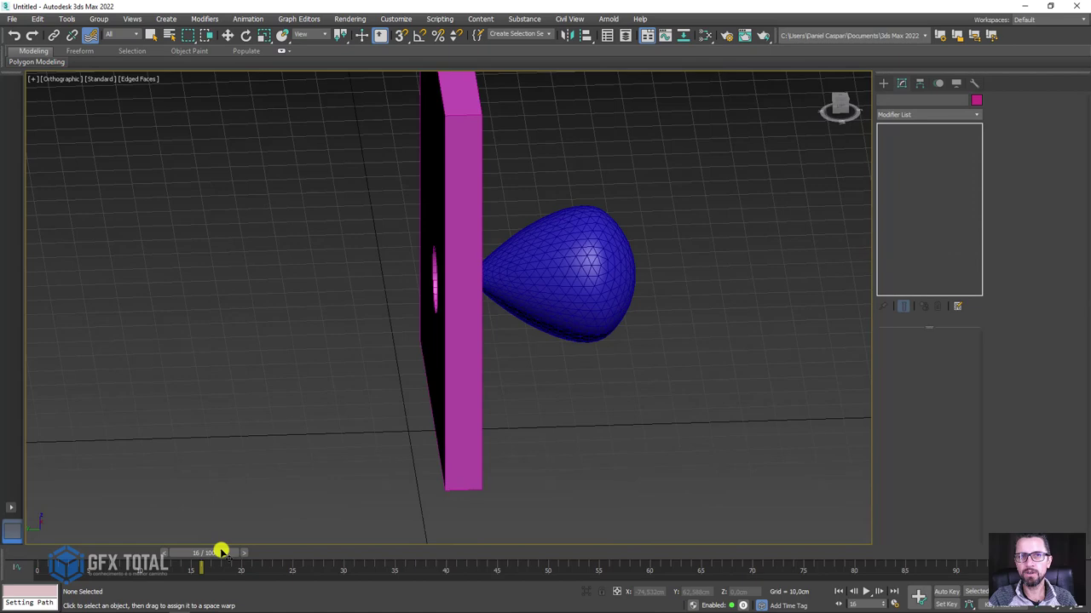
# Scrub through the bulging-tube demo frames and zoom in on the green tubes
pyautogui.moveTo(220, 552)
pyautogui.mouseDown()
pyautogui.moveTo(253, 557)
pyautogui.moveTo(52, 565)
pyautogui.mouseUp()
pyautogui.click(89, 35)
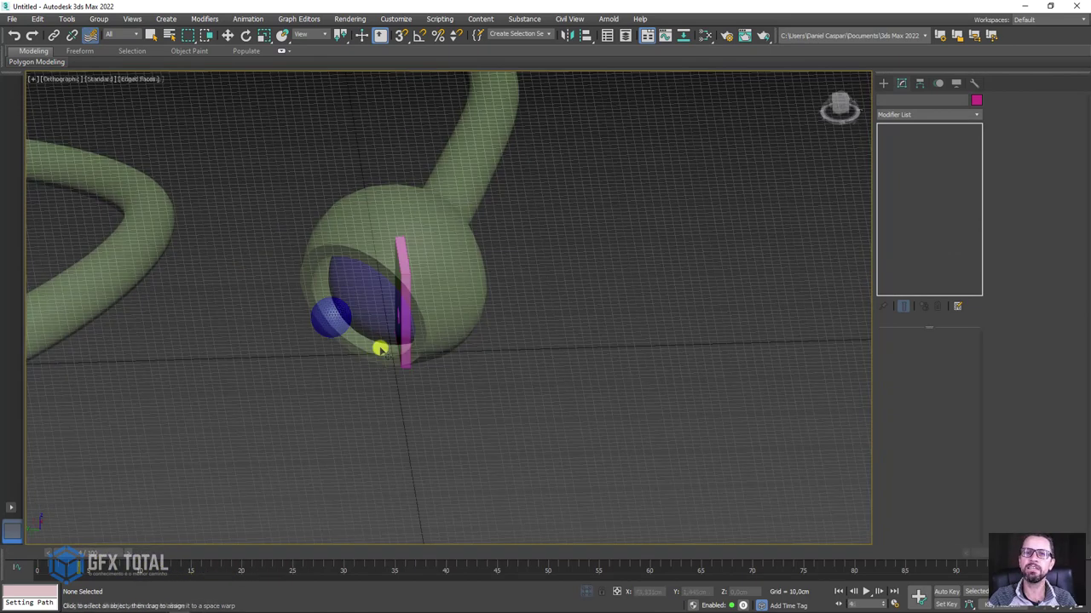
pyautogui.scroll(3, 545, 352)
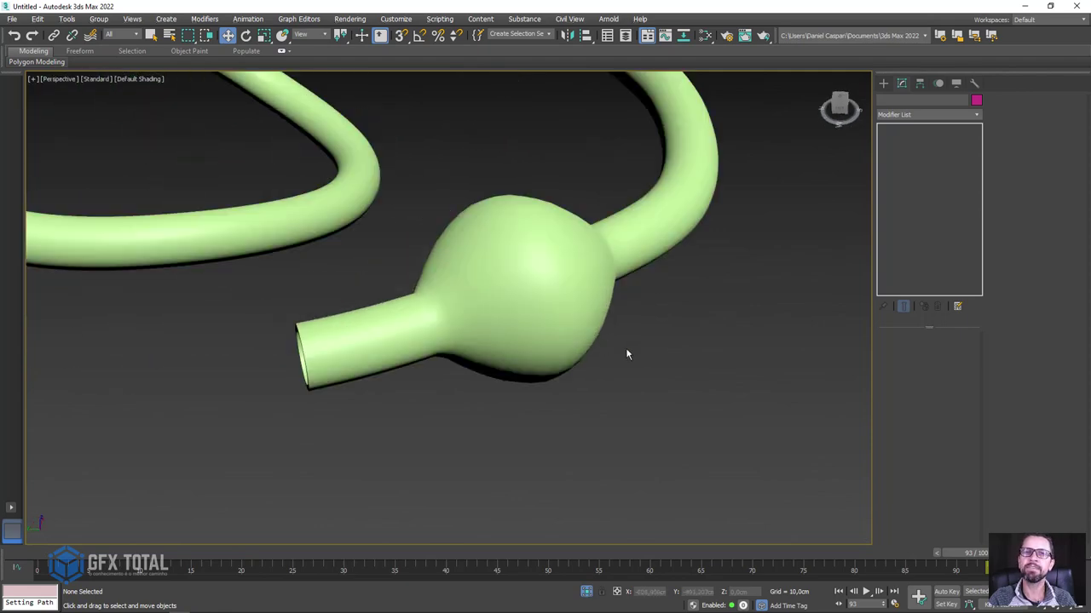
pyautogui.moveTo(971, 561)
pyautogui.mouseDown()
pyautogui.moveTo(511, 565)
pyautogui.moveTo(961, 569)
pyautogui.mouseUp()
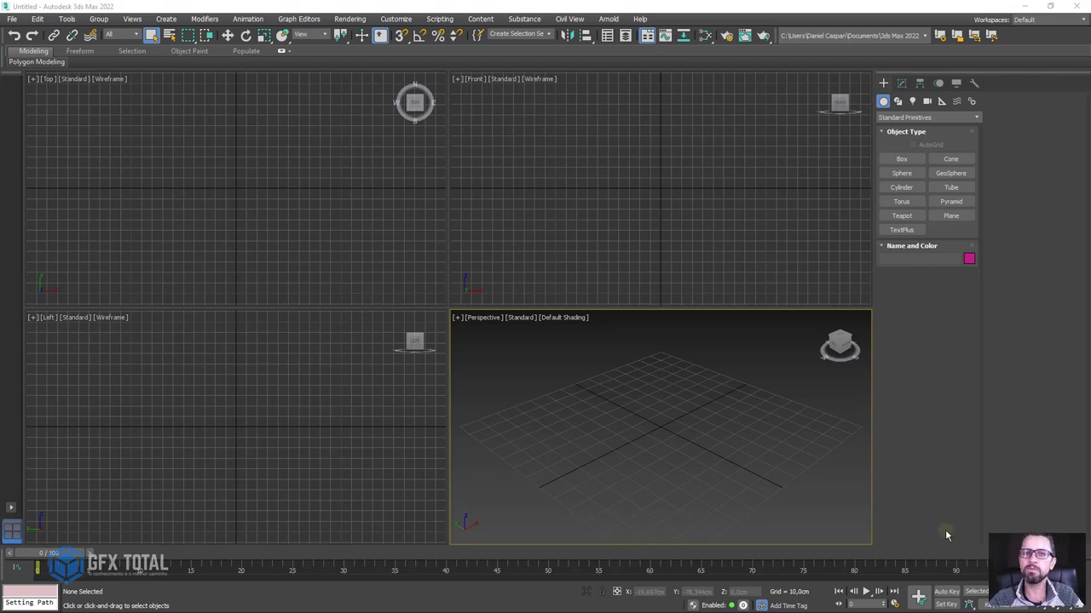
# Create a teapot in the Perspective view with Edged Faces shown, then deselect it
pyautogui.click(902, 215)
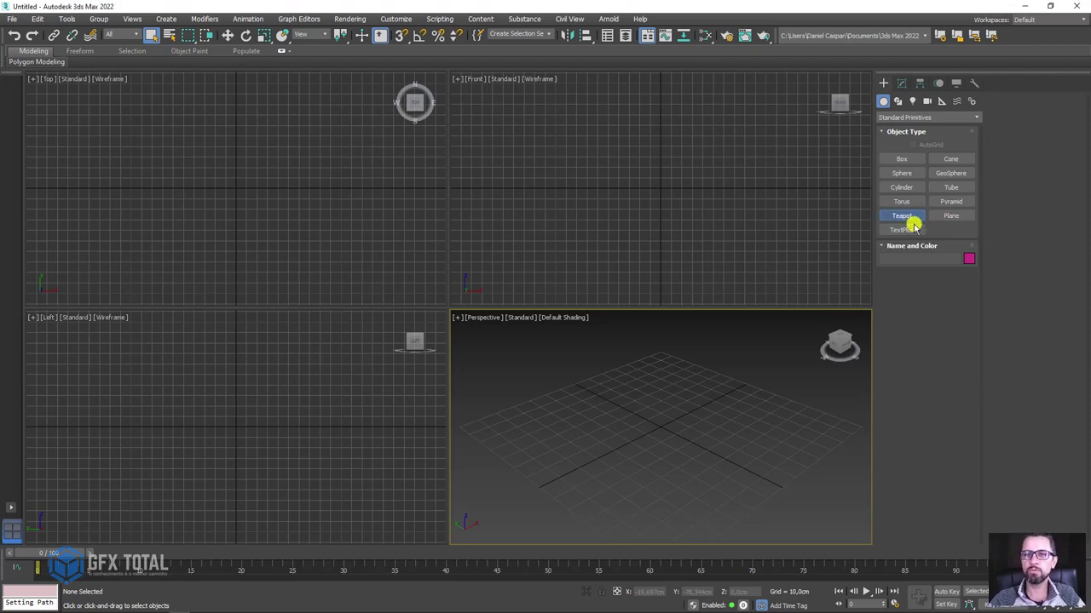
pyautogui.moveTo(657, 438)
pyautogui.mouseDown()
pyautogui.moveTo(703, 444)
pyautogui.moveTo(746, 427)
pyautogui.mouseUp()
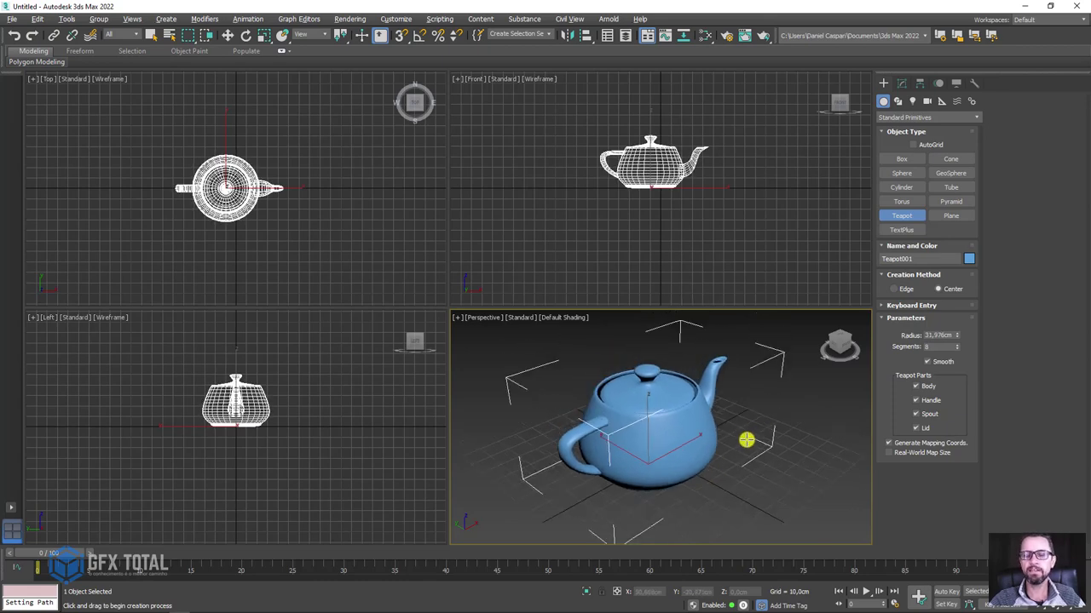
pyautogui.moveTo(747, 438)
pyautogui.keyDown('alt'); pyautogui.mouseDown(button='middle')
pyautogui.moveTo(662, 443)
pyautogui.moveTo(723, 434)
pyautogui.mouseUp(button='middle'); pyautogui.keyUp('alt')
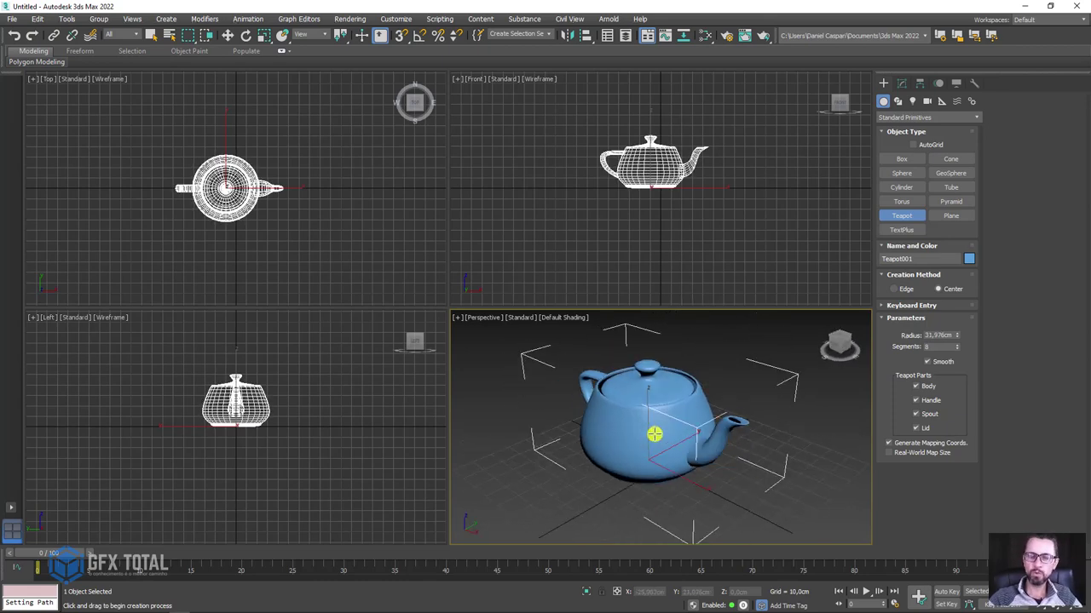
pyautogui.press('F4')
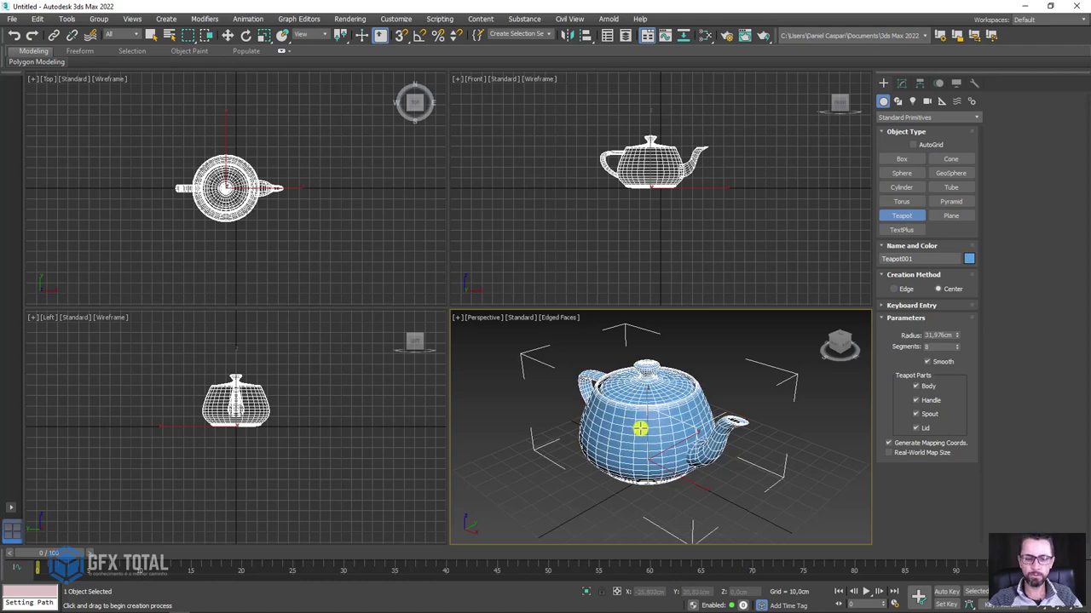
pyautogui.click(640, 429)
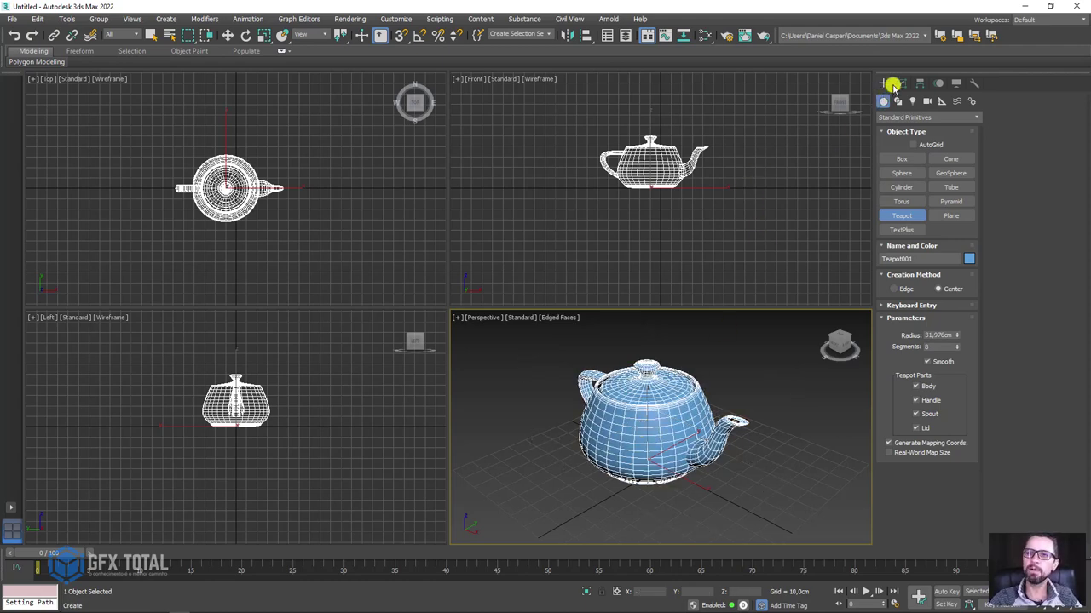
# Add an FFD 3x3x3 modifier to the teapot and test-move two control points, then undo
pyautogui.click(901, 83)
pyautogui.click(943, 116)
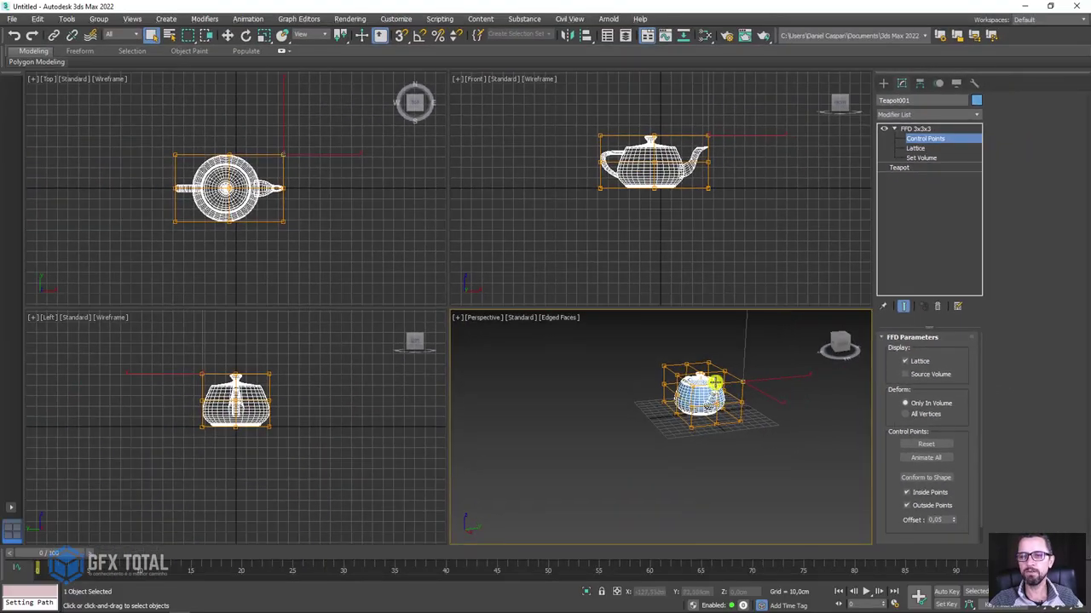
pyautogui.click(743, 384)
pyautogui.press('w')
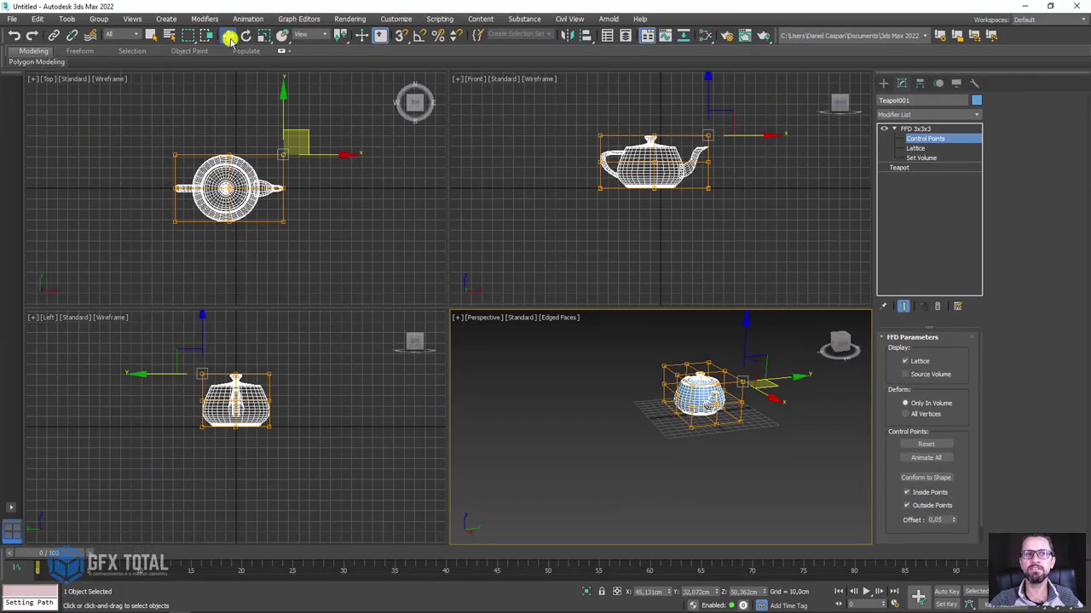
pyautogui.moveTo(757, 357); pyautogui.dragTo(805, 332)
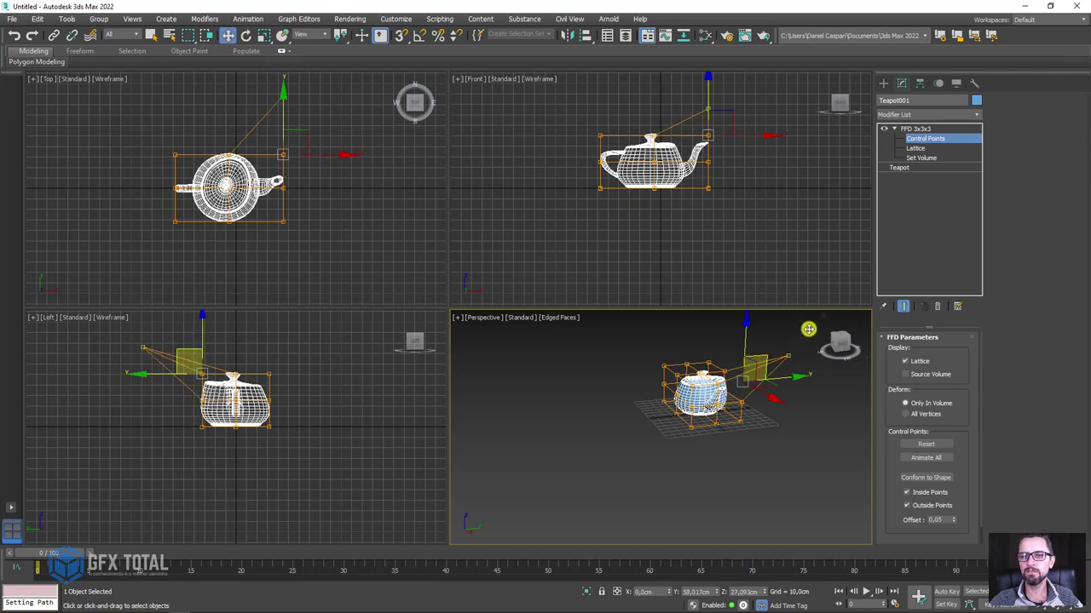
pyautogui.moveTo(669, 351); pyautogui.dragTo(590, 300)
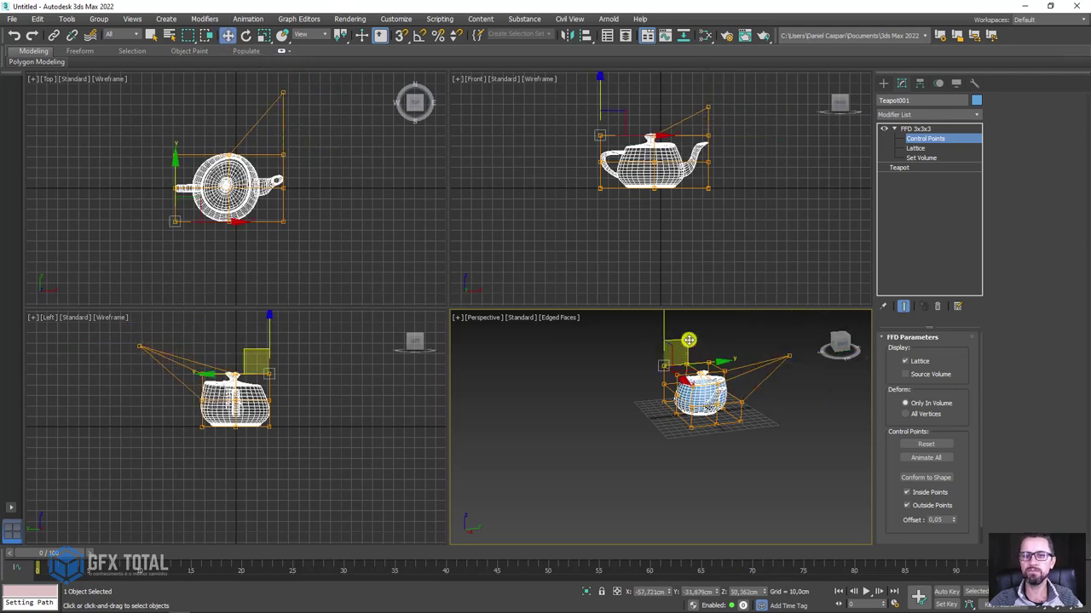
pyautogui.hotkey('ctrl', 'z')
pyautogui.hotkey('ctrl', 'z')
pyautogui.scroll(3, 707, 315)
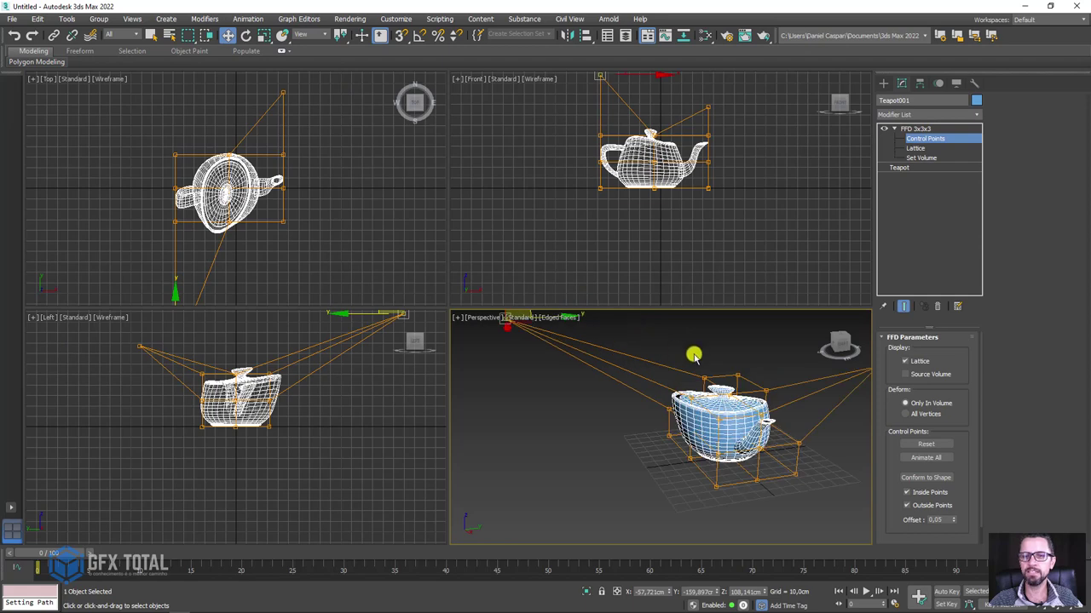
# Select all lattice control points and rotate them to twist the teapot
pyautogui.hotkey('ctrl', 'a')
pyautogui.press('e')
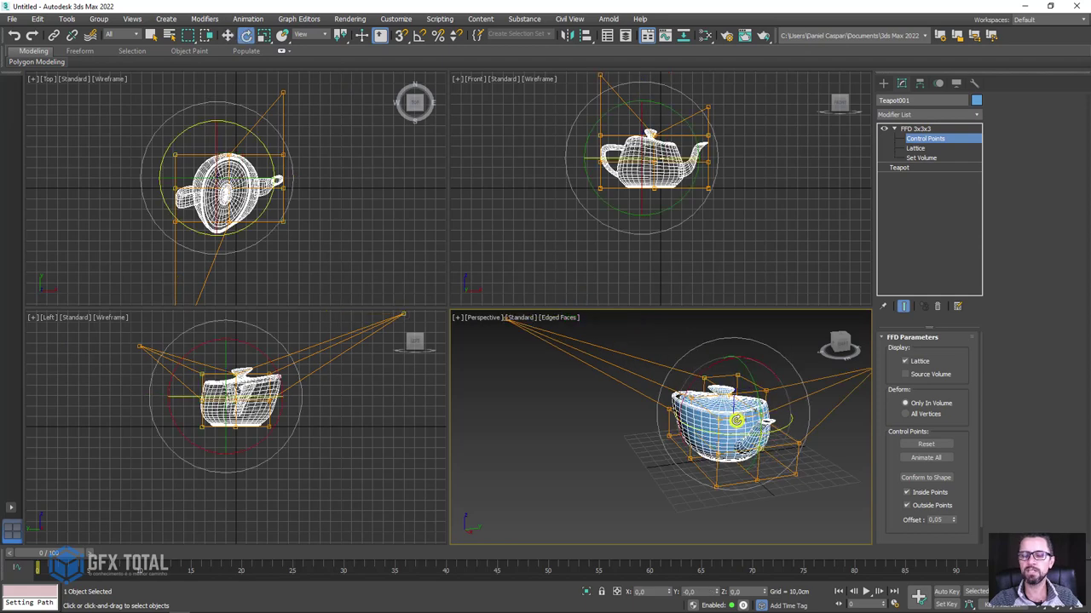
pyautogui.moveTo(737, 387); pyautogui.dragTo(773, 369)
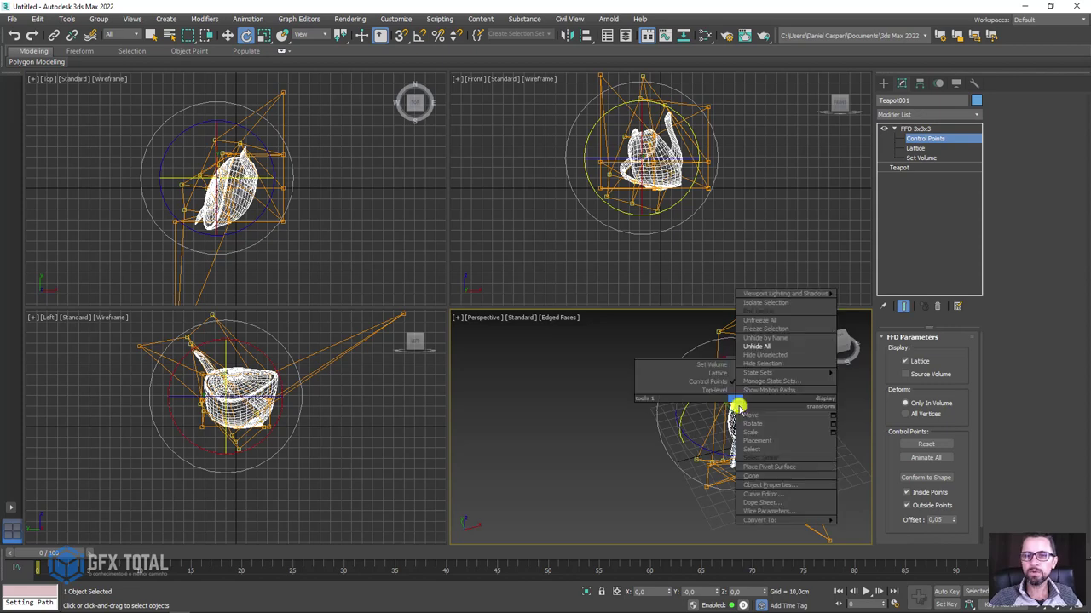
# Convert the twisted teapot to an Editable Poly and orbit to inspect it
pyautogui.rightClick(734, 401)
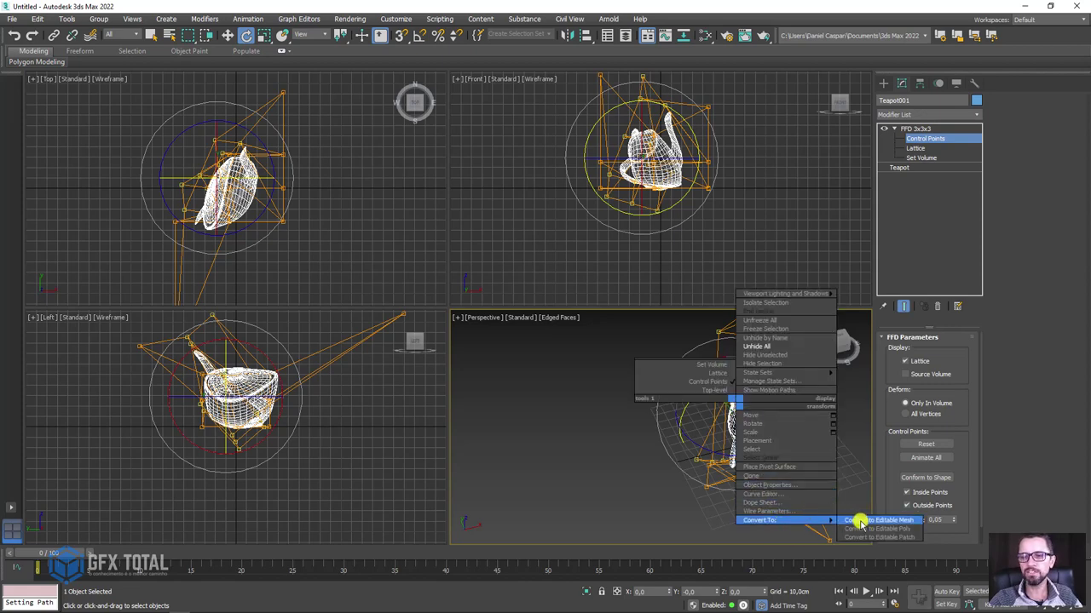
pyautogui.click(860, 523)
pyautogui.click(650, 428)
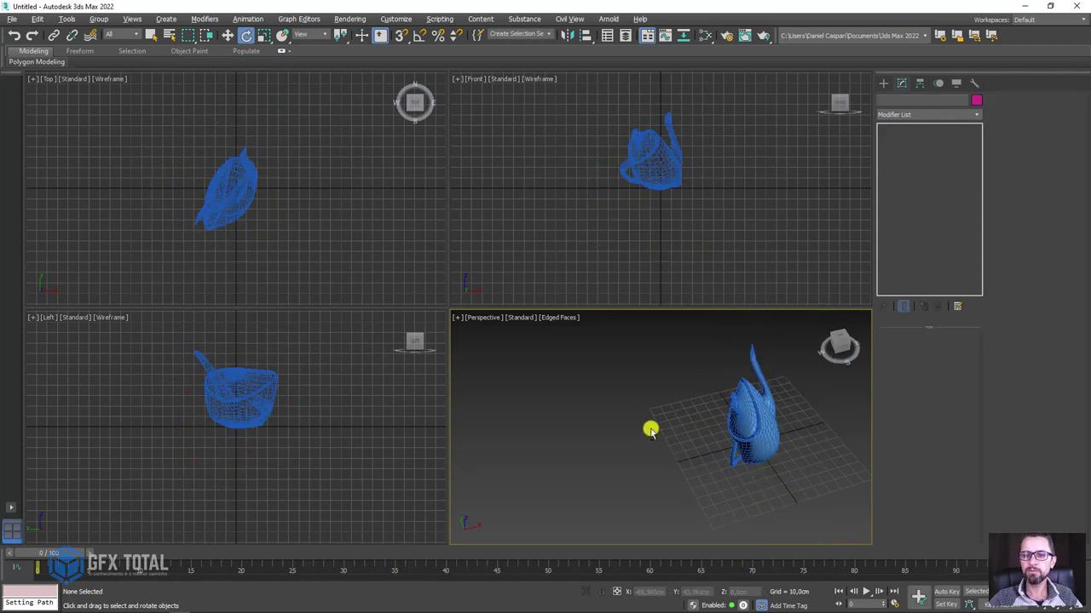
pyautogui.keyDown('alt'); pyautogui.moveTo(650, 429); pyautogui.dragTo(758, 355, button='middle'); pyautogui.keyUp('alt')
# Select the teapot and delete it, leaving the scene empty
pyautogui.click(674, 426)
pyautogui.moveTo(675, 426)
pyautogui.keyDown('alt'); pyautogui.mouseDown(button='middle')
pyautogui.moveTo(766, 414)
pyautogui.moveTo(838, 437)
pyautogui.moveTo(831, 416)
pyautogui.moveTo(850, 418)
pyautogui.mouseUp(button='middle'); pyautogui.keyUp('alt')
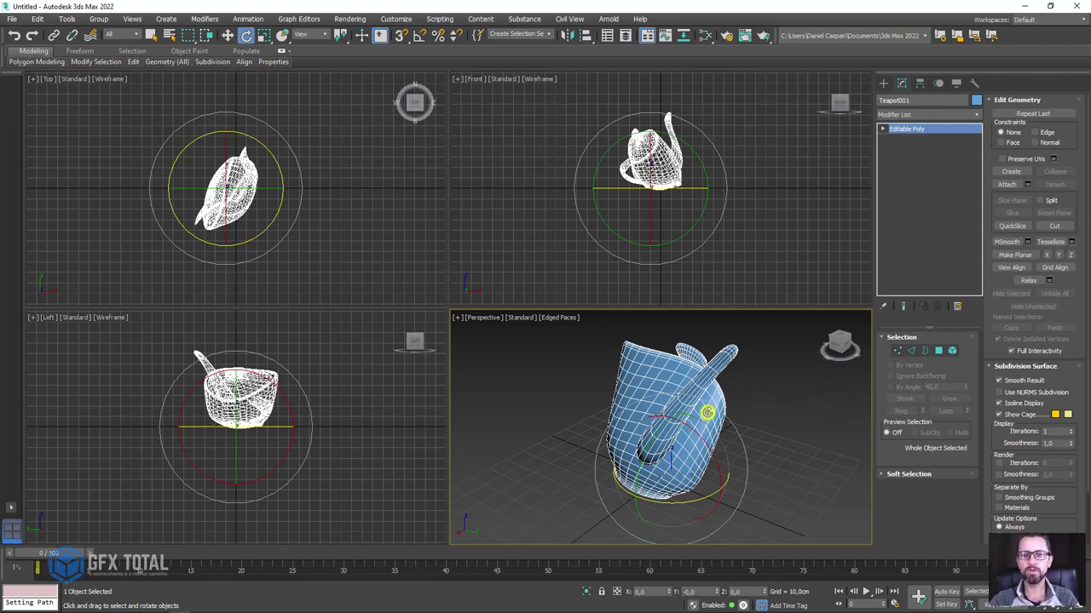
pyautogui.press('Delete')
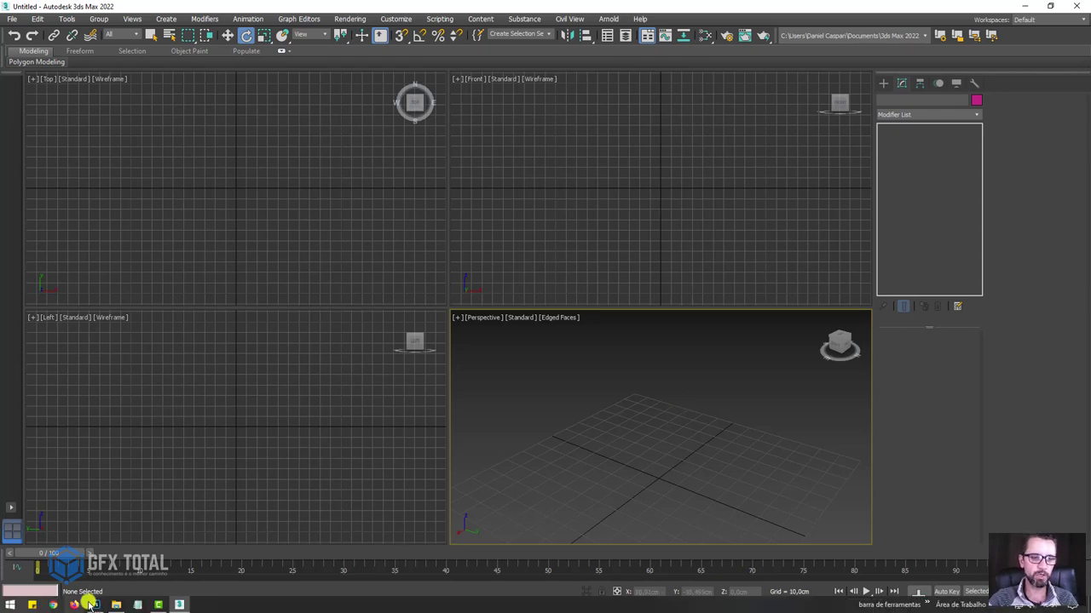
# Switch to Photoshop and zoom and pan around the Tom and Jerry canvas
pyautogui.click(94, 603)
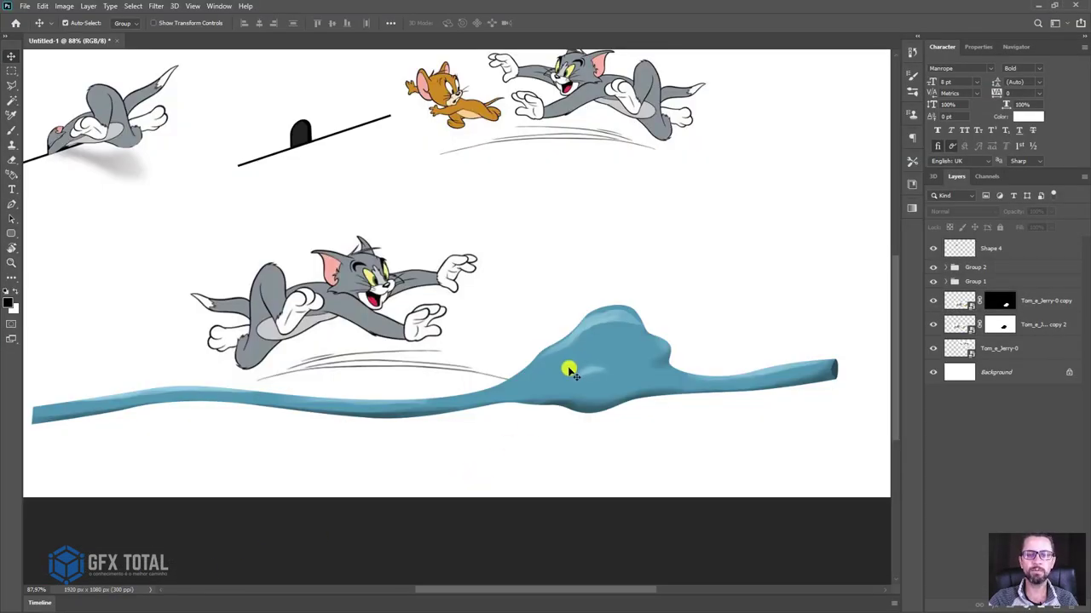
pyautogui.scroll(1, 566, 362)
pyautogui.scroll(1, 560, 341)
pyautogui.moveTo(253, 253)
pyautogui.mouseDown()
pyautogui.moveTo(392, 284)
pyautogui.moveTo(437, 332)
pyautogui.mouseUp()
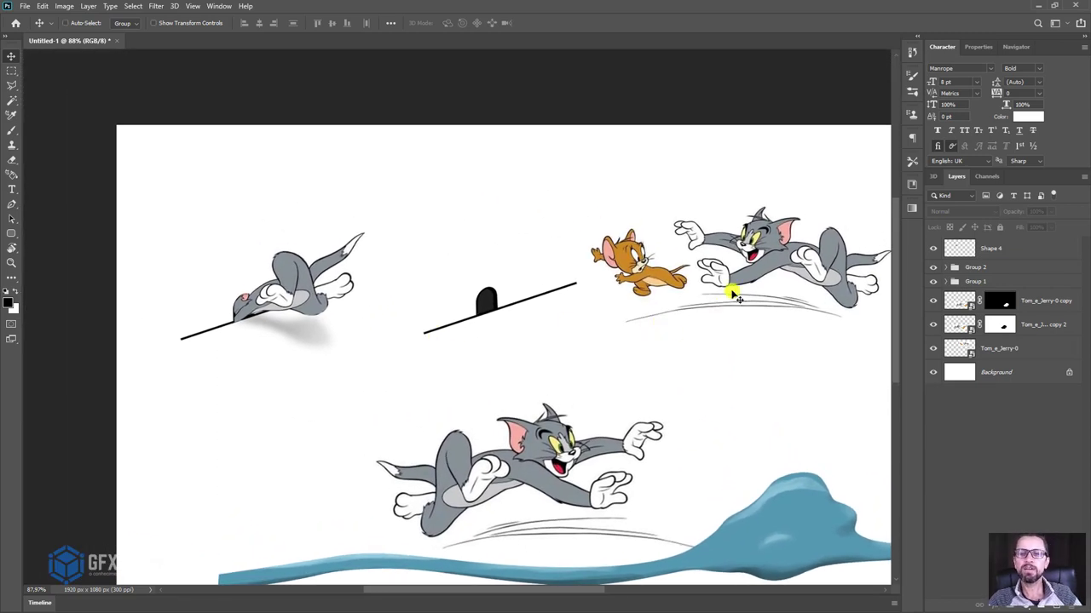
# Circle the chasing cat, clear the mark, then pan to the blue tube and select Group 1
pyautogui.moveTo(795, 197)
pyautogui.mouseDown()
pyautogui.moveTo(818, 292)
pyautogui.moveTo(795, 201)
pyautogui.mouseUp()
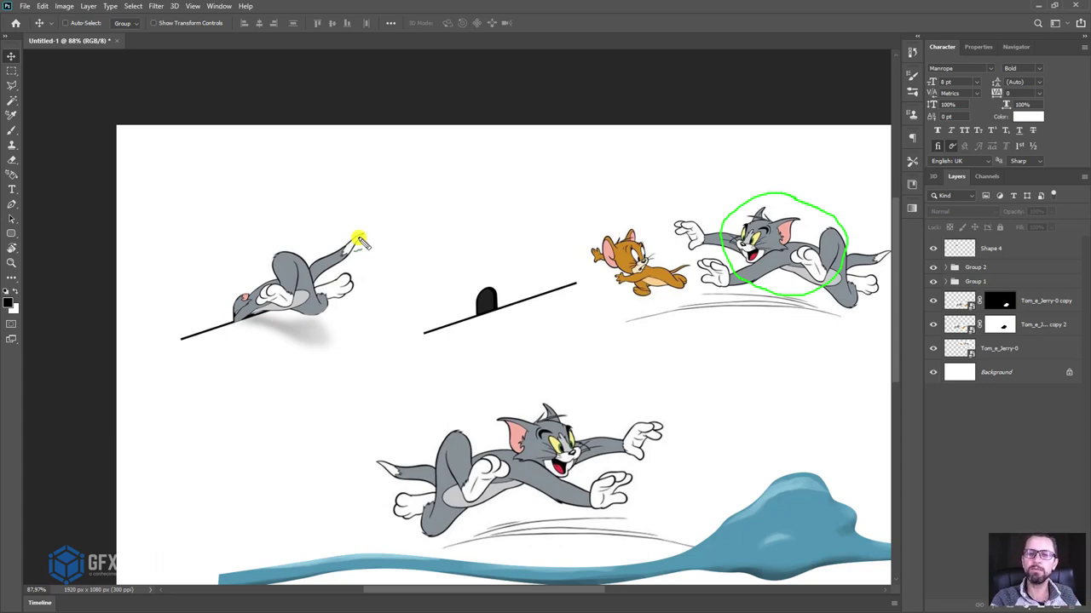
pyautogui.press('ctrl')
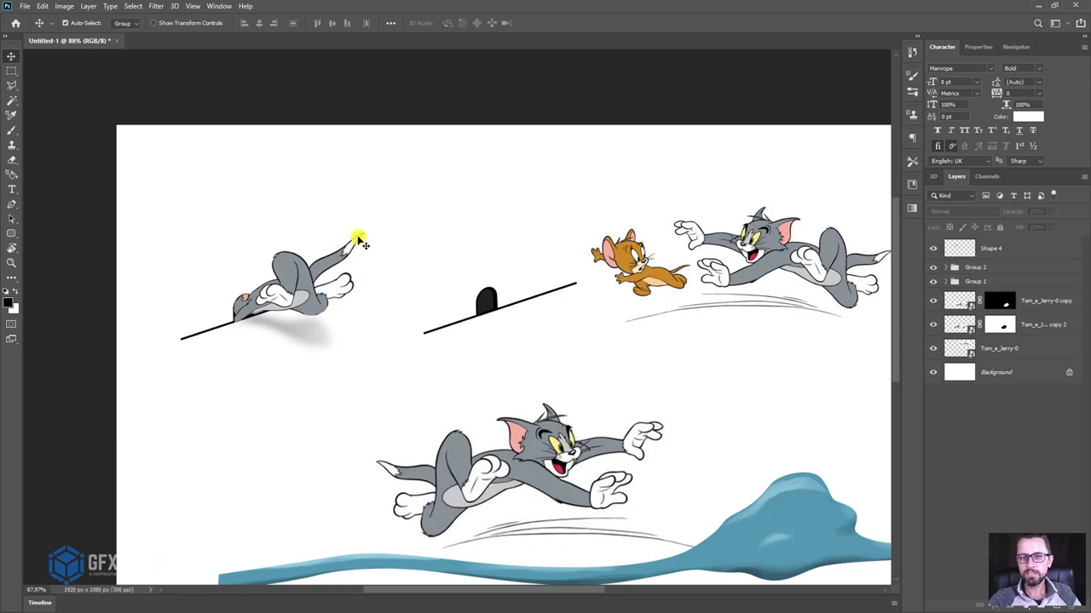
pyautogui.moveTo(701, 465)
pyautogui.mouseDown()
pyautogui.moveTo(565, 312)
pyautogui.moveTo(452, 250)
pyautogui.moveTo(479, 254)
pyautogui.mouseUp()
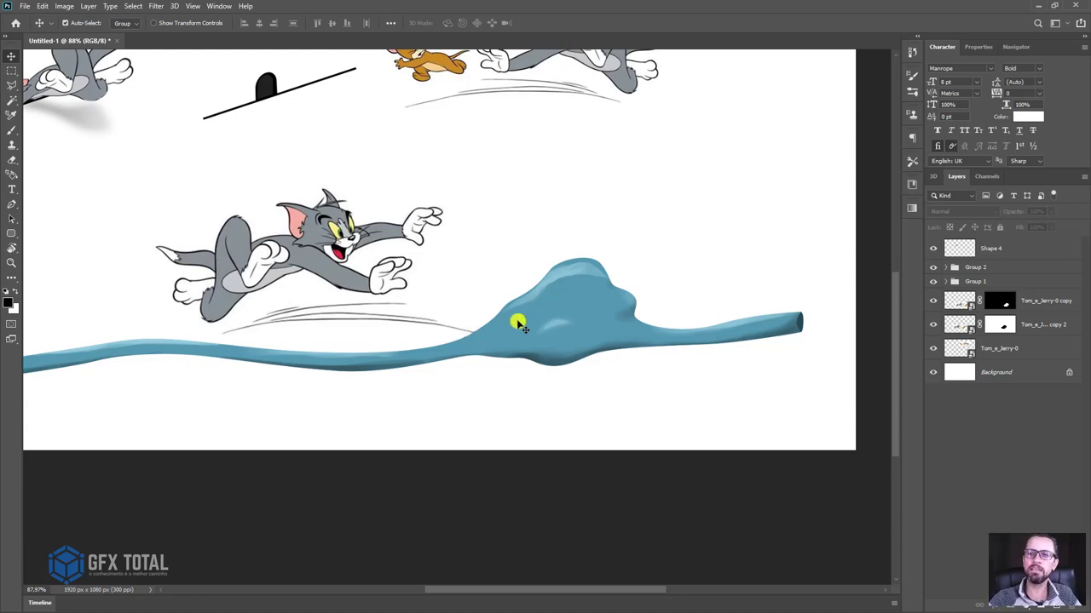
pyautogui.click(537, 328)
# Hide and reshow Group 1 to reveal Jerry, underline the top figures, then return to 3ds Max
pyautogui.click(933, 282)
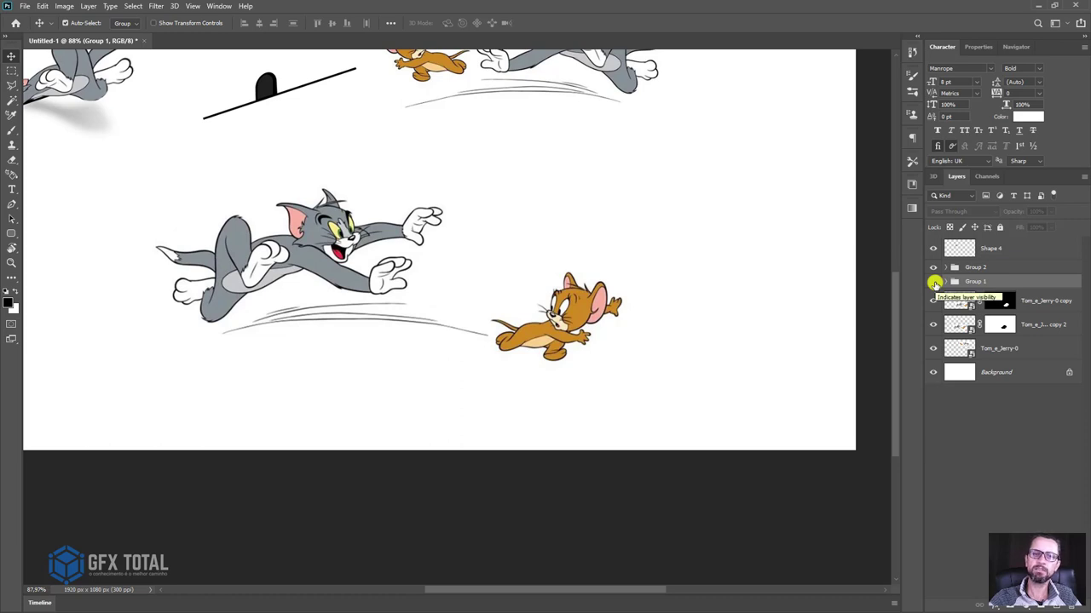
pyautogui.click(934, 282)
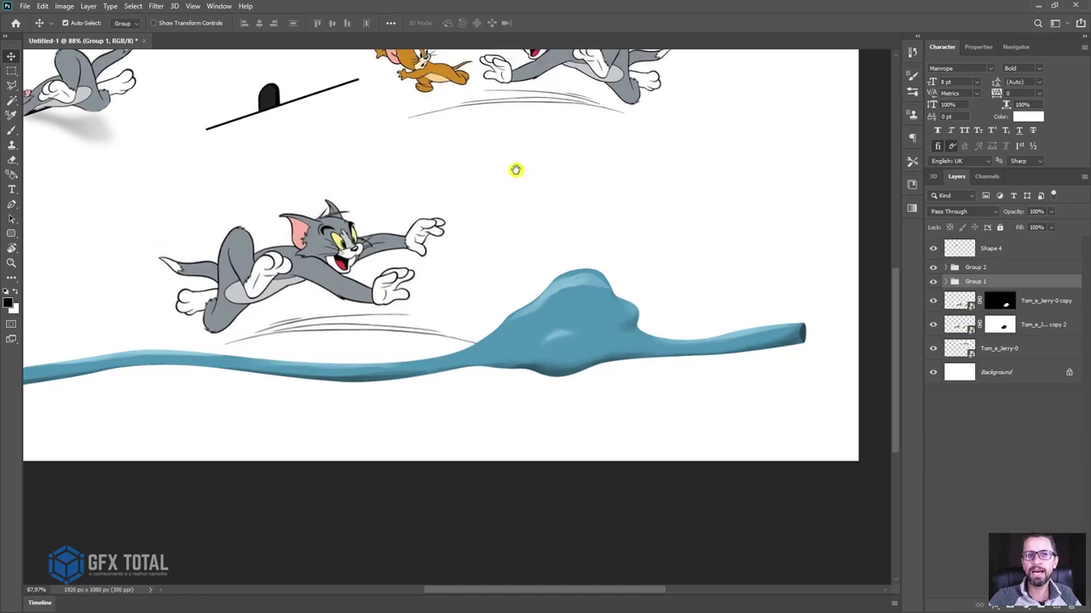
pyautogui.moveTo(513, 168); pyautogui.dragTo(626, 295)
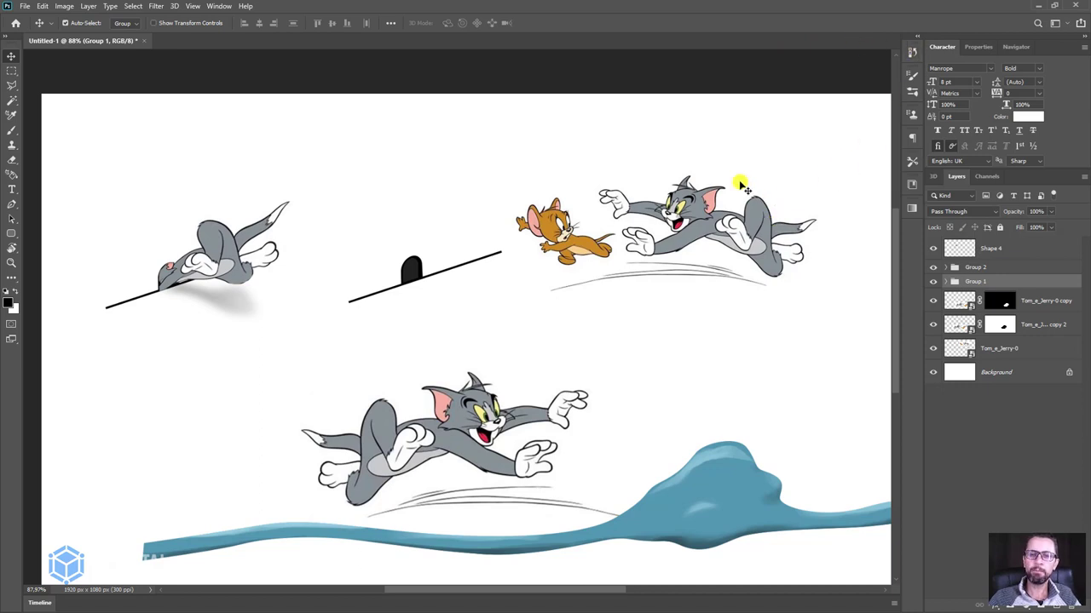
pyautogui.moveTo(765, 160)
pyautogui.mouseDown()
pyautogui.moveTo(146, 154)
pyautogui.moveTo(108, 290)
pyautogui.moveTo(452, 310)
pyautogui.moveTo(689, 304)
pyautogui.moveTo(789, 280)
pyautogui.moveTo(789, 152)
pyautogui.mouseUp()
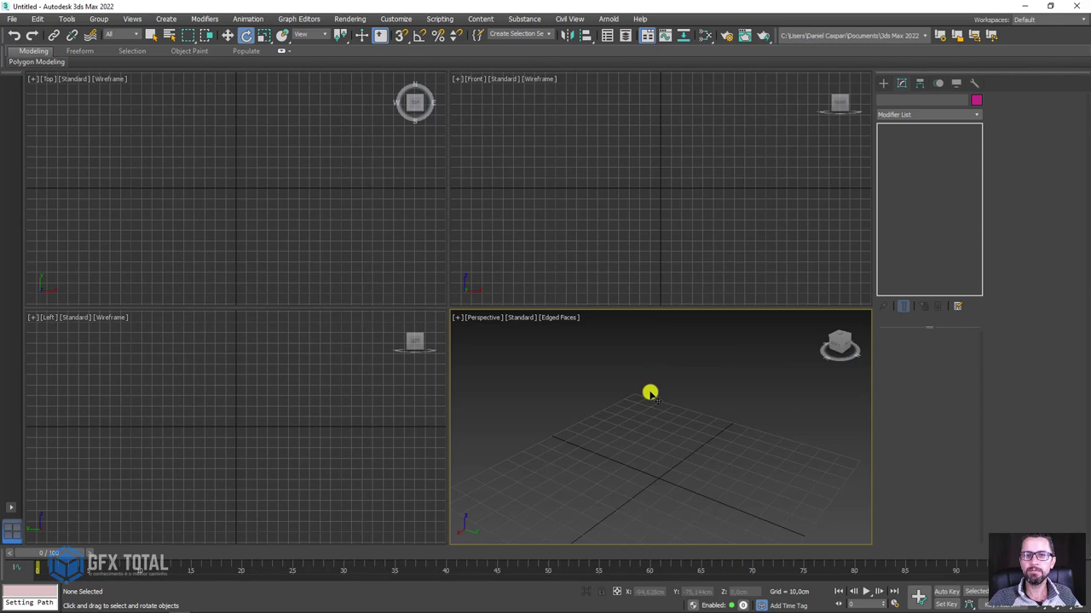
pyautogui.moveTo(650, 393)
pyautogui.keyDown('alt'); pyautogui.mouseDown(button='middle')
pyautogui.moveTo(715, 344)
pyautogui.moveTo(714, 392)
pyautogui.mouseUp(button='middle'); pyautogui.keyUp('alt')
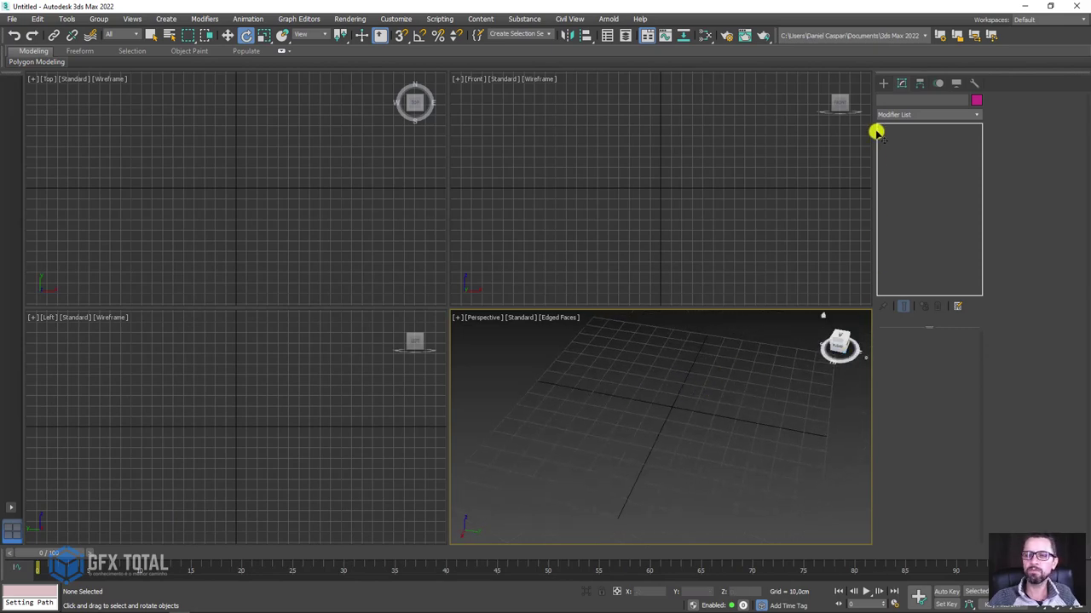
# Draw a rectangle spline on the ground grid in the Perspective view
pyautogui.click(882, 83)
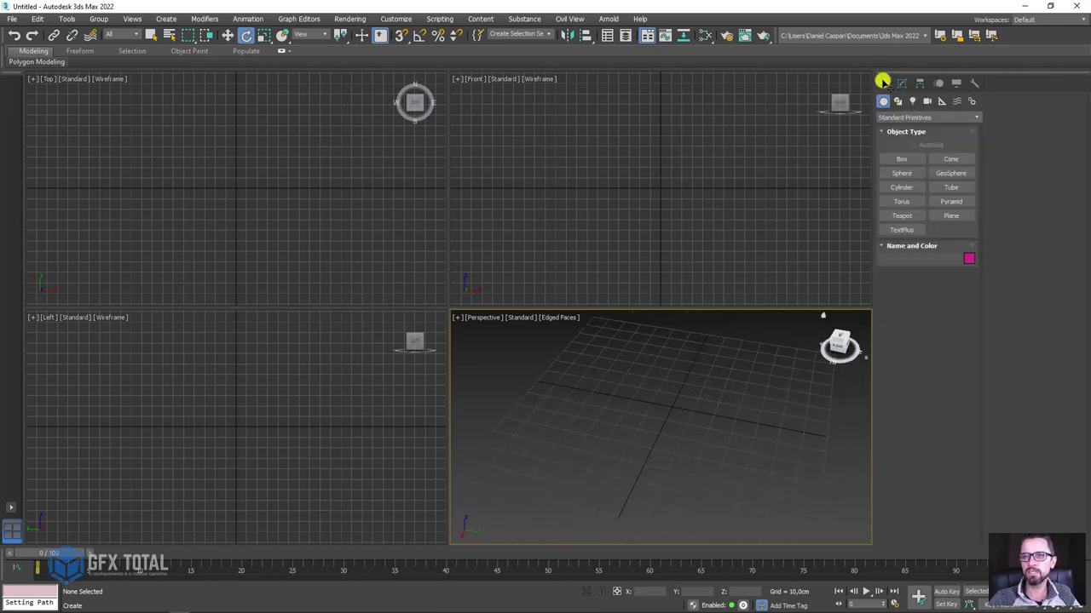
pyautogui.click(898, 102)
pyautogui.click(951, 173)
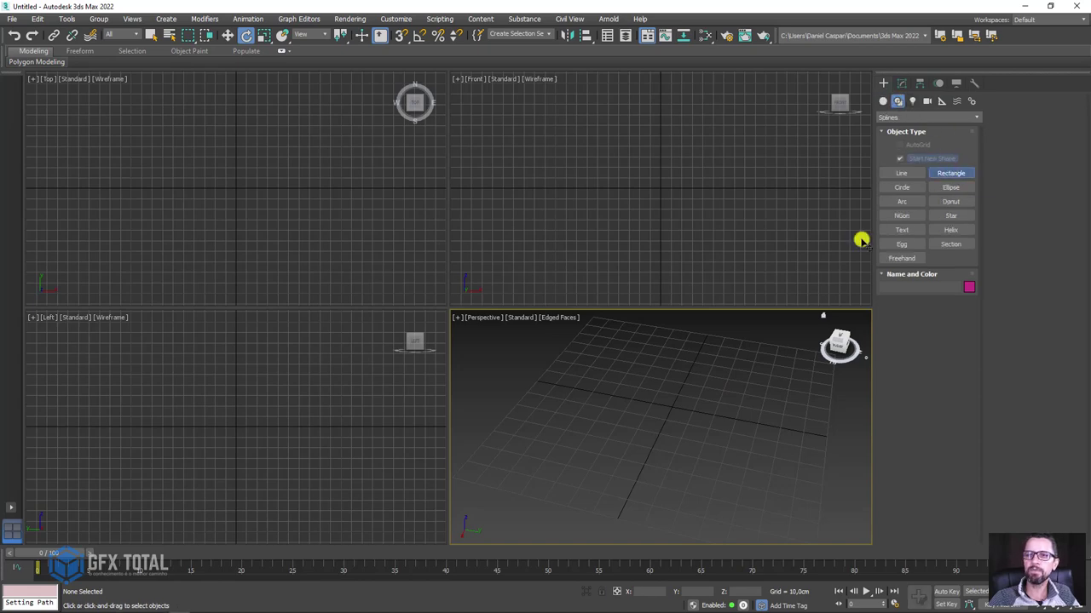
pyautogui.moveTo(681, 358)
pyautogui.keyDown('alt'); pyautogui.mouseDown(button='middle')
pyautogui.moveTo(657, 372)
pyautogui.moveTo(686, 398)
pyautogui.moveTo(631, 429)
pyautogui.moveTo(563, 367)
pyautogui.mouseUp(button='middle'); pyautogui.keyUp('alt')
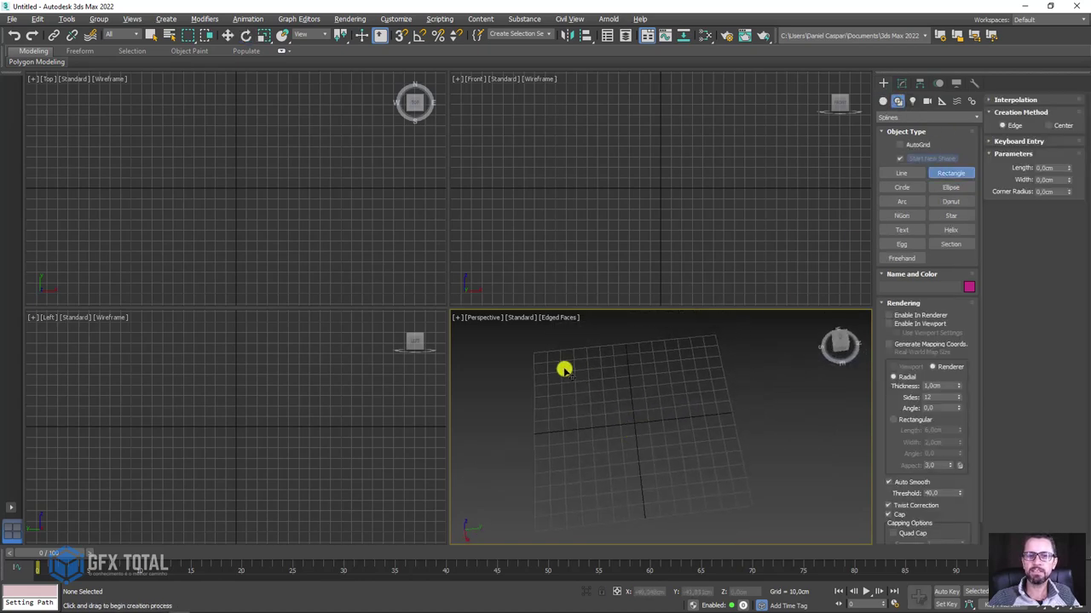
pyautogui.moveTo(551, 372)
pyautogui.mouseDown()
pyautogui.moveTo(645, 451)
pyautogui.moveTo(741, 485)
pyautogui.mouseUp()
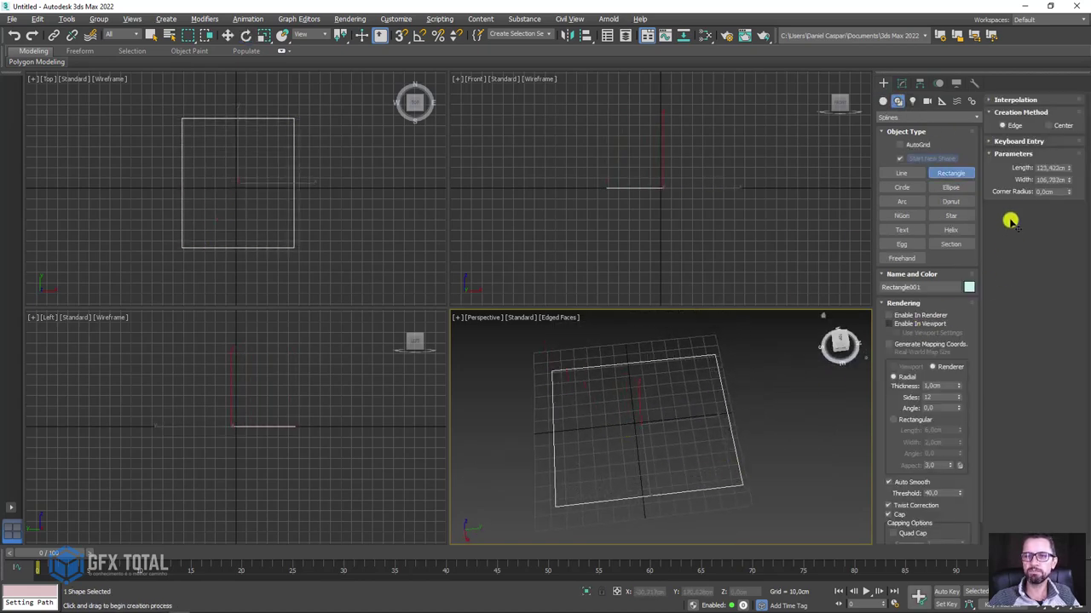
# Draw a small circle at the rectangle's centre and convert it to an Editable Spline
pyautogui.click(903, 186)
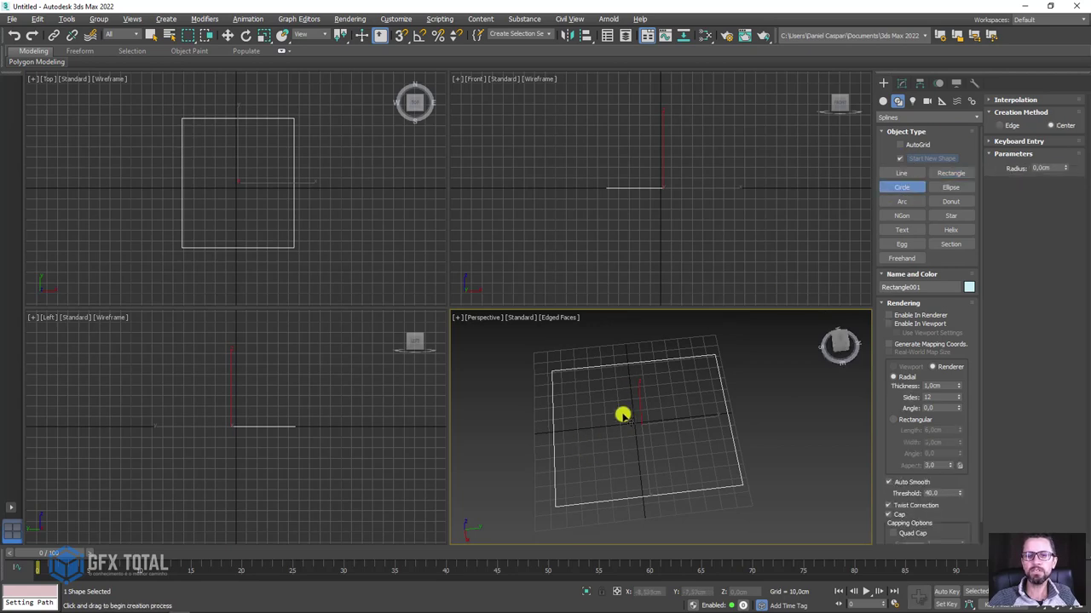
pyautogui.moveTo(622, 418)
pyautogui.mouseDown()
pyautogui.moveTo(645, 437)
pyautogui.moveTo(626, 426)
pyautogui.mouseUp()
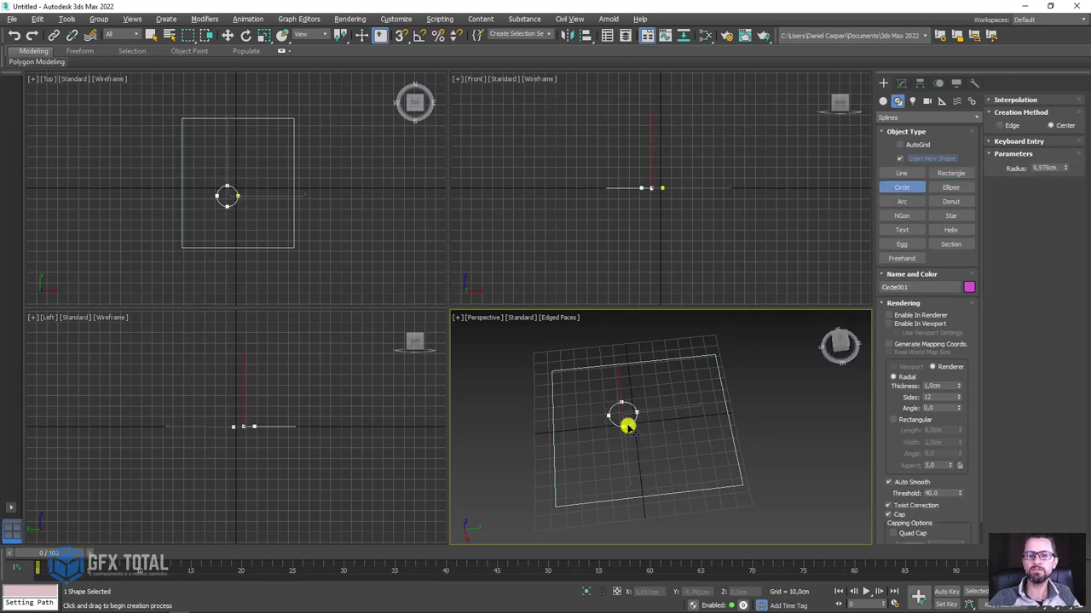
pyautogui.press('e')
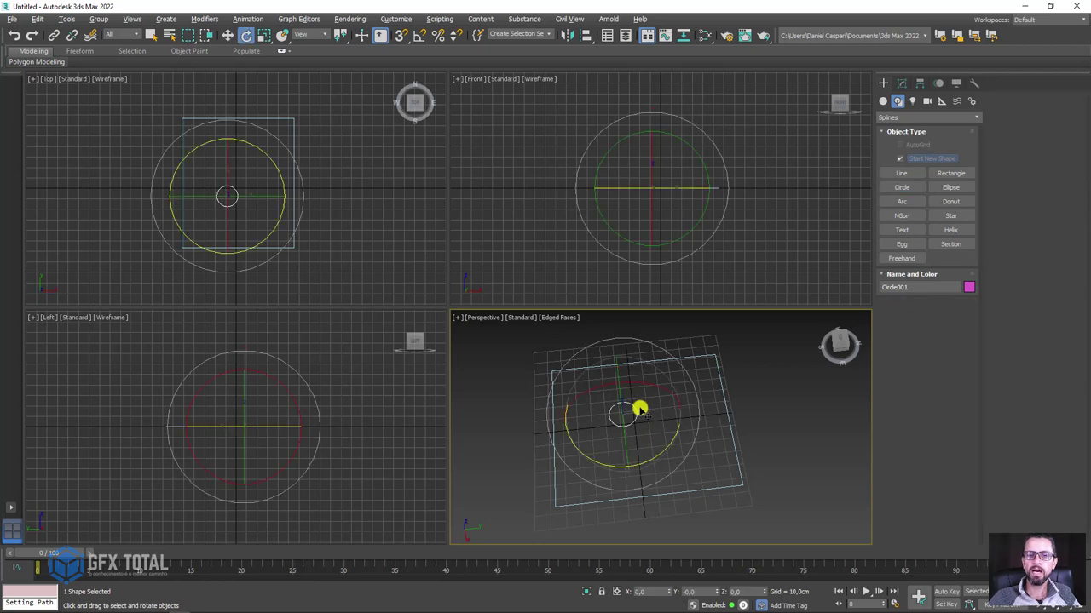
pyautogui.rightClick(625, 407)
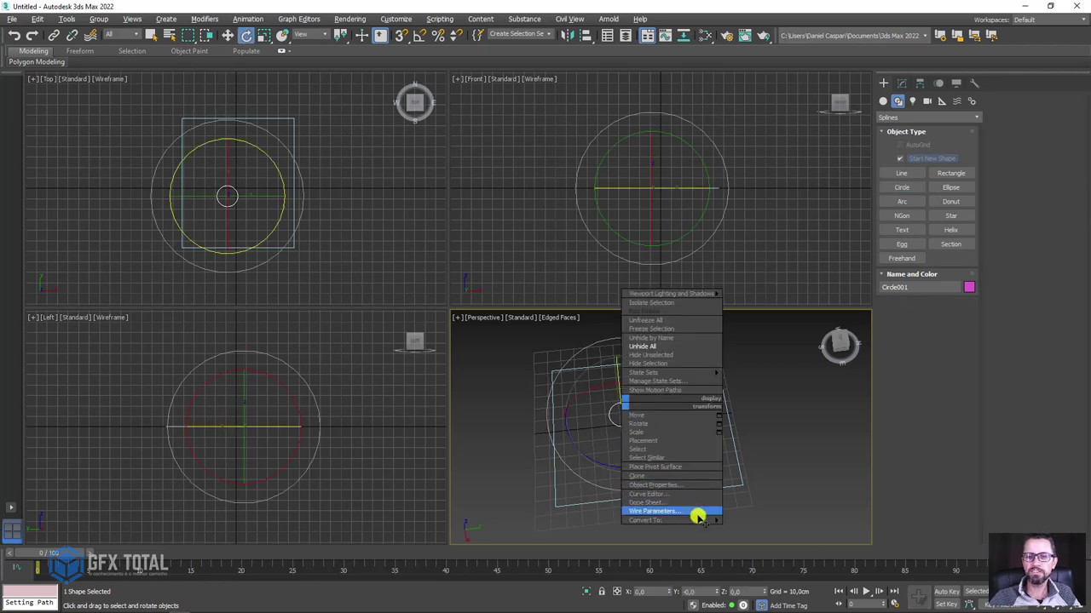
pyautogui.click(748, 518)
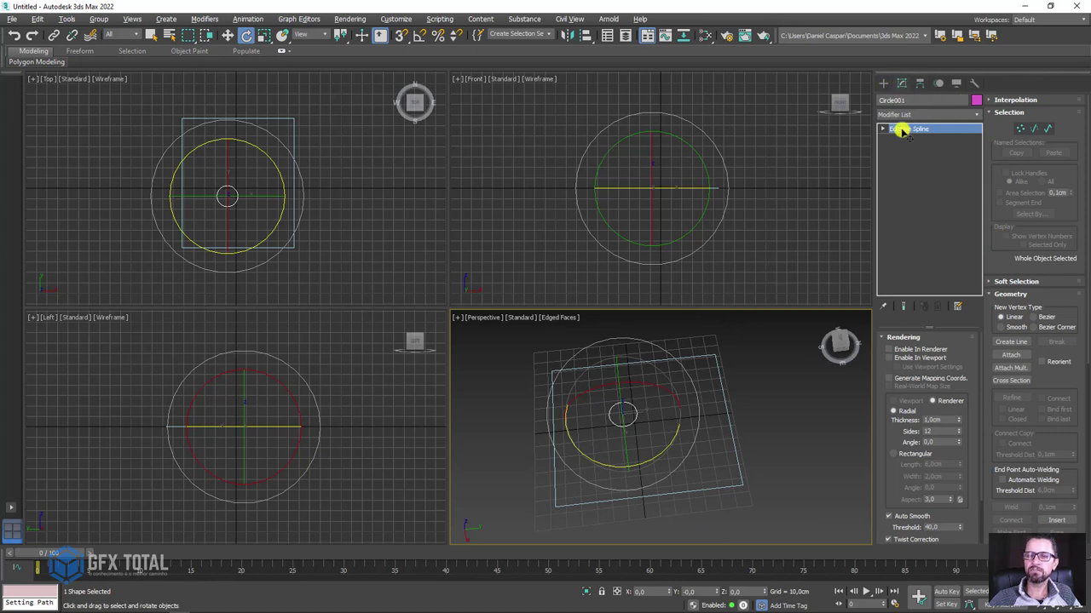
# Attach the rectangle to the circle and extrude the shape 11 cm into a holed slab
pyautogui.click(1022, 356)
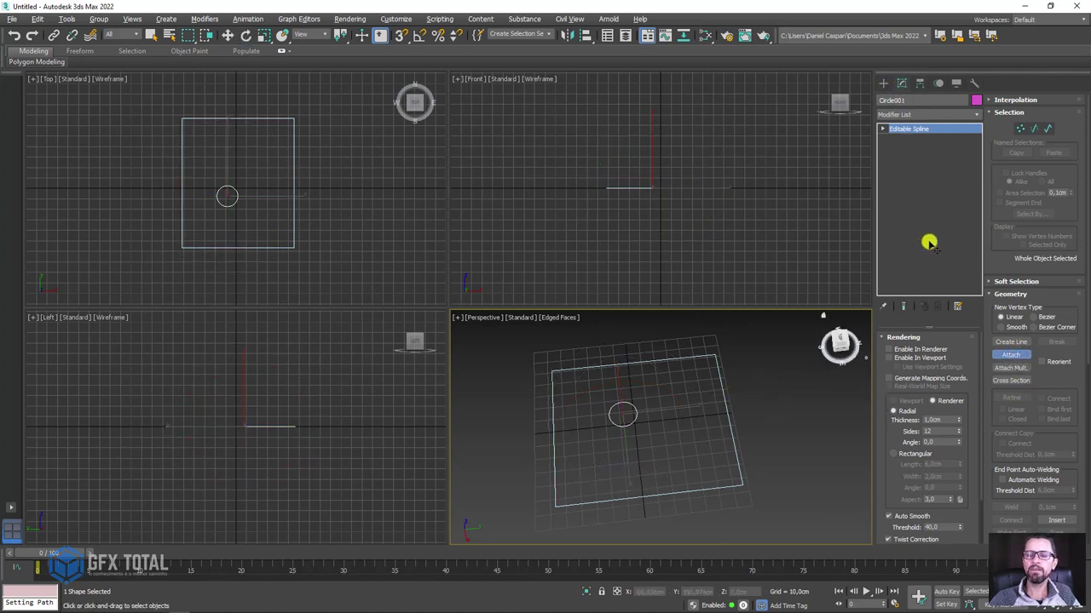
pyautogui.click(973, 116)
pyautogui.moveTo(976, 144); pyautogui.dragTo(977, 214)
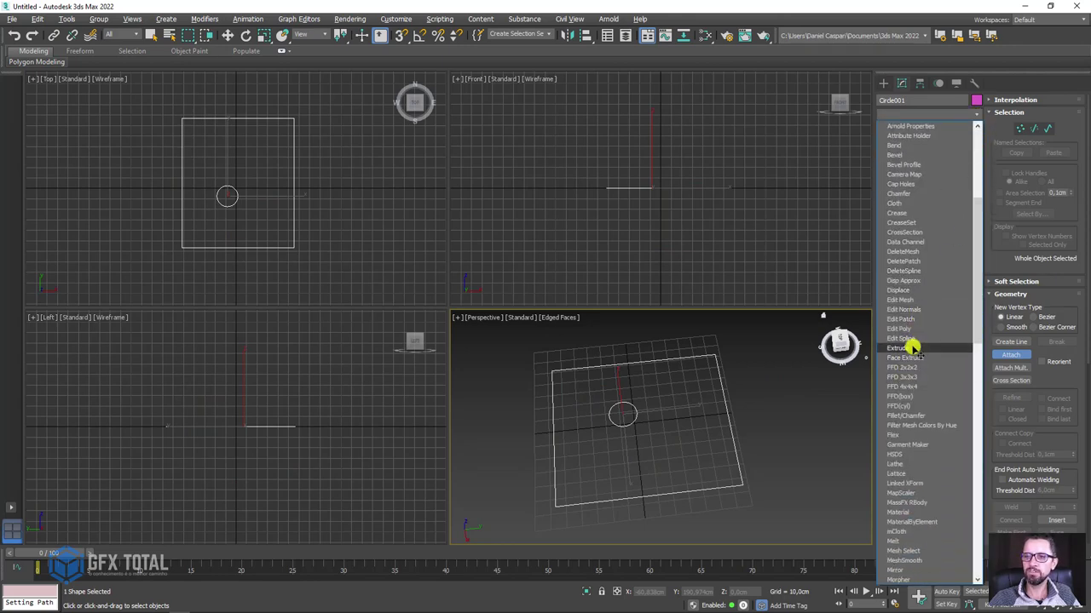
pyautogui.click(895, 347)
pyautogui.keyDown('alt'); pyautogui.moveTo(763, 395); pyautogui.dragTo(750, 312, button='middle'); pyautogui.keyUp('alt')
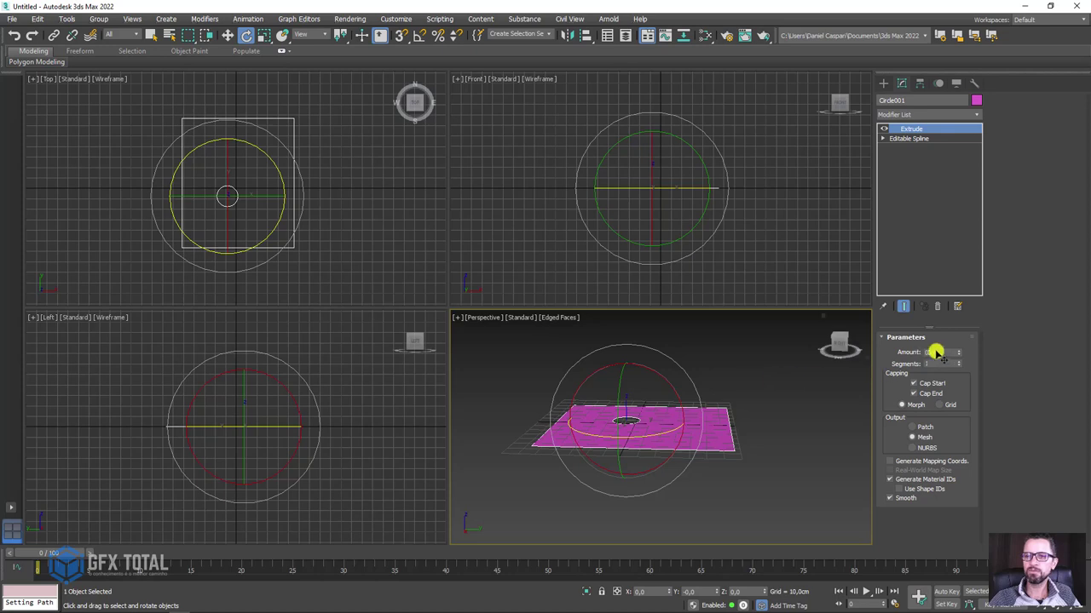
pyautogui.moveTo(959, 353); pyautogui.dragTo(961, 343)
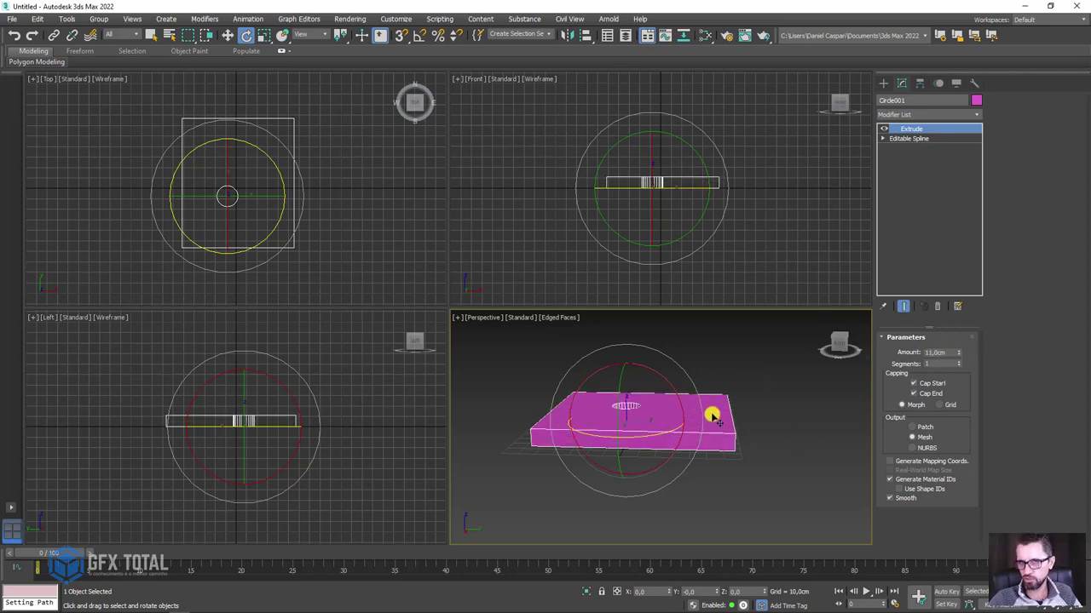
pyautogui.keyDown('alt'); pyautogui.moveTo(742, 440); pyautogui.dragTo(661, 531, button='middle'); pyautogui.keyUp('alt')
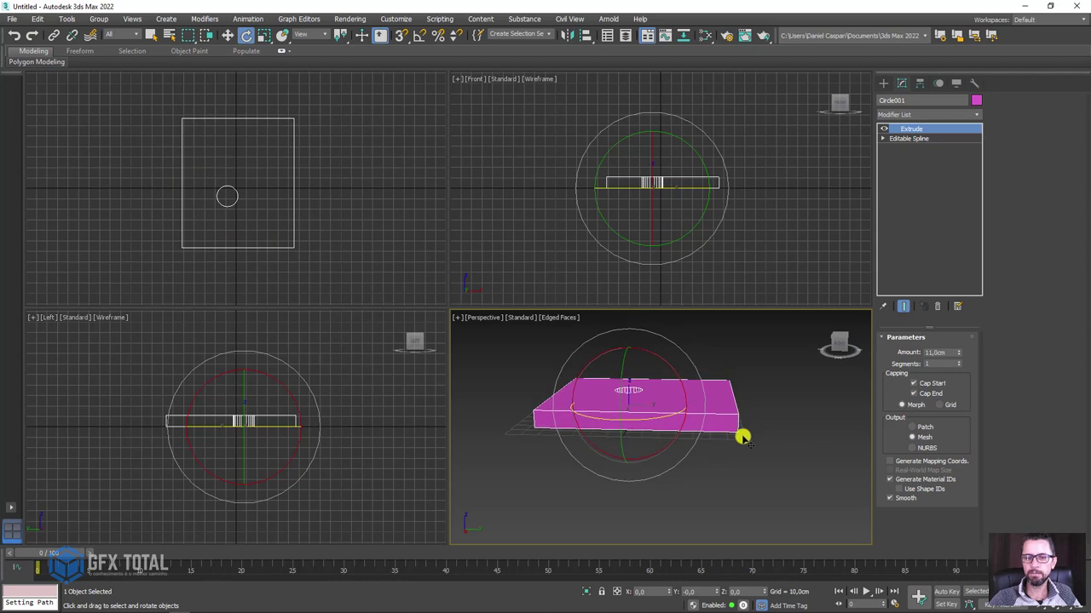
# Rotate the slab 90° on X and raise it along Z to about 53.6 cm
pyautogui.click(650, 592)
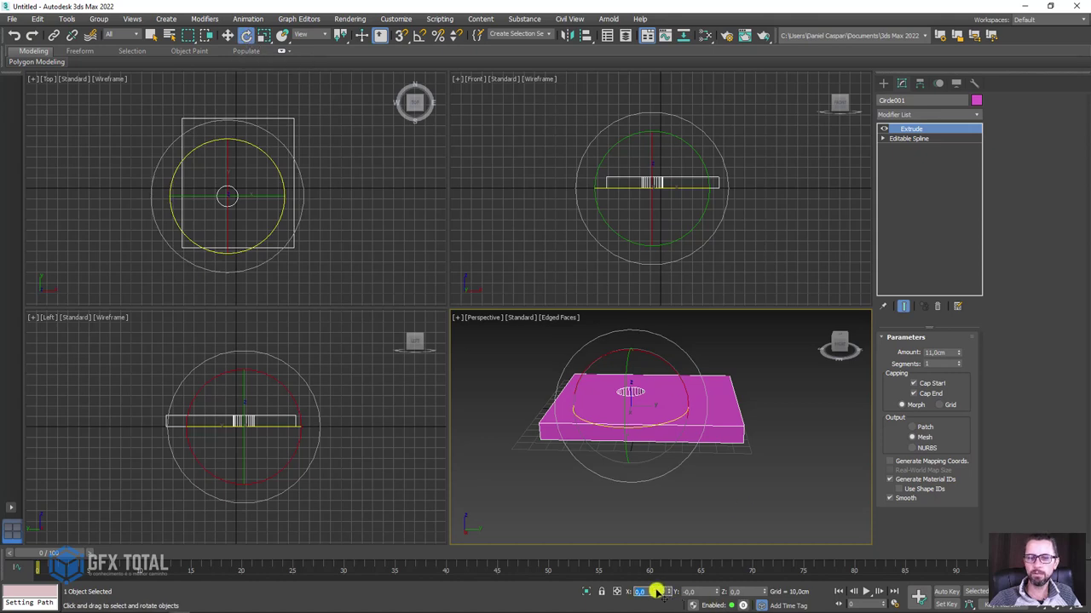
pyautogui.write('90')
pyautogui.press('Return')
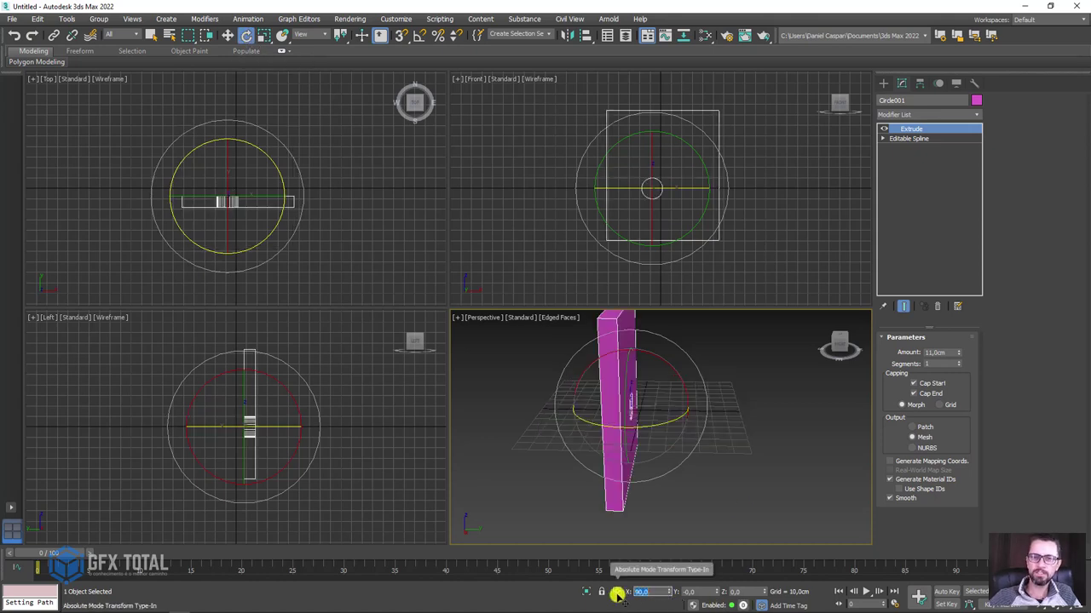
pyautogui.press('w')
pyautogui.moveTo(665, 400); pyautogui.dragTo(729, 434)
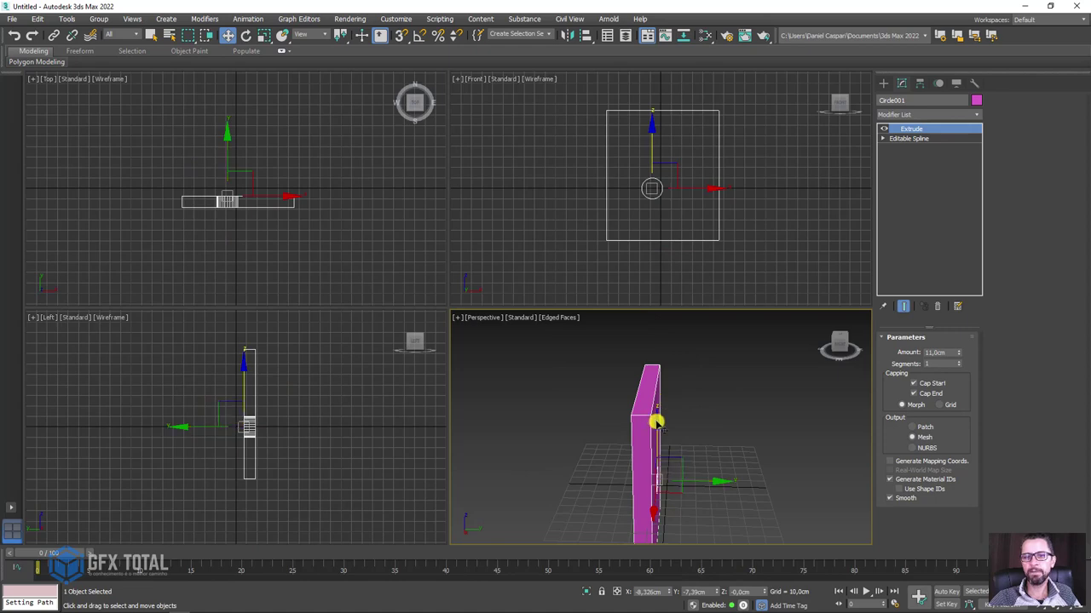
pyautogui.moveTo(729, 434)
pyautogui.keyDown('alt'); pyautogui.mouseDown(button='middle')
pyautogui.moveTo(608, 434)
pyautogui.moveTo(648, 432)
pyautogui.mouseUp(button='middle'); pyautogui.keyUp('alt')
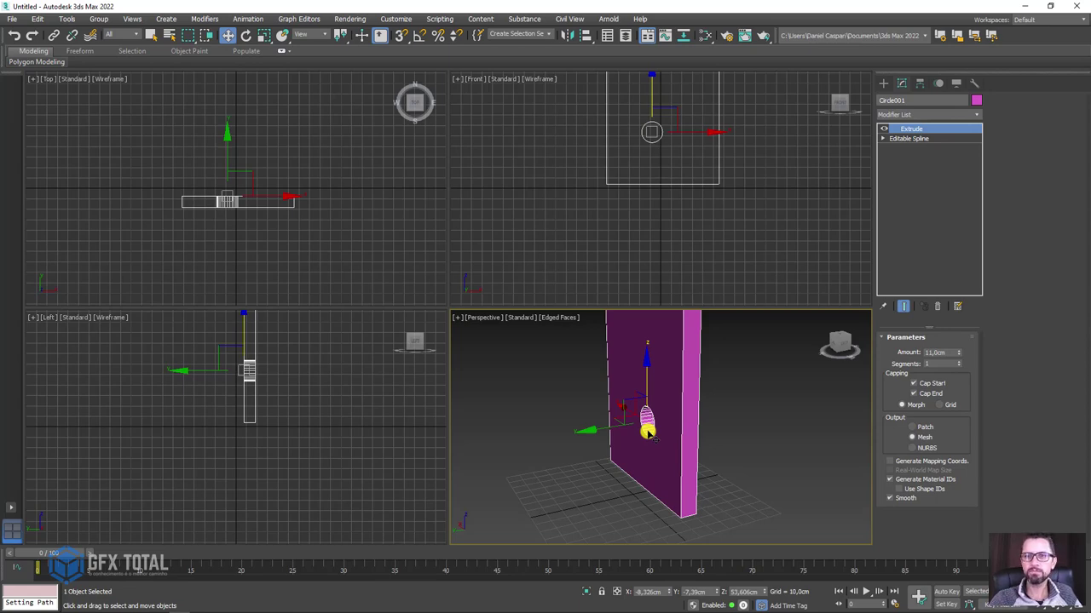
# Create a GeoSphere in front of the wall and raise it toward the hole's height
pyautogui.click(883, 83)
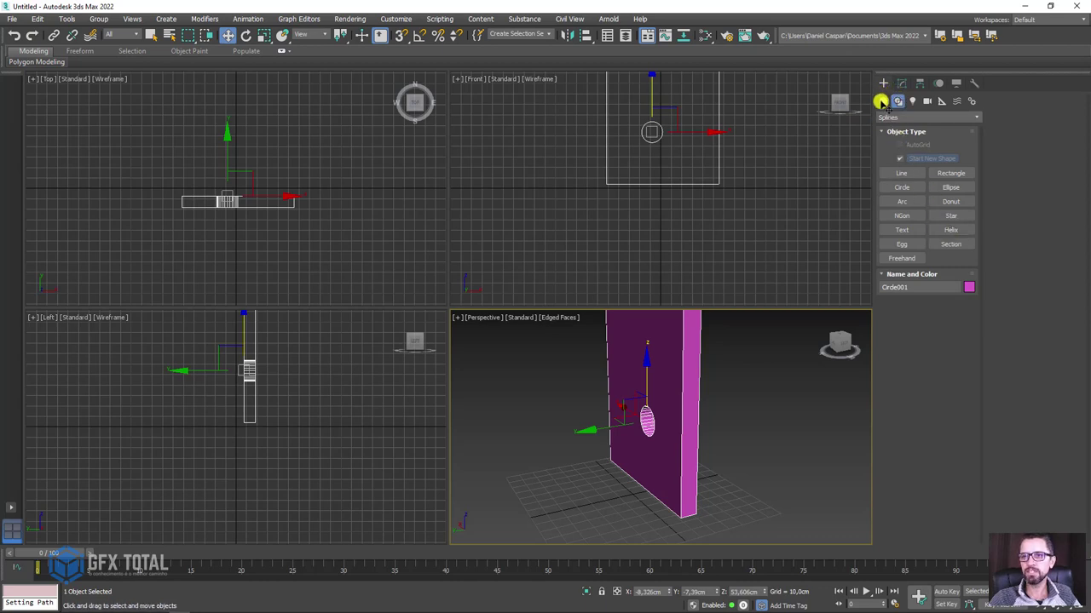
pyautogui.click(881, 101)
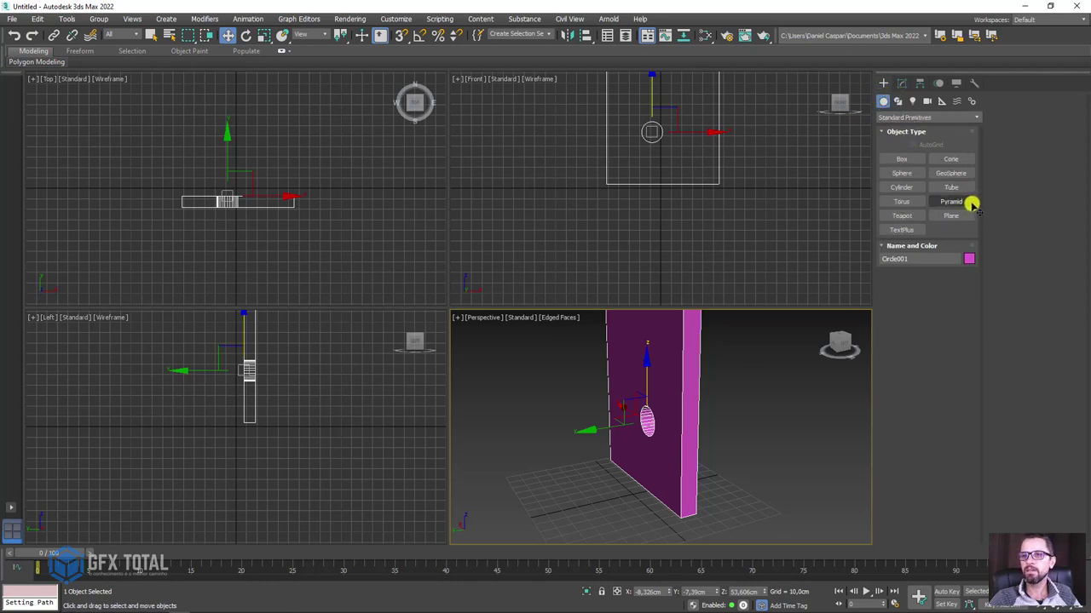
pyautogui.click(951, 173)
pyautogui.moveTo(594, 446)
pyautogui.keyDown('alt'); pyautogui.mouseDown(button='middle')
pyautogui.moveTo(657, 477)
pyautogui.moveTo(599, 477)
pyautogui.mouseUp(button='middle'); pyautogui.keyUp('alt')
pyautogui.moveTo(567, 476); pyautogui.dragTo(578, 479)
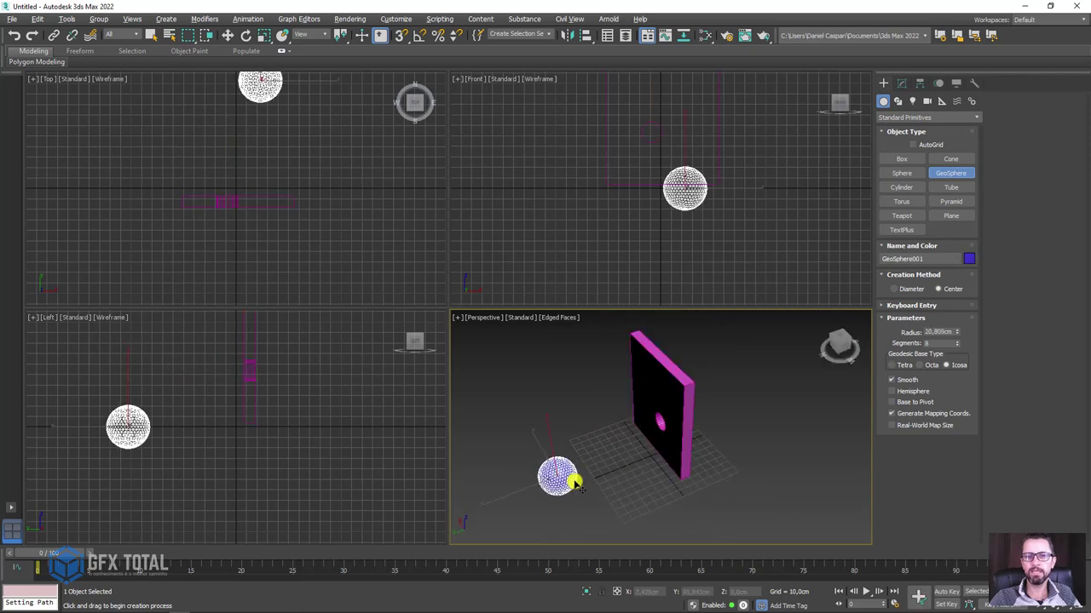
pyautogui.press('w')
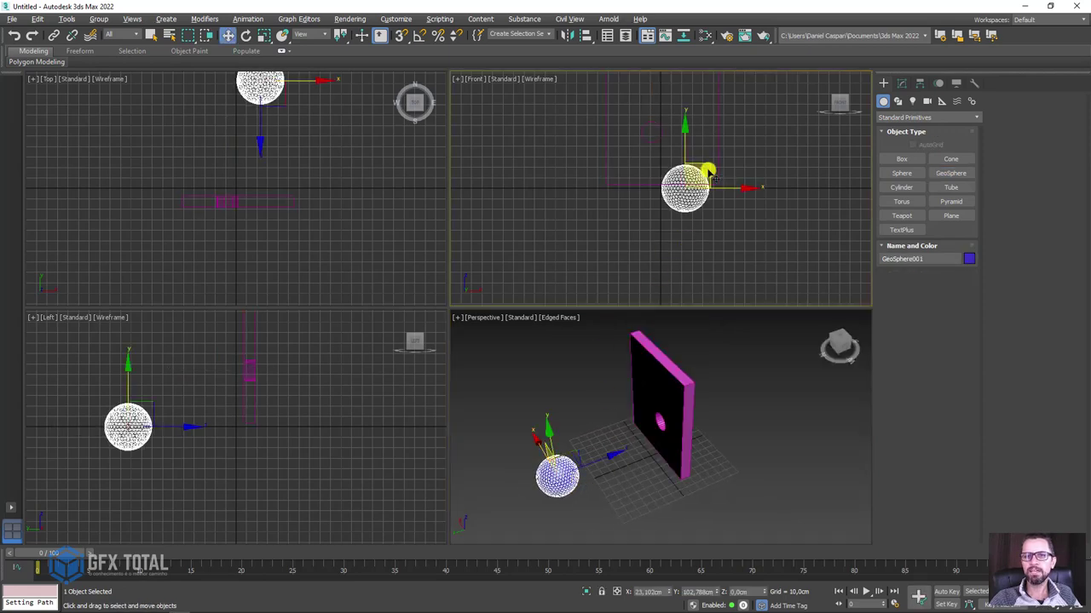
pyautogui.moveTo(707, 176); pyautogui.dragTo(672, 112)
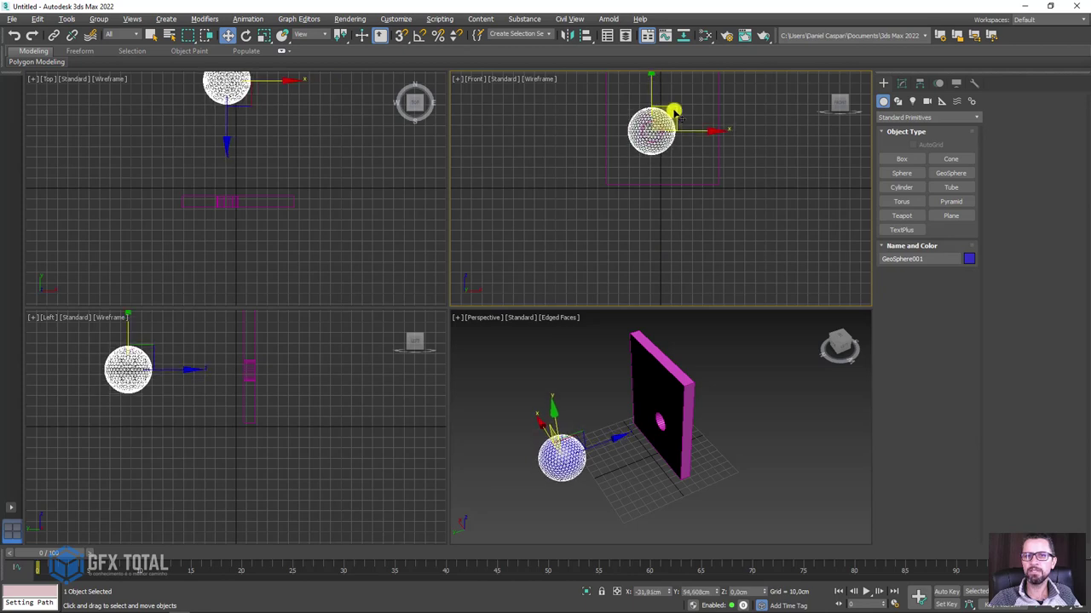
# Set the GeoSphere radius to 8.333 cm and move it in line with the hole
pyautogui.click(902, 82)
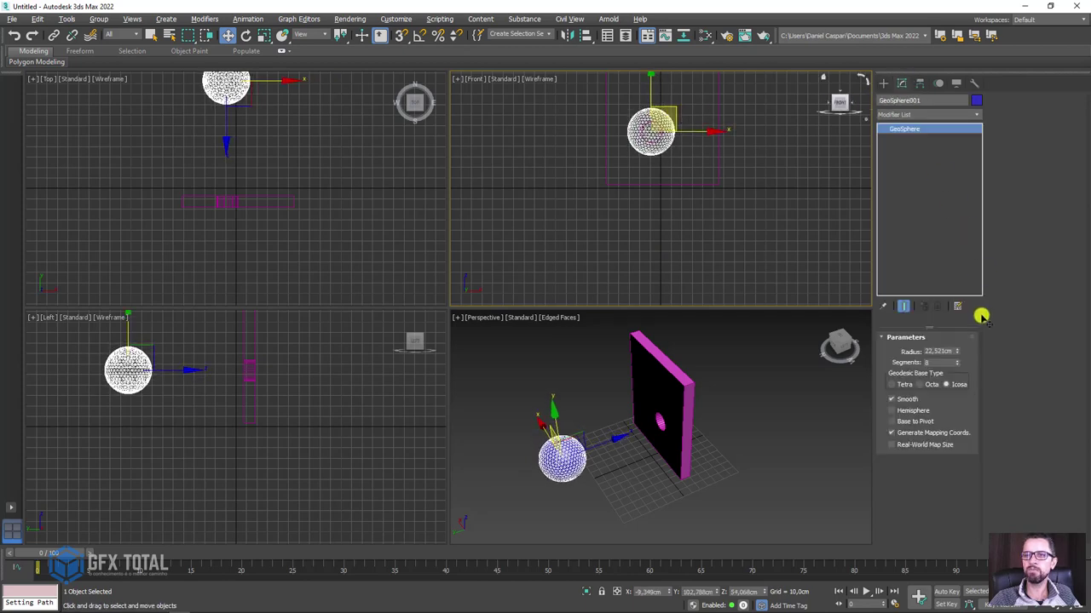
pyautogui.moveTo(958, 351); pyautogui.dragTo(938, 386)
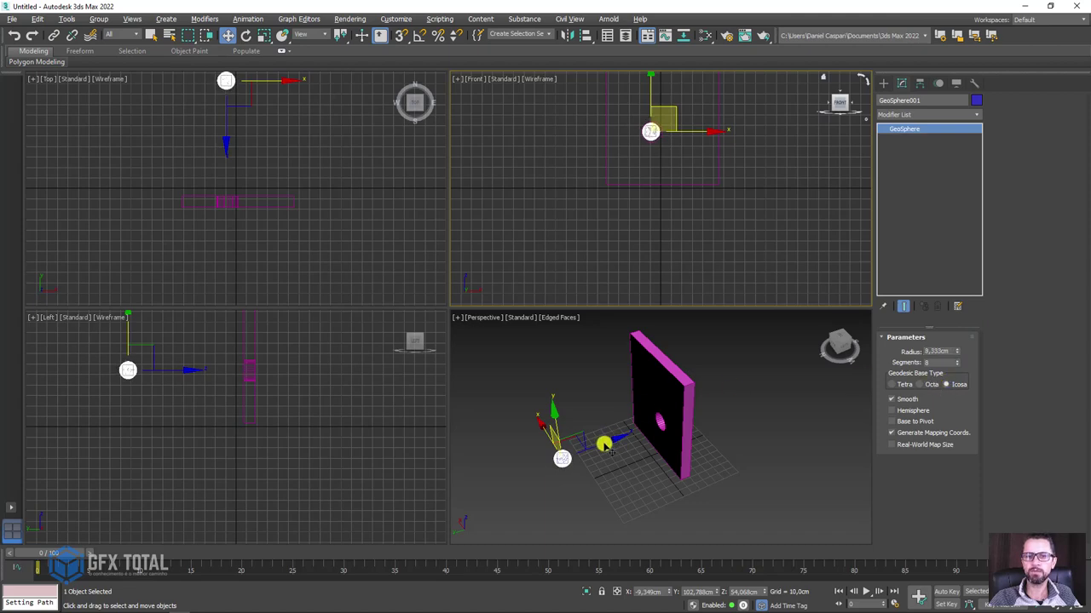
pyautogui.click(604, 444)
pyautogui.moveTo(528, 470); pyautogui.dragTo(628, 430)
pyautogui.scroll(5, 628, 431)
pyautogui.scroll(4, 652, 418)
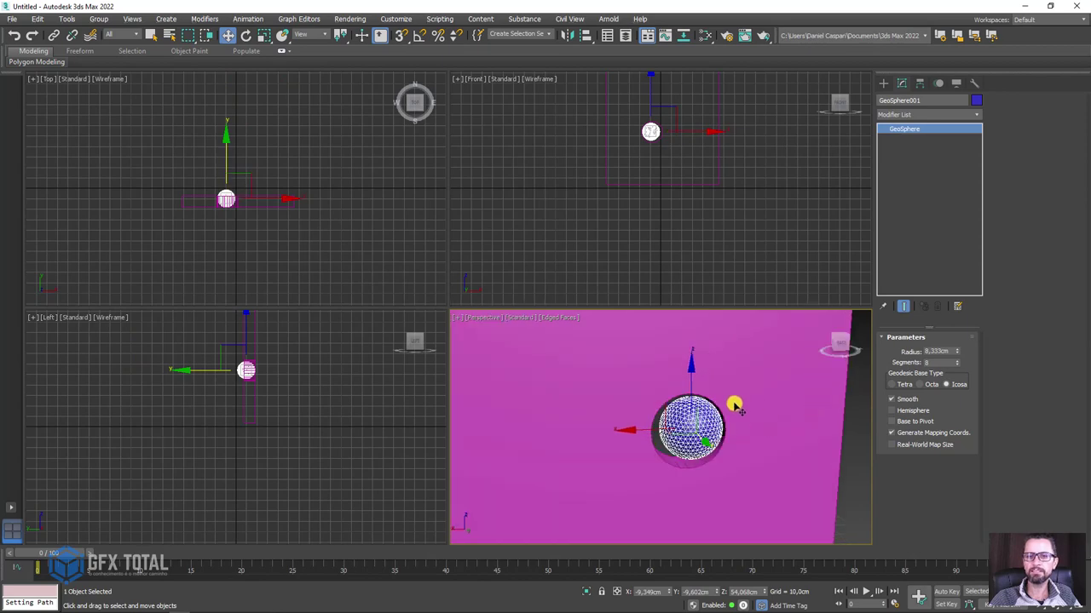
pyautogui.moveTo(735, 407)
pyautogui.keyDown('alt'); pyautogui.mouseDown(button='middle')
pyautogui.moveTo(730, 419)
pyautogui.moveTo(721, 384)
pyautogui.mouseUp(button='middle'); pyautogui.keyUp('alt')
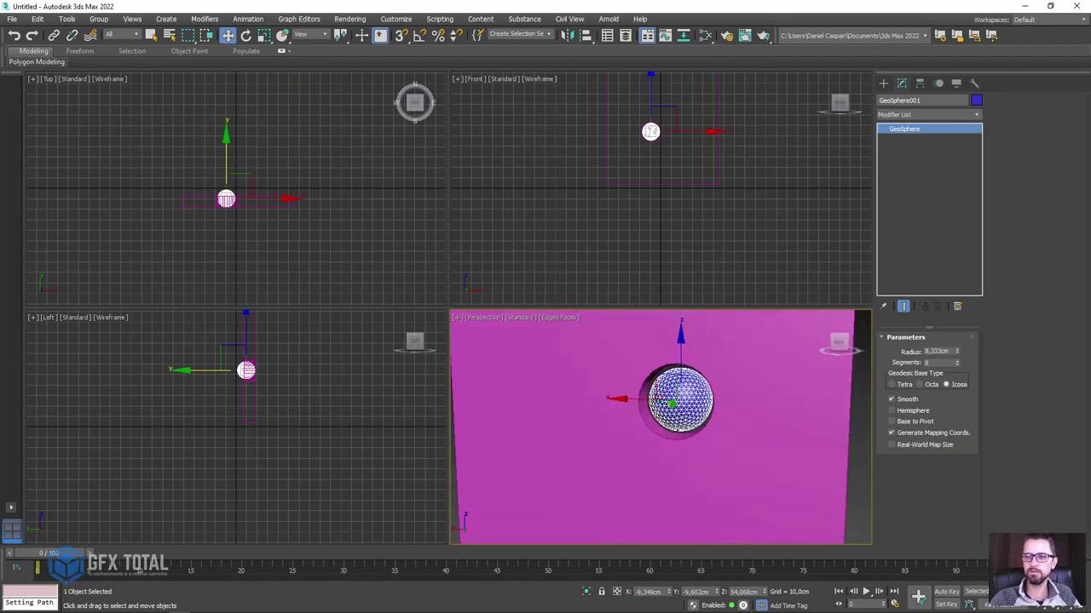
# Maximize the Perspective view and orbit to face the wall squarely
pyautogui.hotkey('alt', 'w')
pyautogui.scroll(-8, 566, 263)
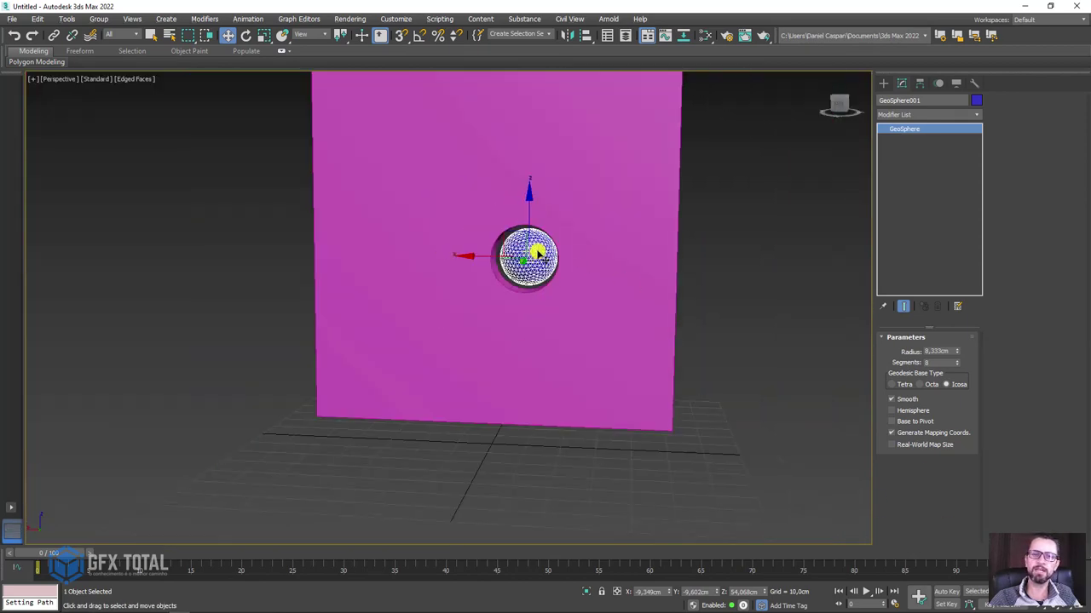
pyautogui.scroll(2, 563, 254)
pyautogui.keyDown('alt'); pyautogui.moveTo(562, 254); pyautogui.dragTo(531, 236, button='middle'); pyautogui.keyUp('alt')
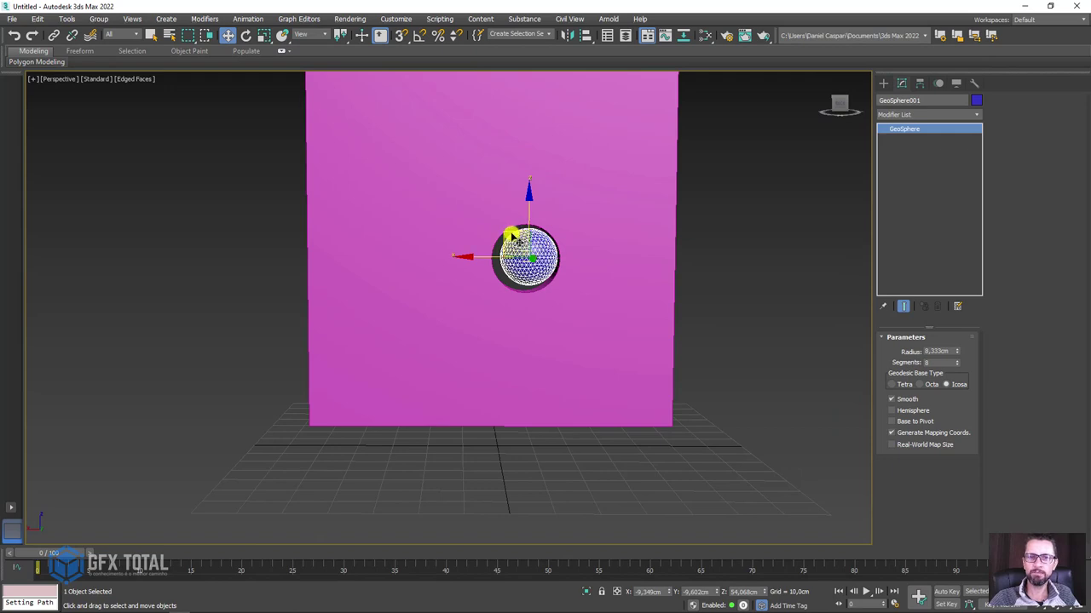
pyautogui.moveTo(511, 237); pyautogui.dragTo(508, 236)
pyautogui.moveTo(509, 238)
pyautogui.keyDown('alt'); pyautogui.mouseDown(button='middle')
pyautogui.moveTo(545, 272)
pyautogui.moveTo(515, 278)
pyautogui.mouseUp(button='middle'); pyautogui.keyUp('alt')
pyautogui.moveTo(515, 278)
pyautogui.mouseDown()
pyautogui.moveTo(434, 275)
pyautogui.moveTo(630, 268)
pyautogui.moveTo(424, 267)
pyautogui.moveTo(377, 281)
pyautogui.mouseUp()
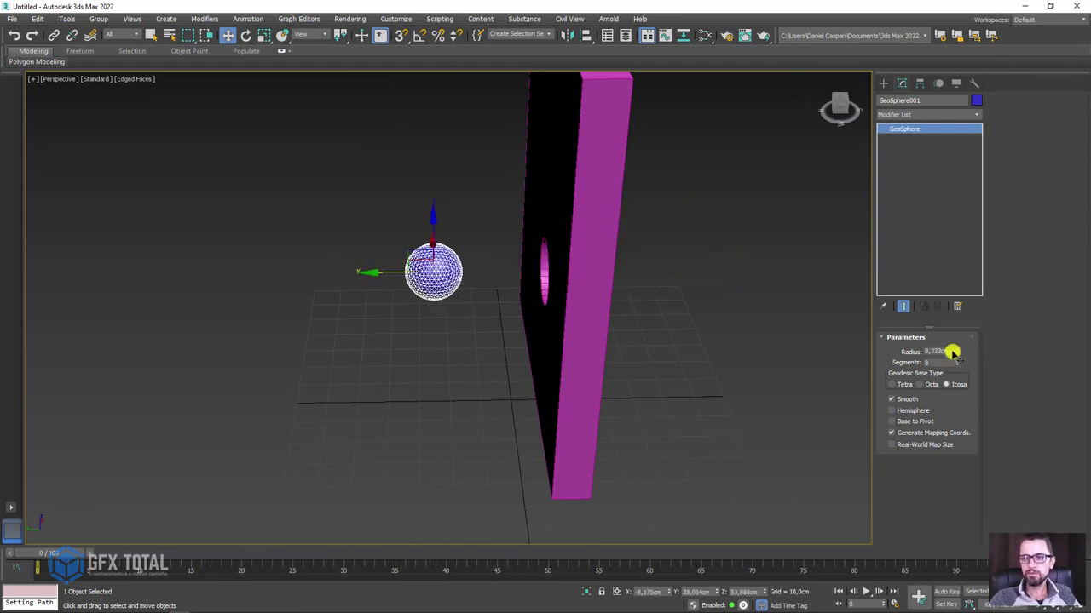
pyautogui.moveTo(959, 356); pyautogui.dragTo(956, 247)
pyautogui.moveTo(381, 272)
pyautogui.mouseDown()
pyautogui.moveTo(414, 271)
pyautogui.moveTo(175, 287)
pyautogui.mouseUp()
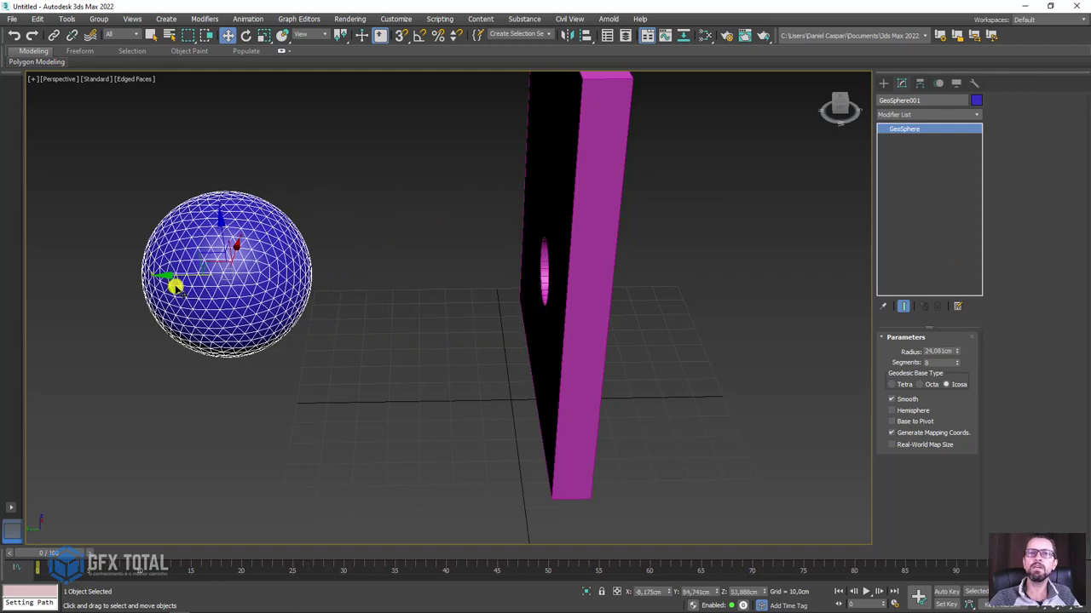
pyautogui.moveTo(358, 111)
pyautogui.mouseDown()
pyautogui.moveTo(283, 171)
pyautogui.moveTo(343, 173)
pyautogui.mouseUp()
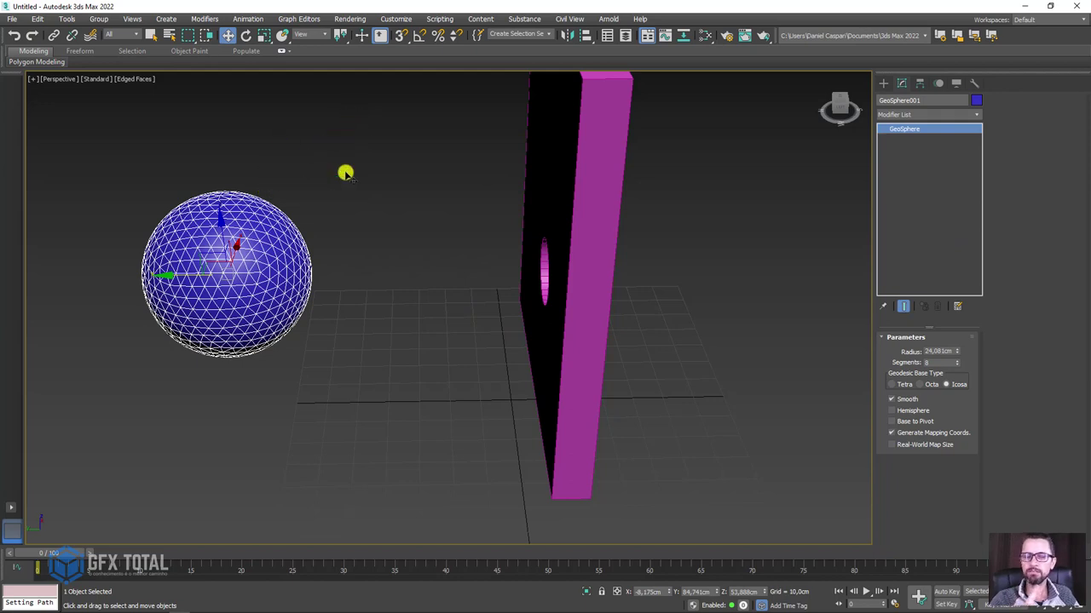
pyautogui.moveTo(345, 173)
pyautogui.keyDown('alt'); pyautogui.mouseDown(button='middle')
pyautogui.moveTo(349, 199)
pyautogui.moveTo(426, 224)
pyautogui.mouseUp(button='middle'); pyautogui.keyUp('alt')
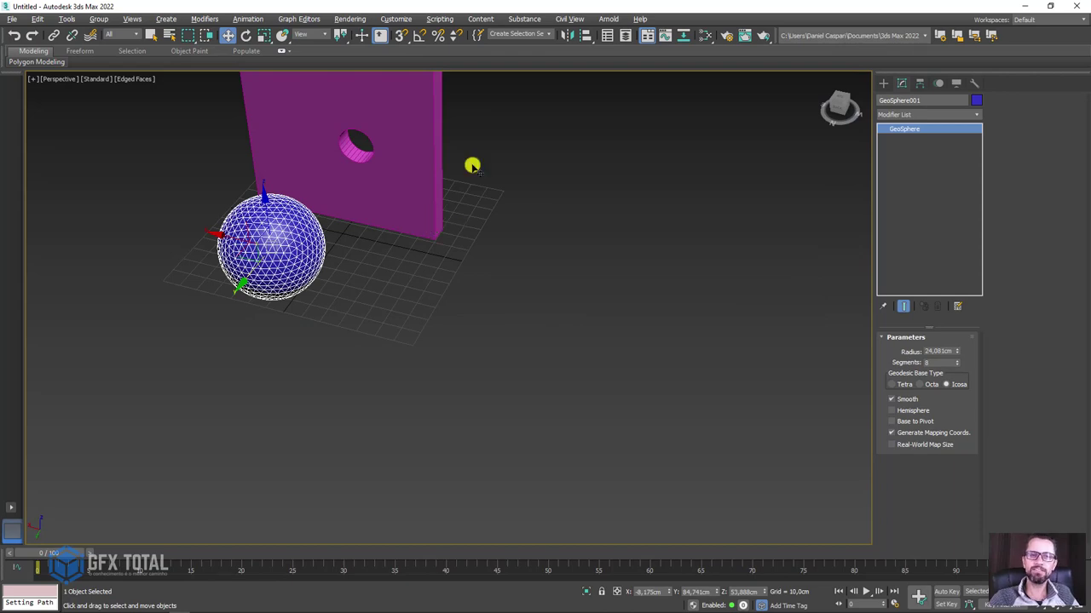
pyautogui.moveTo(472, 165)
pyautogui.keyDown('alt'); pyautogui.mouseDown(button='middle')
pyautogui.moveTo(500, 270)
pyautogui.moveTo(445, 175)
pyautogui.moveTo(479, 222)
pyautogui.mouseUp(button='middle'); pyautogui.keyUp('alt')
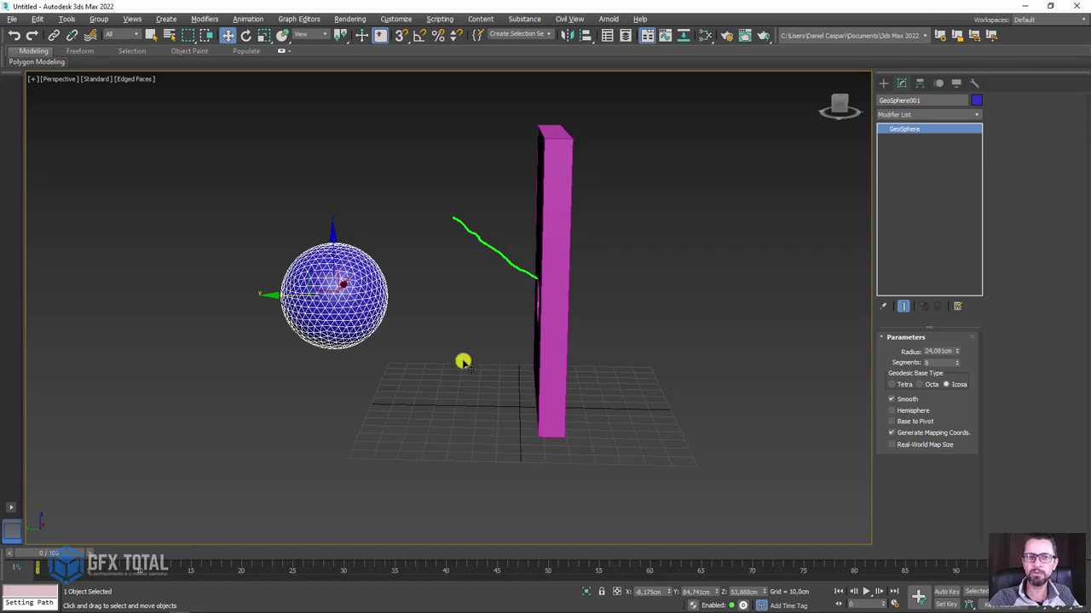
pyautogui.moveTo(434, 366); pyautogui.dragTo(544, 316)
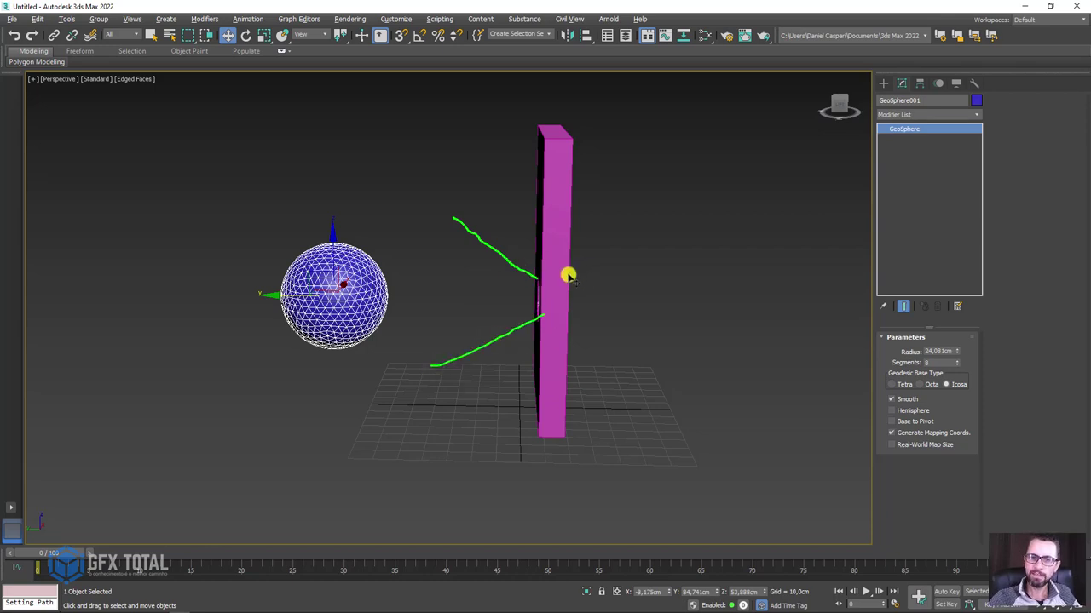
pyautogui.moveTo(568, 274); pyautogui.dragTo(698, 192)
pyautogui.moveTo(571, 319); pyautogui.dragTo(661, 403)
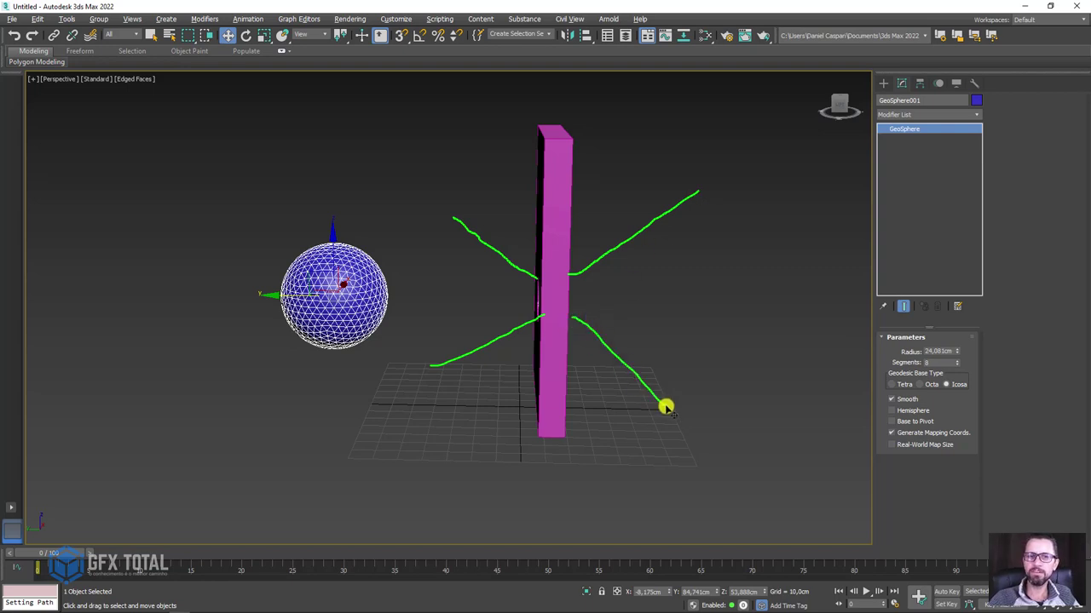
pyautogui.moveTo(440, 219); pyautogui.dragTo(460, 222)
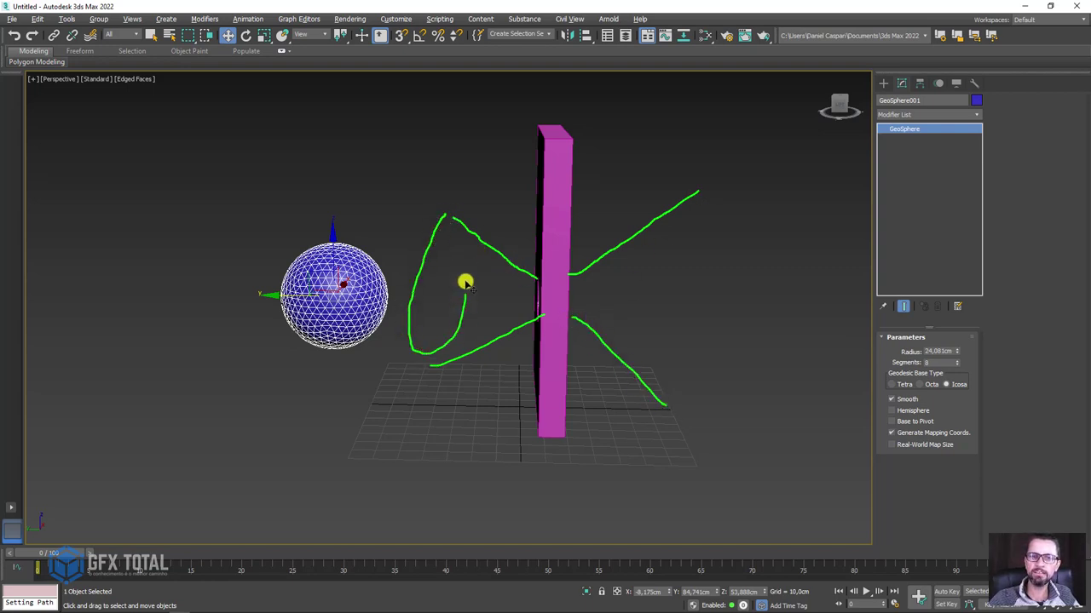
pyautogui.moveTo(684, 201); pyautogui.dragTo(683, 201)
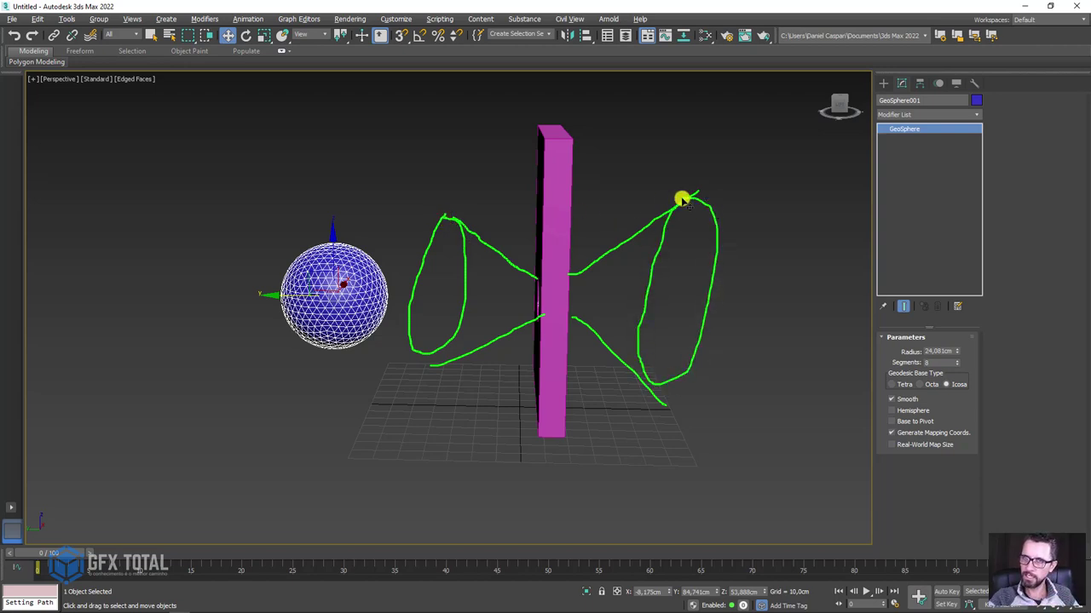
pyautogui.moveTo(682, 195)
pyautogui.keyDown('alt'); pyautogui.mouseDown(button='middle')
pyautogui.moveTo(623, 256)
pyautogui.moveTo(680, 256)
pyautogui.moveTo(575, 267)
pyautogui.moveTo(567, 280)
pyautogui.mouseUp(button='middle'); pyautogui.keyUp('alt')
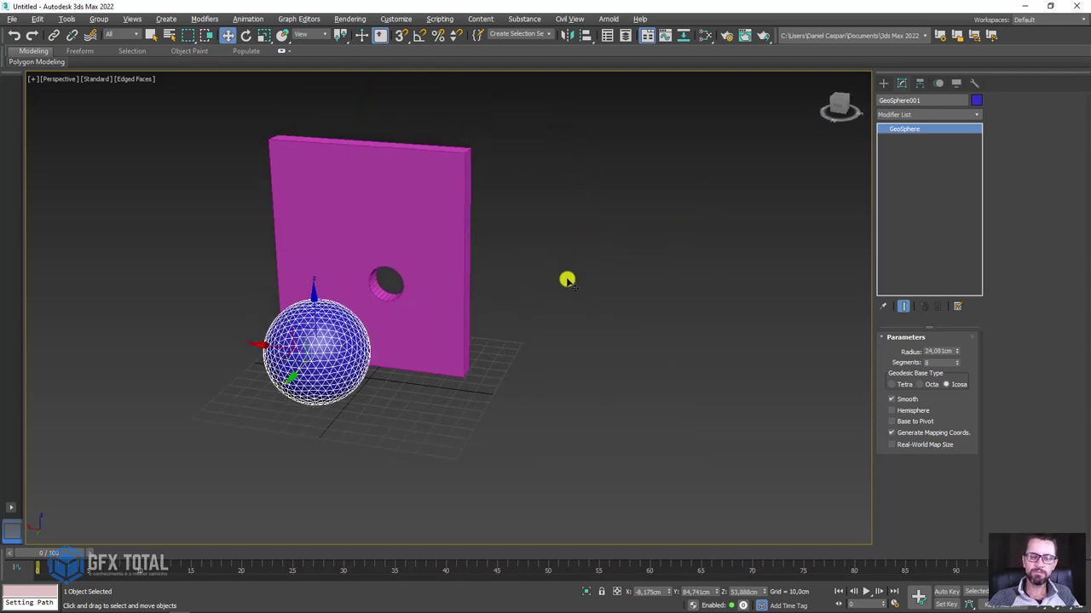
# In the Front view, choose FFD(Cyl) from the Geometric/Deformable space warps
pyautogui.press('f')
pyautogui.moveTo(616, 215); pyautogui.dragTo(429, 333, button='middle')
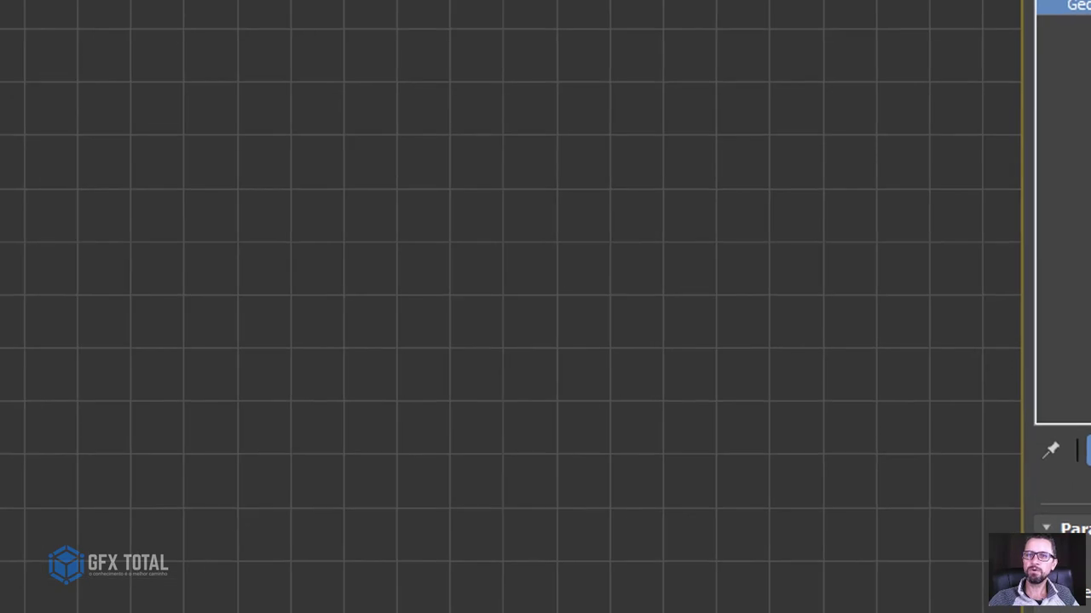
pyautogui.press('Return')
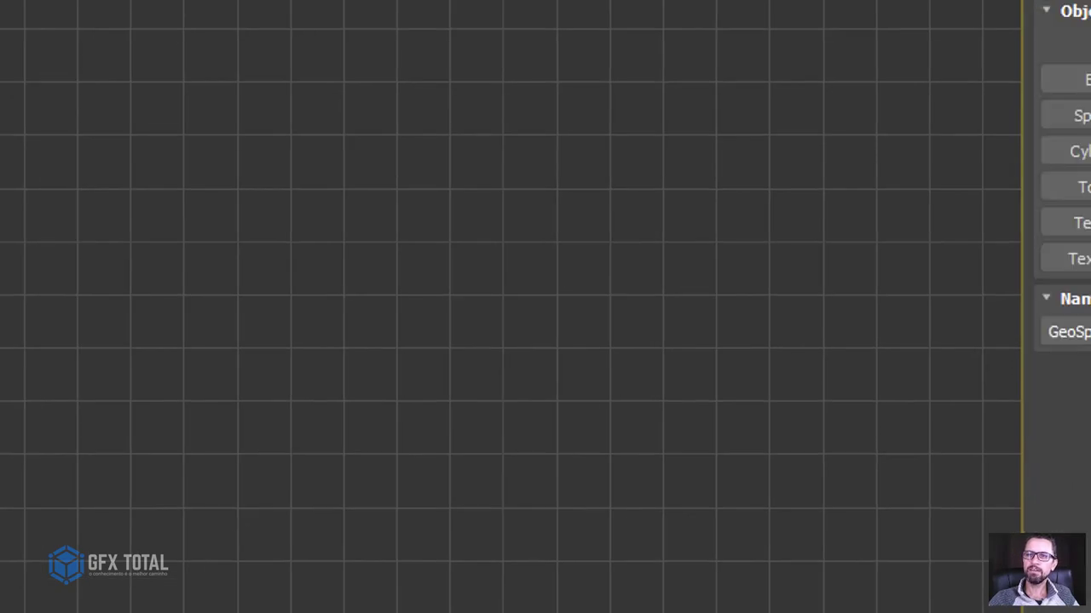
pyautogui.press('Down')
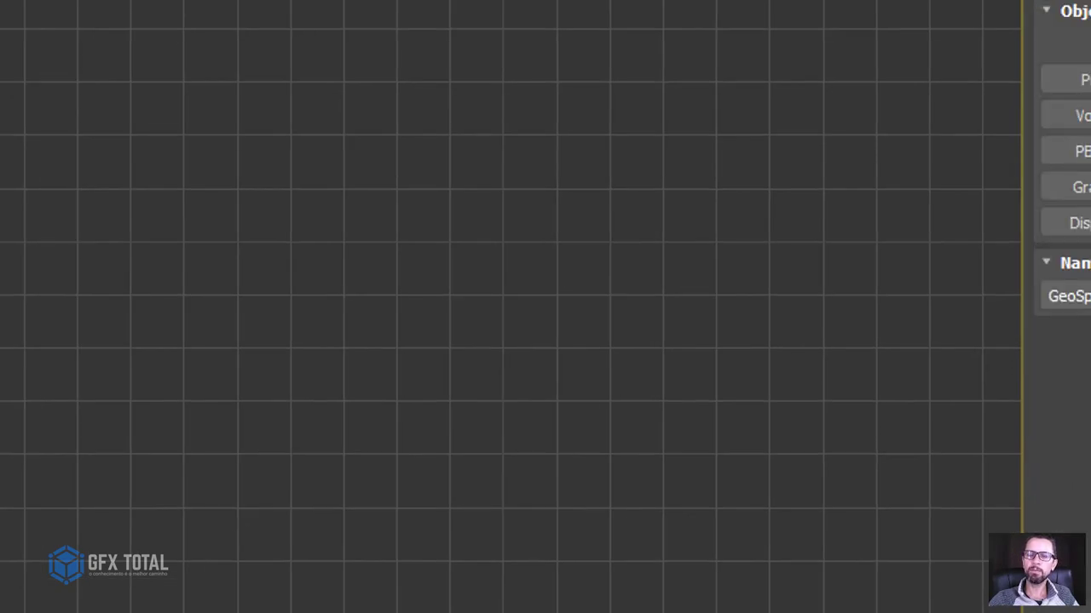
pyautogui.hotkey('alt', 'Down')
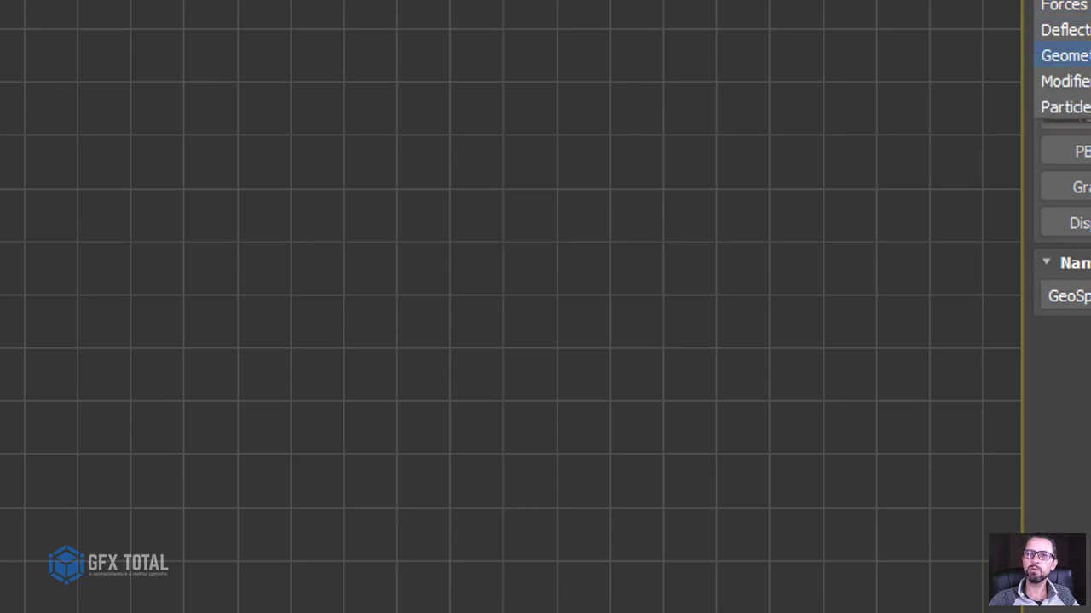
pyautogui.press('Return')
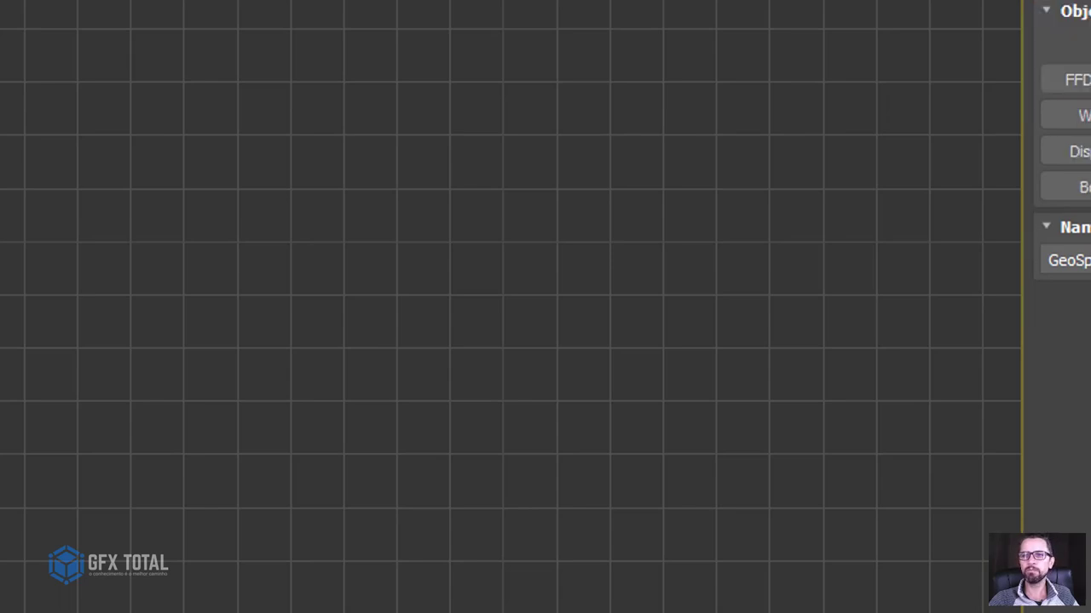
pyautogui.click(1078, 82)
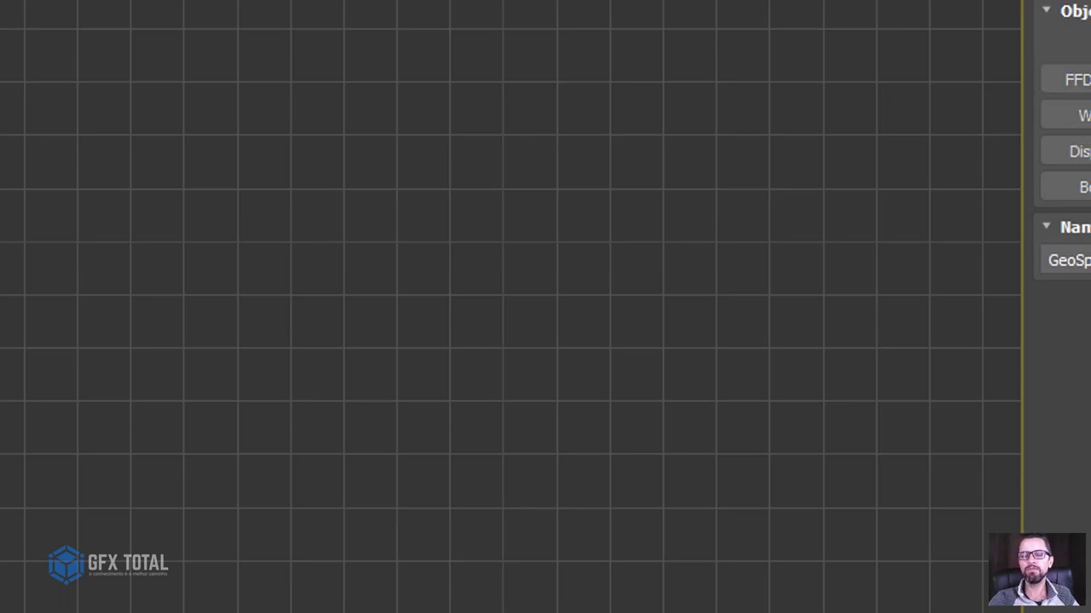
pyautogui.click(951, 159)
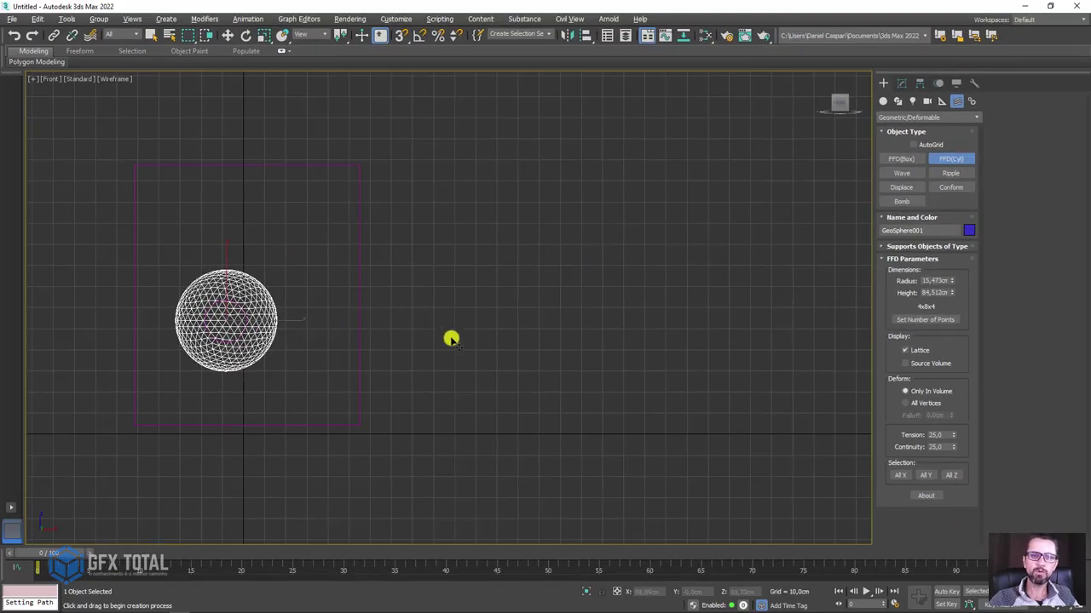
# Drag out a cylindrical FFD lattice over the sphere, then move it away from the wall in Perspective
pyautogui.moveTo(435, 338)
pyautogui.mouseDown(button='middle')
pyautogui.moveTo(477, 327)
pyautogui.moveTo(471, 320)
pyautogui.mouseUp(button='middle')
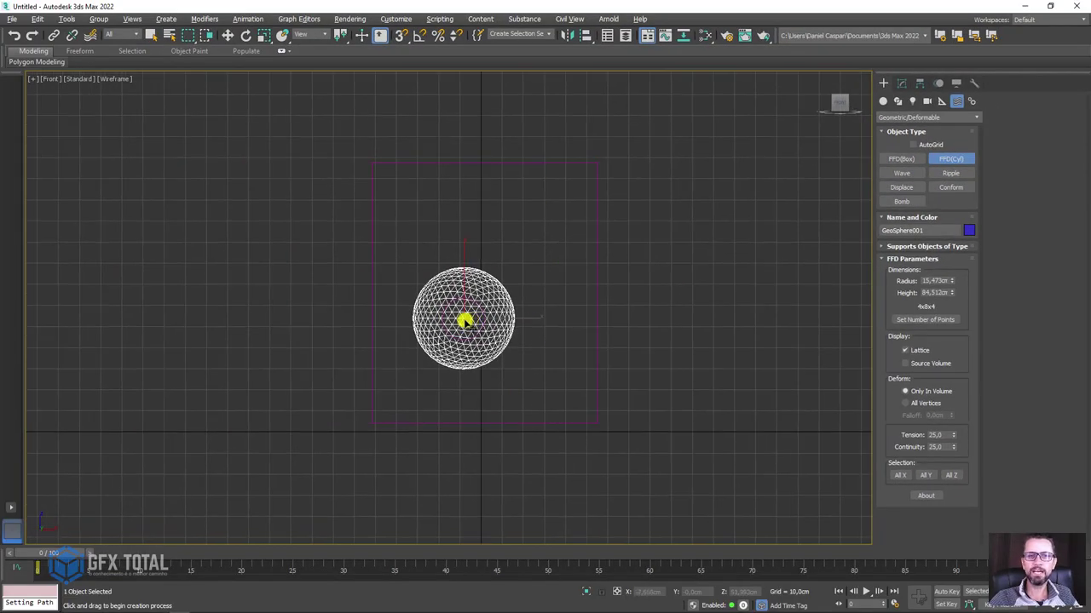
pyautogui.moveTo(461, 320); pyautogui.dragTo(497, 350)
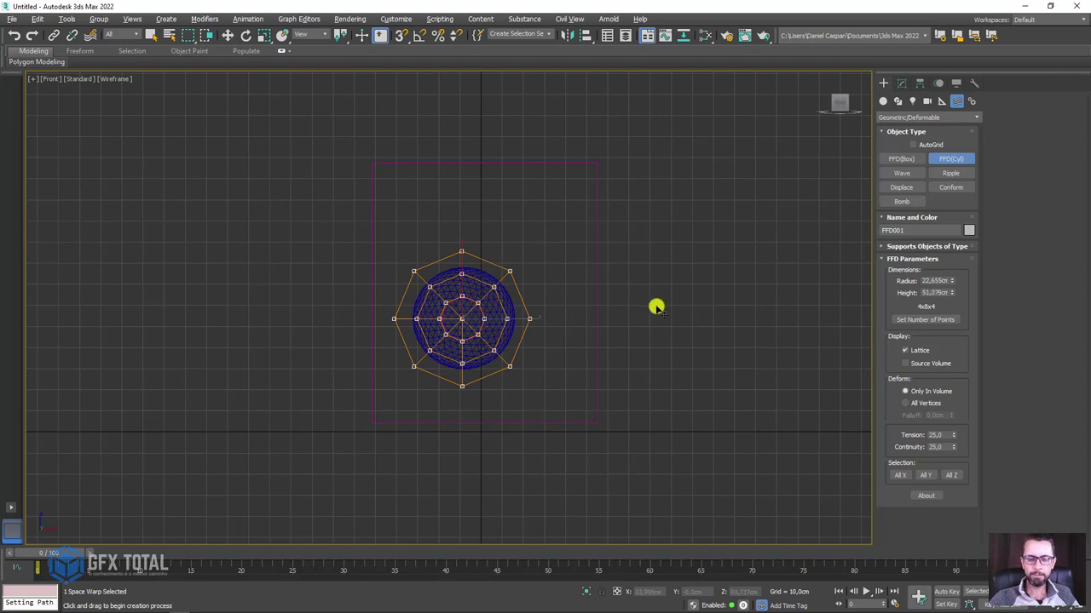
pyautogui.press('p')
pyautogui.scroll(-3, 635, 315)
pyautogui.moveTo(616, 324)
pyautogui.keyDown('alt'); pyautogui.mouseDown(button='middle')
pyautogui.moveTo(493, 322)
pyautogui.moveTo(443, 258)
pyautogui.mouseUp(button='middle'); pyautogui.keyUp('alt')
pyautogui.press('w')
pyautogui.moveTo(445, 256); pyautogui.dragTo(662, 389)
pyautogui.moveTo(662, 389)
pyautogui.keyDown('alt'); pyautogui.mouseDown(button='middle')
pyautogui.moveTo(750, 379)
pyautogui.moveTo(710, 432)
pyautogui.moveTo(645, 346)
pyautogui.moveTo(657, 319)
pyautogui.moveTo(740, 339)
pyautogui.moveTo(695, 370)
pyautogui.mouseUp(button='middle'); pyautogui.keyUp('alt')
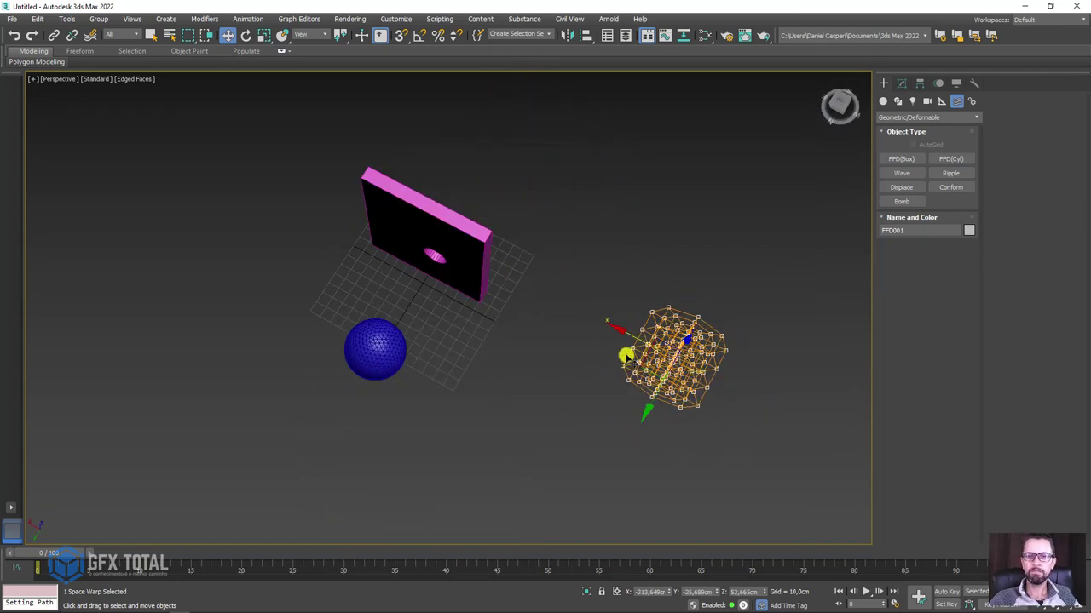
# Align FFD001 centre-to-centre with the GeoSphere on X, Y and Z, and show its parameters
pyautogui.click(587, 34)
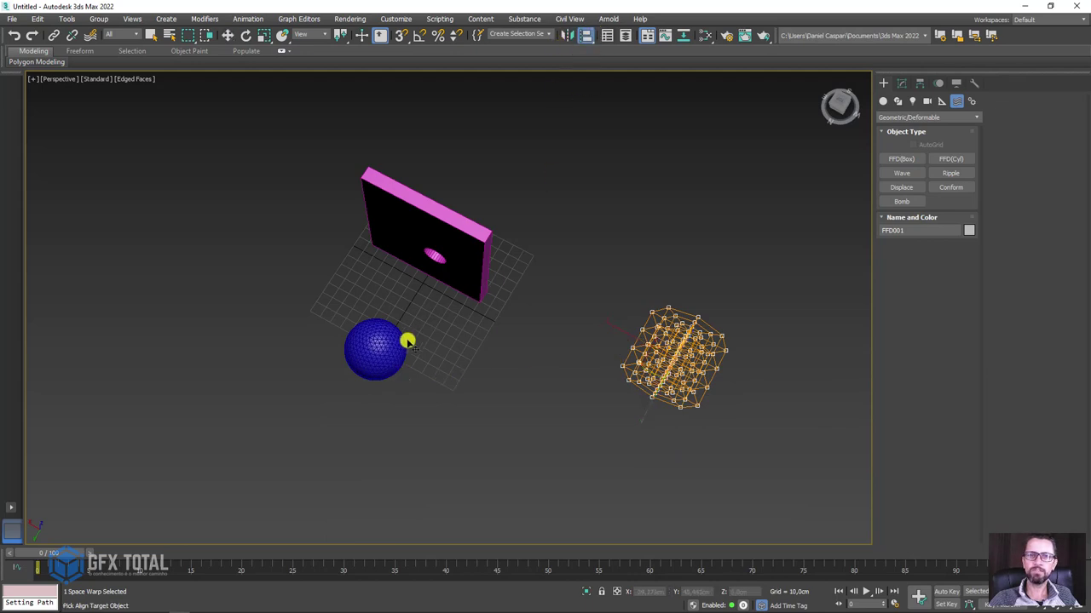
pyautogui.click(379, 347)
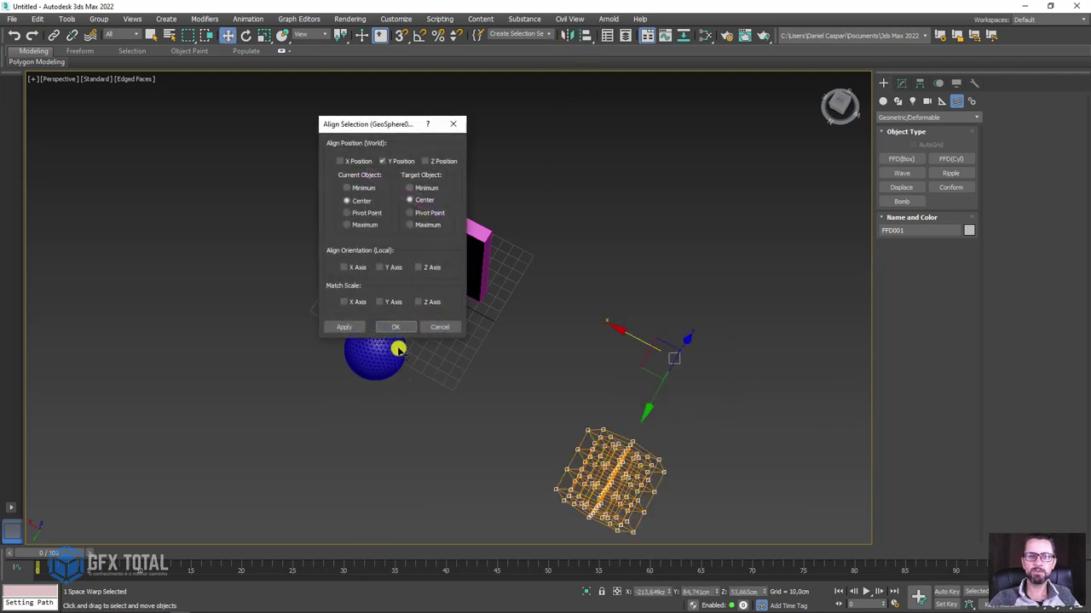
pyautogui.click(358, 162)
pyautogui.click(391, 326)
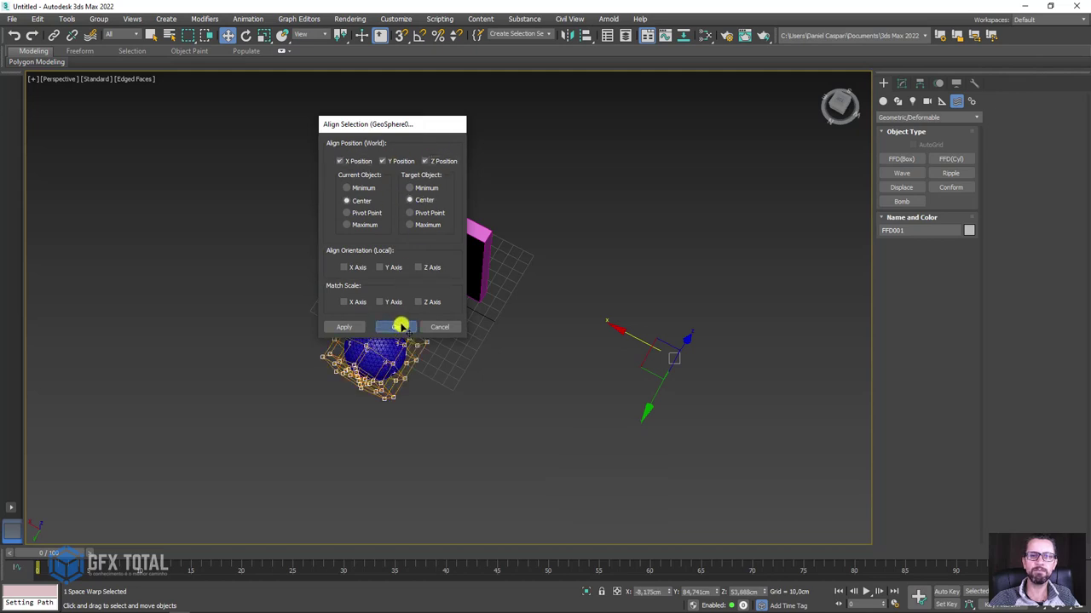
pyautogui.keyDown('alt'); pyautogui.moveTo(400, 324); pyautogui.dragTo(520, 372, button='middle'); pyautogui.keyUp('alt')
pyautogui.scroll(3, 591, 389)
pyautogui.keyDown('alt'); pyautogui.moveTo(591, 390); pyautogui.dragTo(579, 382, button='middle'); pyautogui.keyUp('alt')
pyautogui.click(901, 83)
# Resize FFD001 to 29.225 cm radius, 86.316 cm height, with 5 points along its height
pyautogui.keyDown('alt'); pyautogui.moveTo(830, 181); pyautogui.dragTo(647, 260, button='middle'); pyautogui.keyUp('alt')
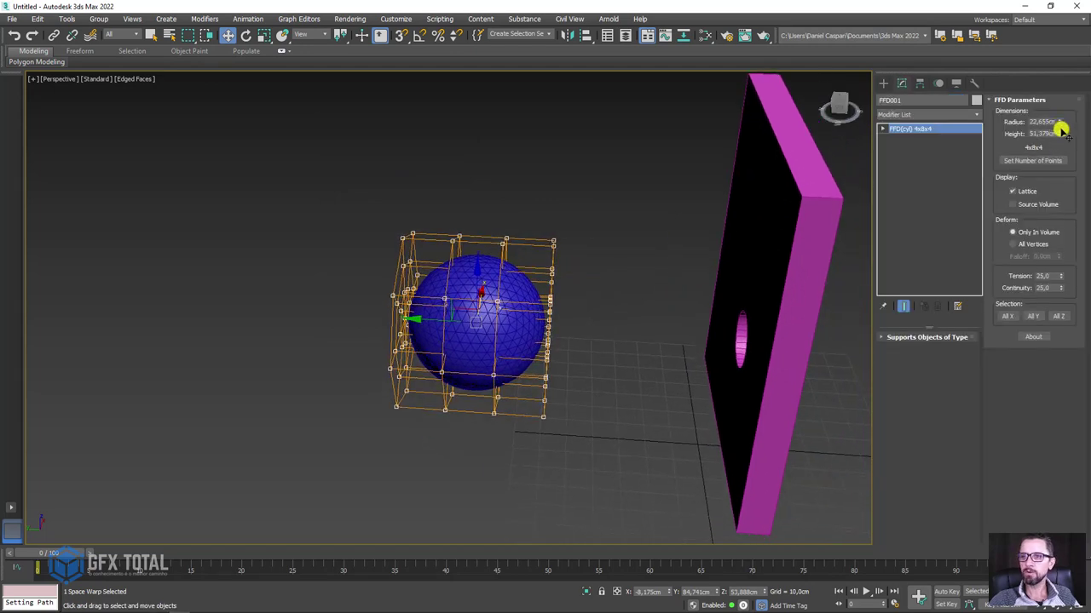
pyautogui.moveTo(1061, 133)
pyautogui.mouseDown()
pyautogui.moveTo(1054, 93)
pyautogui.moveTo(1057, 125)
pyautogui.moveTo(1059, 105)
pyautogui.mouseUp()
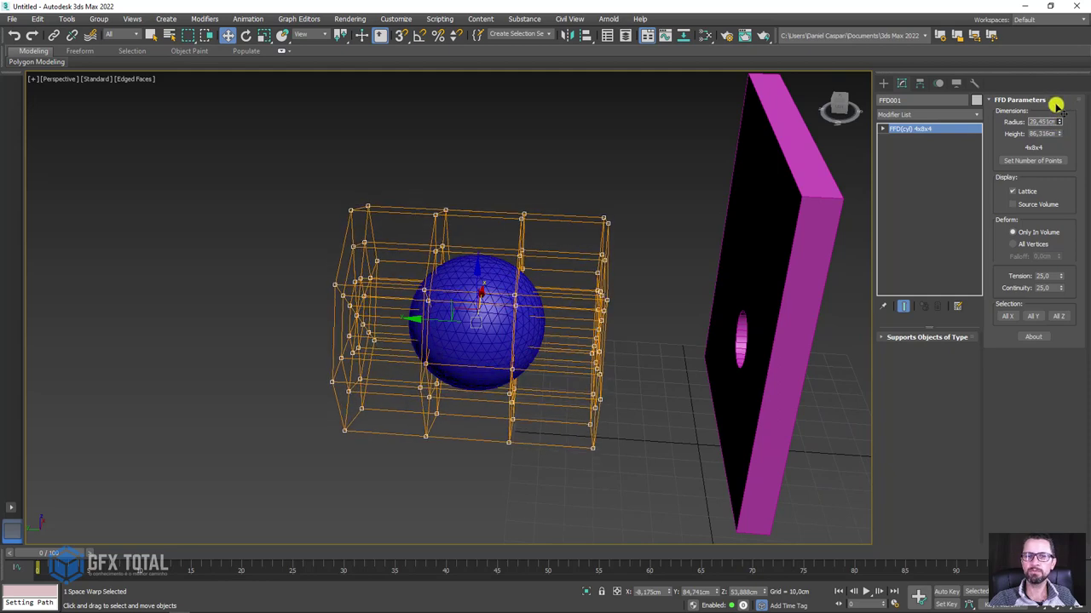
pyautogui.keyDown('alt'); pyautogui.moveTo(498, 327); pyautogui.dragTo(487, 324, button='middle'); pyautogui.keyUp('alt')
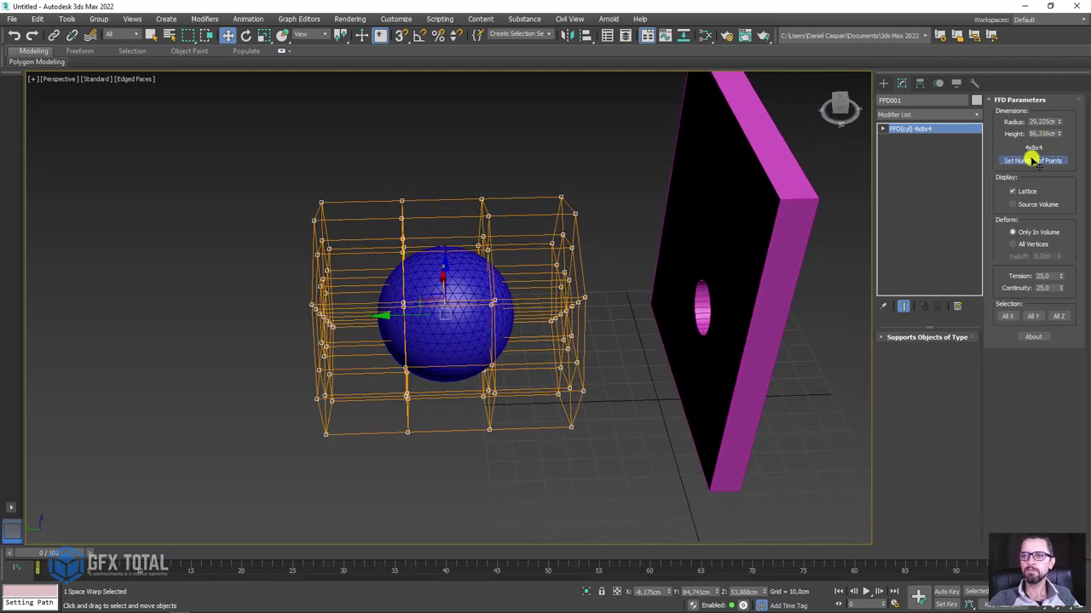
pyautogui.click(1032, 161)
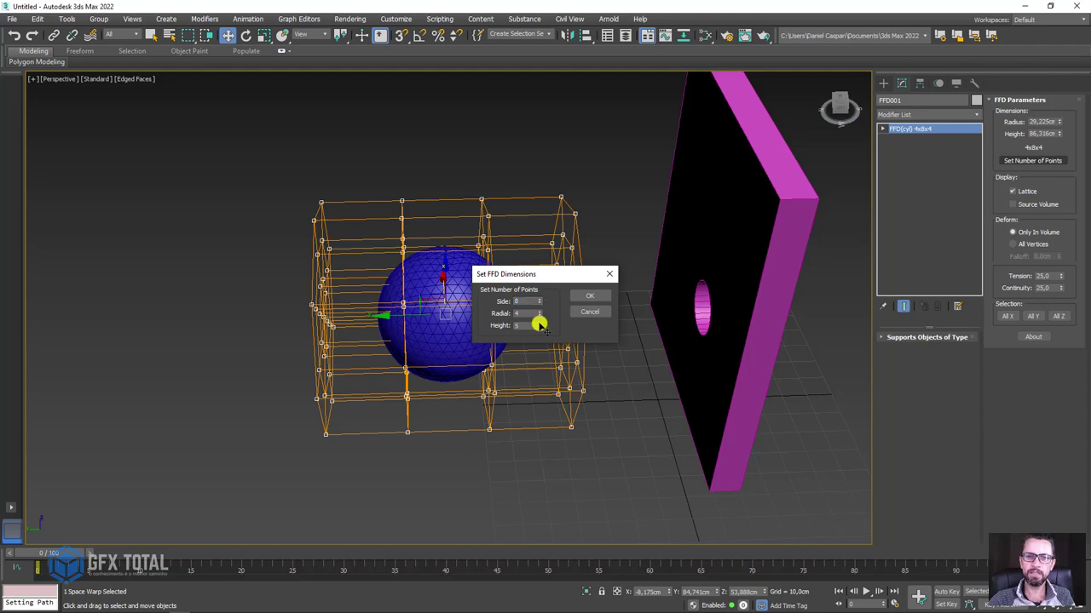
pyautogui.click(585, 296)
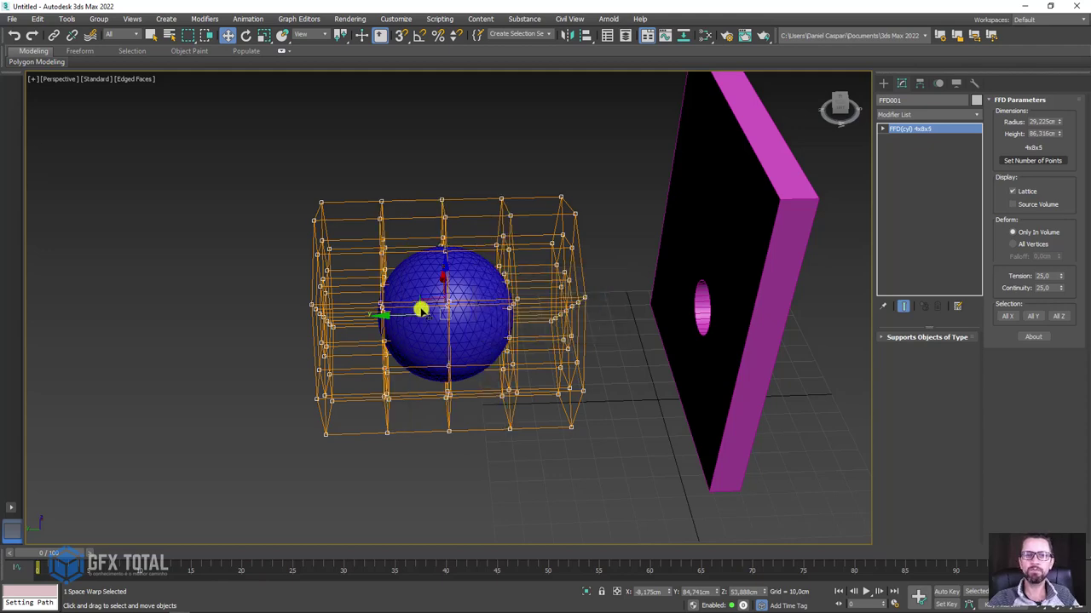
# Move the FFD cage onto the magenta wall, centre it in Left view, and enter Control Points
pyautogui.moveTo(390, 312); pyautogui.dragTo(658, 312)
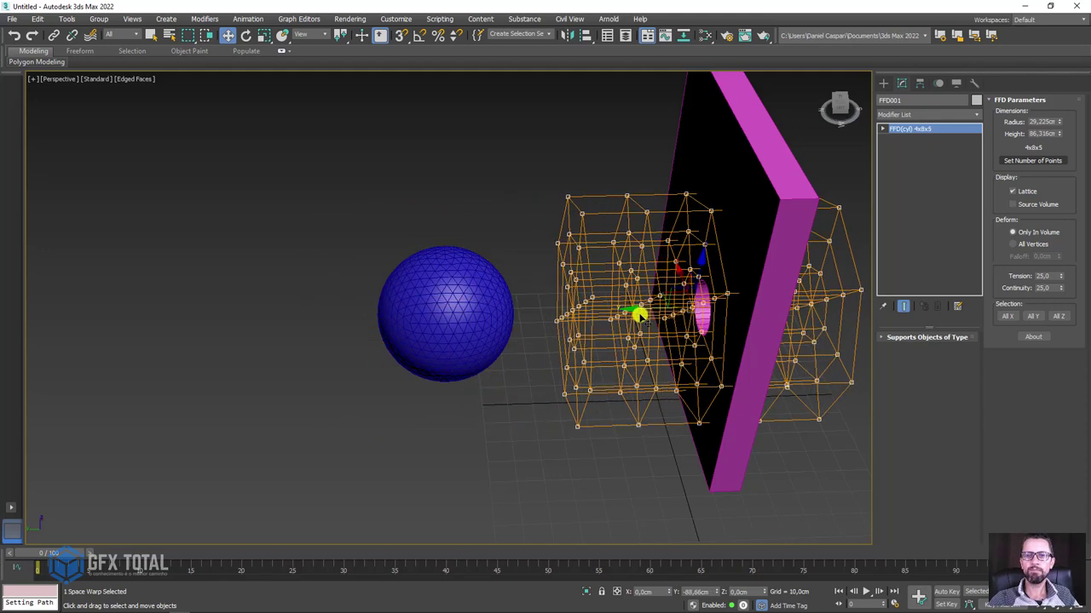
pyautogui.keyDown('alt'); pyautogui.moveTo(658, 312); pyautogui.dragTo(596, 290, button='middle'); pyautogui.keyUp('alt')
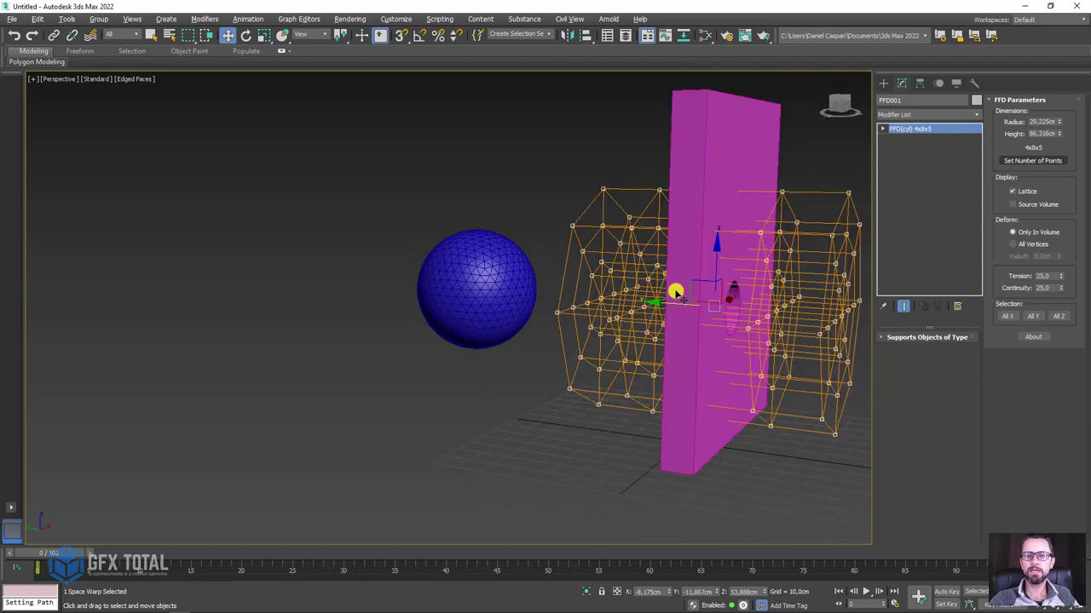
pyautogui.press('l')
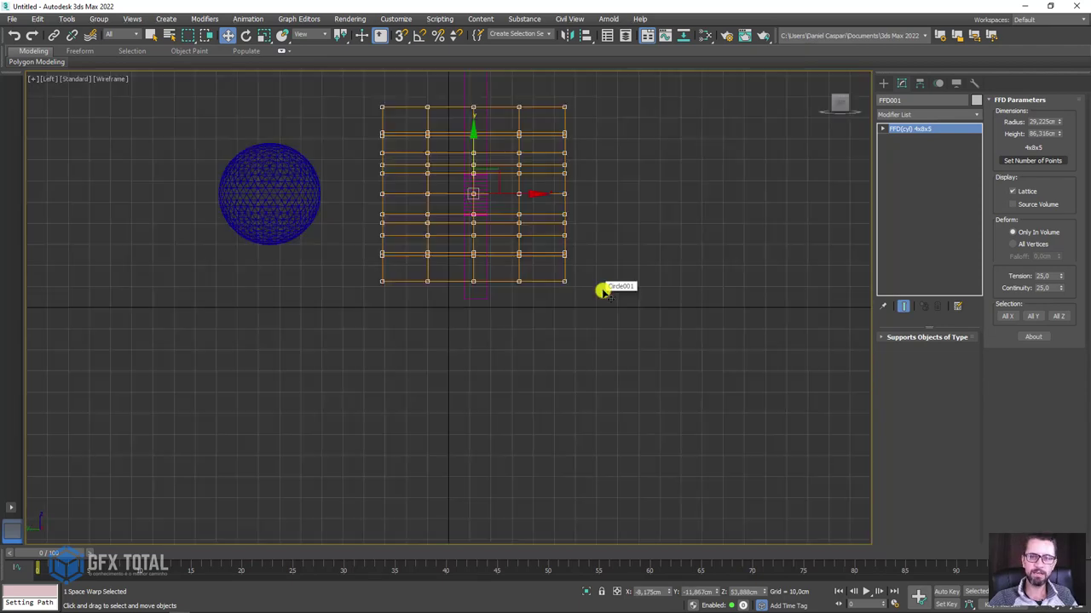
pyautogui.moveTo(499, 213); pyautogui.dragTo(502, 298, button='middle')
pyautogui.moveTo(521, 296); pyautogui.dragTo(522, 297)
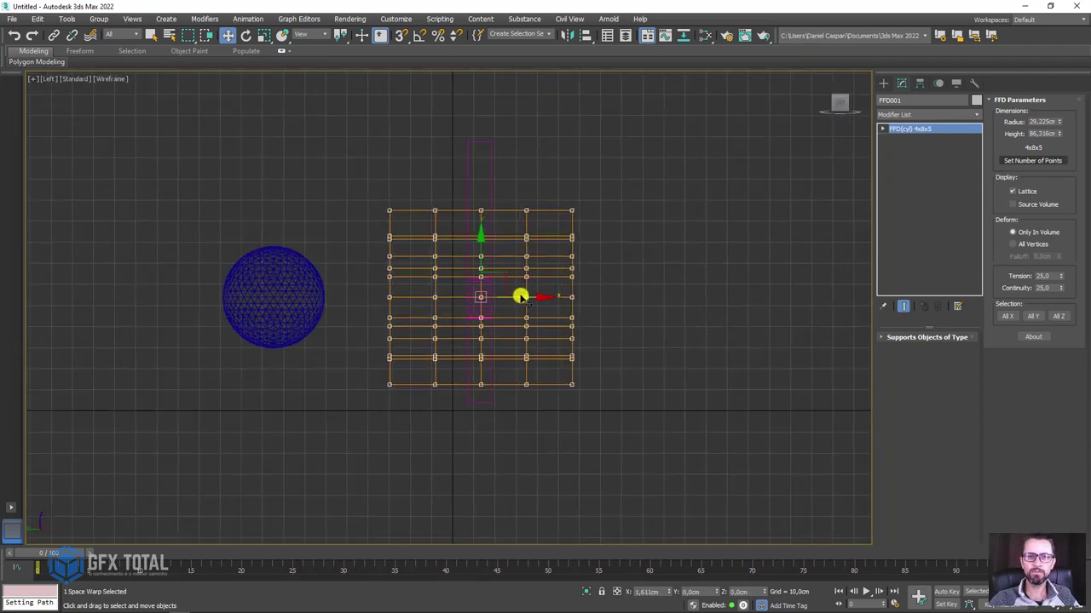
pyautogui.press('F3')
pyautogui.press('F3')
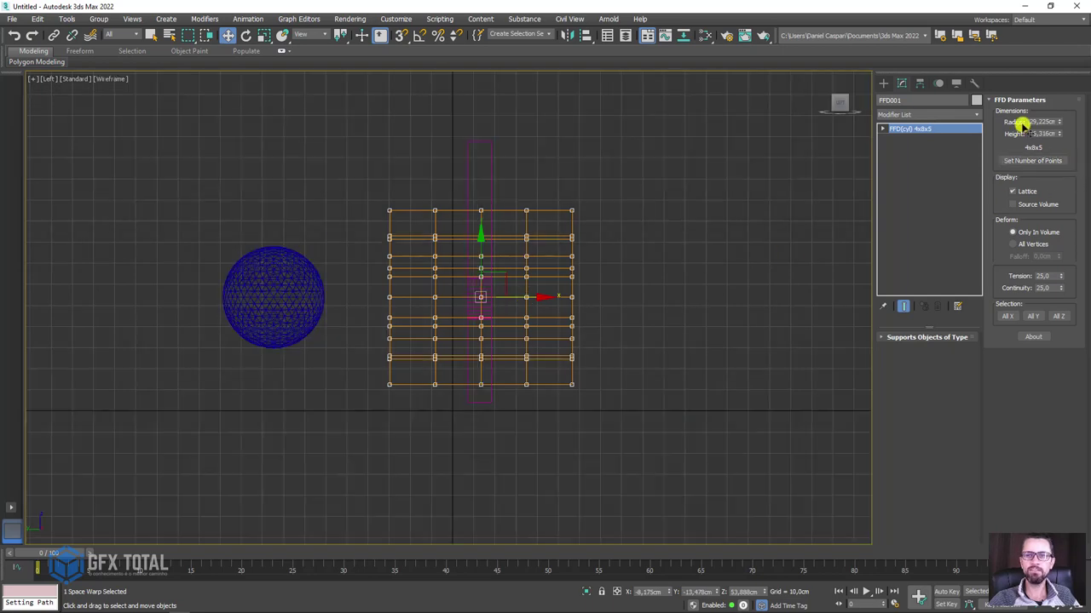
pyautogui.click(882, 128)
# Scale the selected cage control points inward toward the wall's hole
pyautogui.click(907, 139)
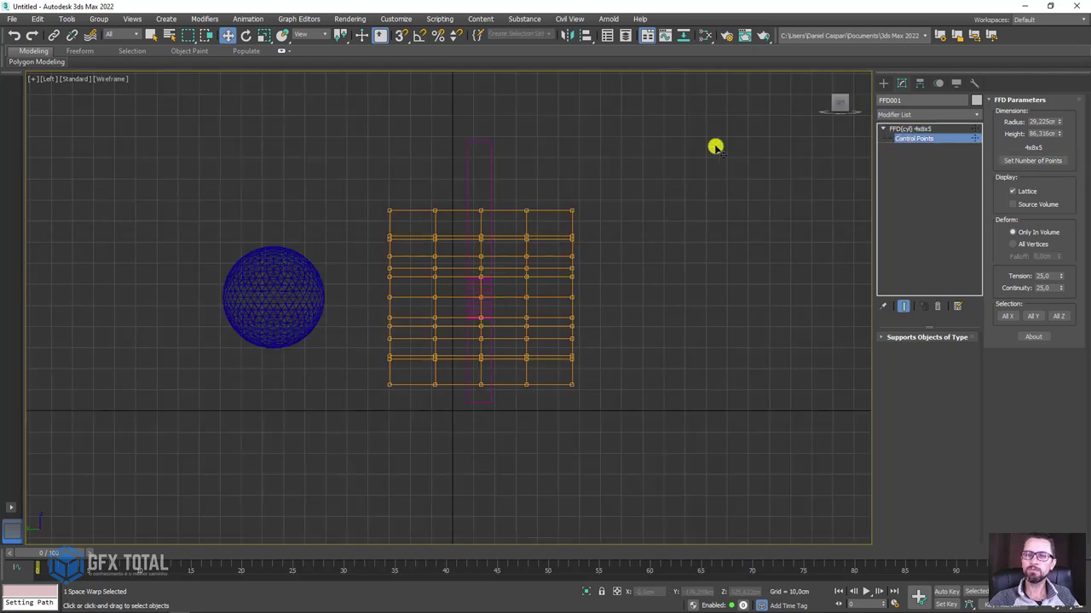
pyautogui.moveTo(504, 446)
pyautogui.keyDown('alt'); pyautogui.mouseDown(button='middle')
pyautogui.moveTo(499, 312)
pyautogui.moveTo(538, 336)
pyautogui.moveTo(518, 314)
pyautogui.mouseUp(button='middle'); pyautogui.keyUp('alt')
pyautogui.press('e')
pyautogui.press('r')
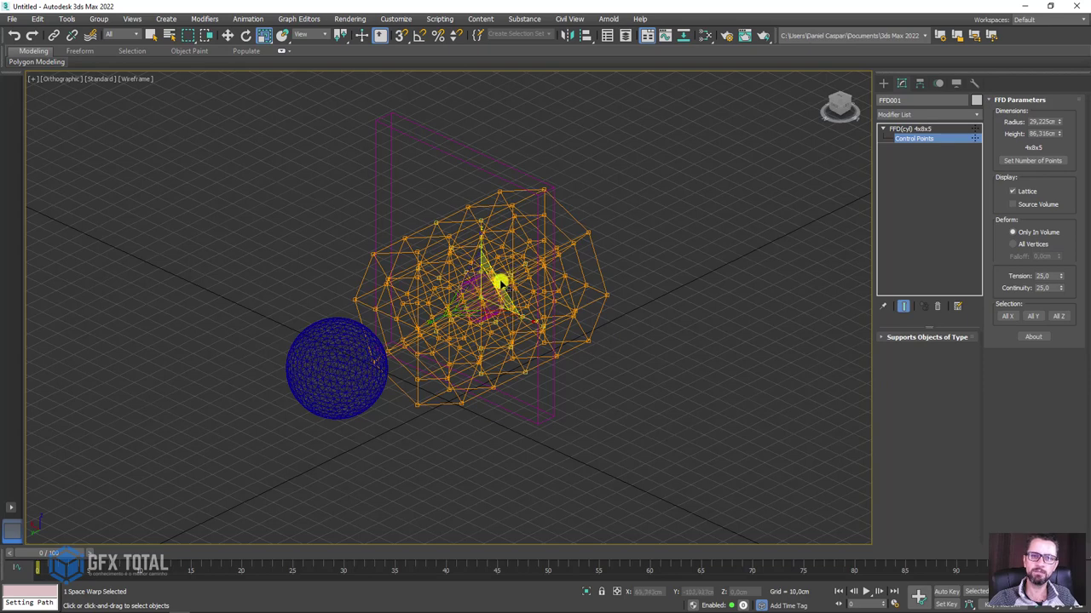
pyautogui.moveTo(501, 284); pyautogui.dragTo(449, 315)
pyautogui.press('F3')
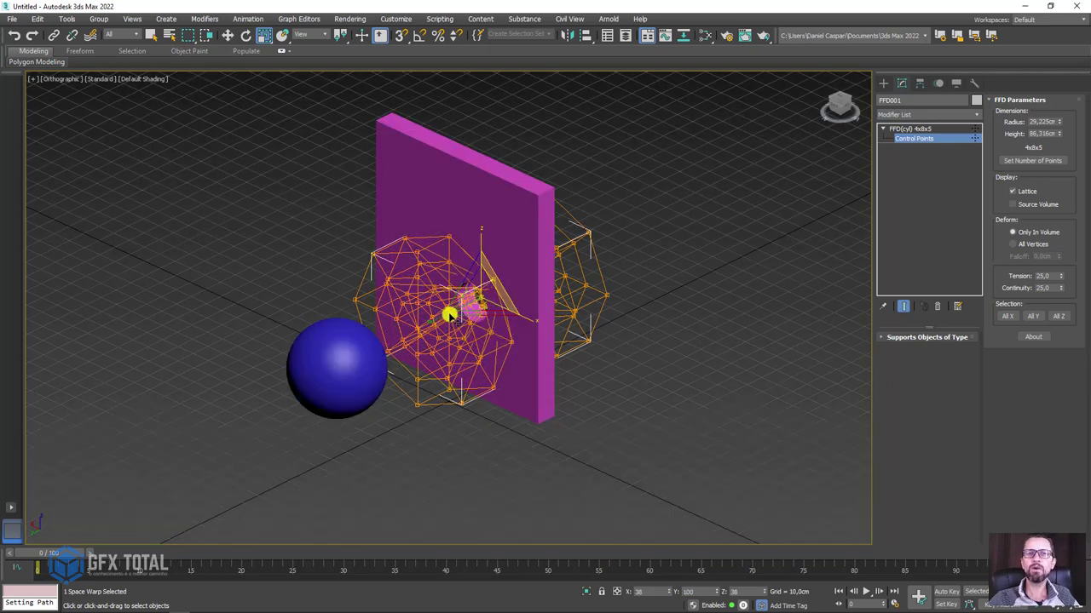
pyautogui.keyDown('alt'); pyautogui.moveTo(526, 310); pyautogui.dragTo(479, 298, button='middle'); pyautogui.keyUp('alt')
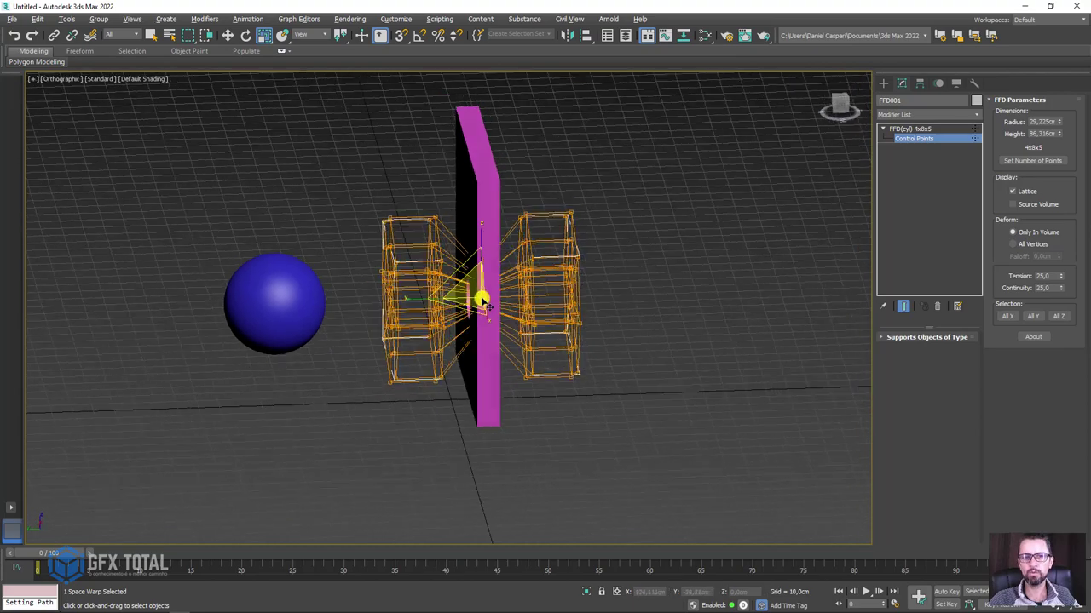
pyautogui.press('l')
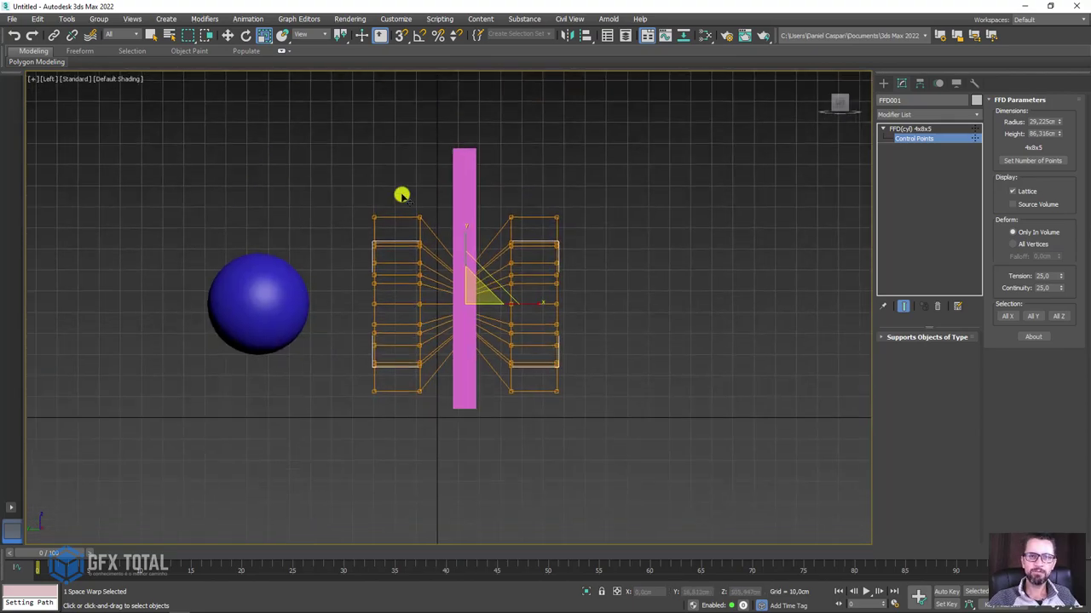
# Select the right column of control points and scale them into a tighter pinch
pyautogui.moveTo(401, 196); pyautogui.dragTo(442, 410)
pyautogui.moveTo(519, 410); pyautogui.dragTo(500, 235)
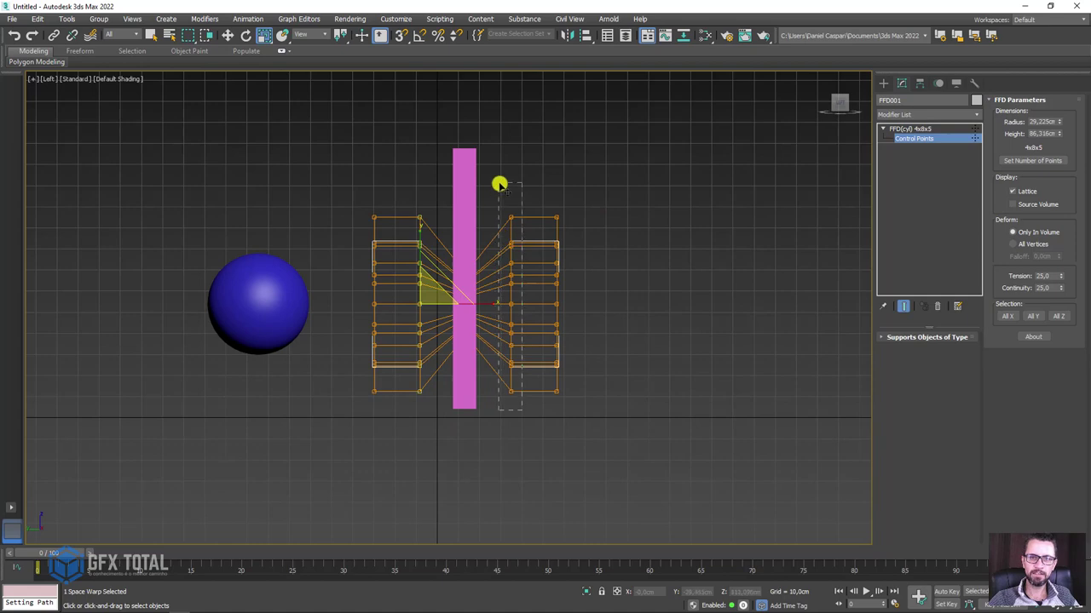
pyautogui.keyDown('alt'); pyautogui.moveTo(460, 250); pyautogui.dragTo(513, 286, button='middle'); pyautogui.keyUp('alt')
pyautogui.moveTo(490, 292); pyautogui.dragTo(474, 302)
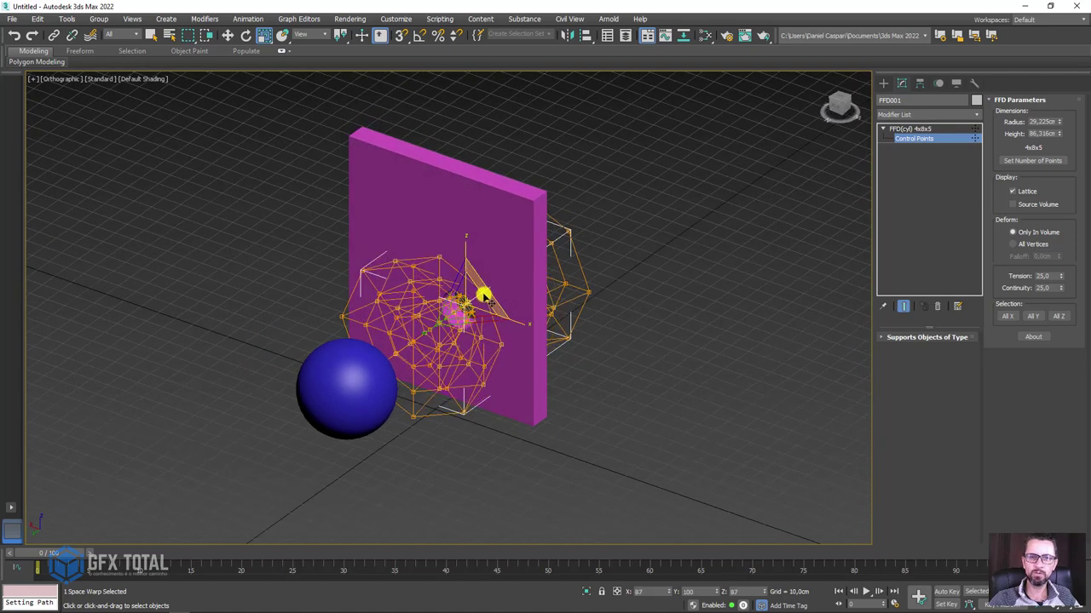
pyautogui.press('F3')
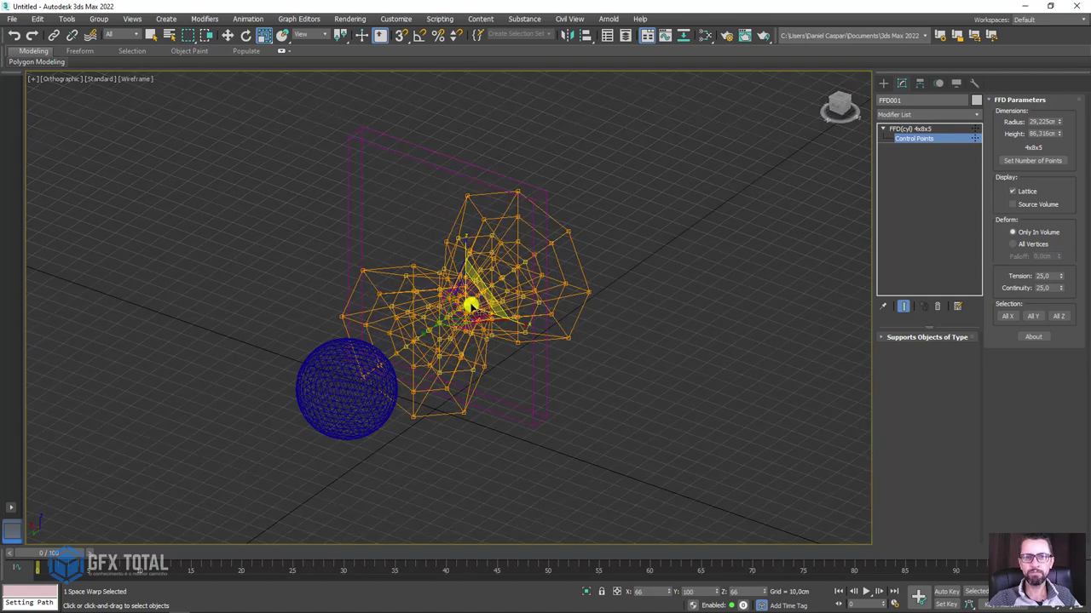
pyautogui.moveTo(506, 322)
pyautogui.keyDown('alt'); pyautogui.mouseDown(button='middle')
pyautogui.moveTo(478, 341)
pyautogui.moveTo(478, 320)
pyautogui.moveTo(507, 319)
pyautogui.mouseUp(button='middle'); pyautogui.keyUp('alt')
pyautogui.moveTo(484, 300); pyautogui.dragTo(486, 298)
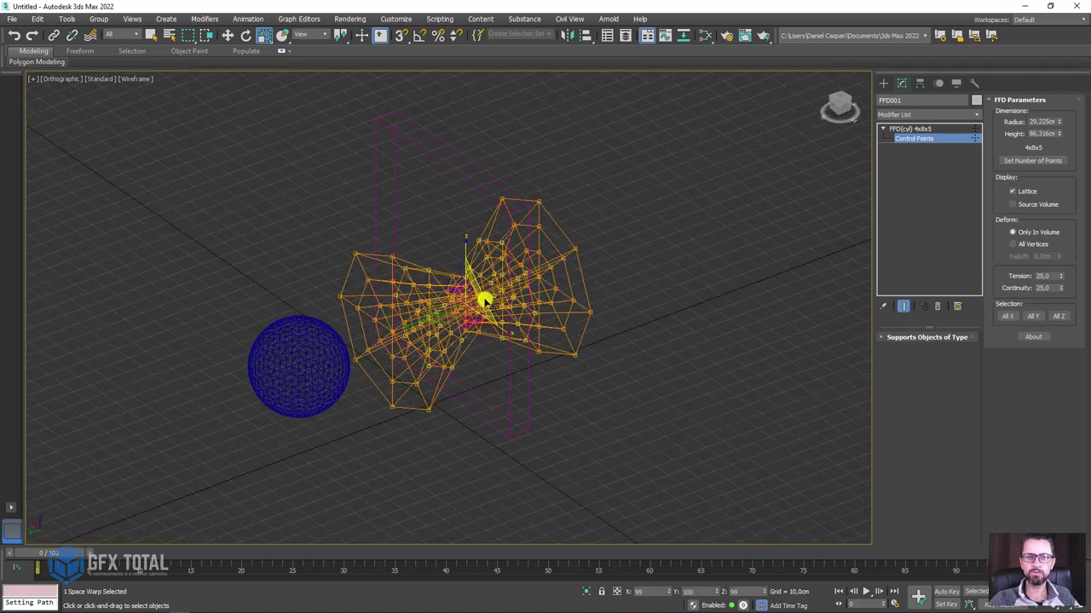
pyautogui.click(907, 128)
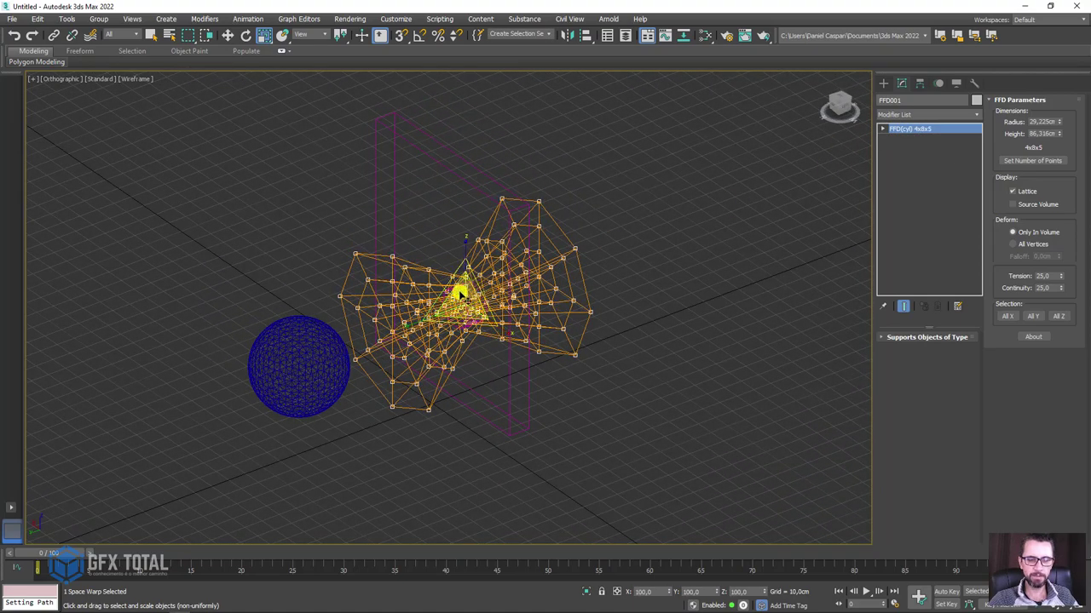
# Select the FFD cage and hide it with Hide Selection
pyautogui.press('F3')
pyautogui.moveTo(462, 287)
pyautogui.keyDown('alt'); pyautogui.mouseDown(button='middle')
pyautogui.moveTo(446, 316)
pyautogui.moveTo(489, 336)
pyautogui.moveTo(546, 308)
pyautogui.moveTo(631, 338)
pyautogui.moveTo(463, 298)
pyautogui.moveTo(457, 340)
pyautogui.moveTo(570, 332)
pyautogui.mouseUp(button='middle'); pyautogui.keyUp('alt')
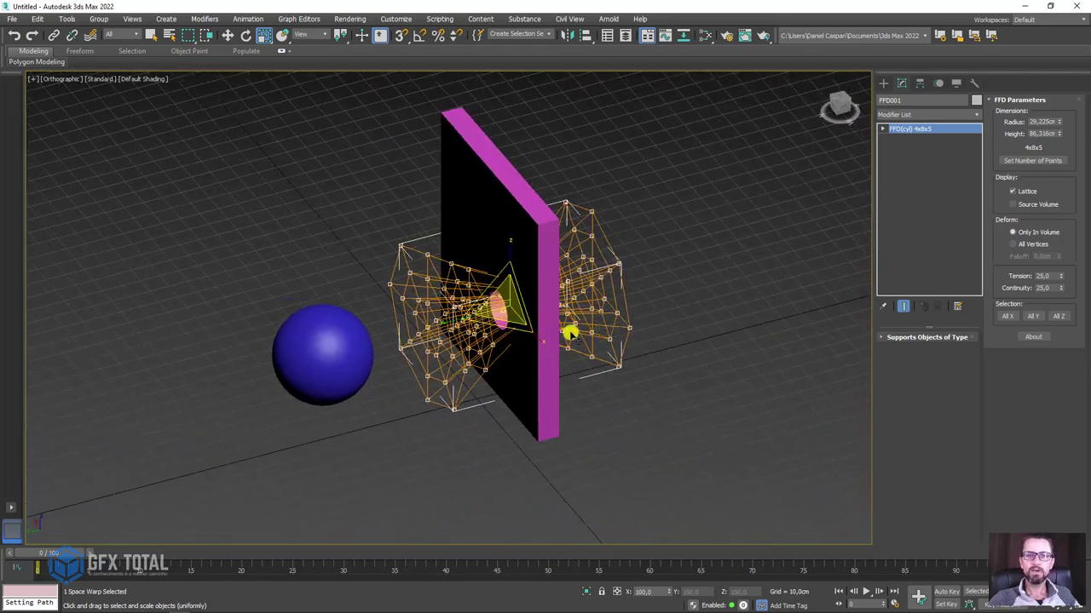
pyautogui.click(349, 352)
pyautogui.click(588, 290)
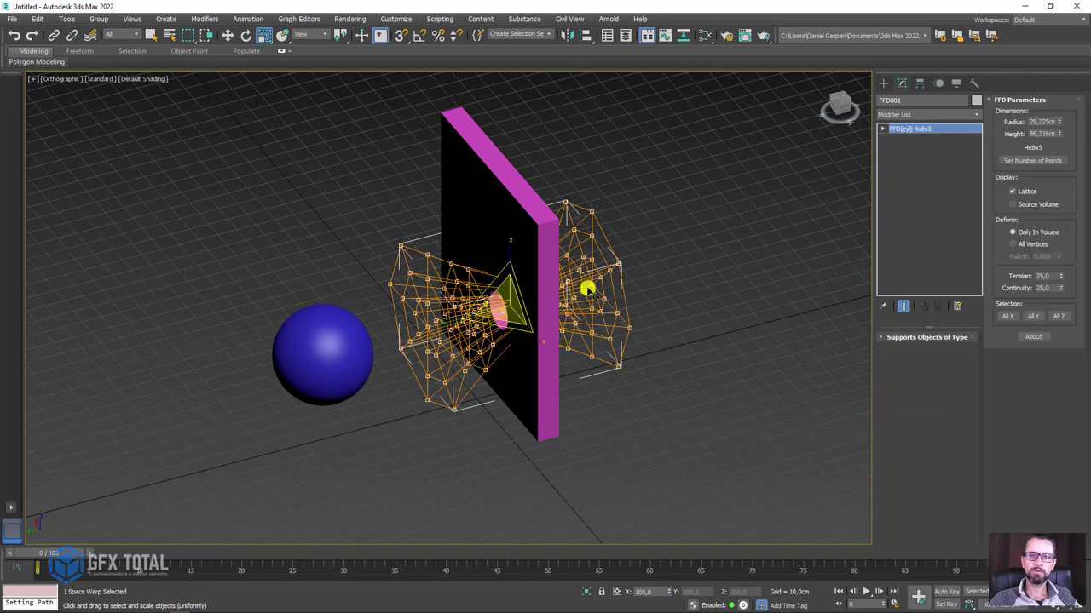
pyautogui.rightClick(586, 274)
pyautogui.click(620, 244)
# With Auto Key on, move the GeoSphere through the wall to its far side at frame 30
pyautogui.click(361, 333)
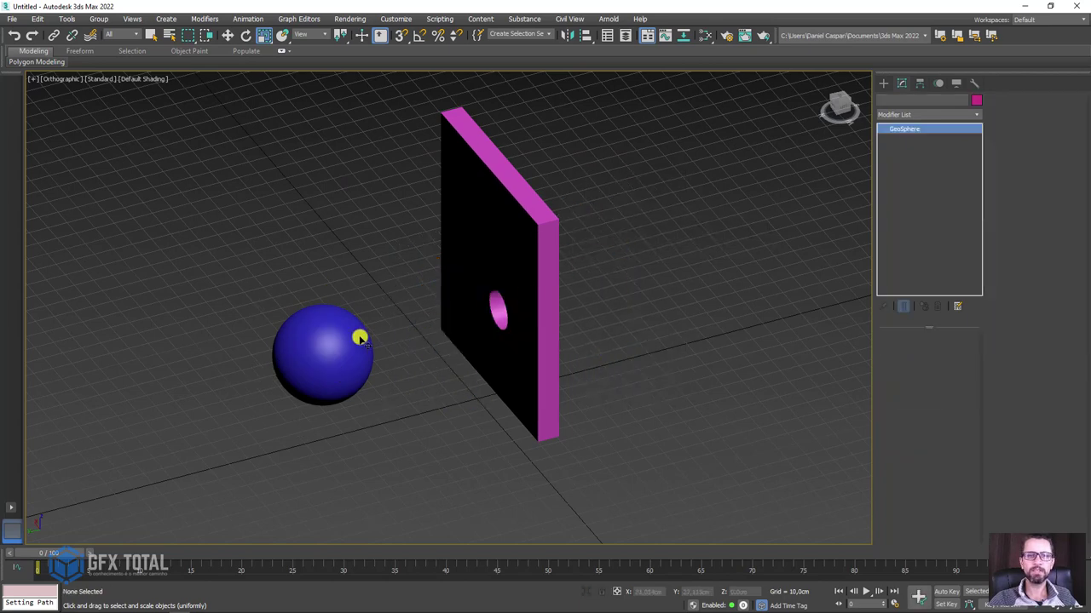
pyautogui.moveTo(452, 341); pyautogui.dragTo(477, 307, button='middle')
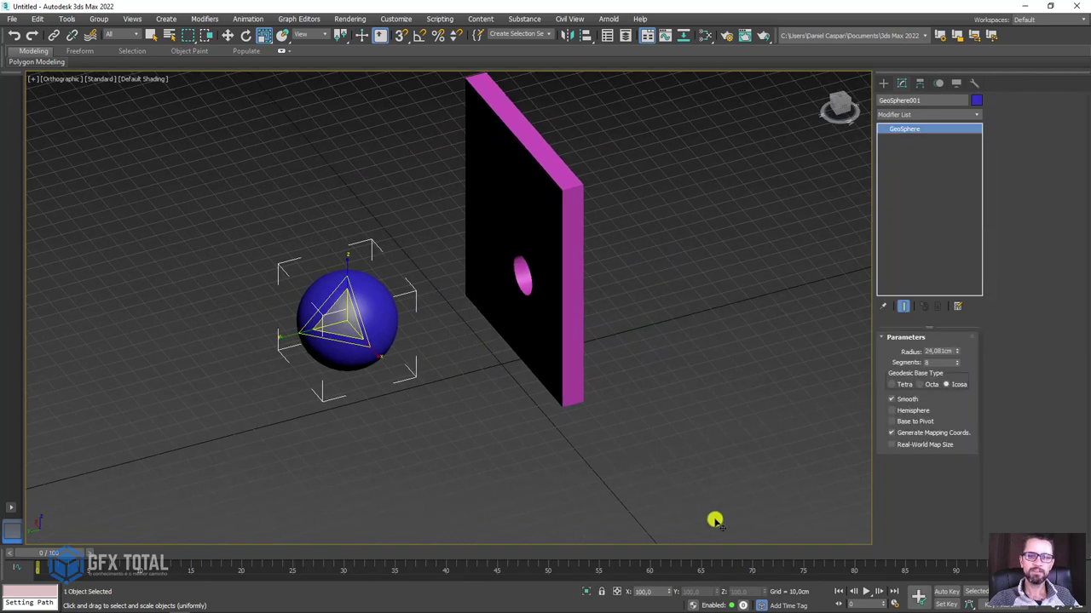
pyautogui.click(944, 591)
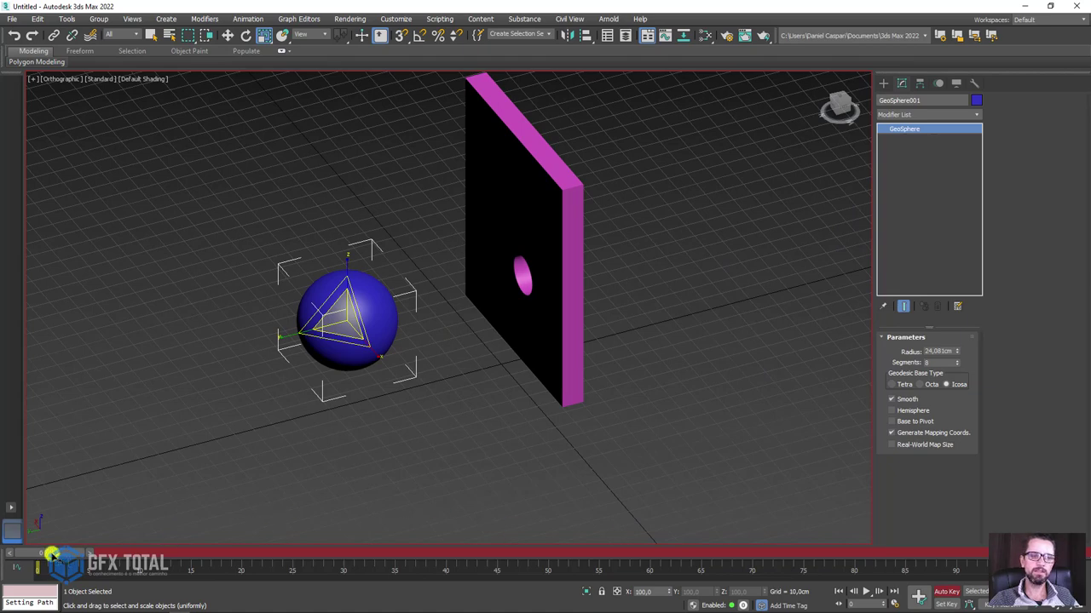
pyautogui.moveTo(51, 555); pyautogui.dragTo(341, 554)
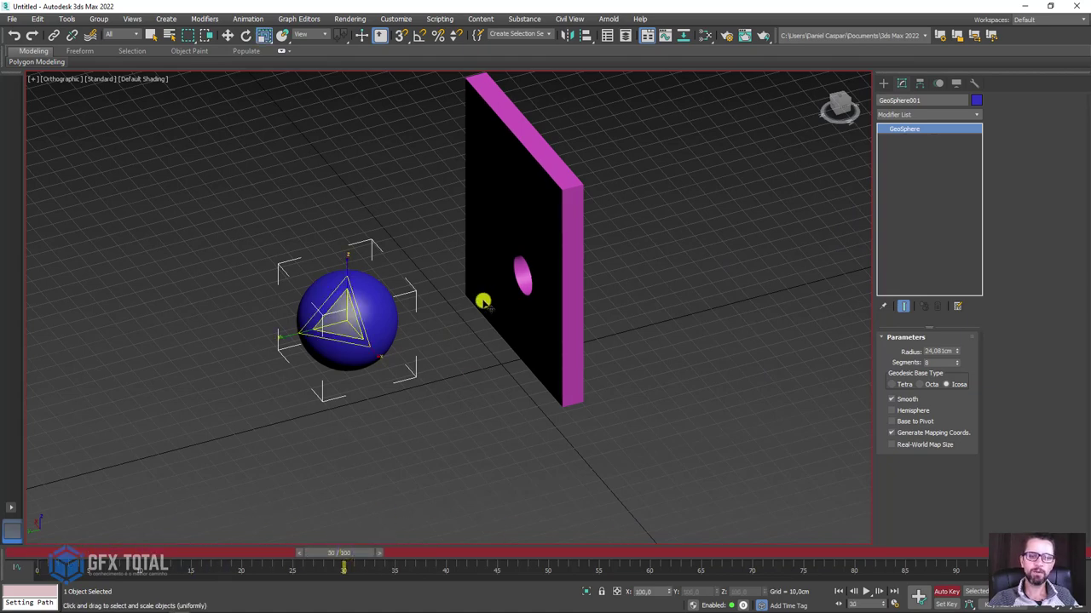
pyautogui.click(228, 35)
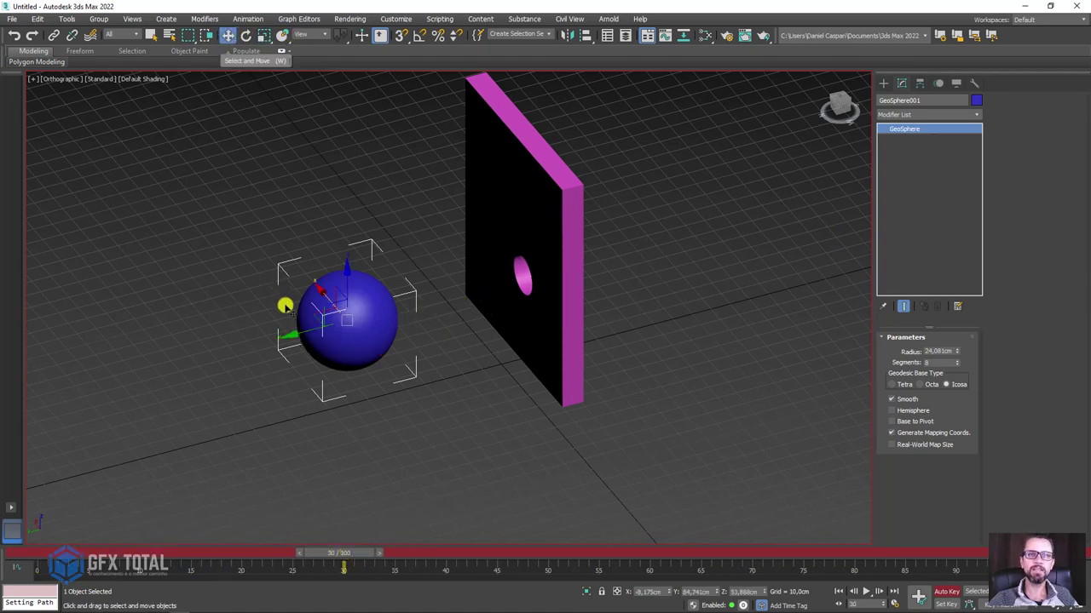
pyautogui.moveTo(348, 322)
pyautogui.mouseDown()
pyautogui.moveTo(705, 267)
pyautogui.moveTo(750, 248)
pyautogui.mouseUp()
pyautogui.moveTo(749, 248)
pyautogui.keyDown('alt'); pyautogui.mouseDown(button='middle')
pyautogui.moveTo(696, 287)
pyautogui.moveTo(755, 304)
pyautogui.mouseUp(button='middle'); pyautogui.keyUp('alt')
# Return to frame 0 and orbit around the wall to review the sphere's motion
pyautogui.moveTo(340, 555)
pyautogui.mouseDown()
pyautogui.moveTo(40, 564)
pyautogui.moveTo(366, 557)
pyautogui.moveTo(30, 562)
pyautogui.moveTo(383, 555)
pyautogui.moveTo(23, 567)
pyautogui.moveTo(164, 566)
pyautogui.mouseUp()
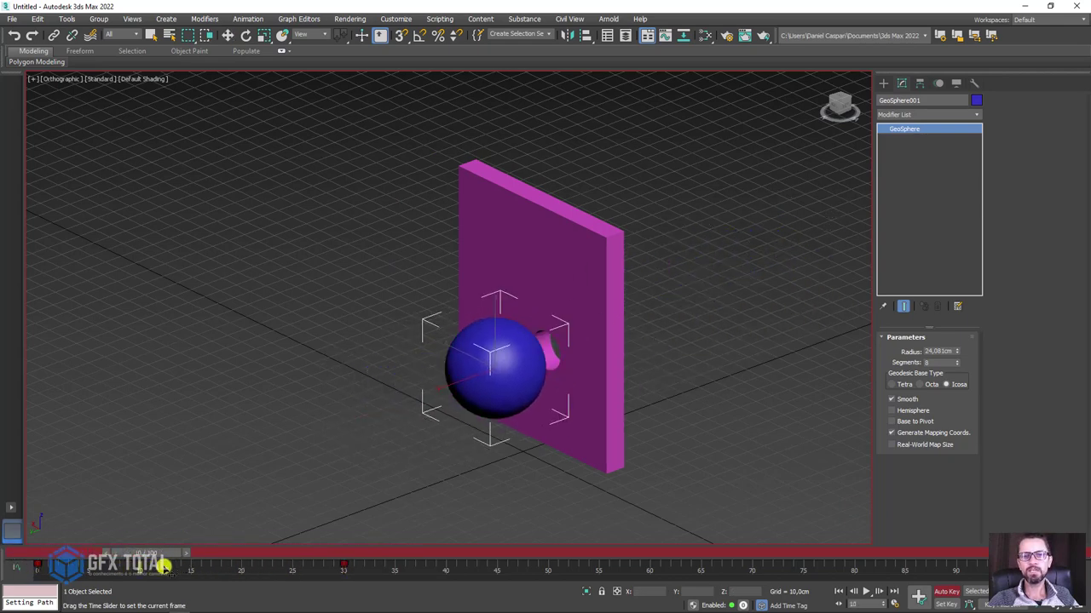
pyautogui.press('w')
pyautogui.keyDown('alt'); pyautogui.moveTo(614, 333); pyautogui.dragTo(554, 309, button='middle'); pyautogui.keyUp('alt')
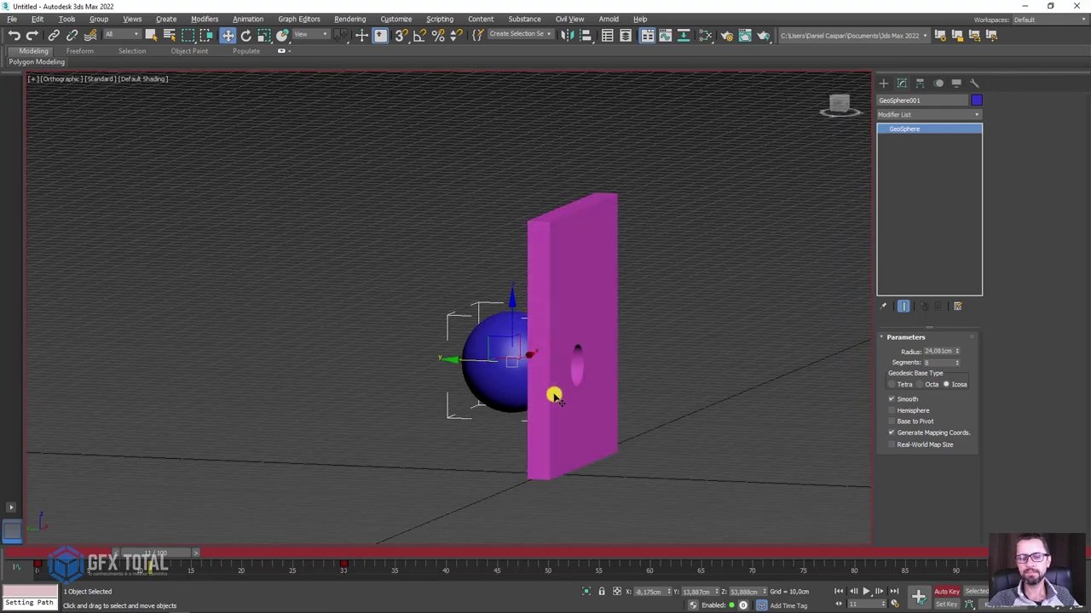
pyautogui.moveTo(555, 396)
pyautogui.keyDown('alt'); pyautogui.mouseDown(button='middle')
pyautogui.moveTo(579, 397)
pyautogui.moveTo(244, 601)
pyautogui.mouseUp(button='middle'); pyautogui.keyUp('alt')
pyautogui.moveTo(175, 555); pyautogui.dragTo(34, 555)
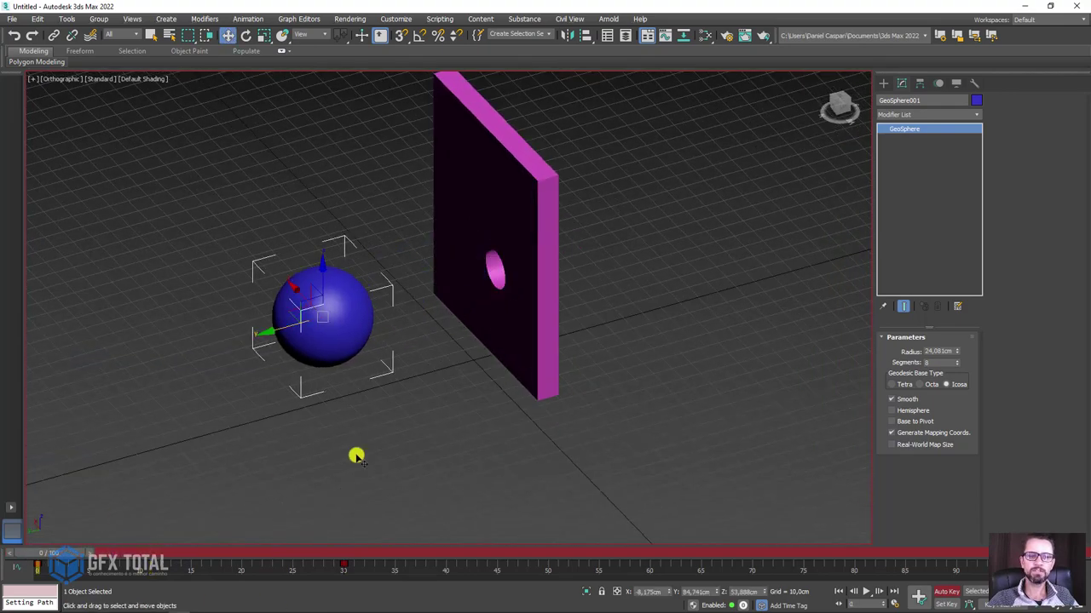
pyautogui.keyDown('alt'); pyautogui.moveTo(358, 453); pyautogui.dragTo(870, 564, button='middle'); pyautogui.keyUp('alt')
pyautogui.moveTo(818, 426)
pyautogui.keyDown('alt'); pyautogui.mouseDown(button='middle')
pyautogui.moveTo(665, 406)
pyautogui.moveTo(655, 392)
pyautogui.mouseUp(button='middle'); pyautogui.keyUp('alt')
pyautogui.rightClick(655, 392)
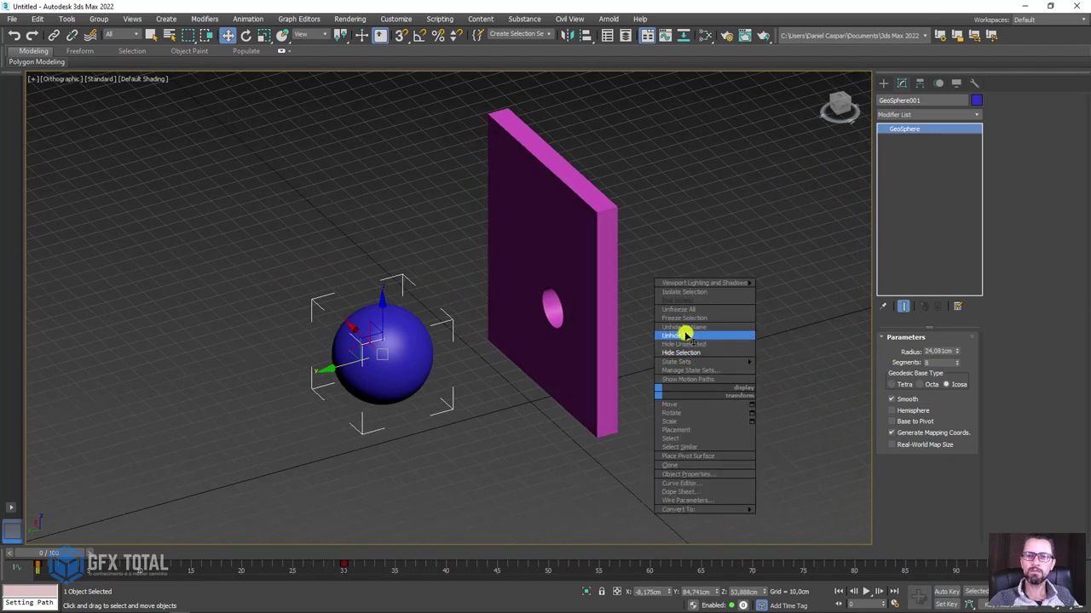
# Unhide all objects and bind the GeoSphere to the FFD cage, checking the deformation at frame 12
pyautogui.click(684, 335)
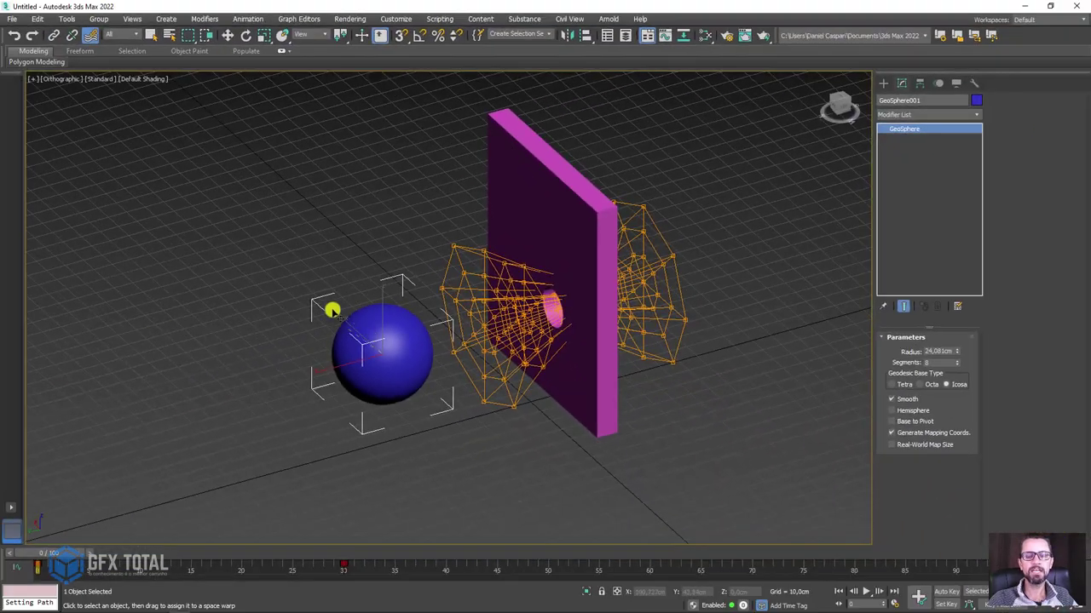
pyautogui.moveTo(332, 311); pyautogui.dragTo(276, 190)
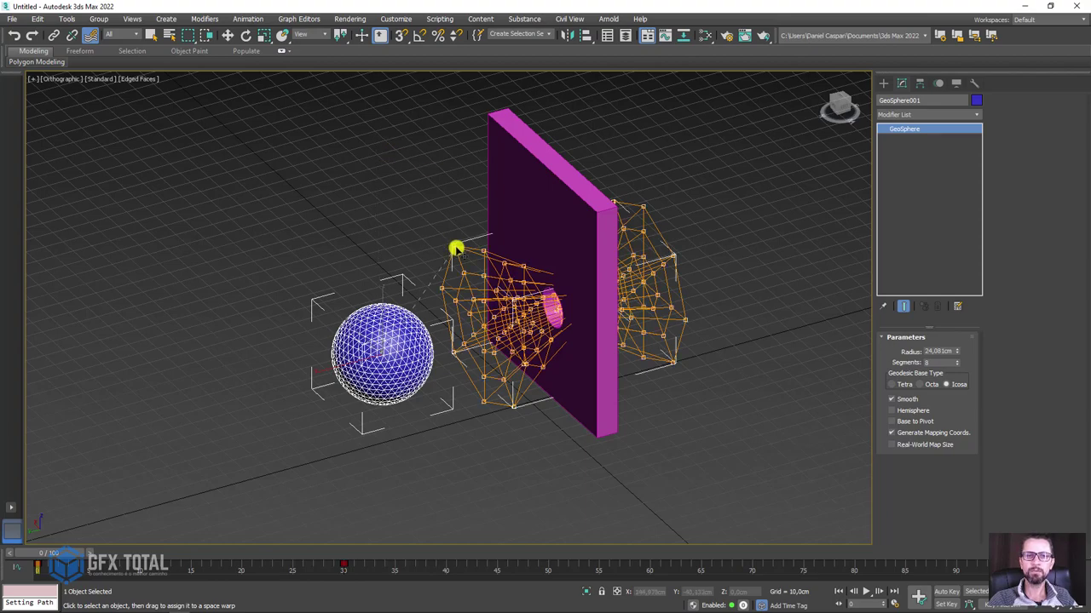
pyautogui.moveTo(455, 249); pyautogui.dragTo(456, 249)
pyautogui.scroll(2, 539, 346)
pyautogui.keyDown('alt'); pyautogui.moveTo(539, 346); pyautogui.dragTo(511, 333, button='middle'); pyautogui.keyUp('alt')
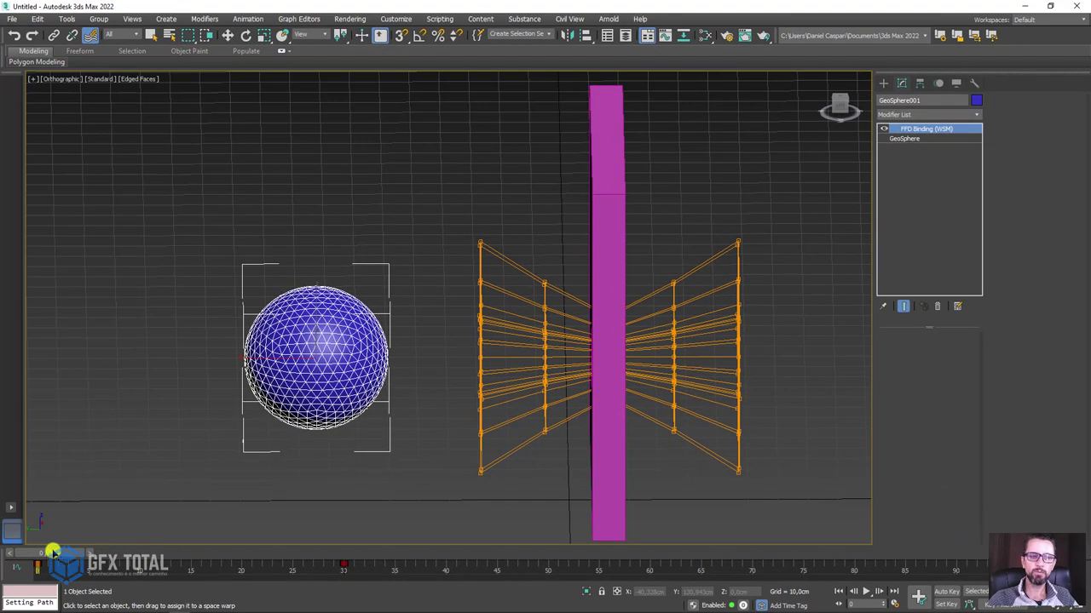
pyautogui.moveTo(52, 552); pyautogui.dragTo(188, 552)
pyautogui.click(90, 35)
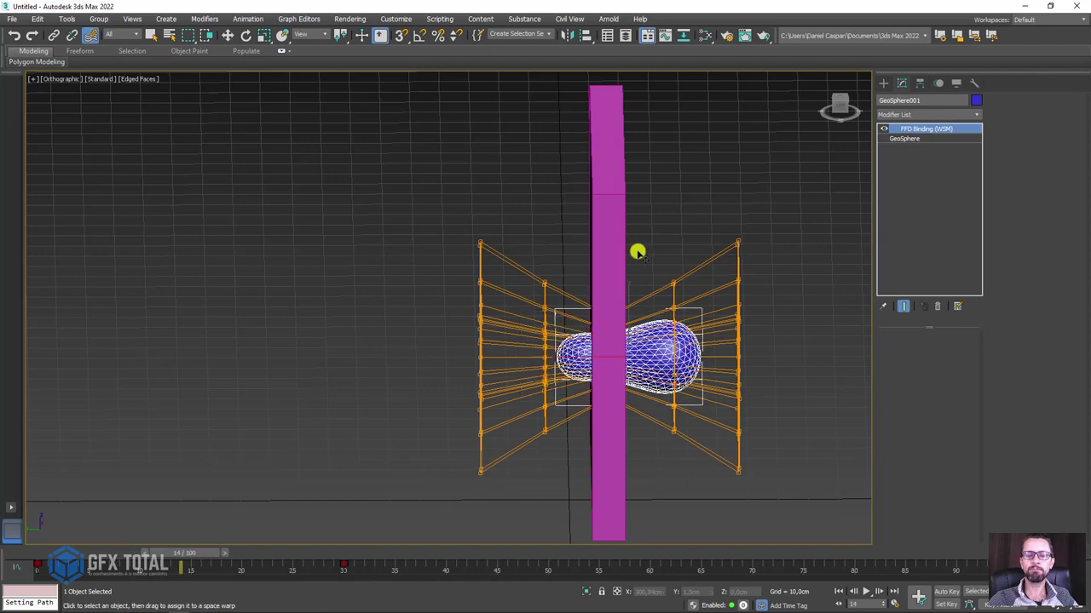
pyautogui.keyDown('alt'); pyautogui.moveTo(753, 304); pyautogui.dragTo(744, 188, button='middle'); pyautogui.keyUp('alt')
# Select the FFD cage and hide it with Hide Selection
pyautogui.click(721, 272)
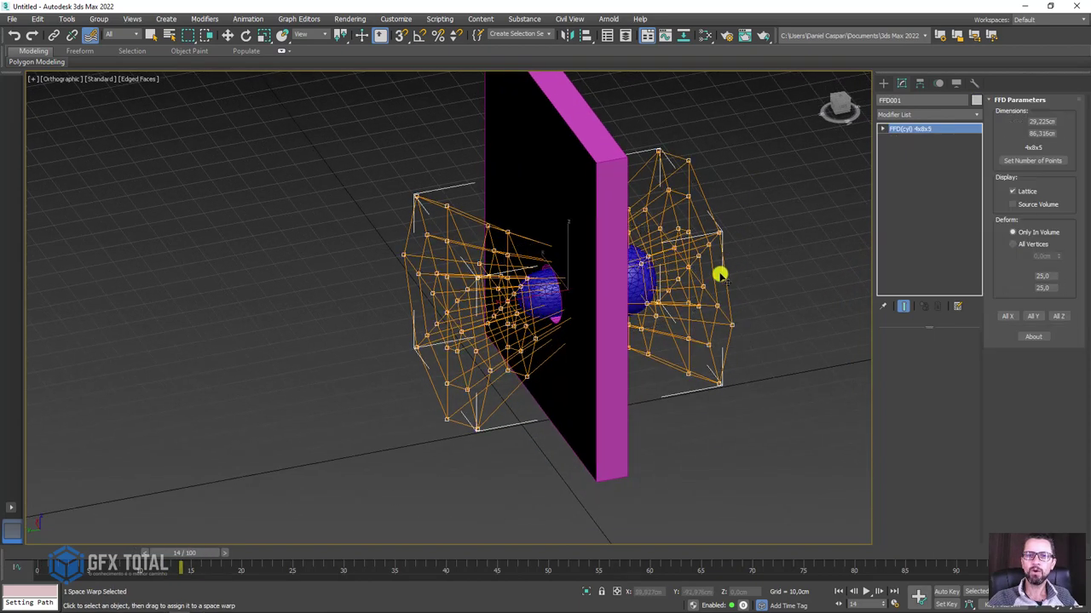
pyautogui.rightClick(721, 254)
pyautogui.click(752, 212)
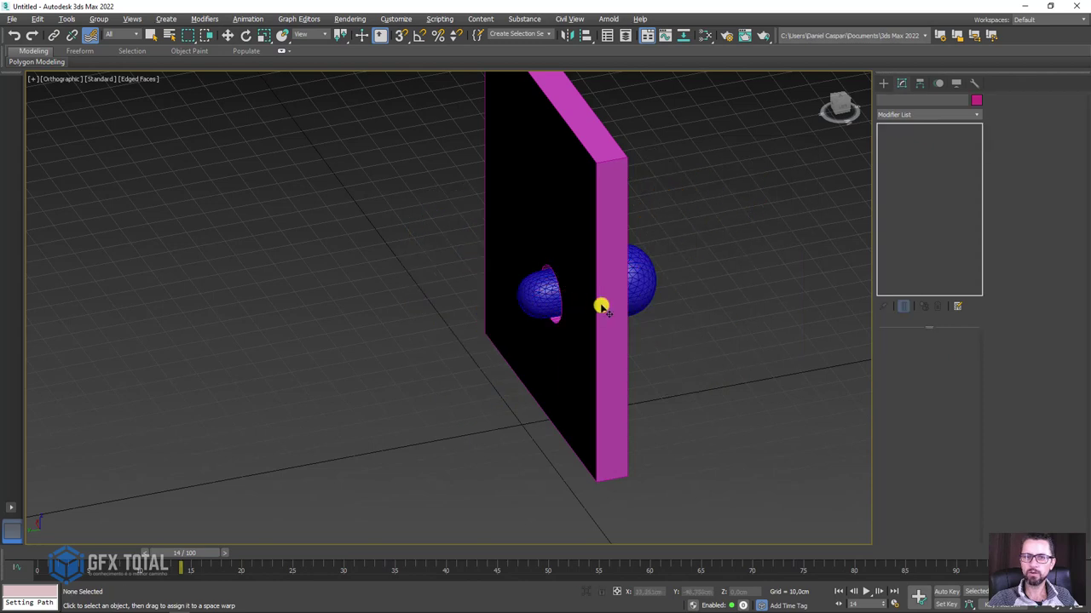
# Scrub the timeline to watch the sphere stretch into a teardrop through the hole
pyautogui.moveTo(599, 309)
pyautogui.keyDown('alt'); pyautogui.mouseDown(button='middle')
pyautogui.moveTo(695, 295)
pyautogui.moveTo(275, 514)
pyautogui.mouseUp(button='middle'); pyautogui.keyUp('alt')
pyautogui.moveTo(182, 554); pyautogui.dragTo(216, 545)
pyautogui.moveTo(383, 443)
pyautogui.keyDown('alt'); pyautogui.mouseDown(button='middle')
pyautogui.moveTo(499, 369)
pyautogui.moveTo(511, 311)
pyautogui.moveTo(366, 426)
pyautogui.mouseUp(button='middle'); pyautogui.keyUp('alt')
pyautogui.moveTo(287, 563); pyautogui.dragTo(102, 562)
pyautogui.scroll(-5, 384, 327)
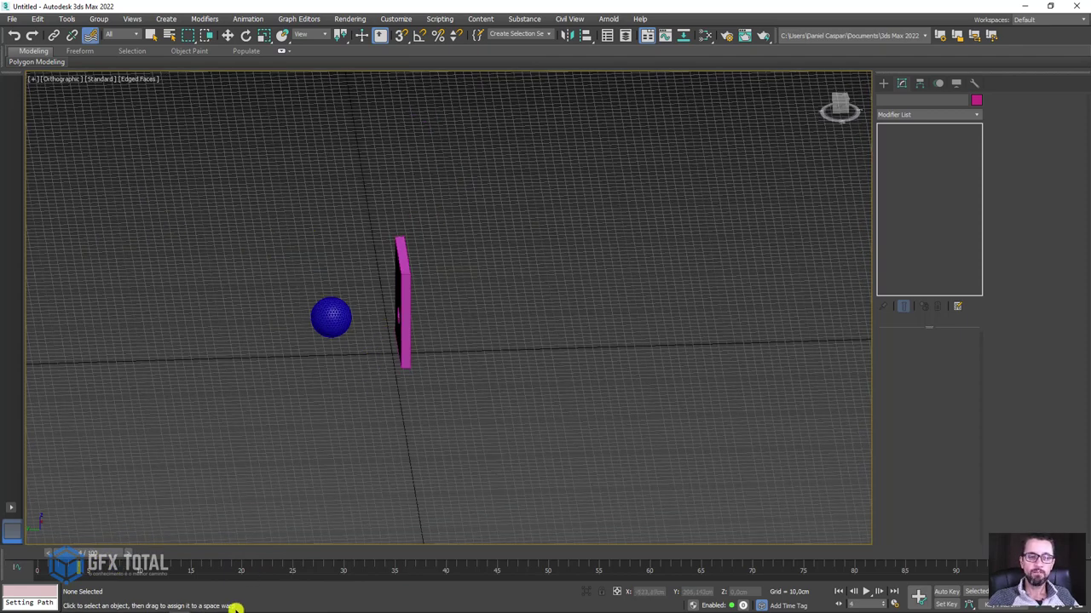
# Inspect the bulging blue tube reference in Photoshop, then minimize it to return to 3ds Max
pyautogui.click(94, 558)
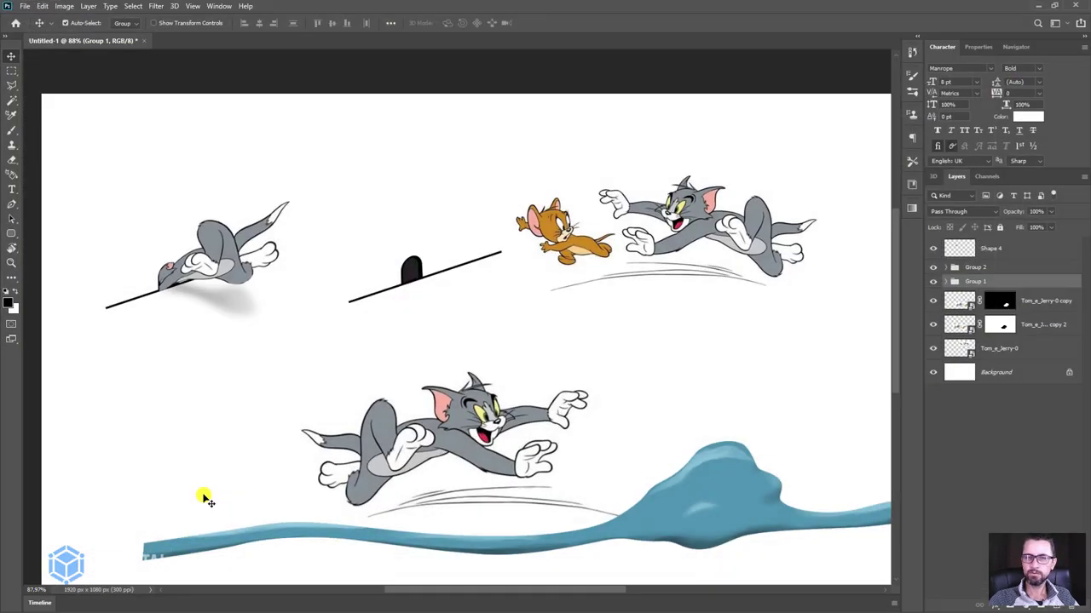
pyautogui.scroll(-1, 579, 383)
pyautogui.scroll(-3, 529, 306)
pyautogui.hscroll(4, 480, 233)
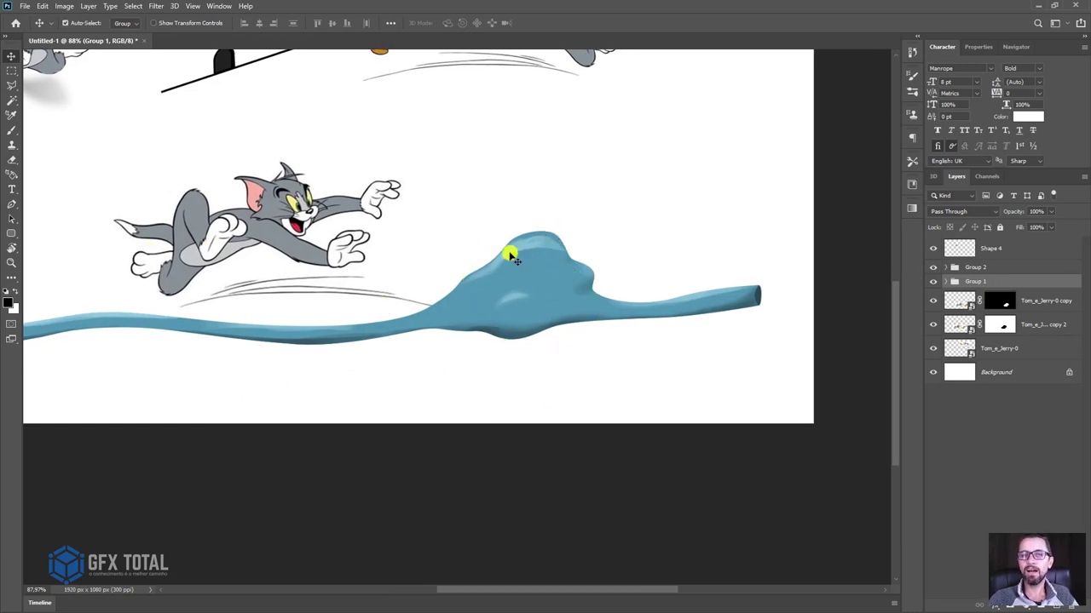
pyautogui.click(1037, 6)
pyautogui.moveTo(530, 323)
pyautogui.mouseDown(button='middle')
pyautogui.moveTo(474, 338)
pyautogui.moveTo(672, 431)
pyautogui.moveTo(472, 423)
pyautogui.mouseUp(button='middle')
pyautogui.scroll(3, 488, 341)
pyautogui.scroll(-2, 488, 342)
pyautogui.scroll(-2, 496, 370)
# Start a Bezier Line spline with curved points arching right and then down
pyautogui.scroll(1, 497, 370)
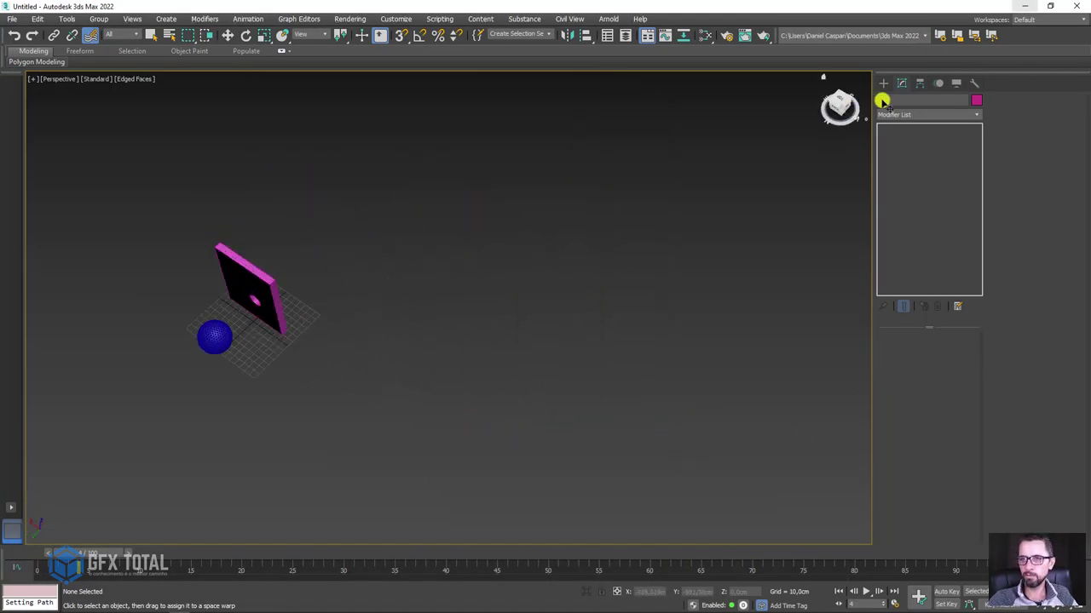
pyautogui.click(884, 83)
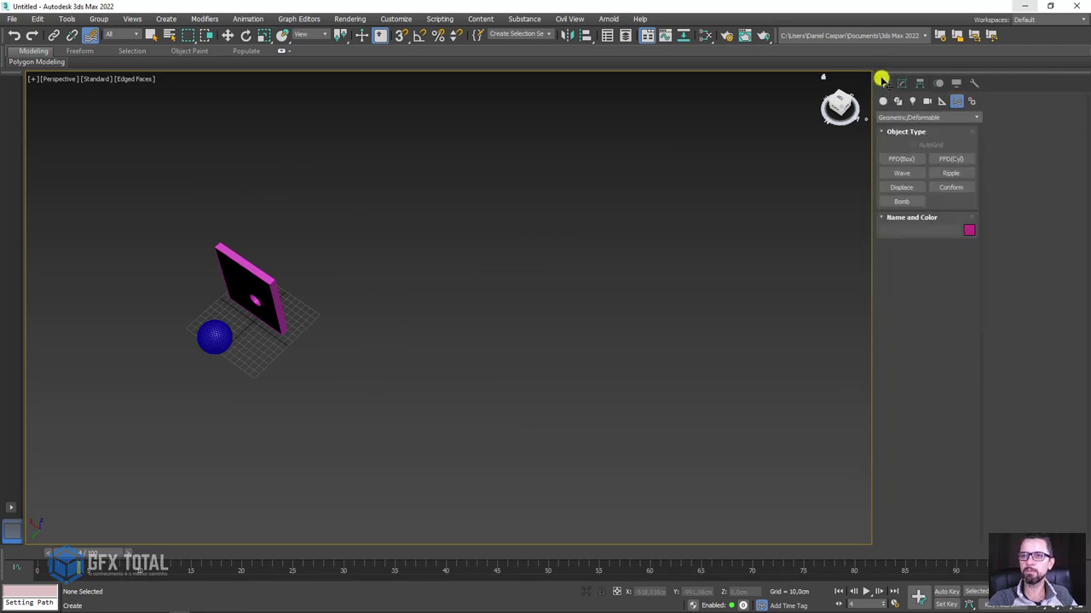
pyautogui.click(898, 102)
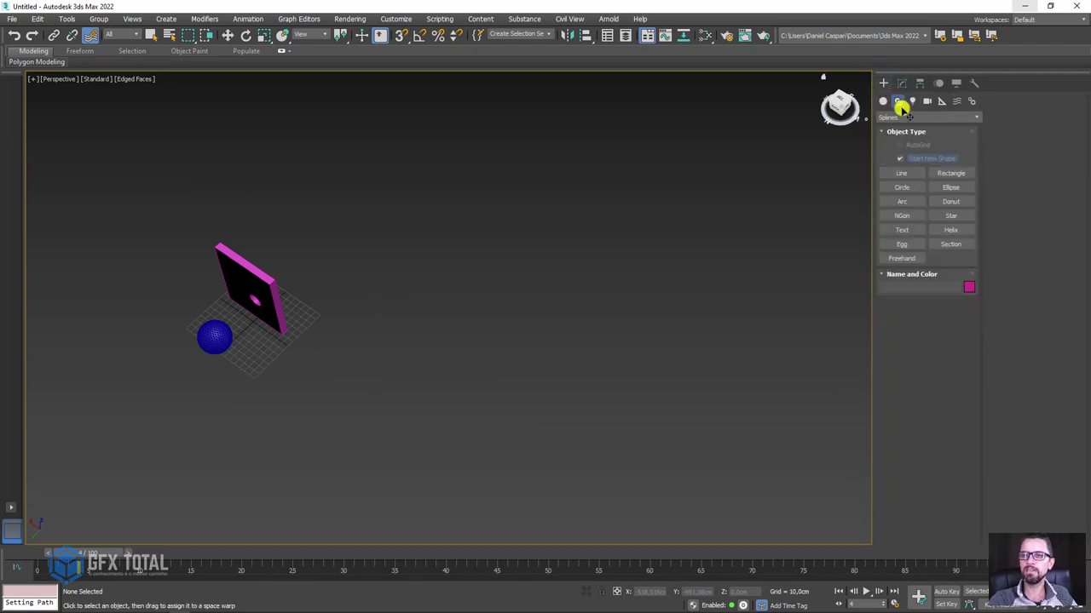
pyautogui.click(903, 173)
pyautogui.moveTo(341, 431); pyautogui.dragTo(375, 341)
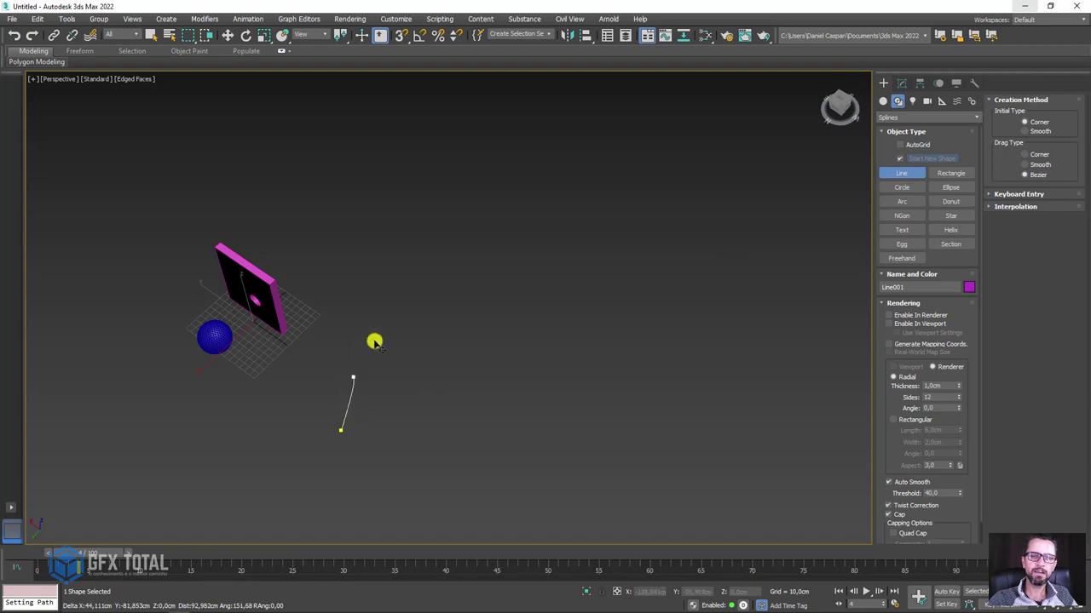
pyautogui.click(458, 320)
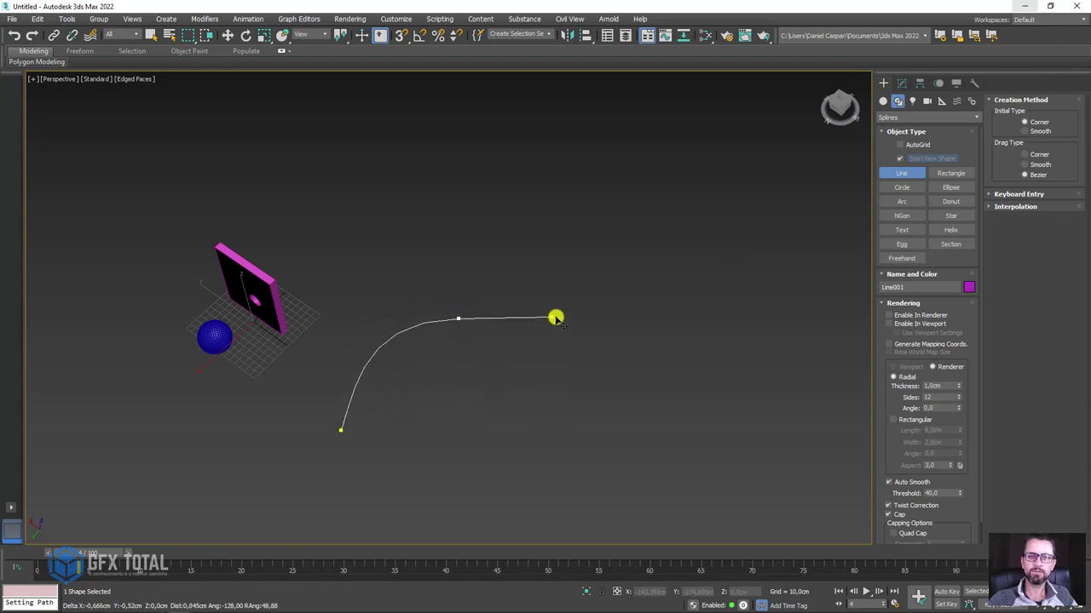
pyautogui.moveTo(571, 437); pyautogui.dragTo(568, 471)
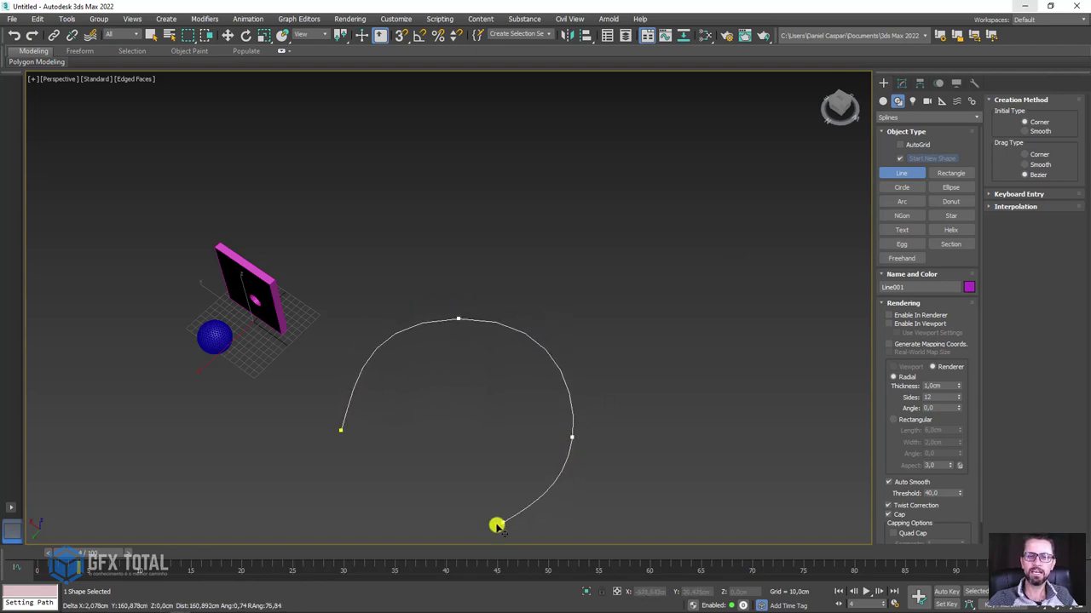
pyautogui.moveTo(426, 538); pyautogui.dragTo(401, 526)
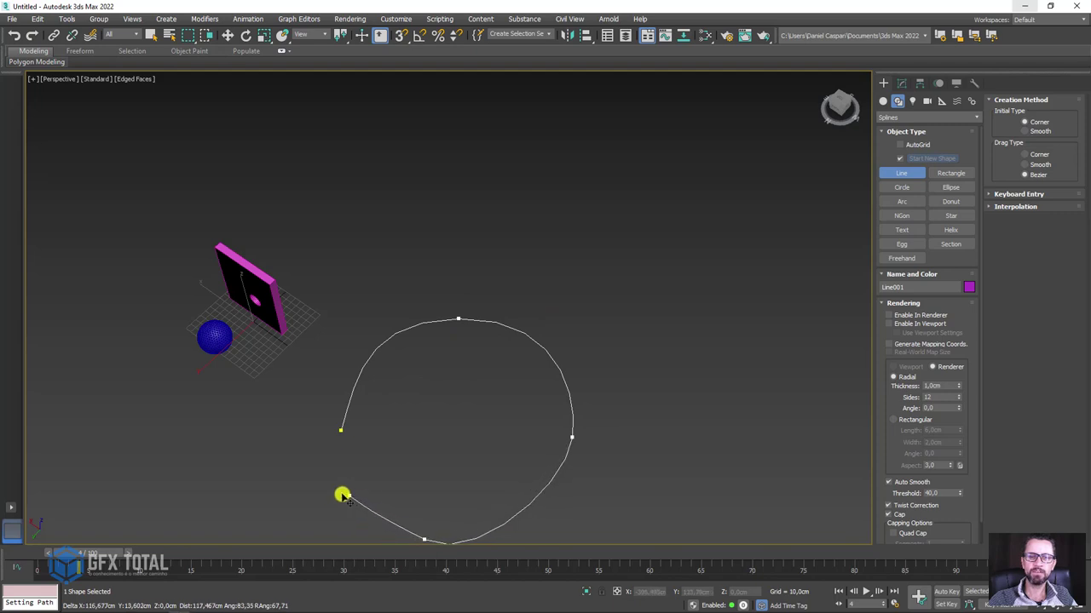
# Extend the path left, then loop it back through the middle to a high point
pyautogui.click(292, 485)
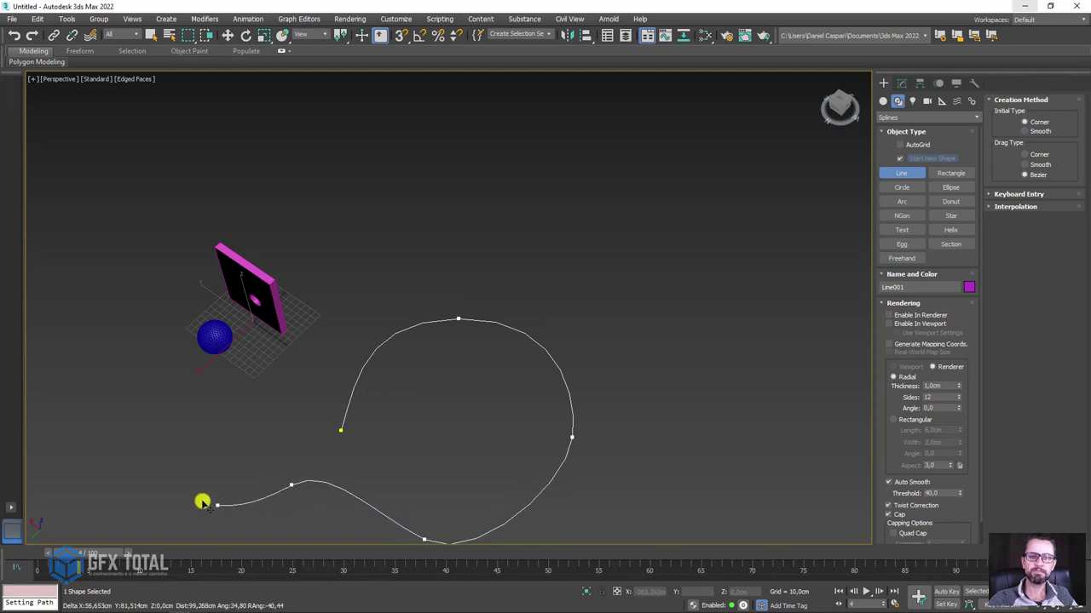
pyautogui.moveTo(125, 478); pyautogui.dragTo(104, 439)
pyautogui.click(201, 381)
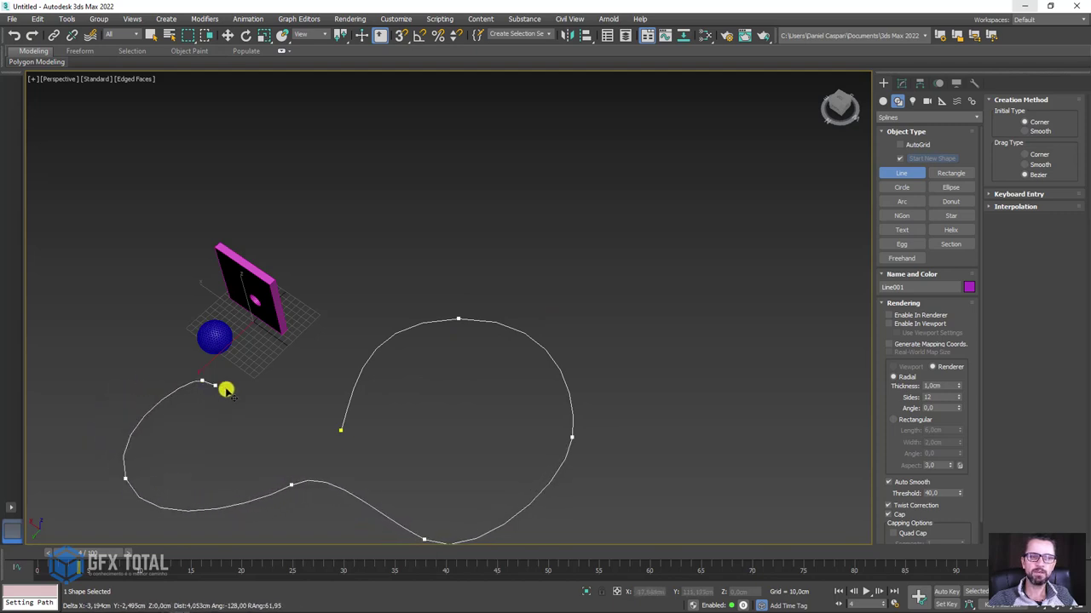
pyautogui.moveTo(368, 469); pyautogui.dragTo(426, 465)
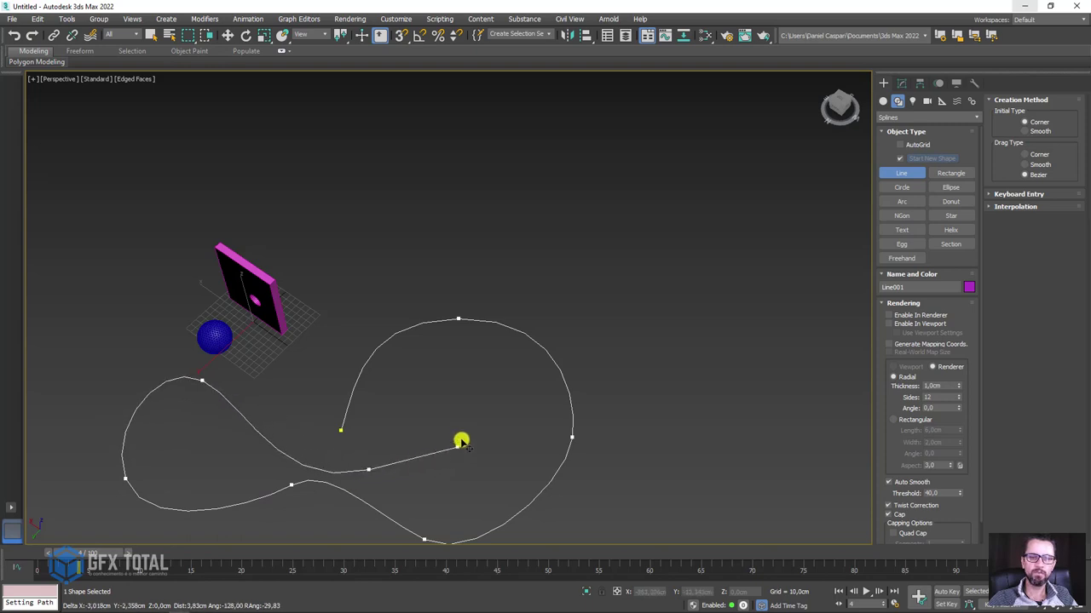
pyautogui.click(486, 358)
pyautogui.moveTo(554, 241); pyautogui.dragTo(612, 245)
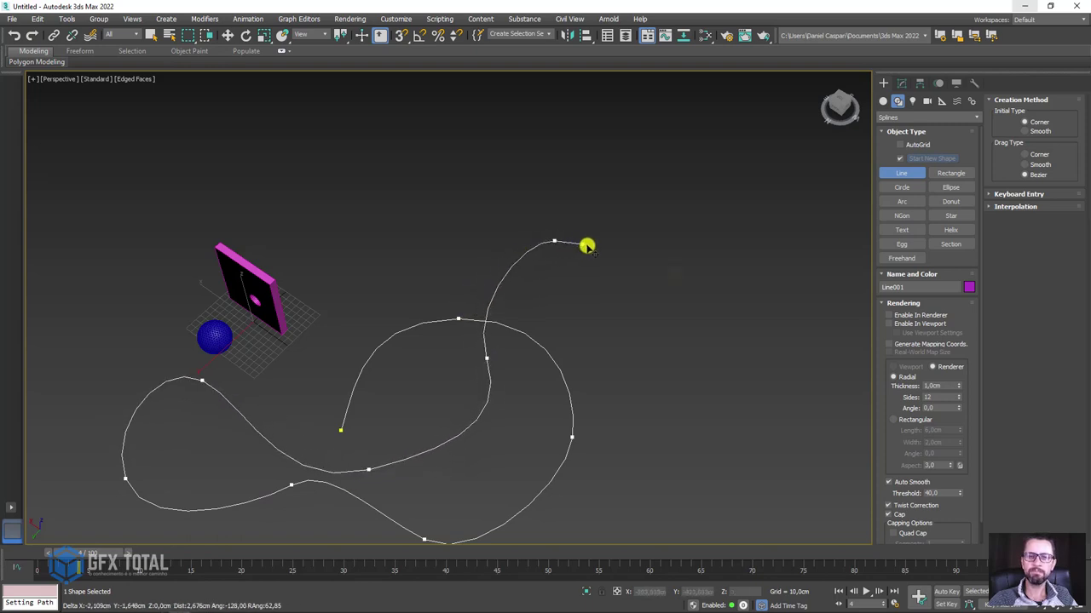
# Carry the path right and down to its end and finish the Line001 spline
pyautogui.moveTo(698, 319); pyautogui.dragTo(706, 367)
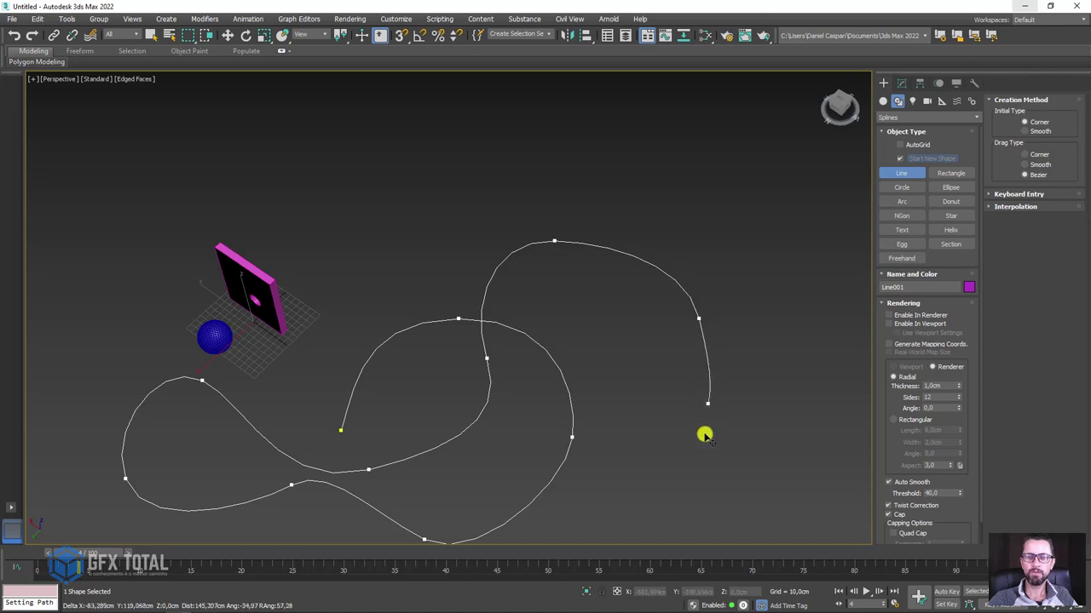
pyautogui.click(686, 491)
pyautogui.moveTo(664, 502); pyautogui.dragTo(651, 519)
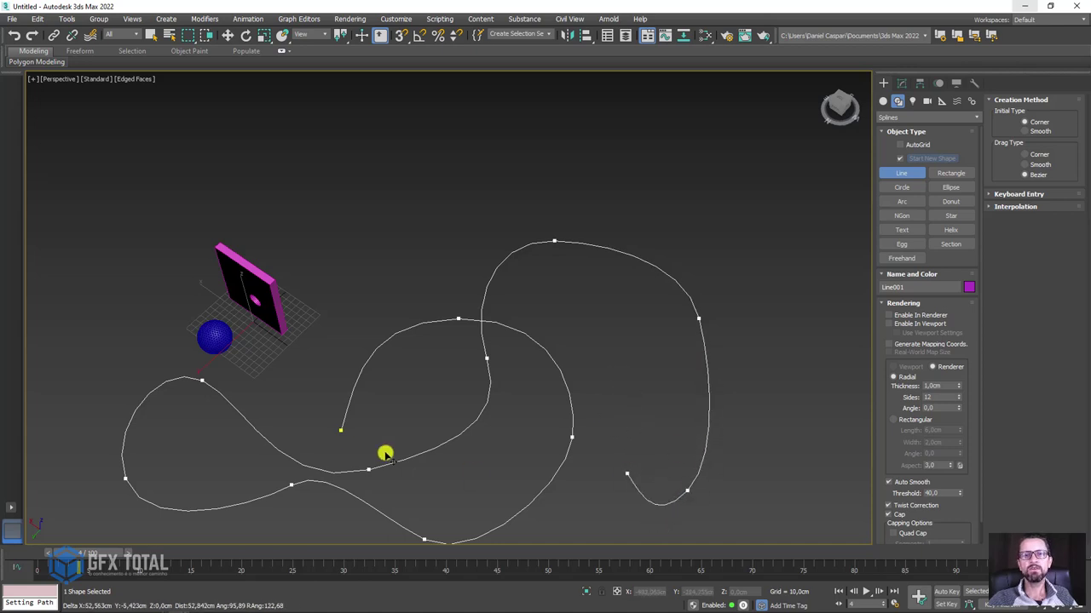
pyautogui.rightClick(624, 360)
pyautogui.moveTo(624, 359)
pyautogui.keyDown('alt'); pyautogui.mouseDown(button='middle')
pyautogui.moveTo(587, 392)
pyautogui.moveTo(626, 333)
pyautogui.moveTo(500, 287)
pyautogui.mouseUp(button='middle'); pyautogui.keyUp('alt')
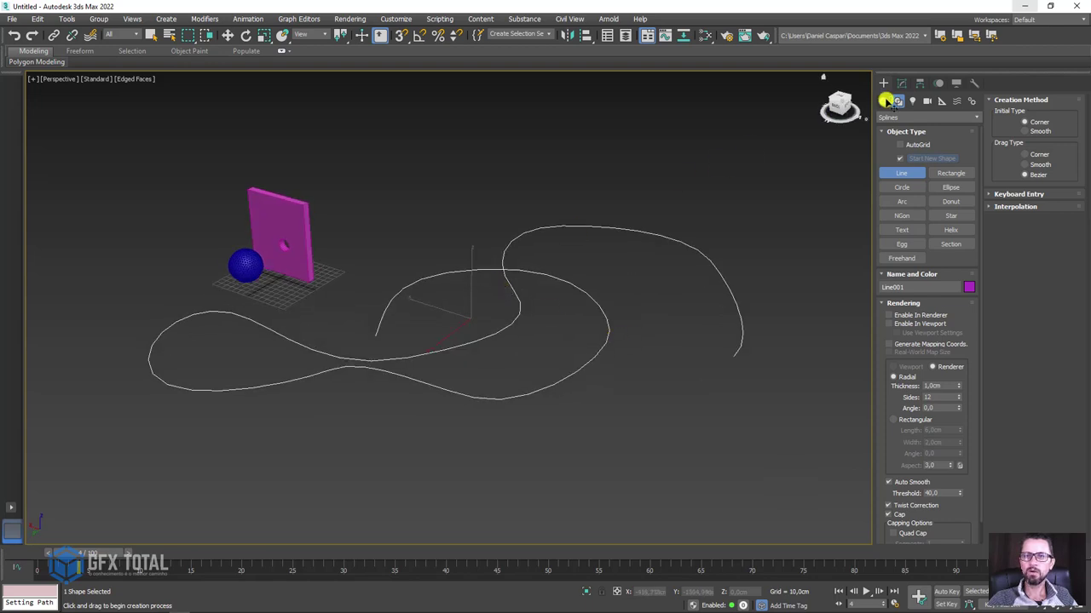
pyautogui.click(902, 83)
# Select Line001's inner-loop vertices and move them along Z to give the path height
pyautogui.click(903, 138)
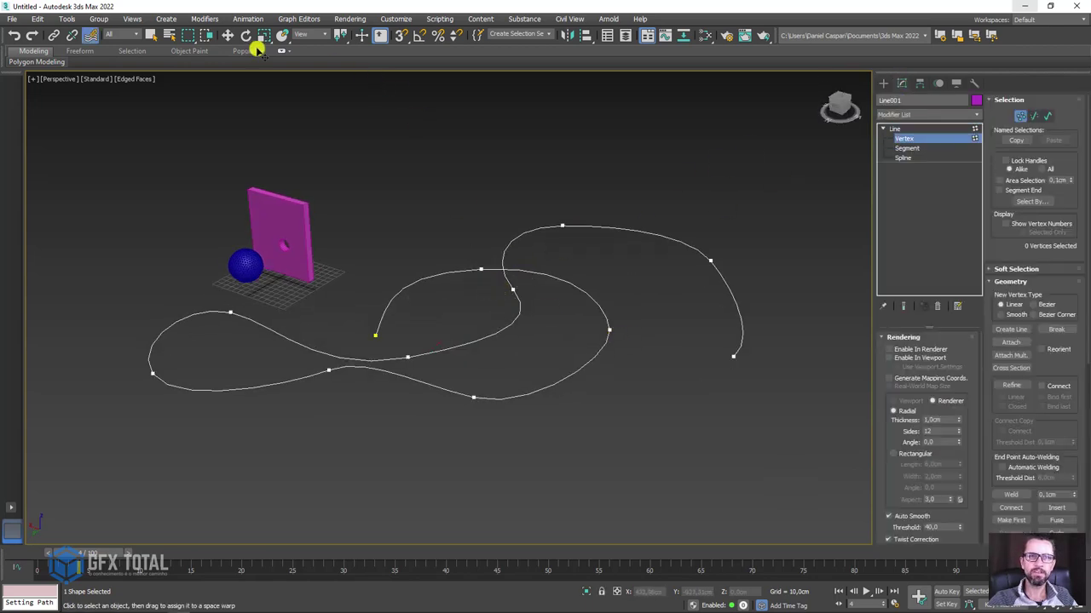
pyautogui.click(228, 35)
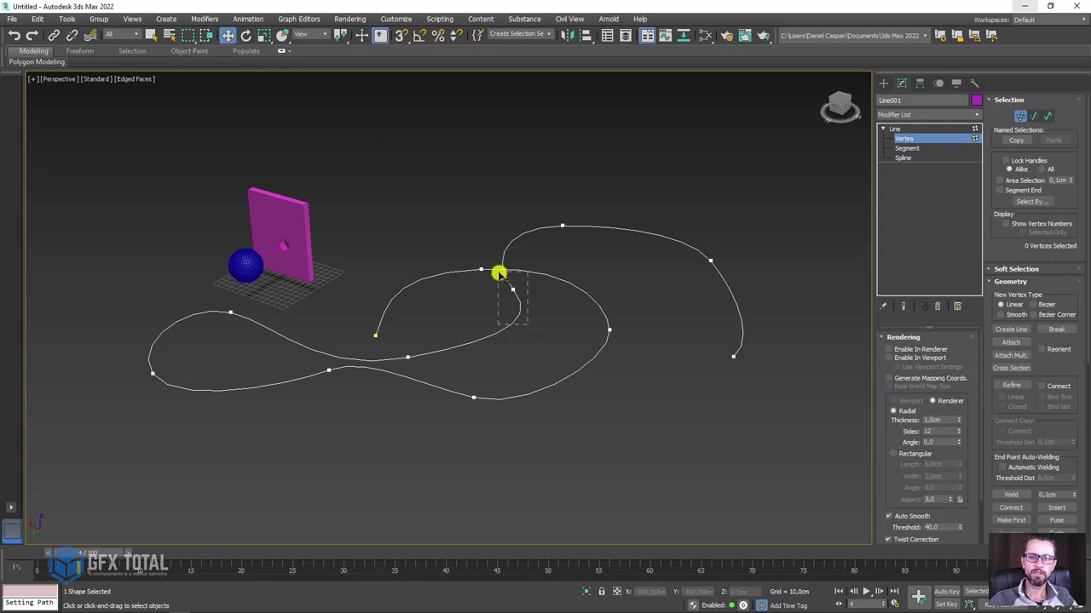
pyautogui.moveTo(527, 324); pyautogui.dragTo(498, 273)
pyautogui.keyDown('ctrl'); pyautogui.moveTo(442, 368); pyautogui.dragTo(377, 344); pyautogui.keyUp('ctrl')
pyautogui.keyDown('alt'); pyautogui.moveTo(376, 344); pyautogui.dragTo(485, 298, button='middle'); pyautogui.keyUp('alt')
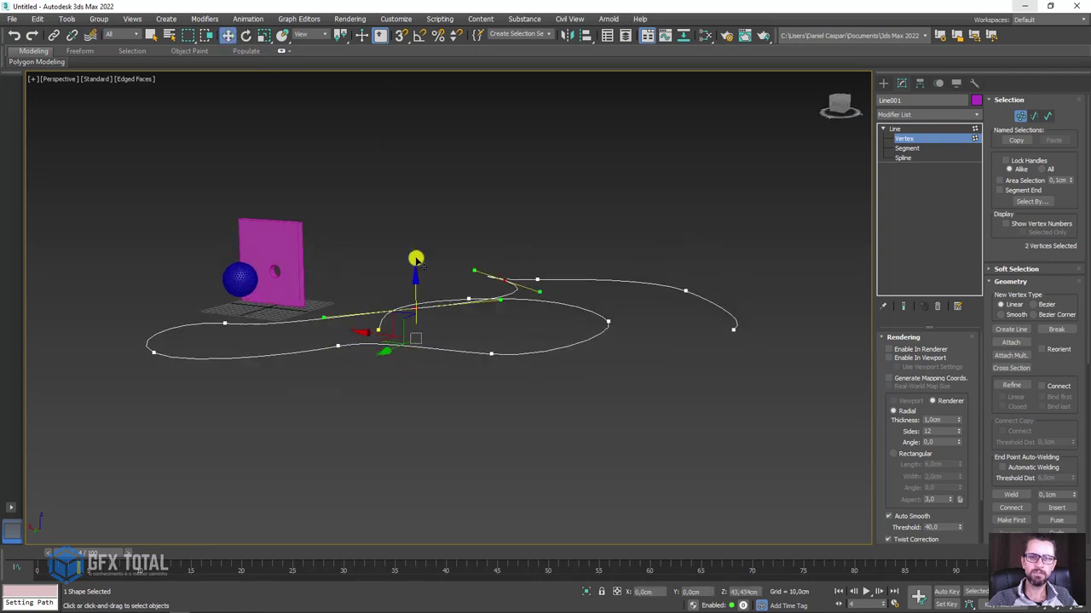
pyautogui.moveTo(445, 288); pyautogui.dragTo(490, 312)
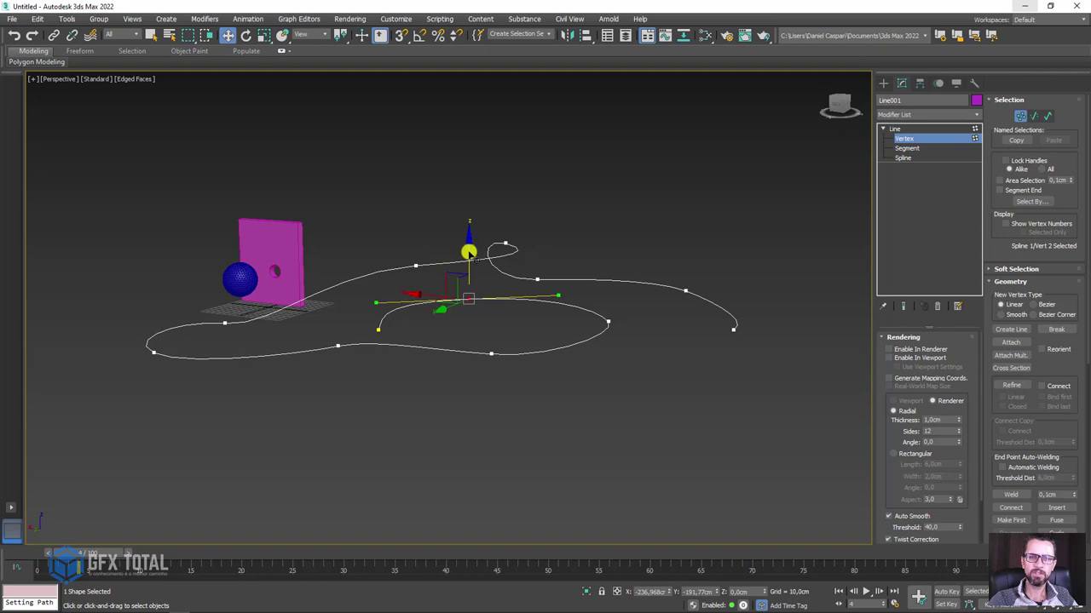
pyautogui.moveTo(468, 252); pyautogui.dragTo(590, 288)
pyautogui.moveTo(618, 338); pyautogui.dragTo(585, 303)
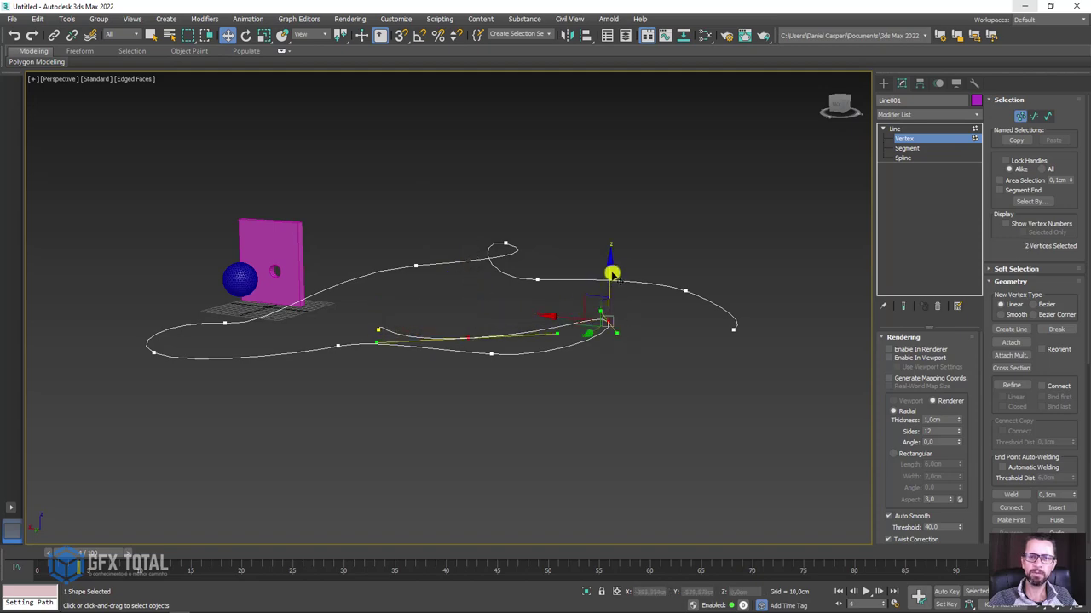
pyautogui.moveTo(608, 298)
pyautogui.keyDown('alt'); pyautogui.mouseDown(button='middle')
pyautogui.moveTo(640, 357)
pyautogui.moveTo(722, 337)
pyautogui.moveTo(742, 310)
pyautogui.moveTo(636, 322)
pyautogui.mouseUp(button='middle'); pyautogui.keyUp('alt')
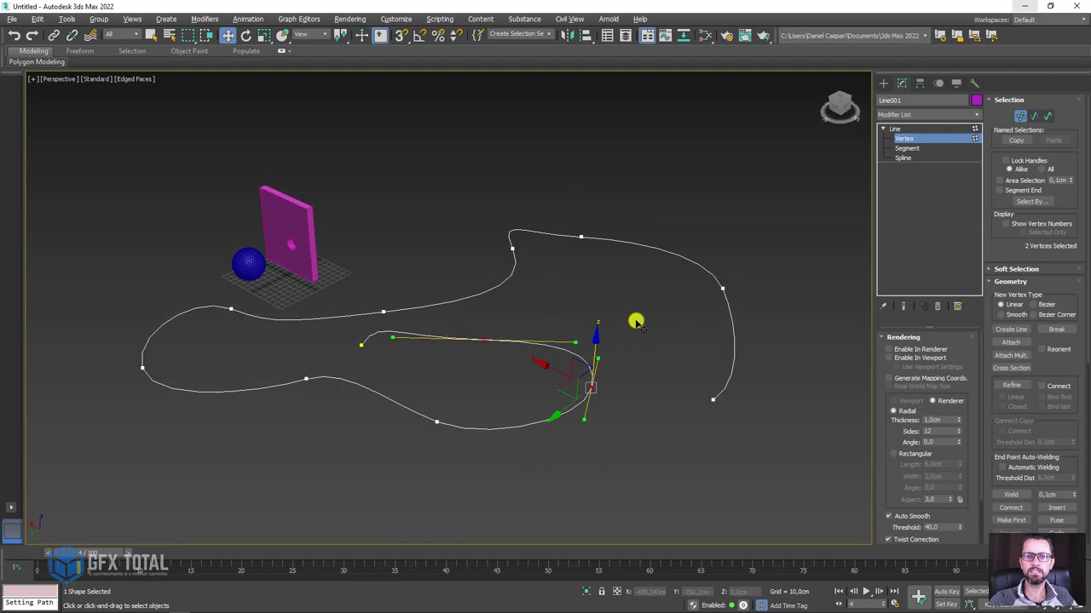
# Enable viewport rendering on Line001 and set its thickness to about 34.44 cm
pyautogui.click(894, 129)
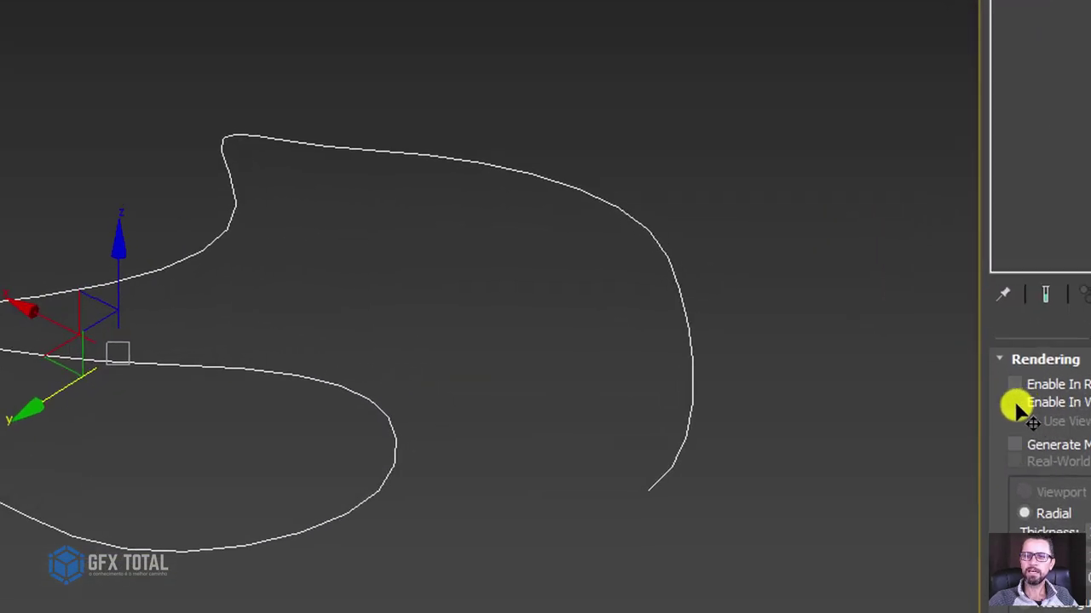
pyautogui.click(1016, 402)
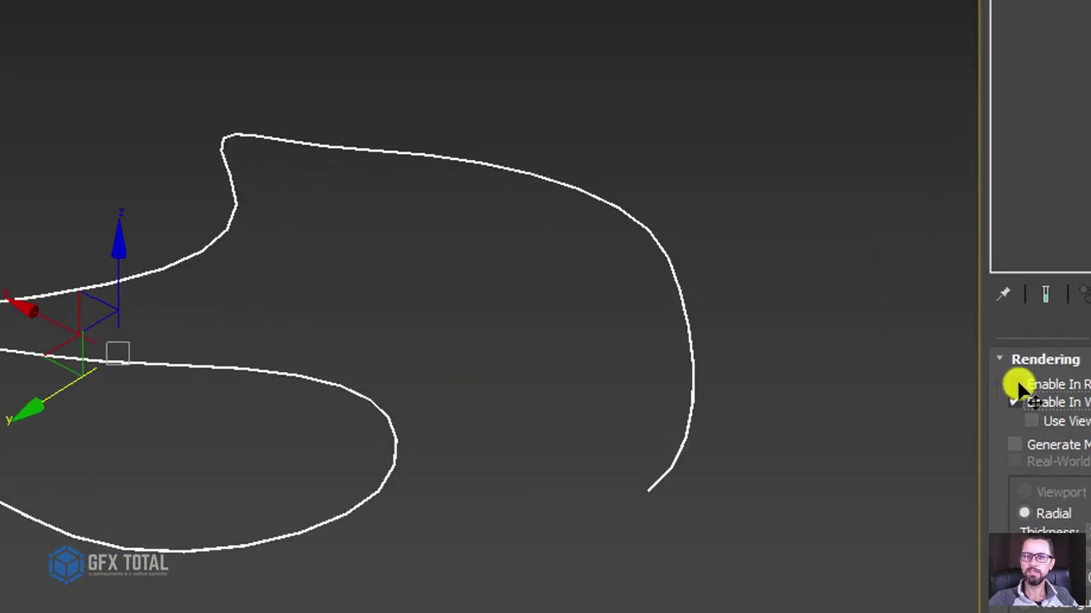
pyautogui.keyDown('alt'); pyautogui.moveTo(480, 377); pyautogui.dragTo(502, 387, button='middle'); pyautogui.keyUp('alt')
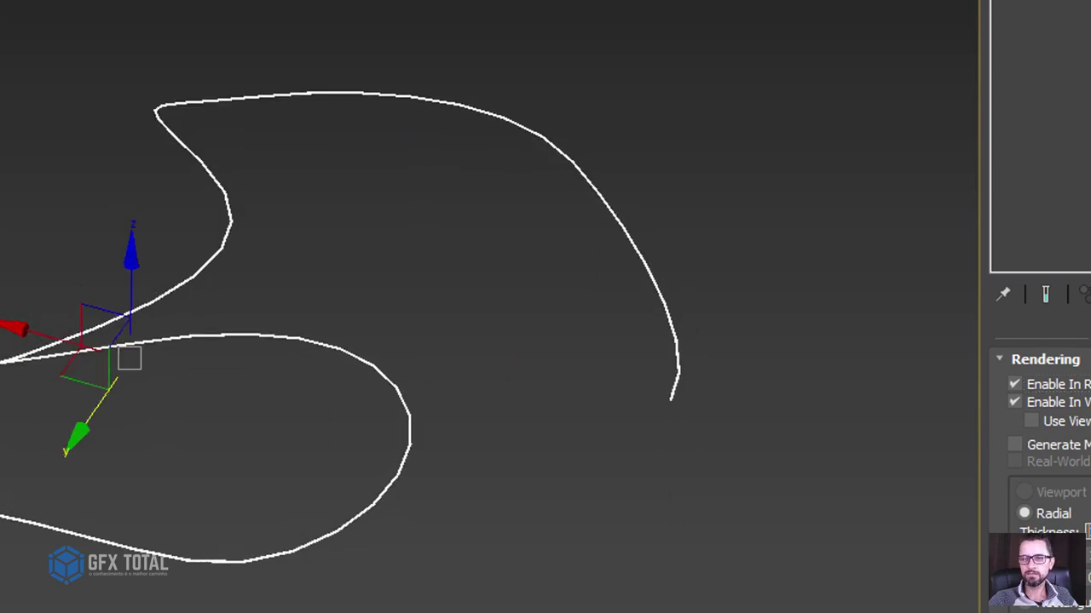
pyautogui.moveTo(1087, 532); pyautogui.dragTo(1088, 477)
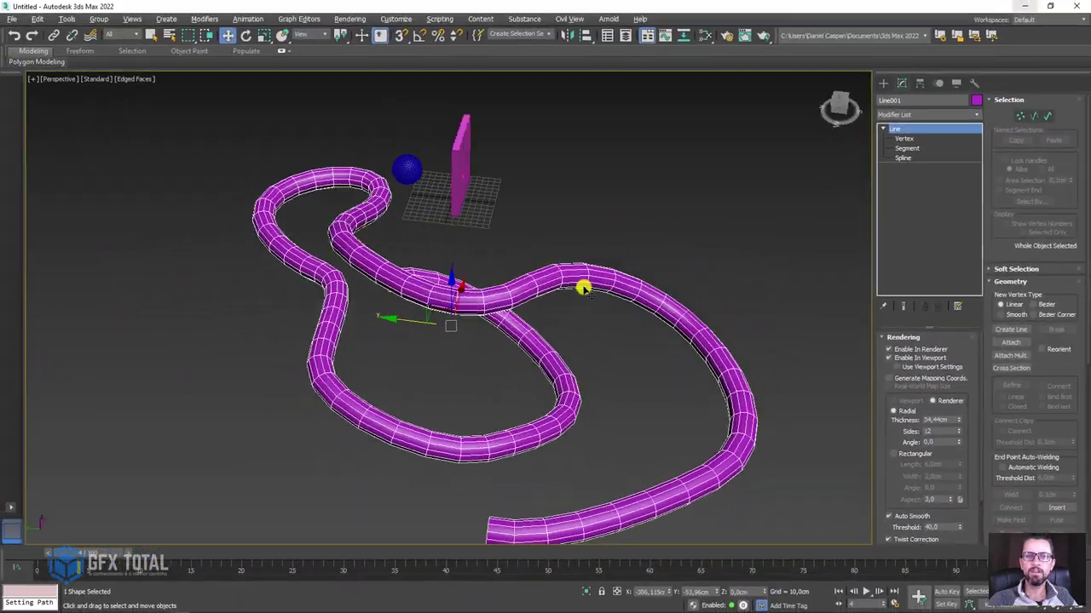
pyautogui.moveTo(582, 288)
pyautogui.keyDown('alt'); pyautogui.mouseDown(button='middle')
pyautogui.moveTo(597, 238)
pyautogui.moveTo(638, 259)
pyautogui.moveTo(614, 275)
pyautogui.moveTo(613, 257)
pyautogui.mouseUp(button='middle'); pyautogui.keyUp('alt')
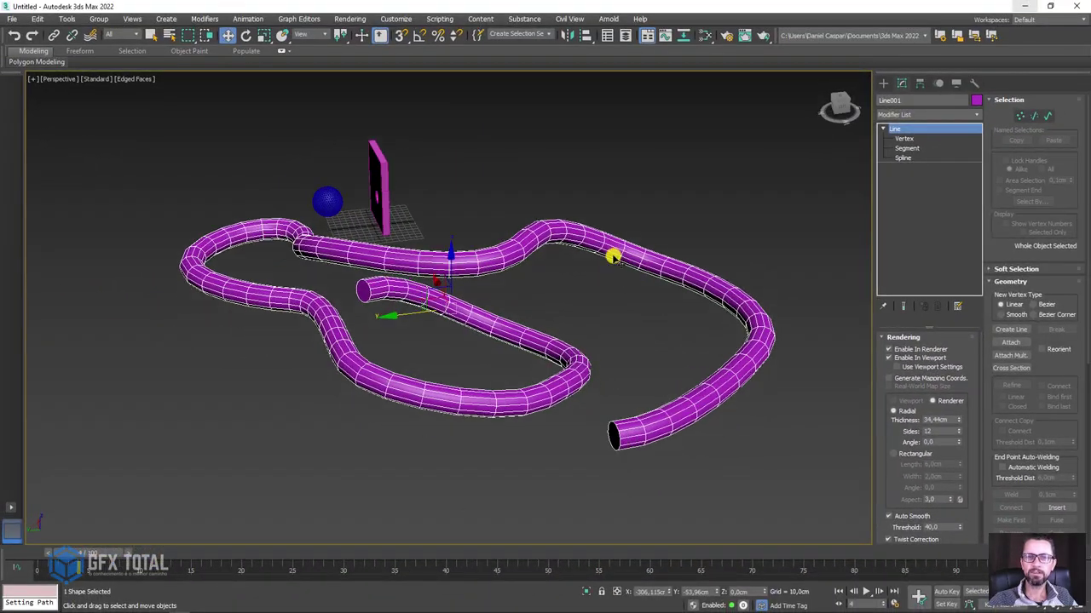
# Add a Normalize Spline modifier to Line001
pyautogui.click(975, 115)
pyautogui.write('n')
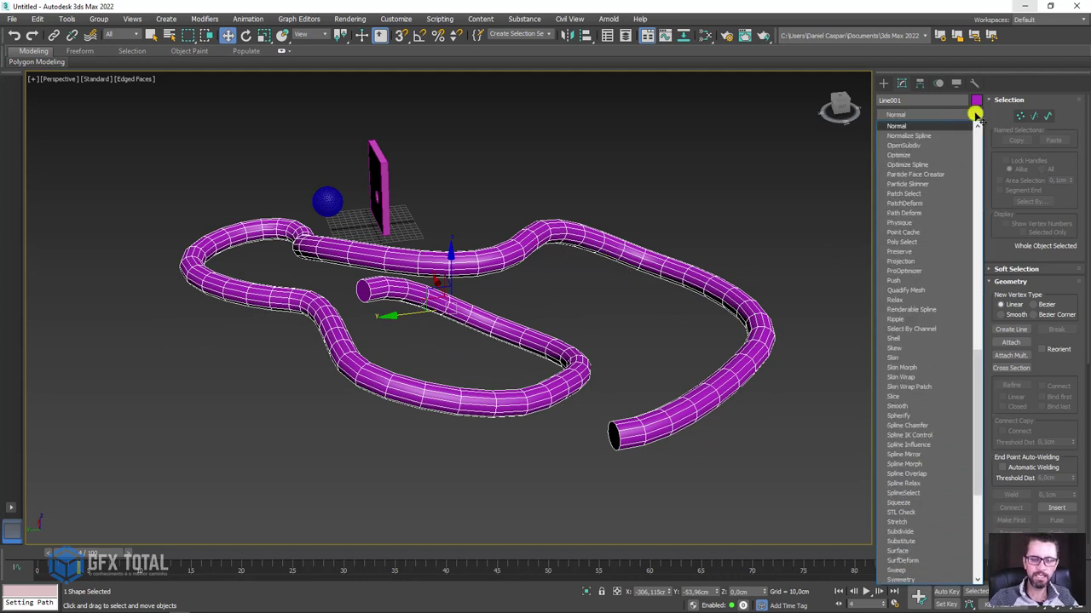
pyautogui.write('ize')
pyautogui.press('Return')
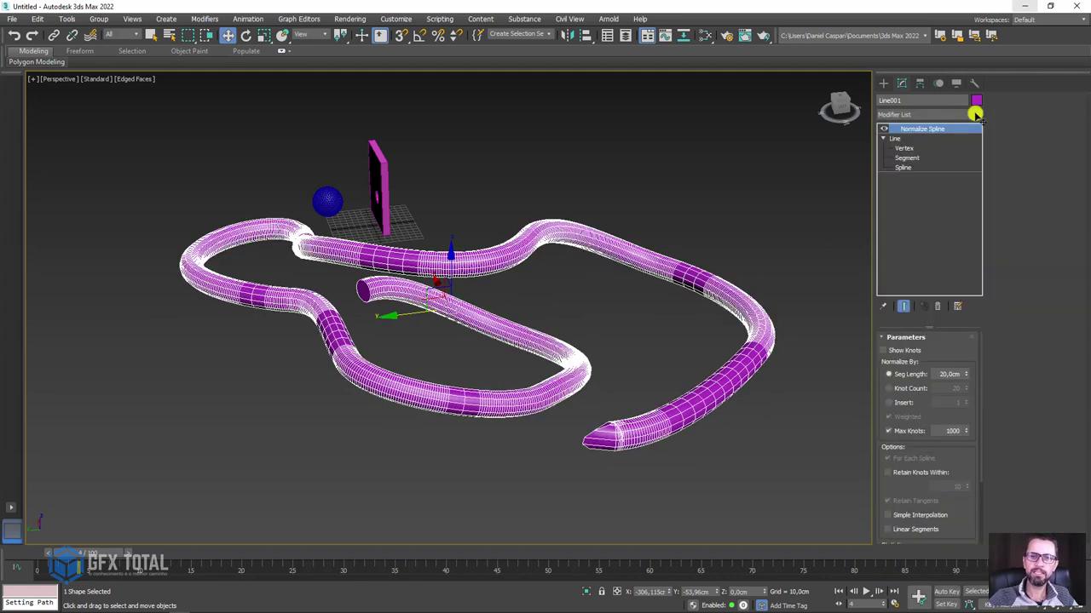
pyautogui.keyDown('alt'); pyautogui.moveTo(706, 290); pyautogui.dragTo(707, 316, button='middle'); pyautogui.keyUp('alt')
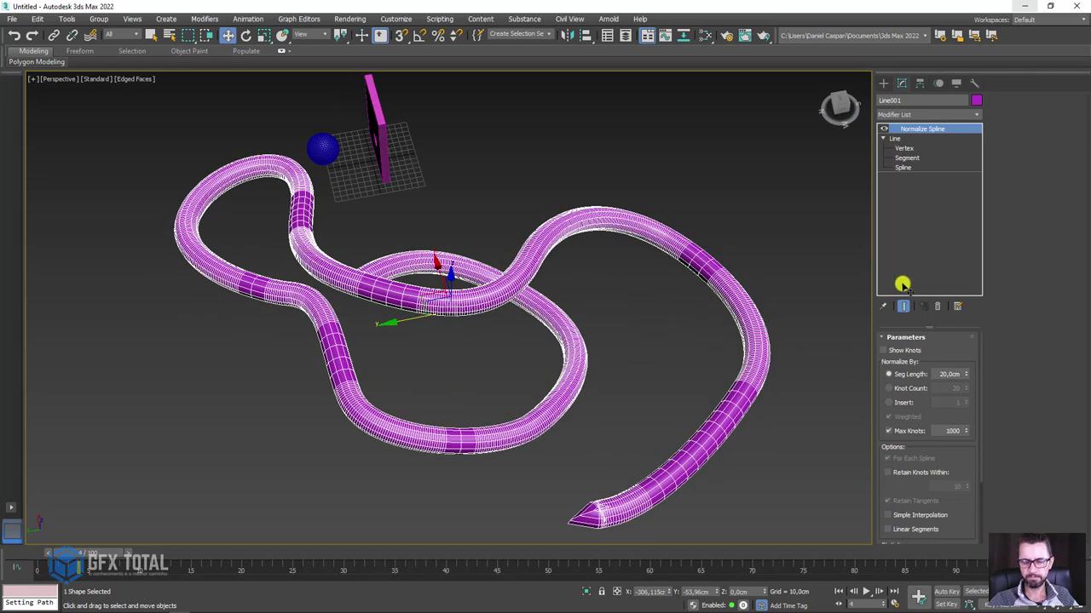
# Turn off Enable In Viewport on the Line so the path shows as a thin line
pyautogui.click(899, 139)
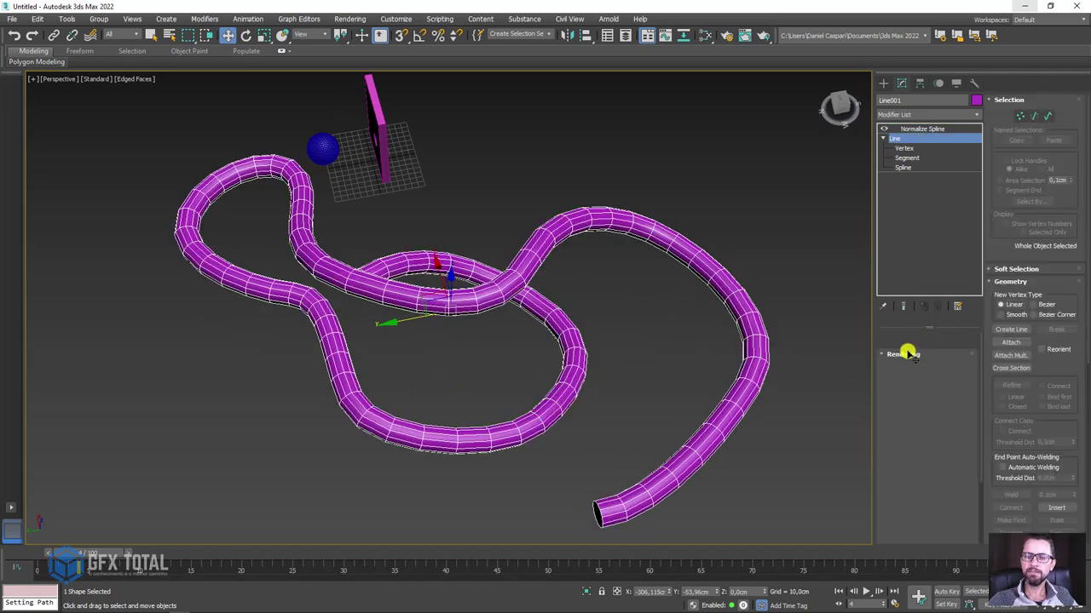
pyautogui.click(904, 338)
pyautogui.click(888, 358)
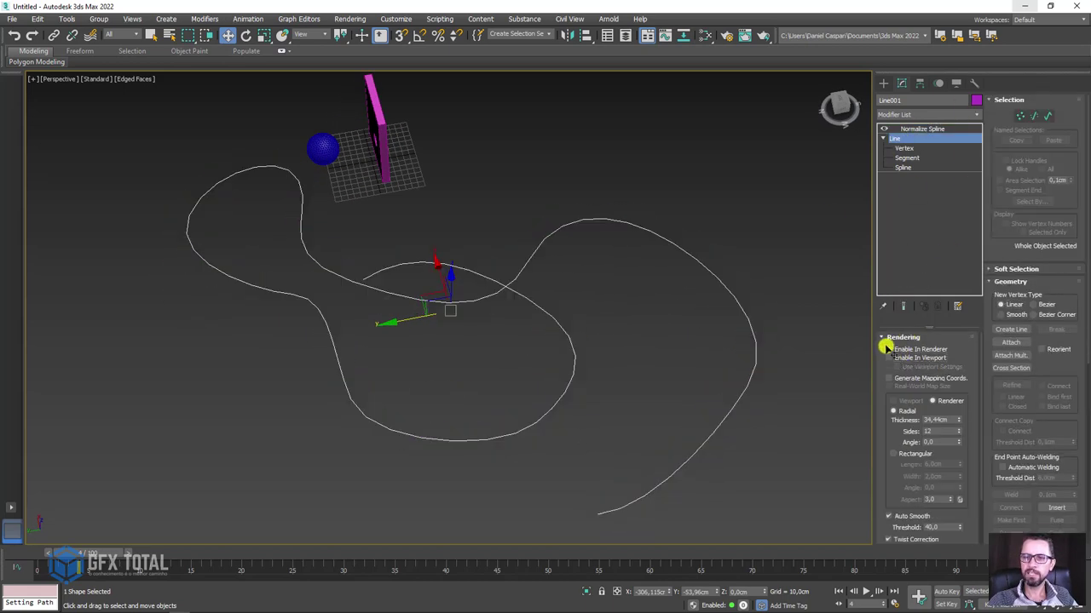
pyautogui.click(918, 128)
# Raise the Normalize Spline segment length to about 113.3 cm
pyautogui.click(903, 148)
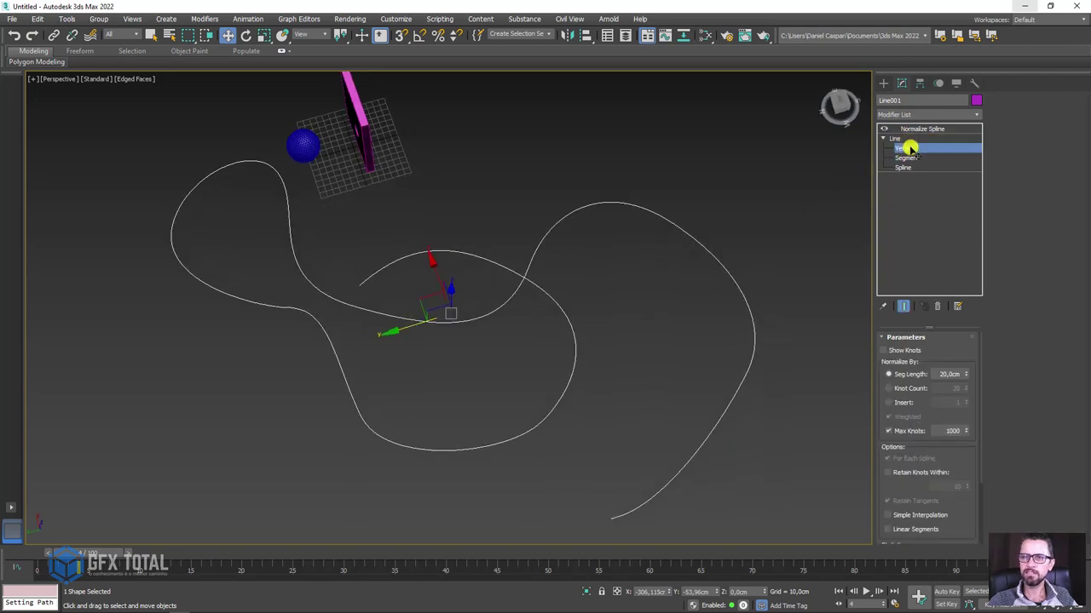
pyautogui.moveTo(792, 273)
pyautogui.keyDown('alt'); pyautogui.mouseDown(button='middle')
pyautogui.moveTo(781, 302)
pyautogui.moveTo(749, 264)
pyautogui.mouseUp(button='middle'); pyautogui.keyUp('alt')
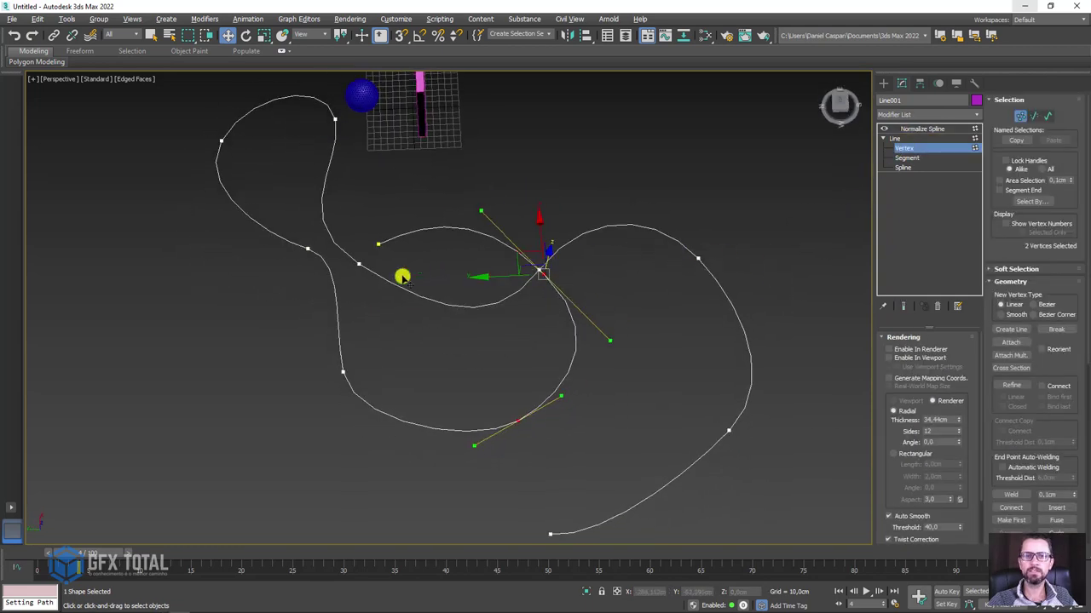
pyautogui.click(913, 129)
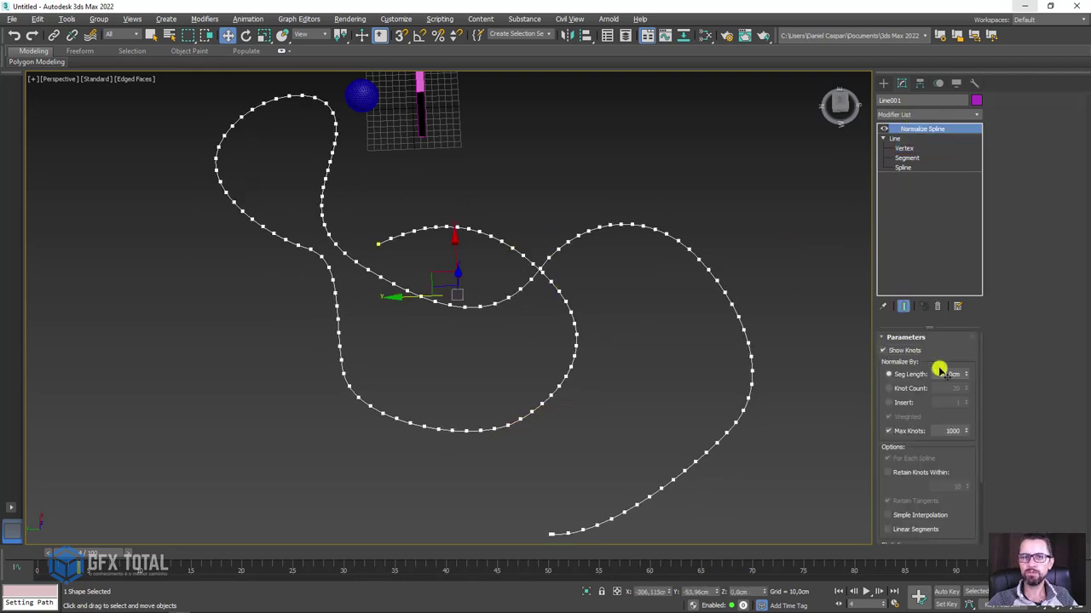
pyautogui.moveTo(966, 375)
pyautogui.mouseDown()
pyautogui.moveTo(966, 175)
pyautogui.moveTo(950, 48)
pyautogui.moveTo(938, 547)
pyautogui.moveTo(926, 275)
pyautogui.moveTo(929, 409)
pyautogui.moveTo(948, 414)
pyautogui.mouseUp()
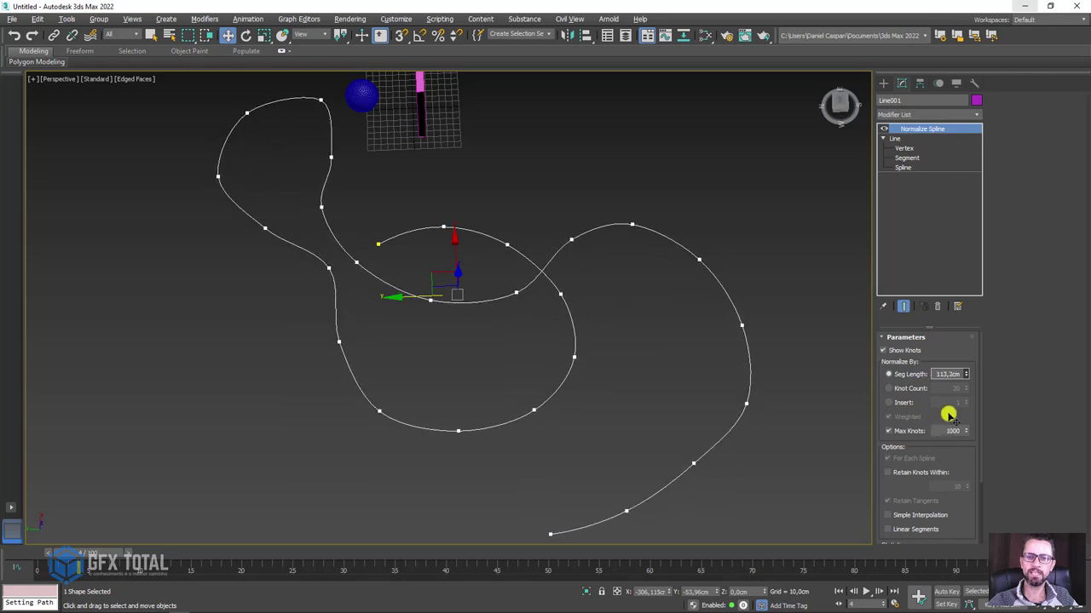
pyautogui.moveTo(697, 394)
pyautogui.keyDown('alt'); pyautogui.mouseDown(button='middle')
pyautogui.moveTo(628, 341)
pyautogui.moveTo(648, 321)
pyautogui.mouseUp(button='middle'); pyautogui.keyUp('alt')
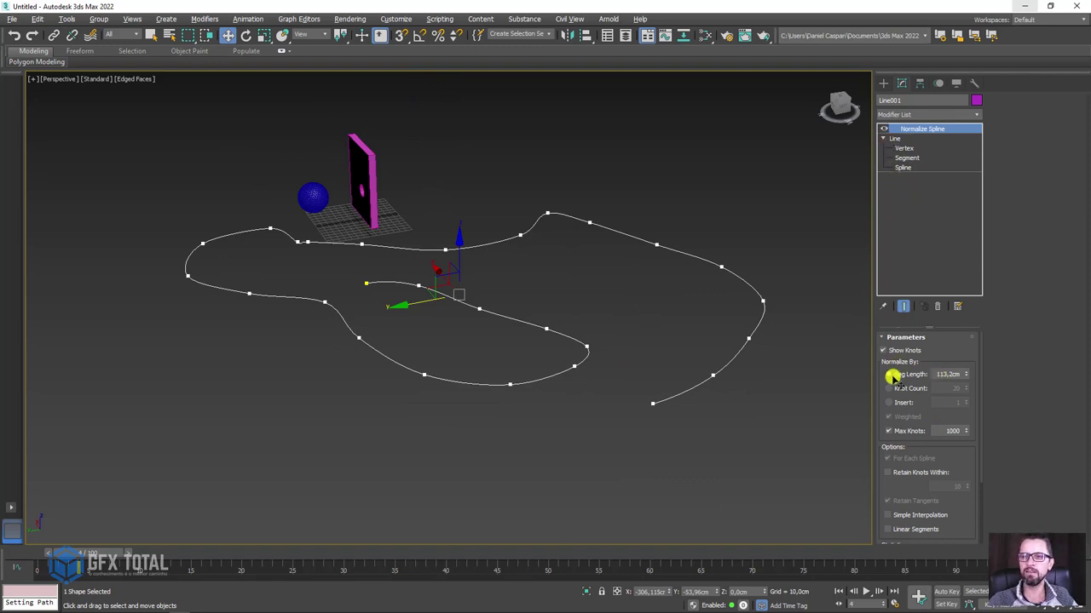
# Turn Enable In Viewport back on so Line001 displays as a thick tube again
pyautogui.click(897, 139)
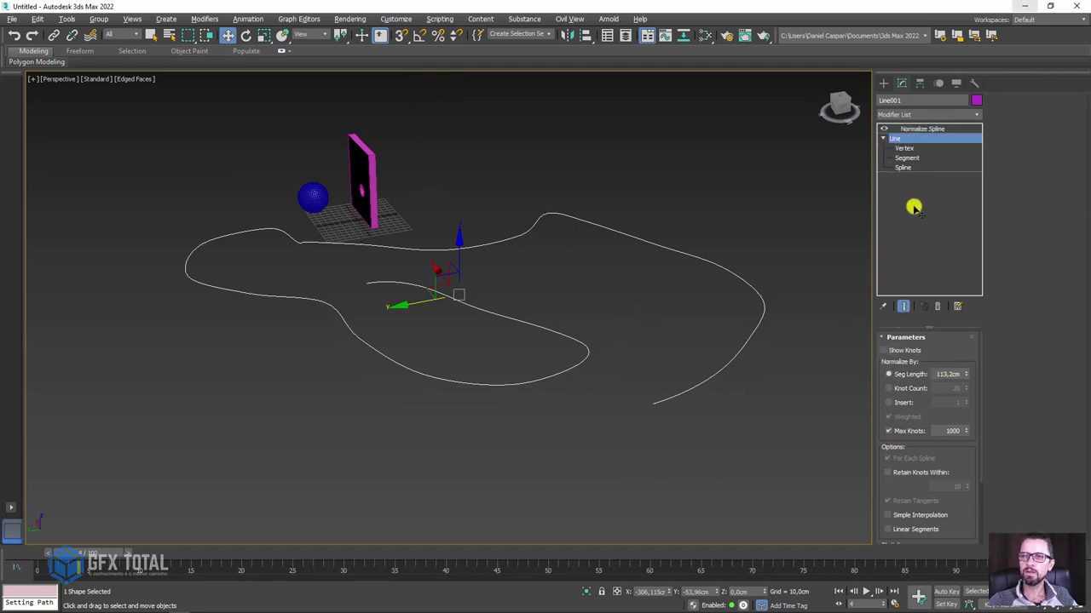
pyautogui.click(893, 357)
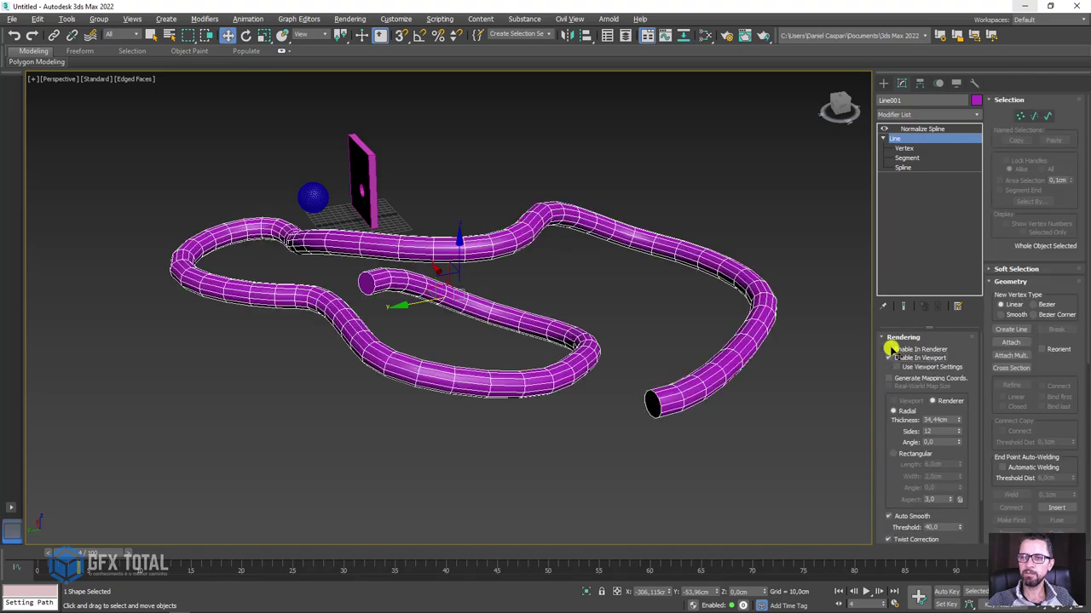
pyautogui.click(913, 129)
pyautogui.moveTo(775, 226)
pyautogui.keyDown('alt'); pyautogui.mouseDown(button='middle')
pyautogui.moveTo(684, 278)
pyautogui.moveTo(574, 244)
pyautogui.moveTo(599, 171)
pyautogui.moveTo(725, 207)
pyautogui.moveTo(767, 253)
pyautogui.mouseUp(button='middle'); pyautogui.keyUp('alt')
pyautogui.scroll(-5, 740, 304)
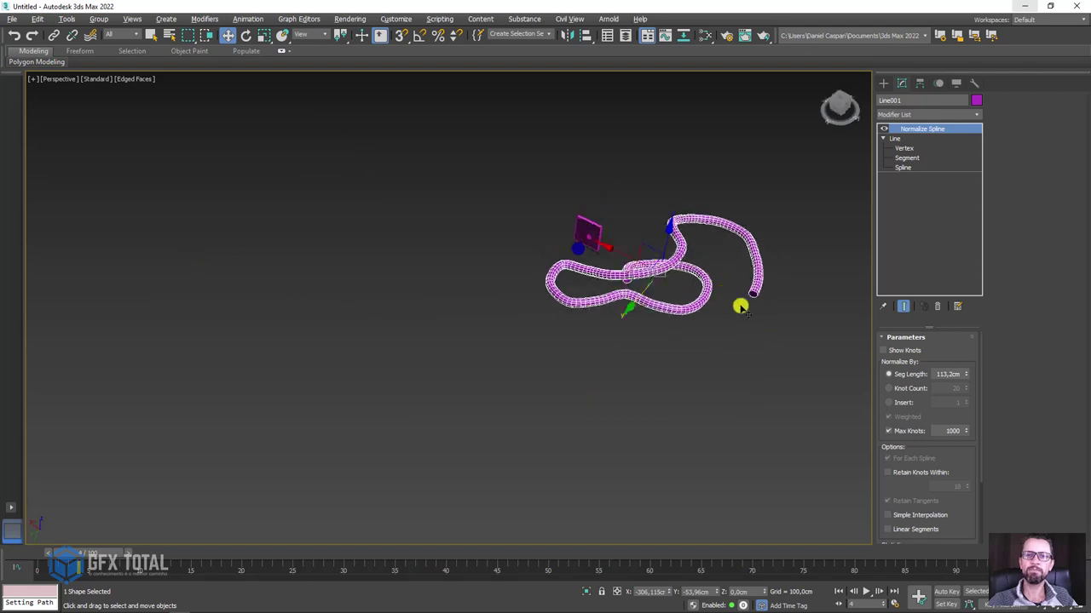
pyautogui.moveTo(741, 304); pyautogui.dragTo(487, 348, button='middle')
# Shift-clone the tube as Line002 and convert the copy to Editable Poly
pyautogui.keyDown('shift'); pyautogui.moveTo(347, 318); pyautogui.dragTo(592, 387); pyautogui.keyUp('shift')
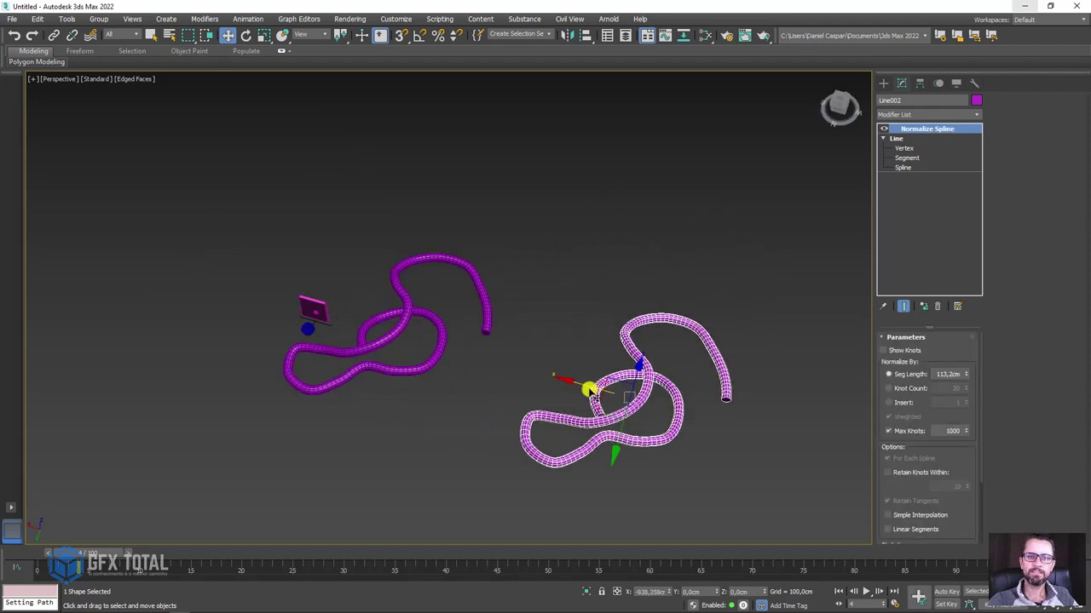
pyautogui.click(542, 360)
pyautogui.moveTo(545, 362)
pyautogui.keyDown('alt'); pyautogui.mouseDown(button='middle')
pyautogui.moveTo(628, 383)
pyautogui.moveTo(632, 284)
pyautogui.mouseUp(button='middle'); pyautogui.keyUp('alt')
pyautogui.rightClick(622, 293)
pyautogui.moveTo(666, 408)
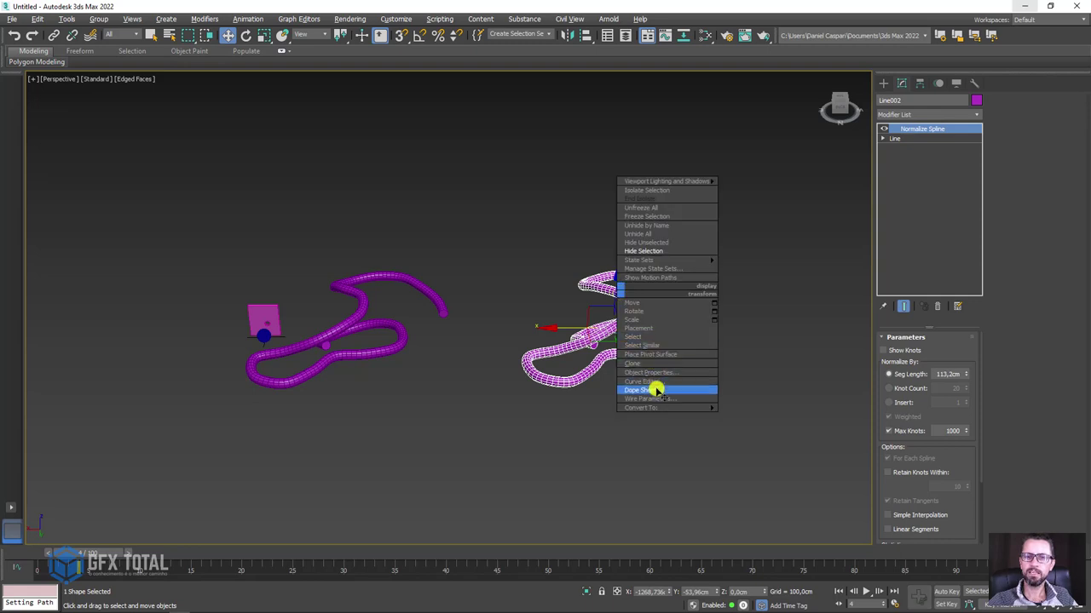
pyautogui.click(757, 425)
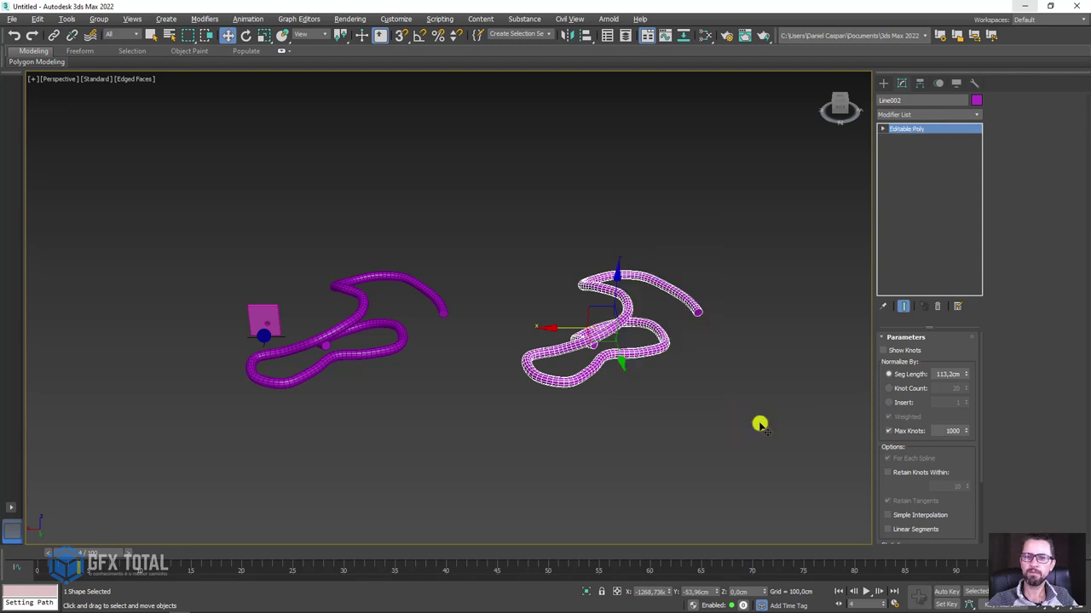
# Delete both end-cap polygons of Line002 to leave an open-ended tube
pyautogui.click(939, 351)
pyautogui.scroll(3, 724, 300)
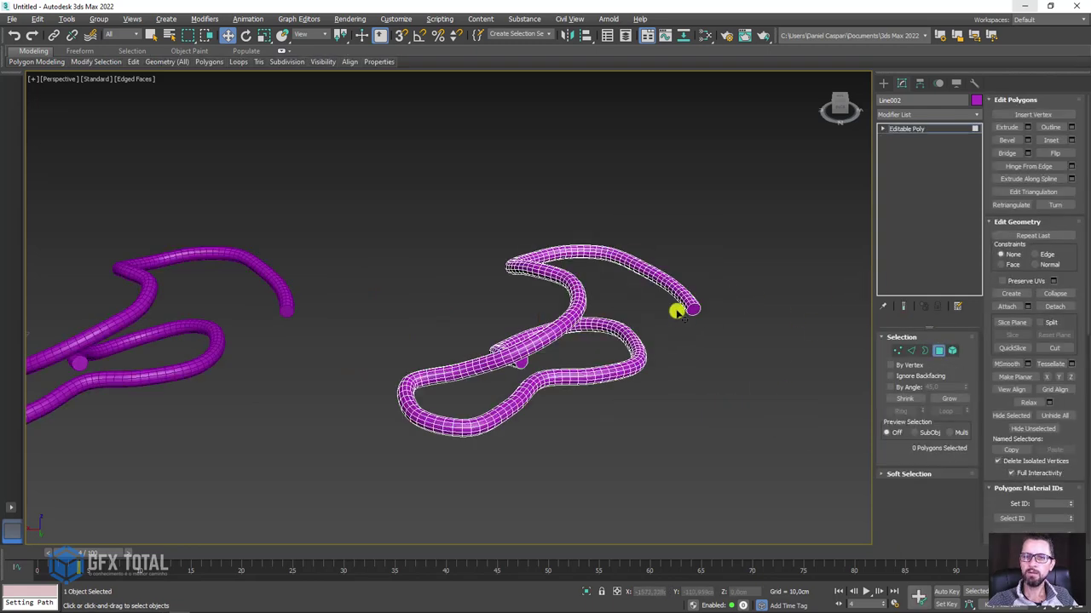
pyautogui.scroll(3, 681, 308)
pyautogui.click(699, 302)
pyautogui.press('Delete')
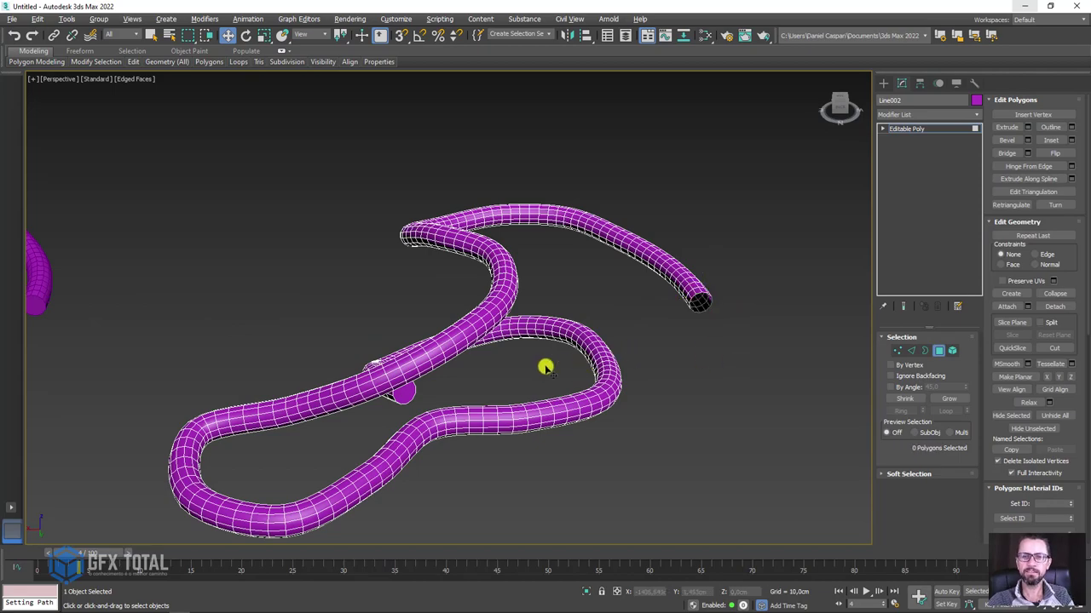
pyautogui.click(401, 394)
pyautogui.press('Delete')
pyautogui.moveTo(556, 420)
pyautogui.keyDown('alt'); pyautogui.mouseDown(button='middle')
pyautogui.moveTo(479, 395)
pyautogui.moveTo(616, 370)
pyautogui.mouseUp(button='middle'); pyautogui.keyUp('alt')
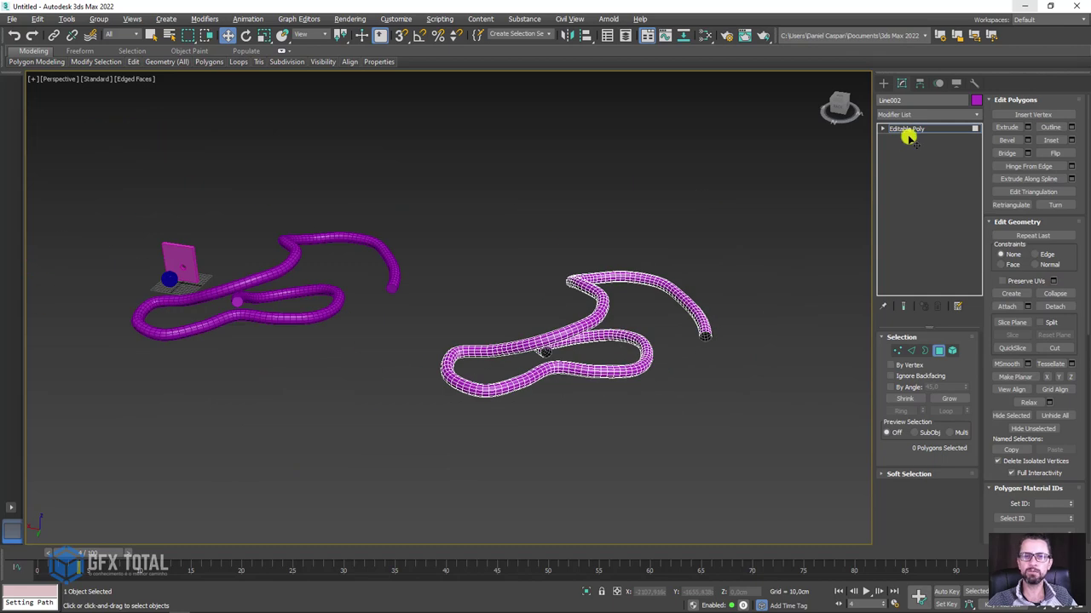
pyautogui.click(877, 136)
pyautogui.moveTo(545, 358)
pyautogui.keyDown('alt'); pyautogui.mouseDown(button='middle')
pyautogui.moveTo(451, 305)
pyautogui.moveTo(457, 283)
pyautogui.mouseUp(button='middle'); pyautogui.keyUp('alt')
# Turn off Line001's viewport rendering so it shows as a thin path
pyautogui.click(457, 282)
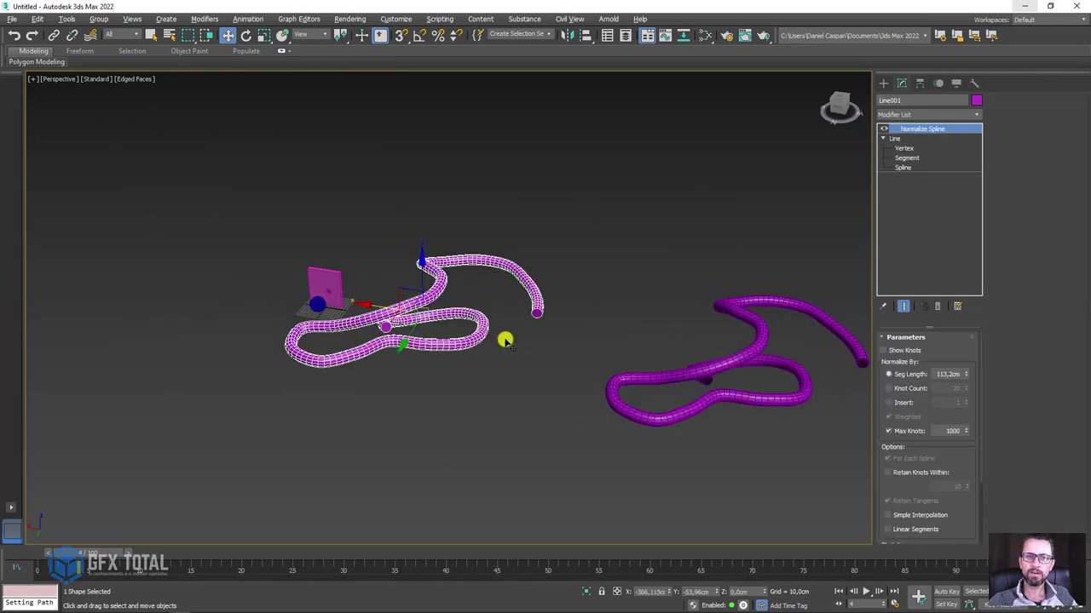
pyautogui.keyDown('alt'); pyautogui.moveTo(504, 341); pyautogui.dragTo(622, 377, button='middle'); pyautogui.keyUp('alt')
pyautogui.click(895, 138)
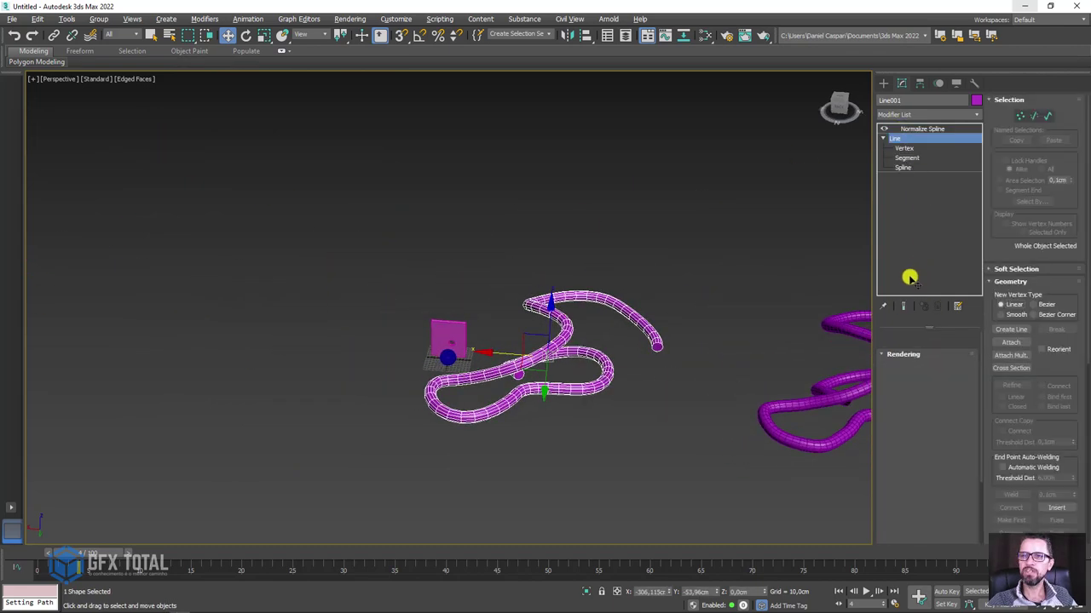
pyautogui.click(889, 358)
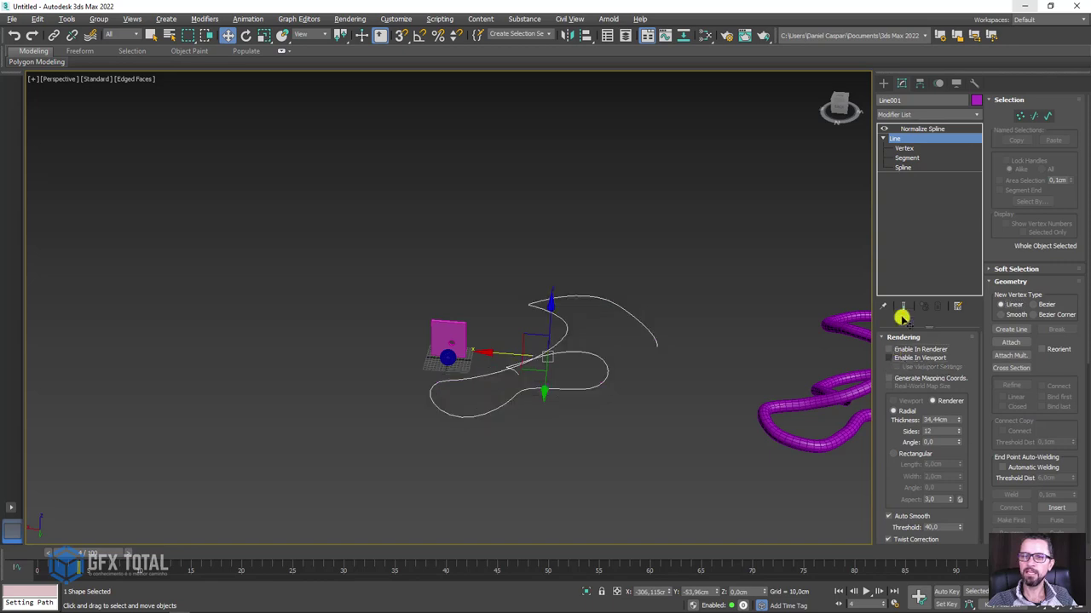
pyautogui.click(920, 129)
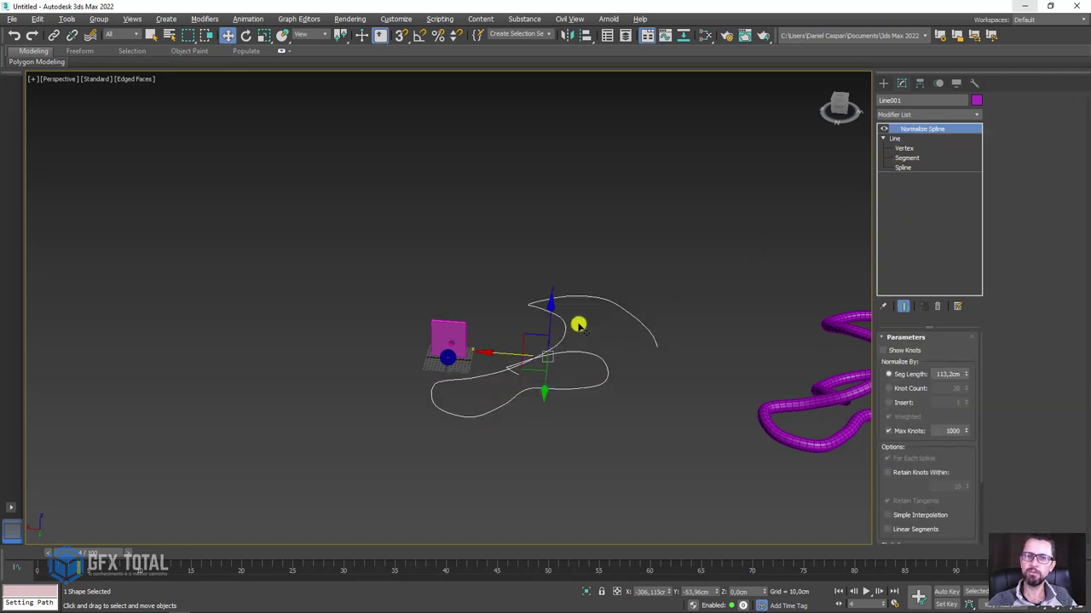
pyautogui.scroll(2, 578, 324)
pyautogui.scroll(1, 613, 354)
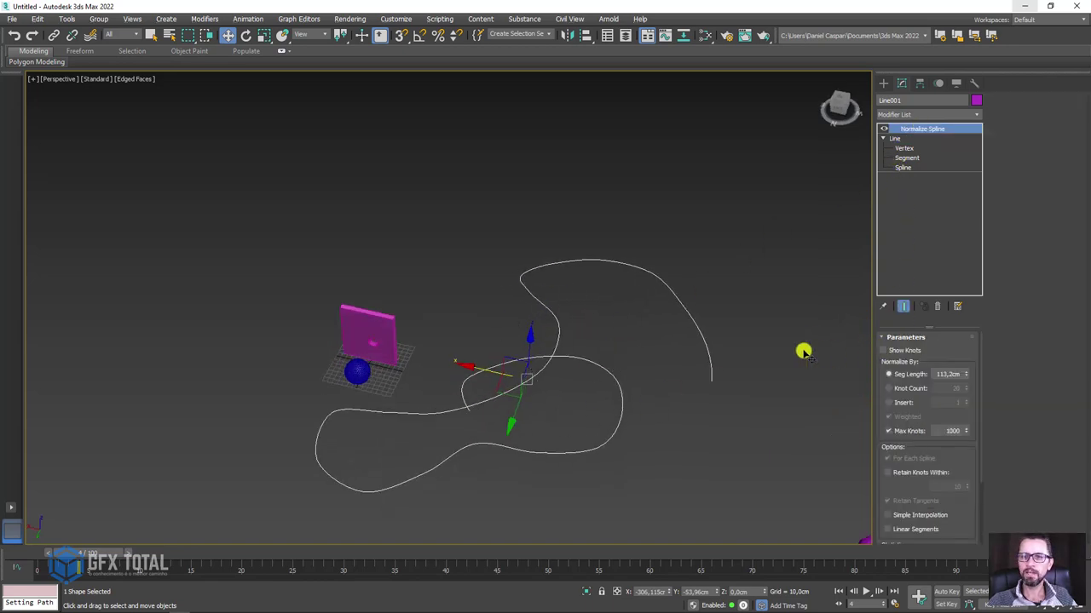
# Convert Line001 to an Editable Spline and bring up the Standard Primitives panel
pyautogui.rightClick(552, 322)
pyautogui.moveTo(588, 433)
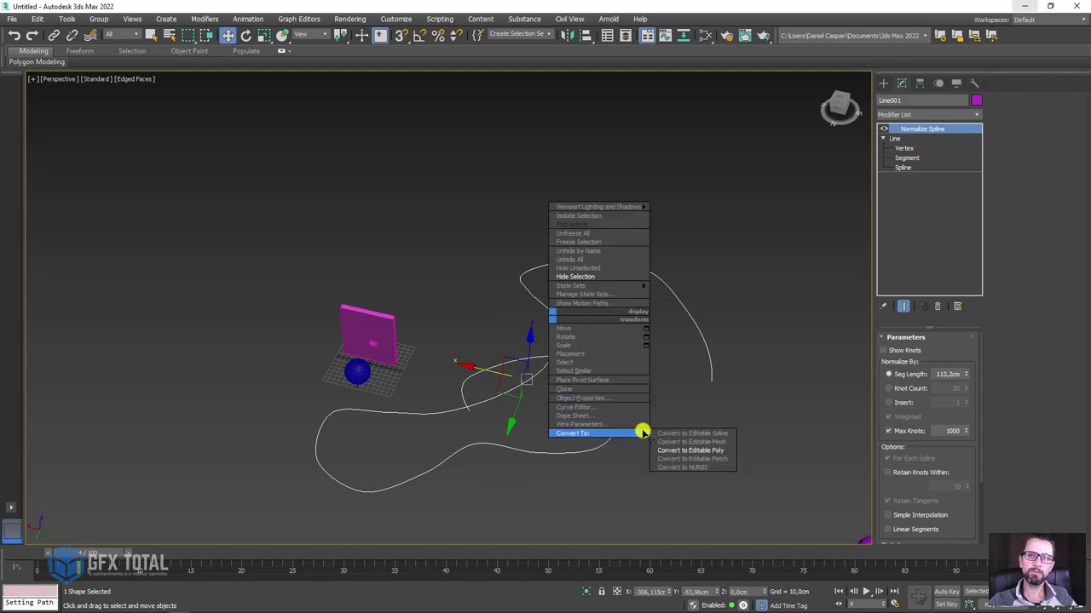
pyautogui.click(685, 433)
pyautogui.moveTo(745, 443)
pyautogui.keyDown('alt'); pyautogui.mouseDown(button='middle')
pyautogui.moveTo(652, 333)
pyautogui.moveTo(646, 395)
pyautogui.mouseUp(button='middle'); pyautogui.keyUp('alt')
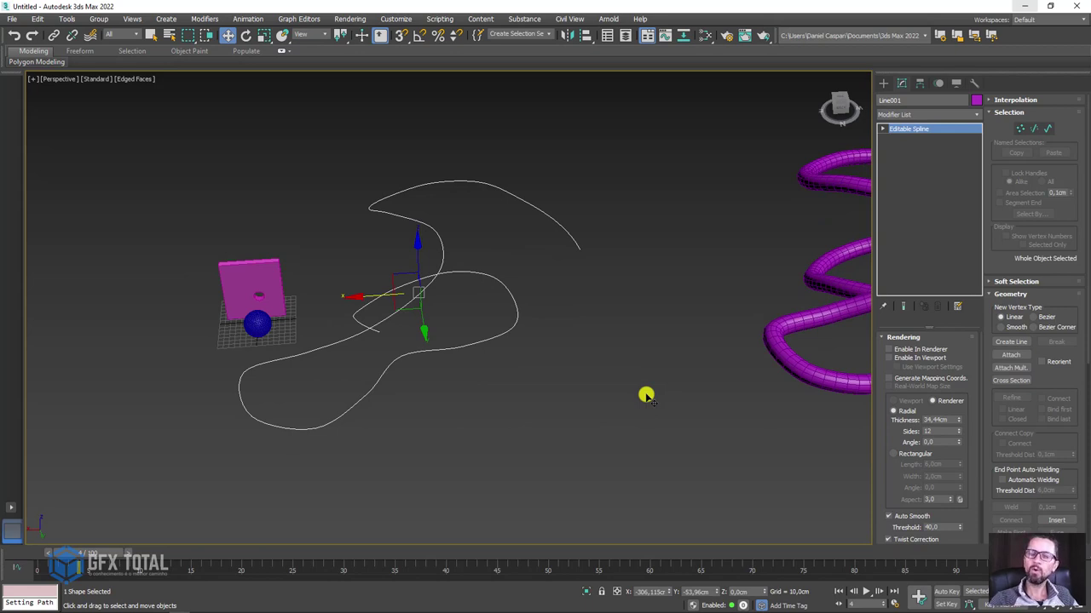
pyautogui.click(882, 83)
pyautogui.click(882, 101)
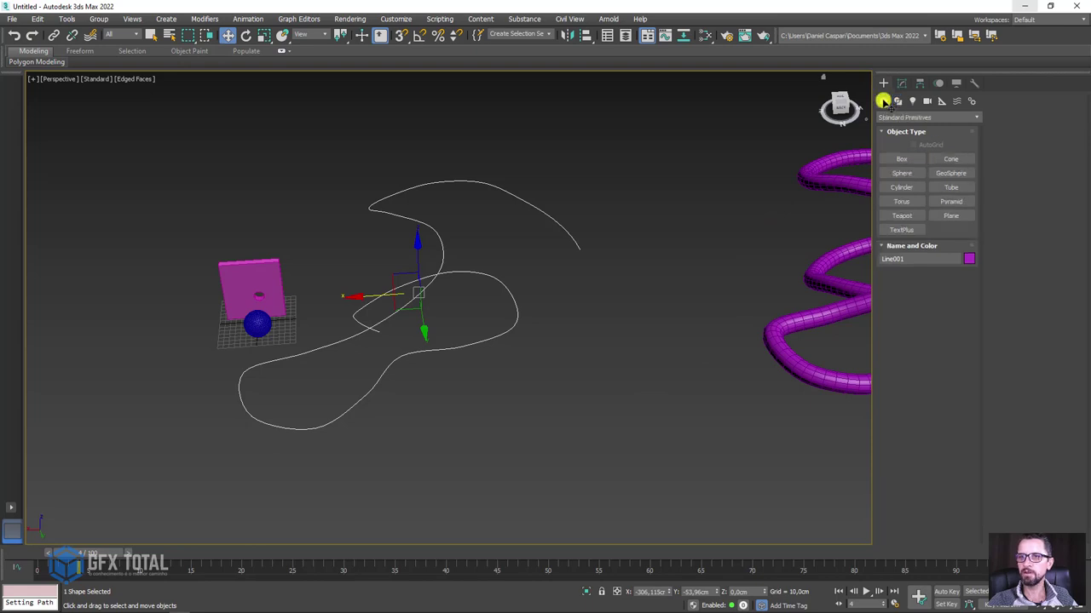
# Create a small green cylinder in the scene
pyautogui.click(902, 186)
pyautogui.scroll(3, 511, 341)
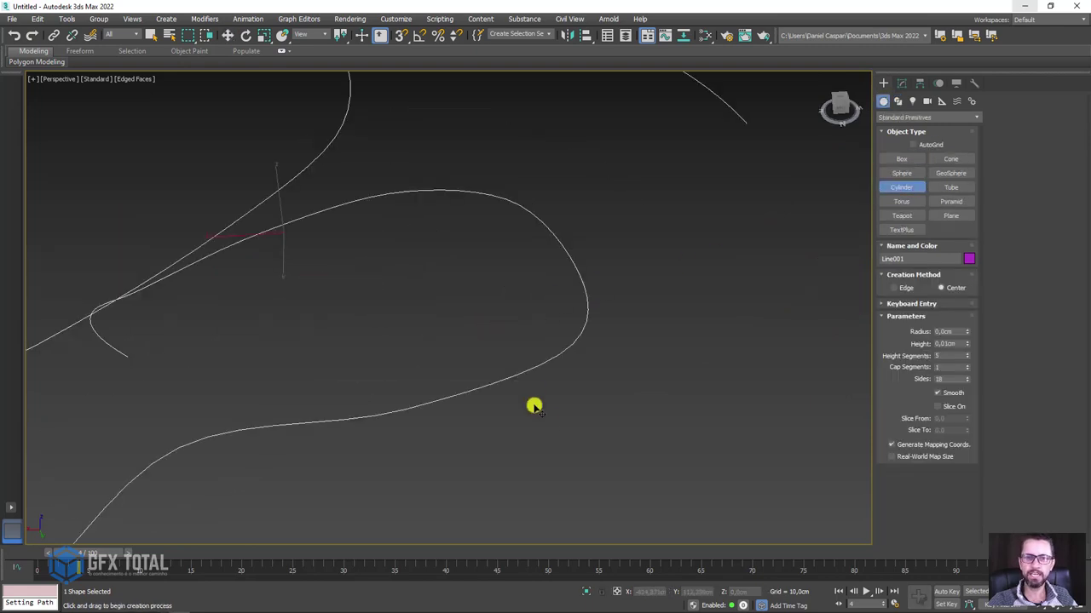
pyautogui.scroll(-2, 546, 417)
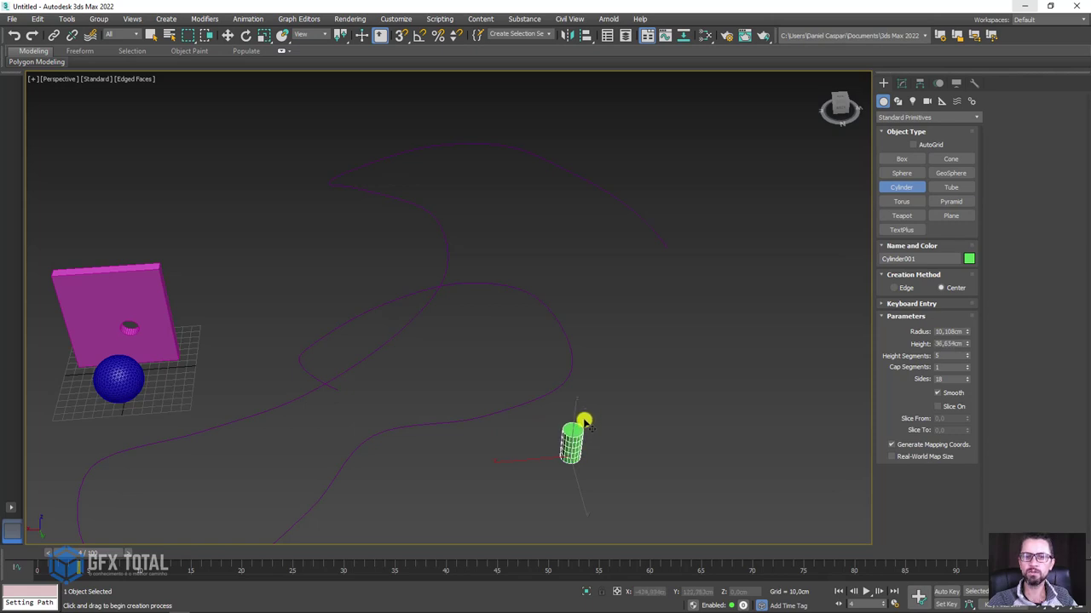
pyautogui.click(583, 420)
pyautogui.press('w')
pyautogui.scroll(3, 585, 402)
pyautogui.scroll(3, 596, 299)
# Convert the cylinder to Editable Poly and scale its top polygon out into a wide ring
pyautogui.rightClick(582, 317)
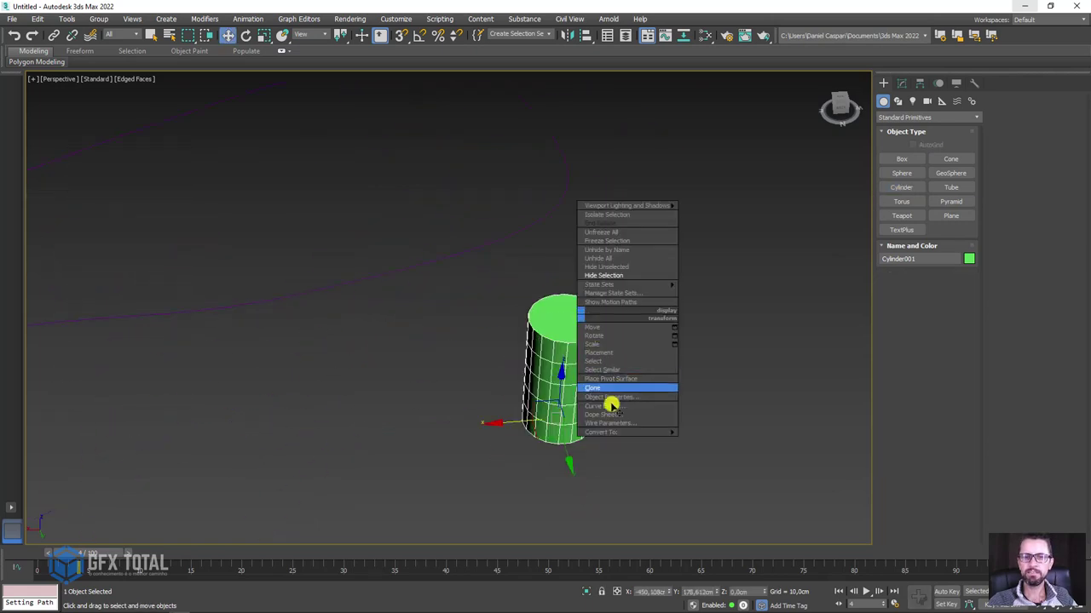
pyautogui.moveTo(628, 432)
pyautogui.click(707, 440)
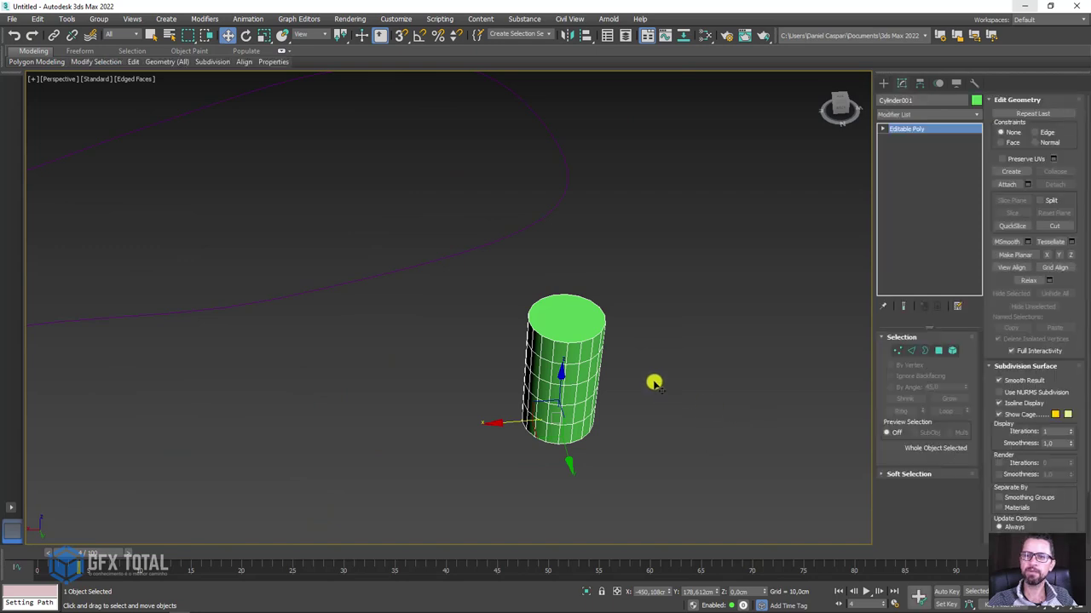
pyautogui.press('4')
pyautogui.click(555, 326)
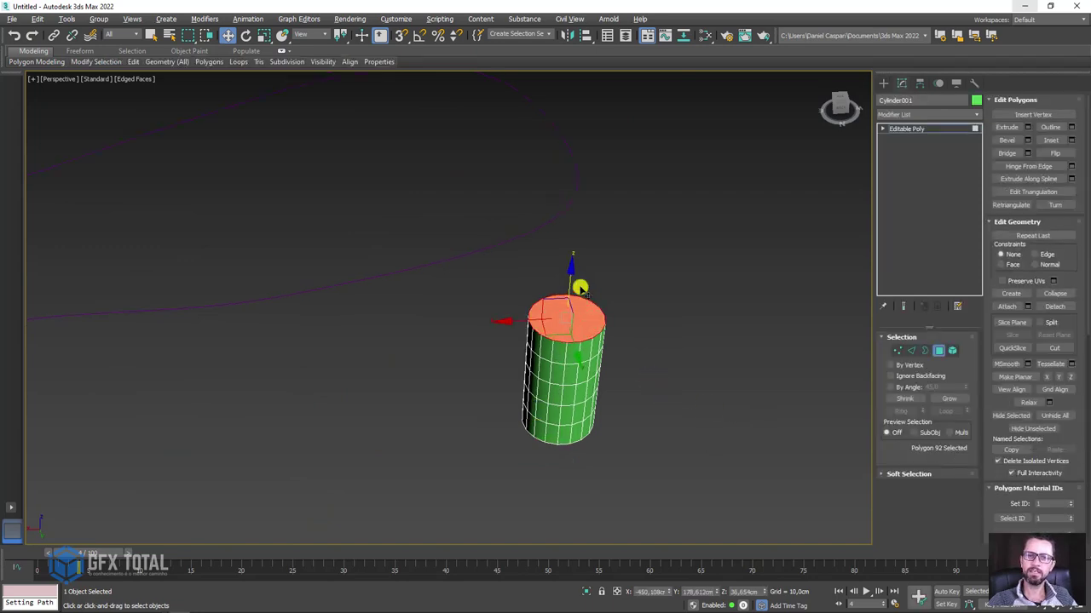
pyautogui.keyDown('alt'); pyautogui.moveTo(575, 287); pyautogui.dragTo(571, 270, button='middle'); pyautogui.keyUp('alt')
pyautogui.press('e')
pyautogui.press('r')
pyautogui.keyDown('alt'); pyautogui.moveTo(585, 317); pyautogui.dragTo(579, 339, button='middle'); pyautogui.keyUp('alt')
pyautogui.moveTo(592, 341); pyautogui.dragTo(612, 371)
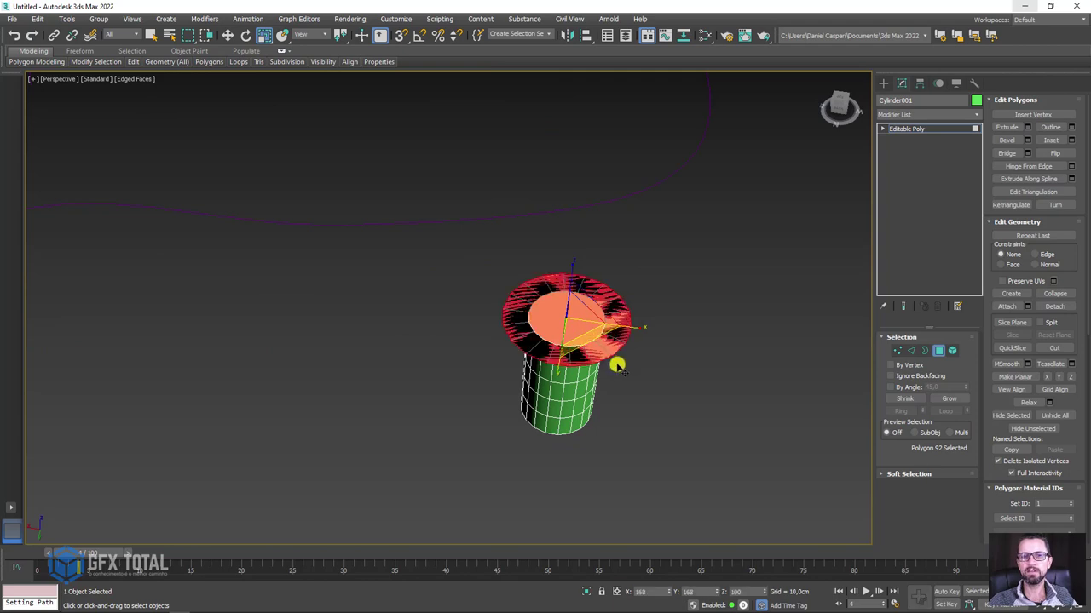
pyautogui.keyDown('alt'); pyautogui.moveTo(611, 371); pyautogui.dragTo(584, 264, button='middle'); pyautogui.keyUp('alt')
# Raise the flared top face along Z to form a pointed cone tip
pyautogui.press('w')
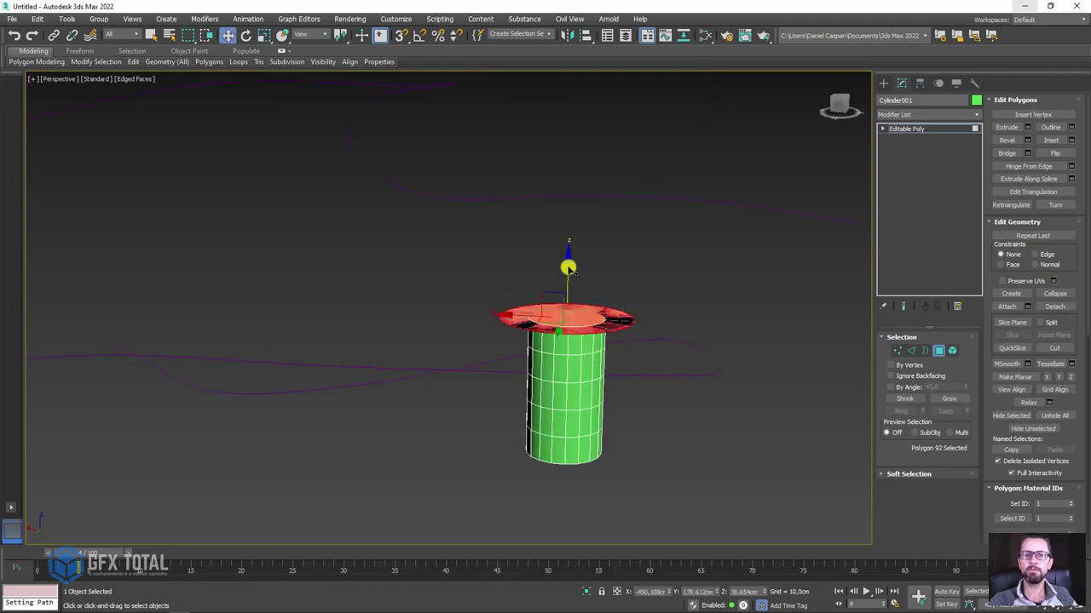
pyautogui.moveTo(568, 255)
pyautogui.mouseDown()
pyautogui.moveTo(588, 213)
pyautogui.moveTo(637, 429)
pyautogui.moveTo(765, 400)
pyautogui.mouseUp()
pyautogui.press('r')
pyautogui.press('w')
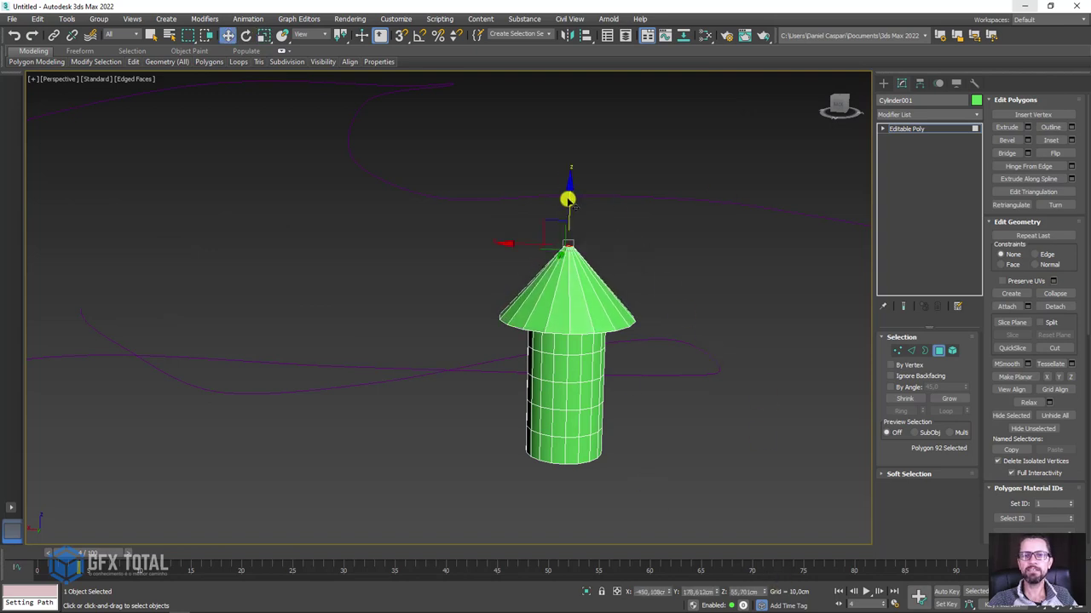
# Select the whole cylinder as an element and move it downward
pyautogui.click(910, 128)
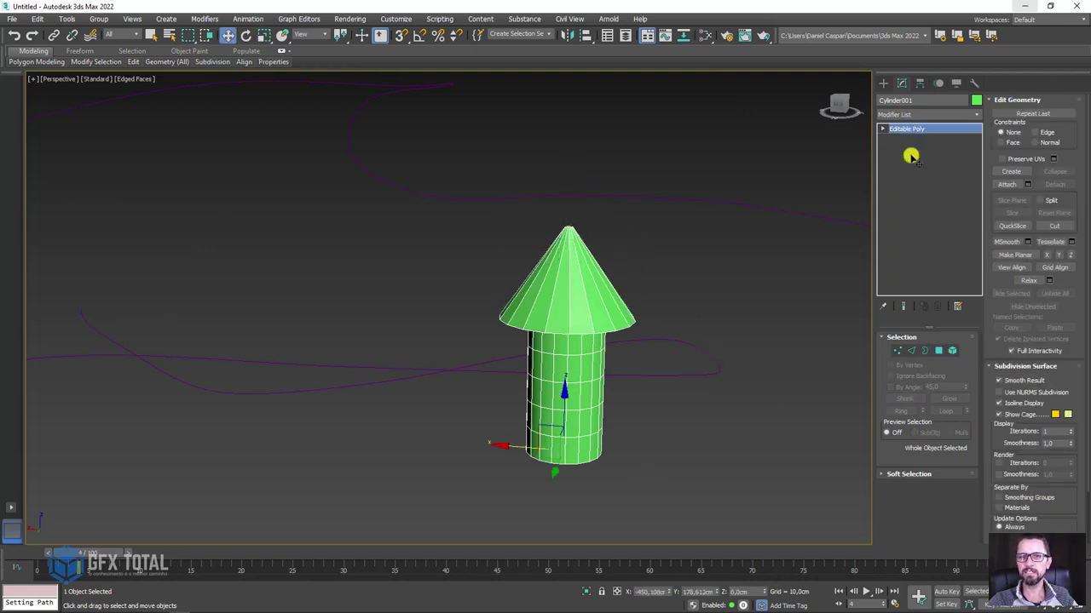
pyautogui.press('5')
pyautogui.click(555, 357)
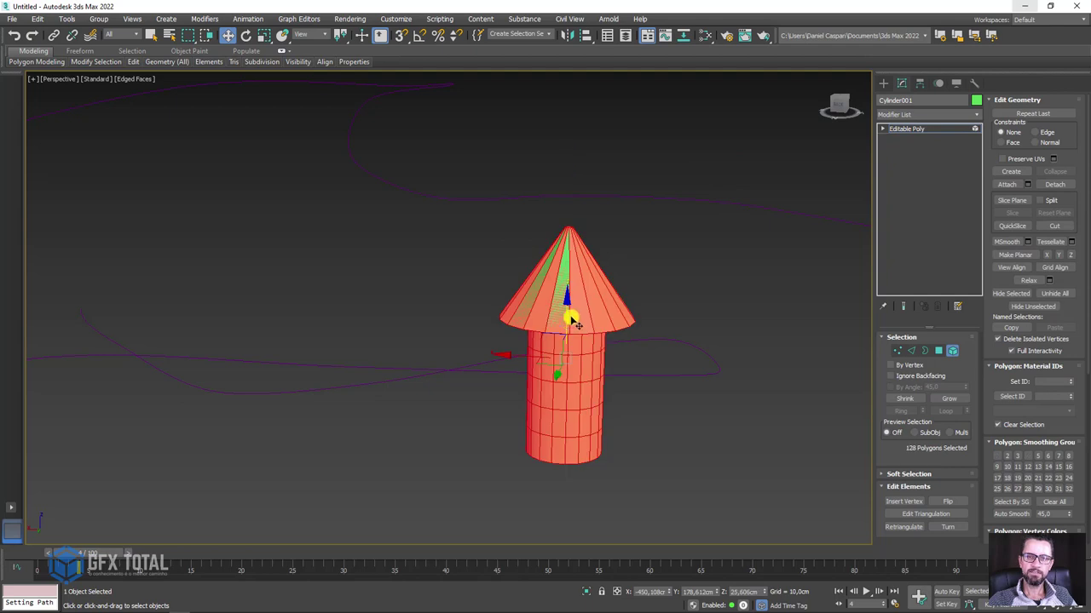
pyautogui.moveTo(567, 314)
pyautogui.mouseDown()
pyautogui.moveTo(569, 383)
pyautogui.moveTo(573, 369)
pyautogui.mouseUp()
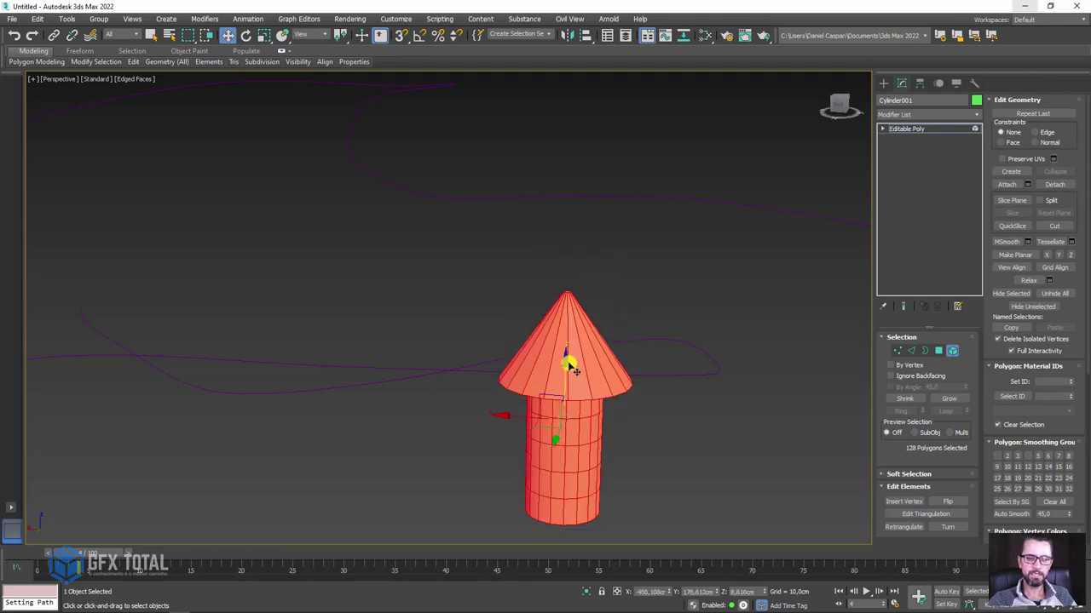
pyautogui.press('6')
pyautogui.scroll(-5, 570, 364)
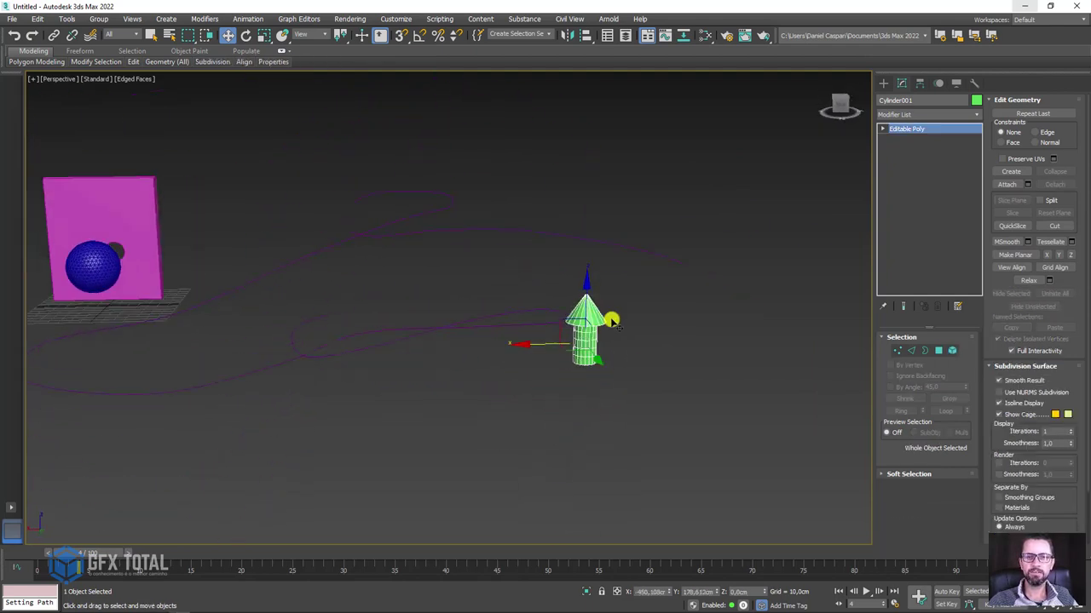
# Change Line001's object colour to yellow-green, then reselect the arrow cylinder
pyautogui.keyDown('ctrl'); pyautogui.click(565, 297); pyautogui.keyUp('ctrl')
pyautogui.keyDown('alt'); pyautogui.moveTo(565, 298); pyautogui.dragTo(602, 365, button='middle'); pyautogui.keyUp('alt')
pyautogui.moveTo(602, 295); pyautogui.dragTo(571, 267)
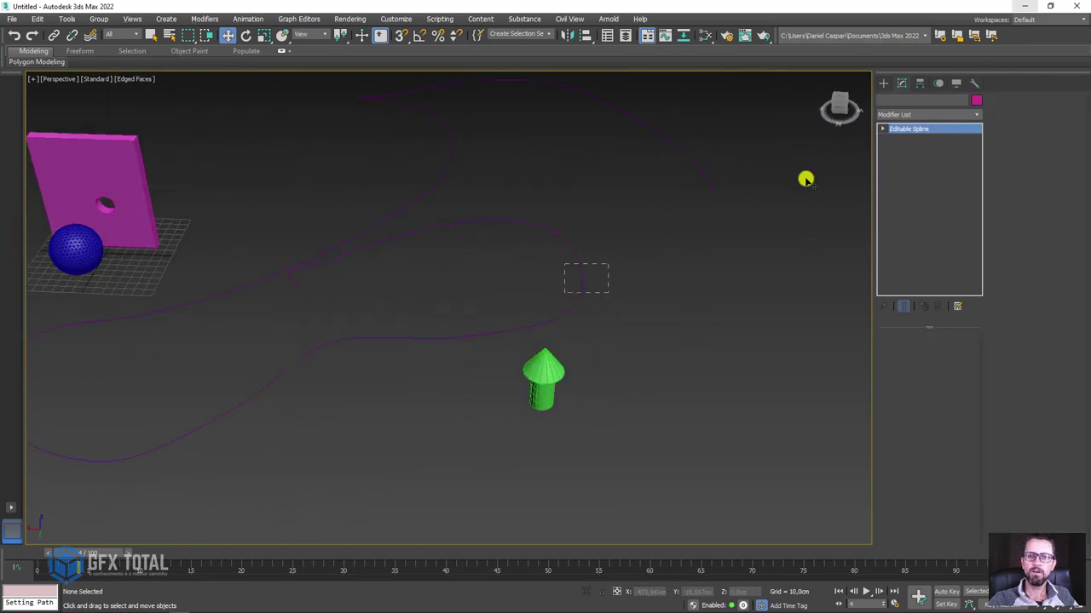
pyautogui.click(976, 99)
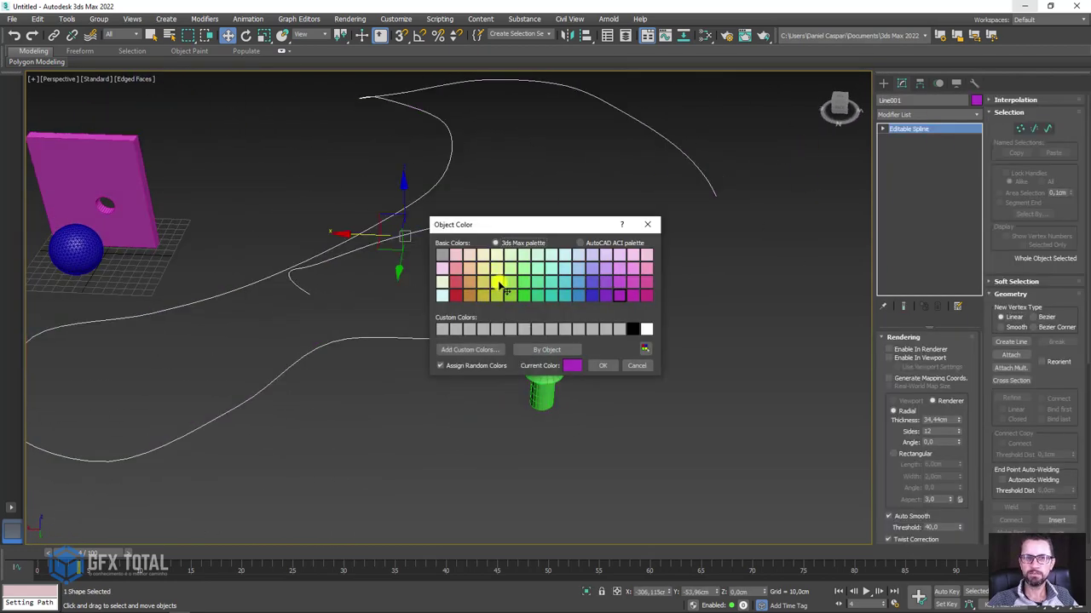
pyautogui.click(600, 370)
pyautogui.moveTo(576, 281)
pyautogui.keyDown('alt'); pyautogui.mouseDown(button='middle')
pyautogui.moveTo(661, 291)
pyautogui.moveTo(630, 287)
pyautogui.mouseUp(button='middle'); pyautogui.keyUp('alt')
pyautogui.click(615, 451)
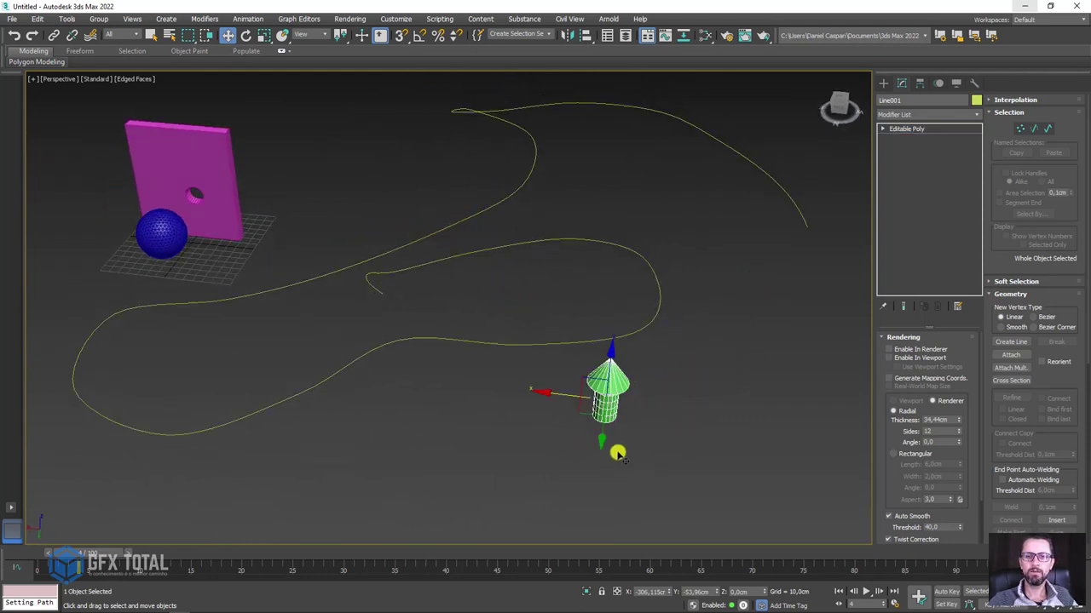
pyautogui.keyDown('alt'); pyautogui.moveTo(645, 401); pyautogui.dragTo(631, 407, button='middle'); pyautogui.keyUp('alt')
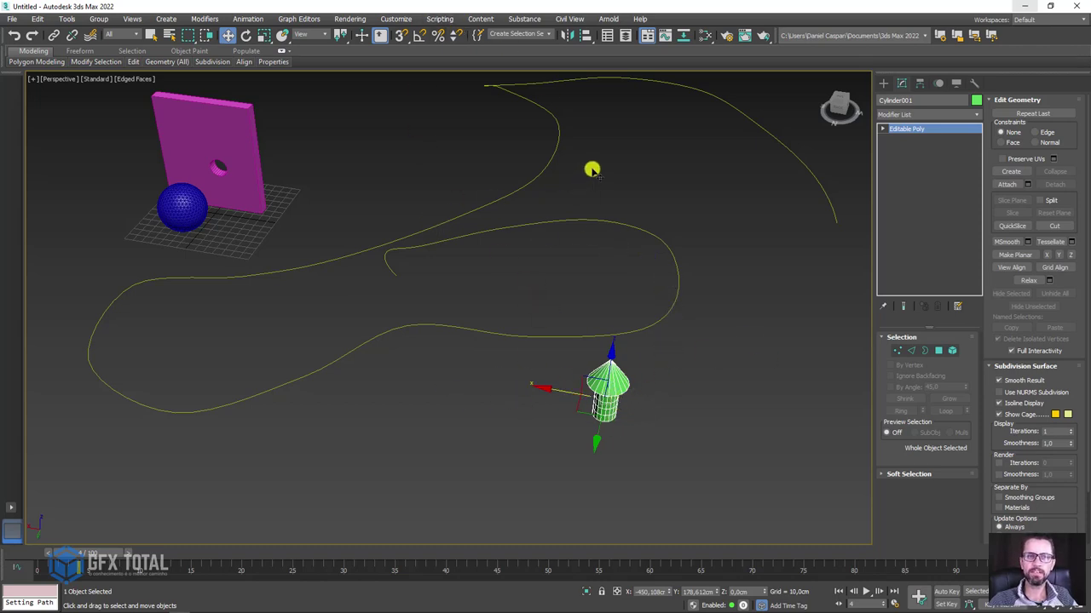
# Path-constrain Cylinder001 to Line001 and scrub the timeline to frame 32
pyautogui.click(248, 19)
pyautogui.moveTo(257, 81)
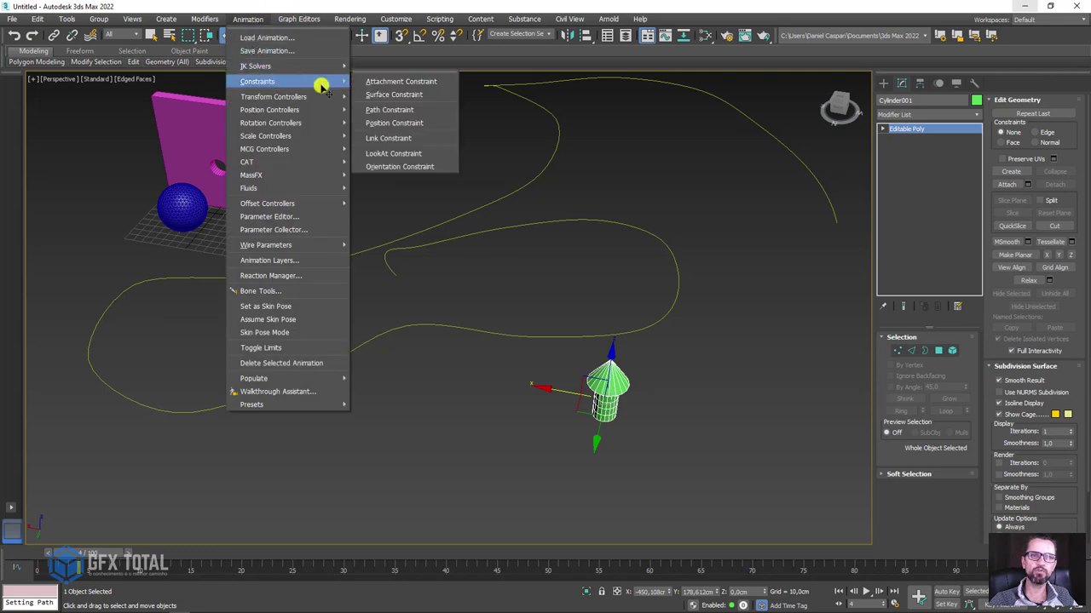
pyautogui.click(400, 110)
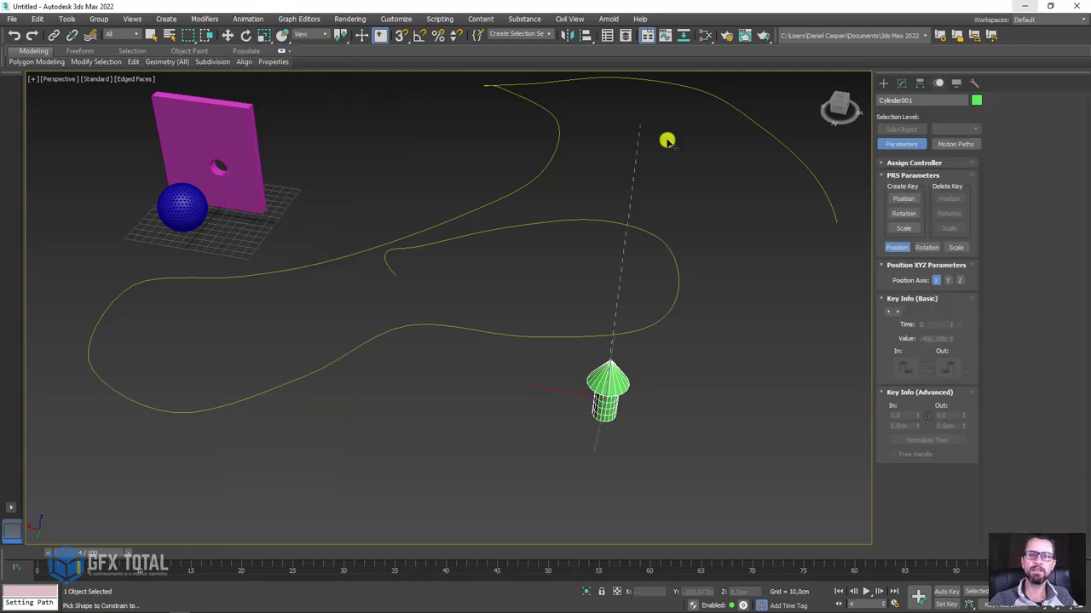
pyautogui.click(492, 334)
pyautogui.moveTo(109, 551)
pyautogui.mouseDown()
pyautogui.moveTo(388, 547)
pyautogui.moveTo(370, 514)
pyautogui.mouseUp()
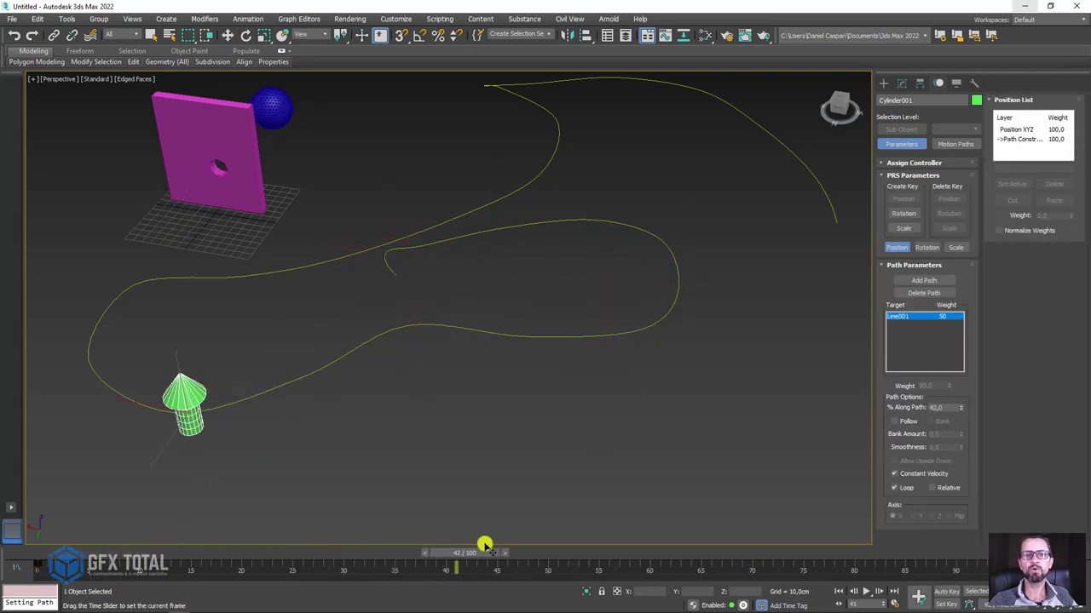
pyautogui.press('w')
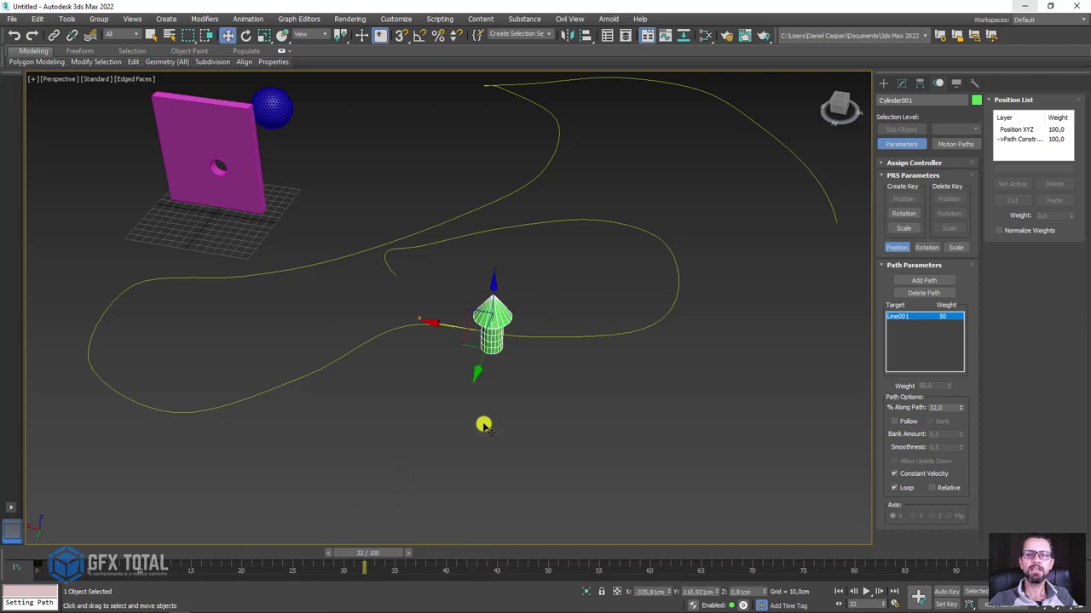
pyautogui.keyDown('alt'); pyautogui.moveTo(483, 421); pyautogui.dragTo(603, 377, button='middle'); pyautogui.keyUp('alt')
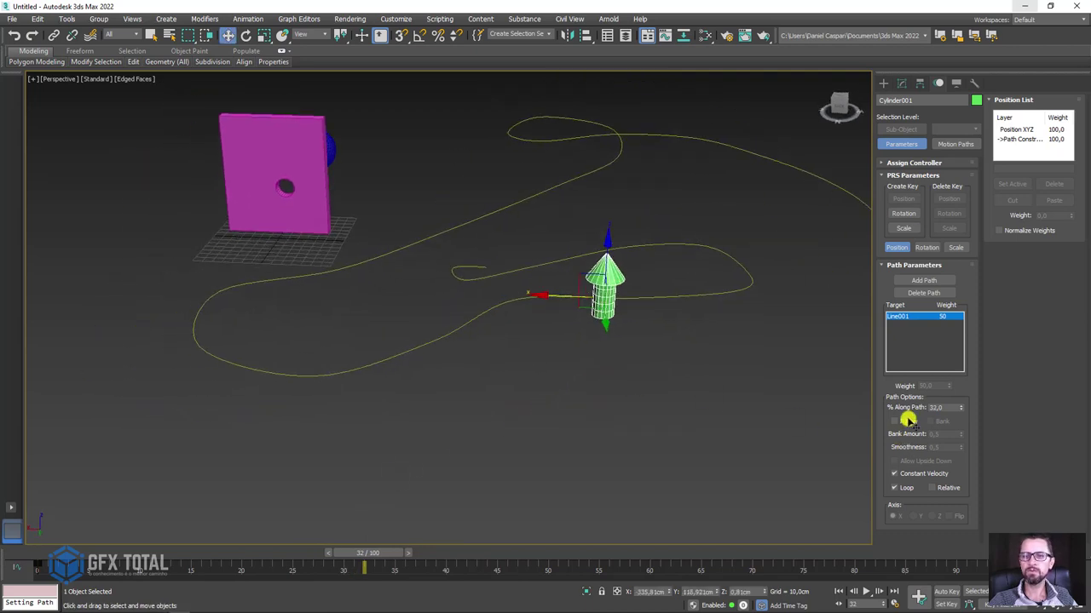
pyautogui.click(884, 82)
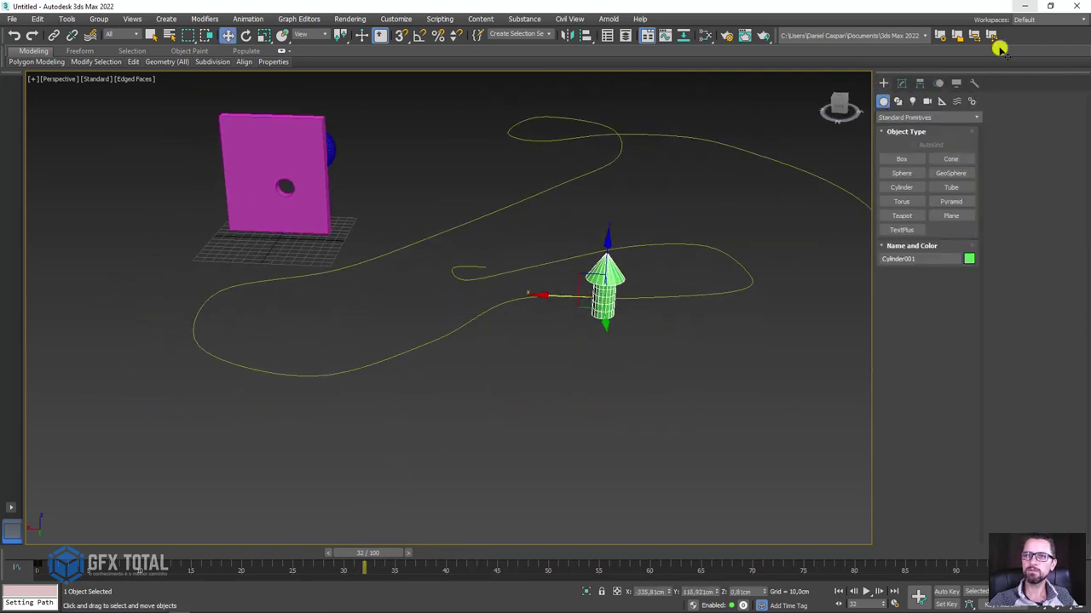
pyautogui.click(937, 83)
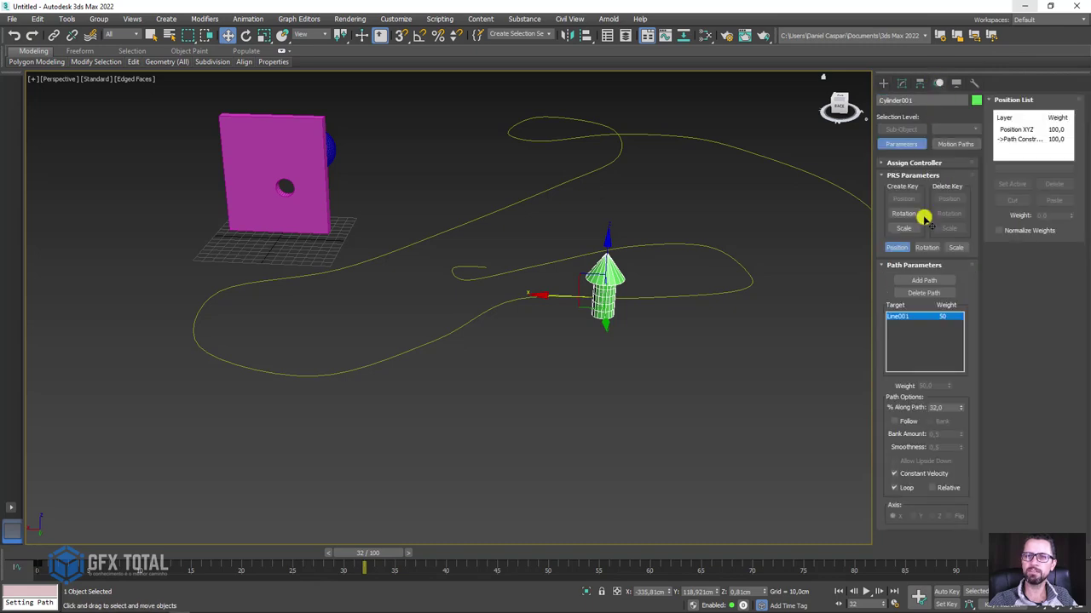
# Enable Follow on the path constraint and scrub to preview the motion
pyautogui.click(896, 420)
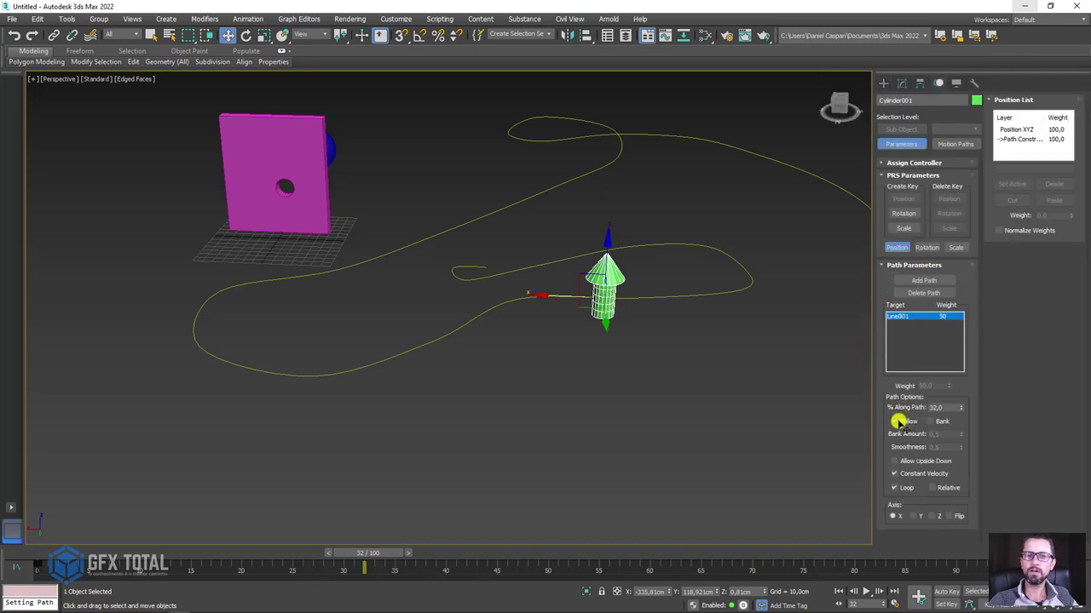
pyautogui.scroll(4, 605, 297)
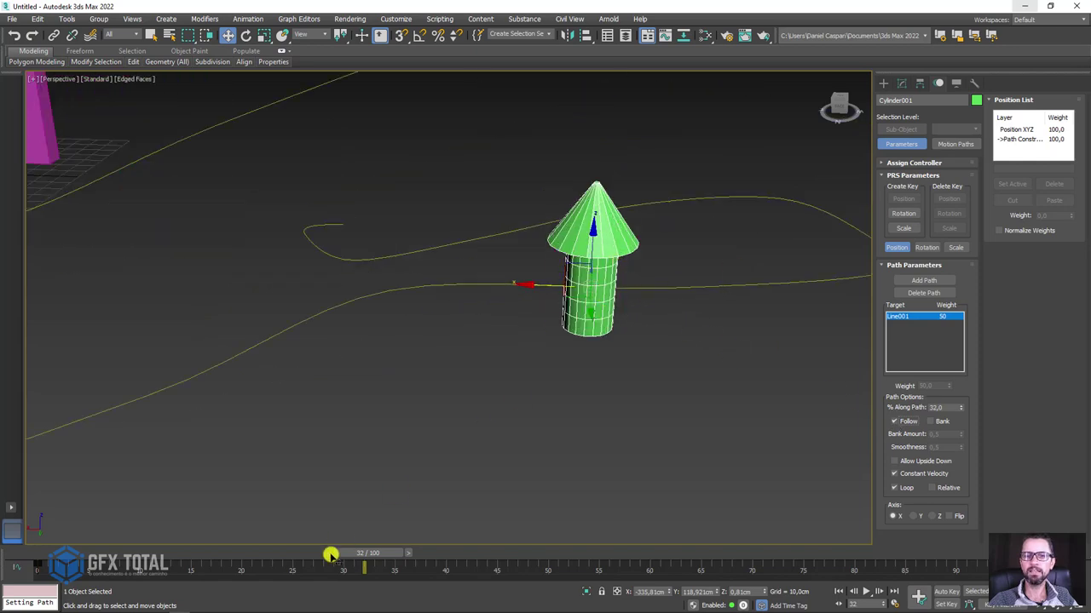
pyautogui.moveTo(330, 555); pyautogui.dragTo(364, 544)
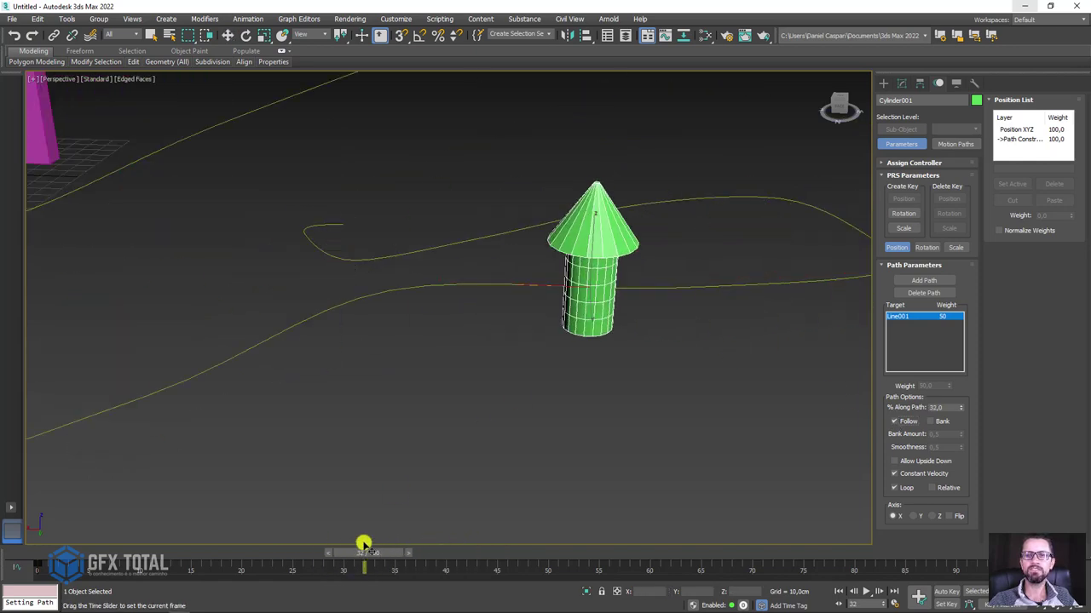
pyautogui.press('w')
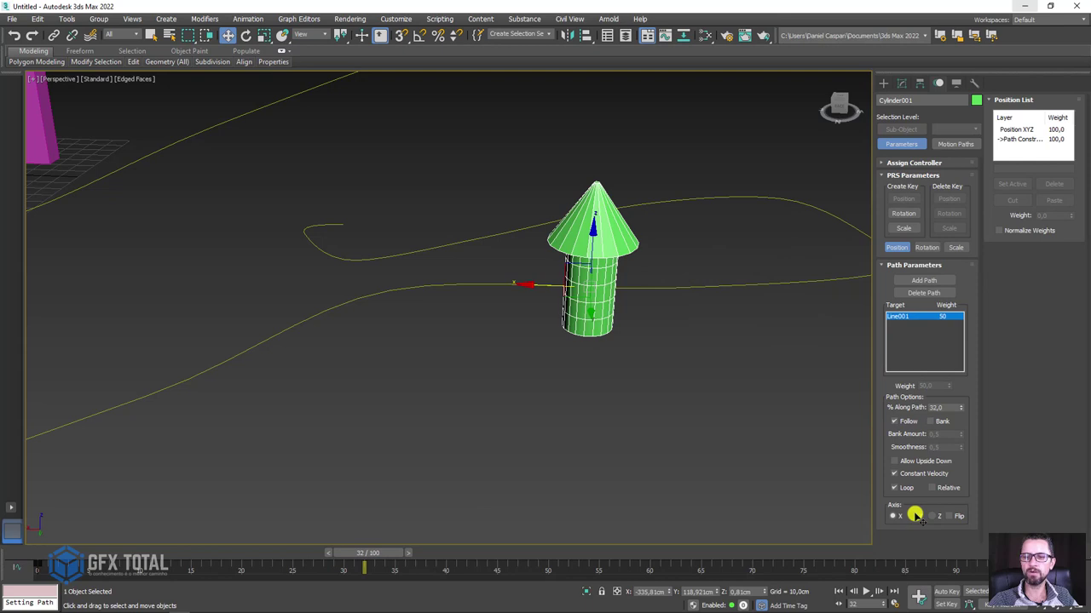
# Set the follow axis to Z, test Flip, and scrub to watch the arrow travel
pyautogui.click(912, 516)
pyautogui.click(927, 517)
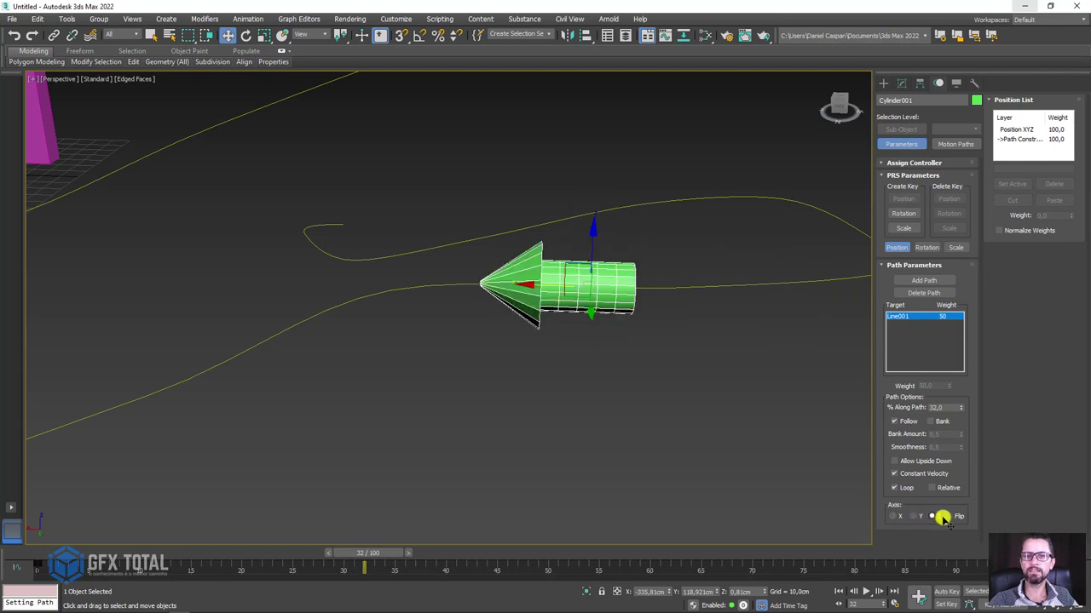
pyautogui.click(948, 515)
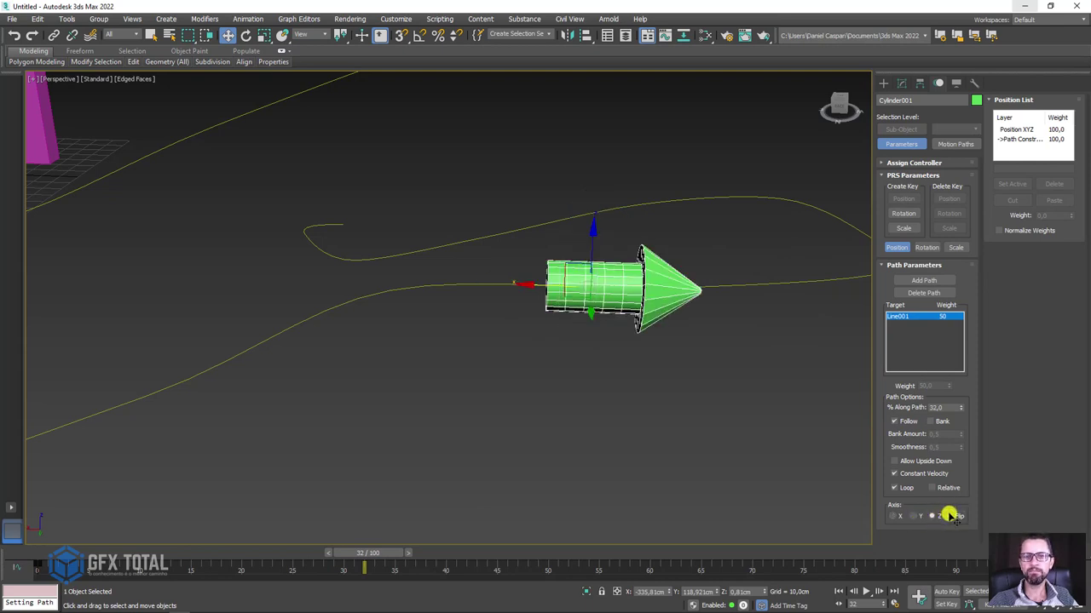
pyautogui.click(948, 515)
pyautogui.press('z')
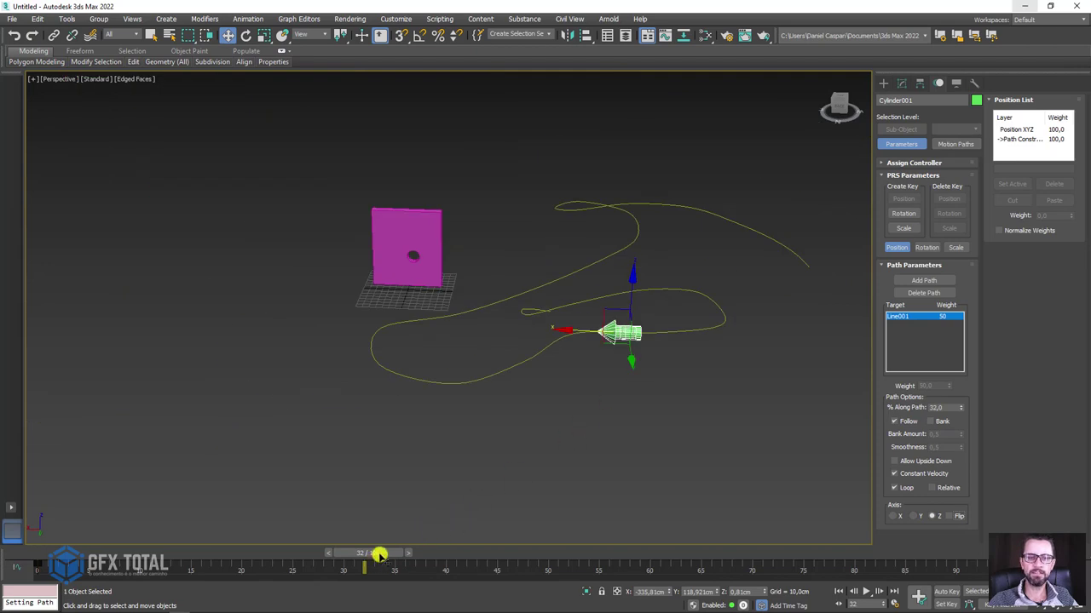
pyautogui.moveTo(388, 553)
pyautogui.mouseDown()
pyautogui.moveTo(395, 572)
pyautogui.moveTo(850, 535)
pyautogui.moveTo(421, 552)
pyautogui.moveTo(287, 574)
pyautogui.mouseUp()
pyautogui.press('w')
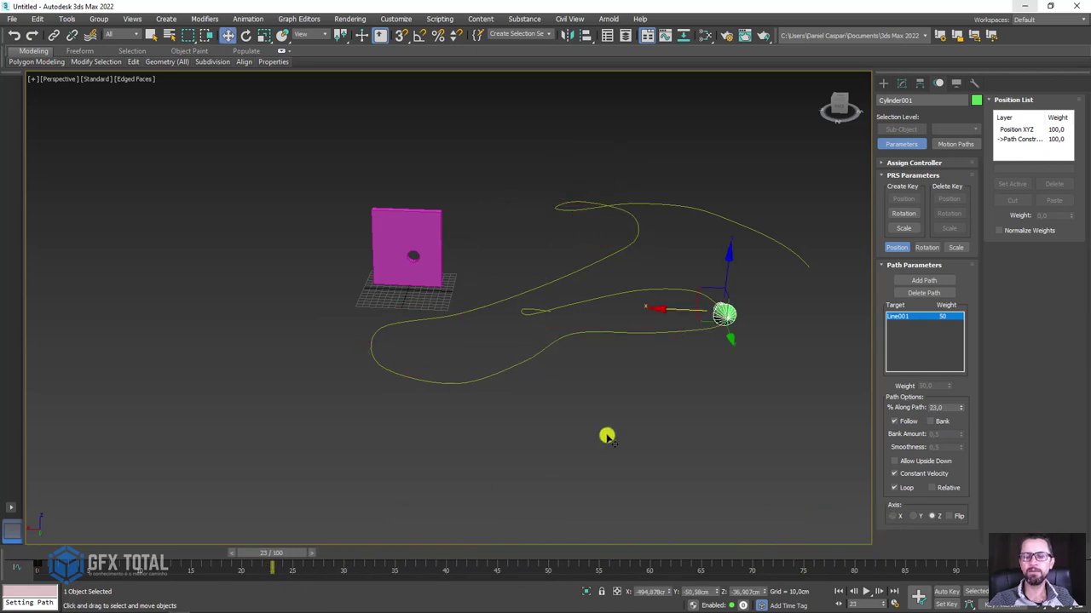
pyautogui.moveTo(605, 436)
pyautogui.keyDown('alt'); pyautogui.mouseDown(button='middle')
pyautogui.moveTo(578, 465)
pyautogui.moveTo(638, 304)
pyautogui.mouseUp(button='middle'); pyautogui.keyUp('alt')
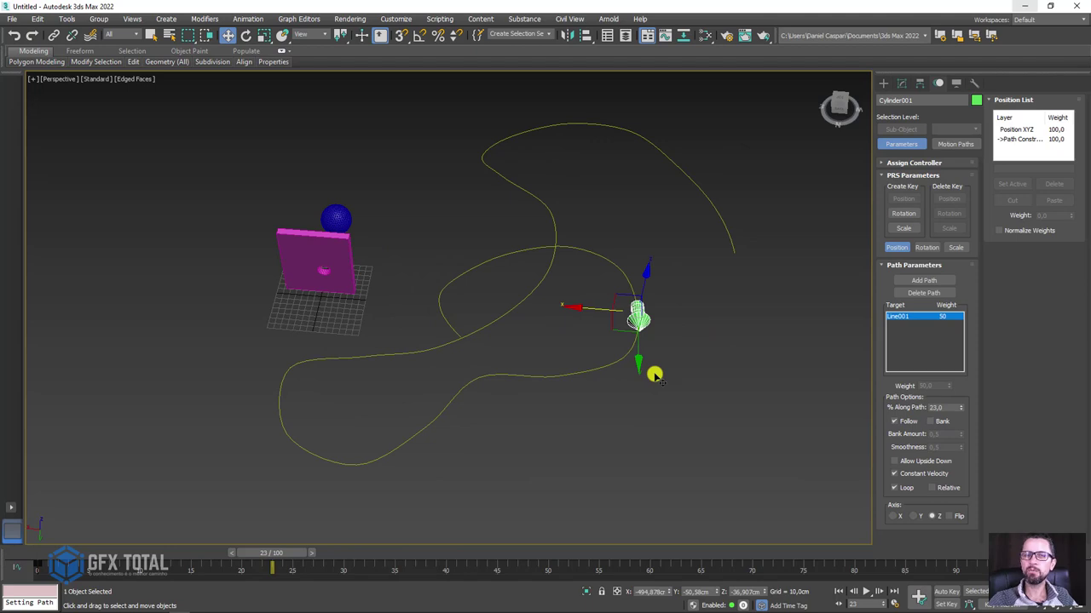
# Create a second geosphere beside the path and enlarge its radius to 35.778 cm
pyautogui.click(884, 83)
pyautogui.click(952, 173)
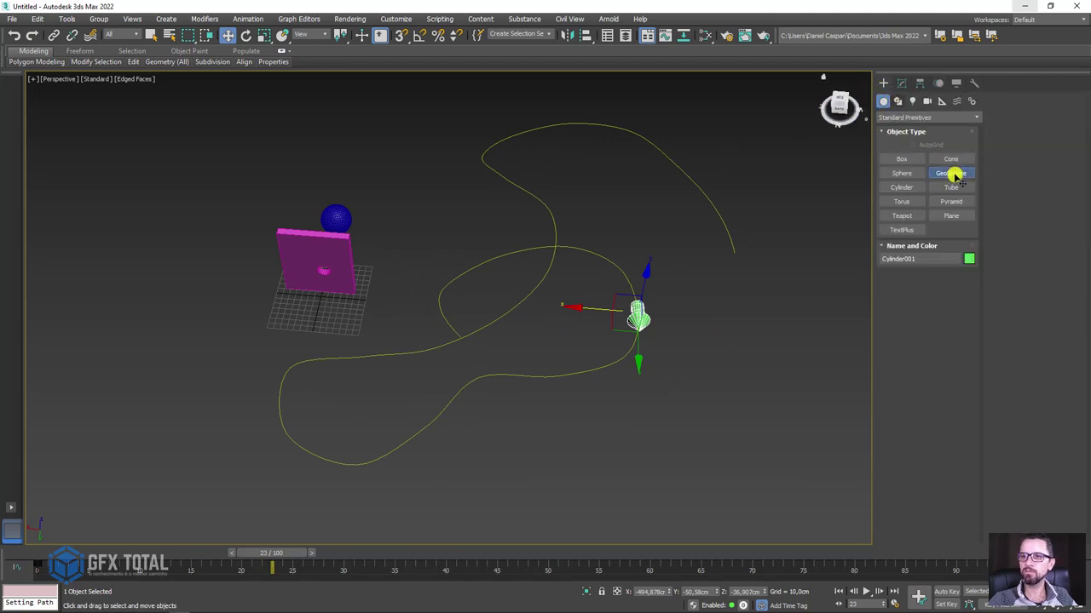
pyautogui.moveTo(729, 362); pyautogui.dragTo(745, 367)
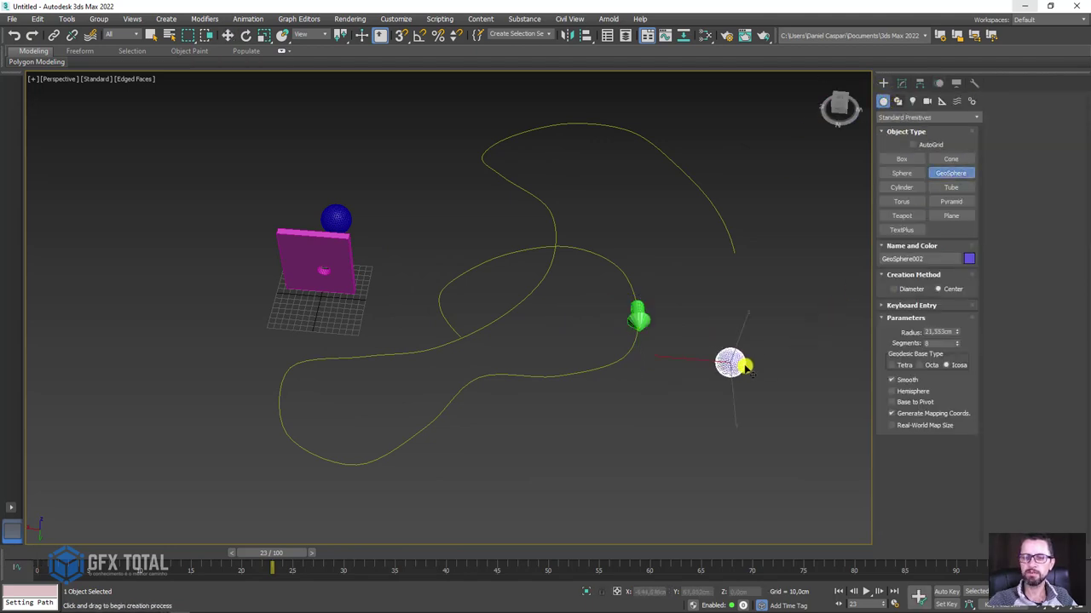
pyautogui.moveTo(745, 367)
pyautogui.keyDown('alt'); pyautogui.mouseDown(button='middle')
pyautogui.moveTo(699, 316)
pyautogui.moveTo(733, 316)
pyautogui.moveTo(679, 328)
pyautogui.moveTo(450, 273)
pyautogui.moveTo(676, 204)
pyautogui.mouseUp(button='middle'); pyautogui.keyUp('alt')
pyautogui.click(901, 83)
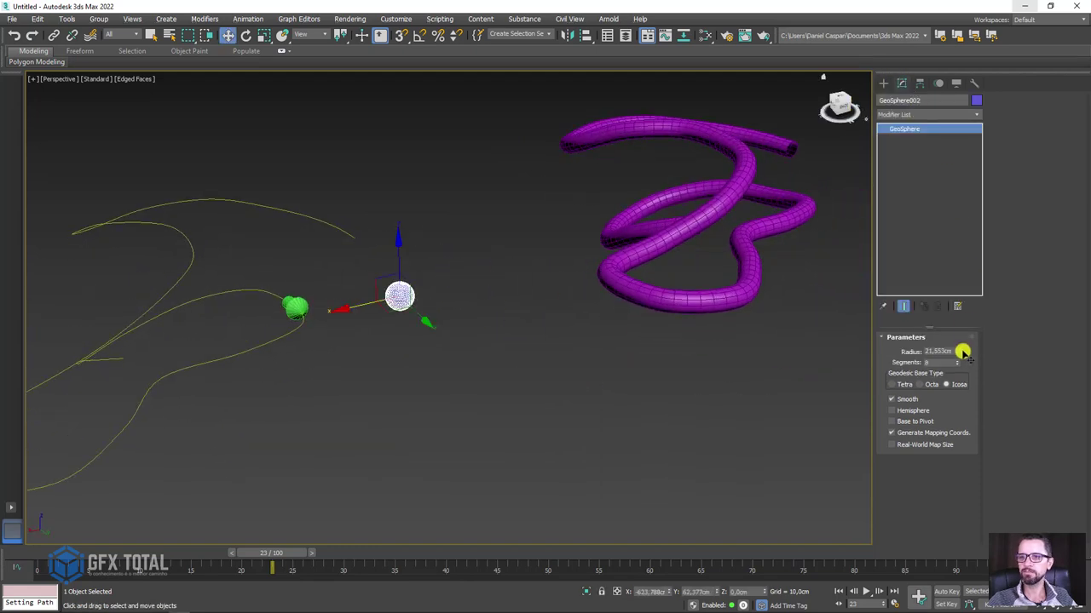
pyautogui.moveTo(963, 352); pyautogui.dragTo(954, 312)
pyautogui.moveTo(512, 310)
pyautogui.keyDown('alt'); pyautogui.mouseDown(button='middle')
pyautogui.moveTo(578, 345)
pyautogui.moveTo(530, 281)
pyautogui.mouseUp(button='middle'); pyautogui.keyUp('alt')
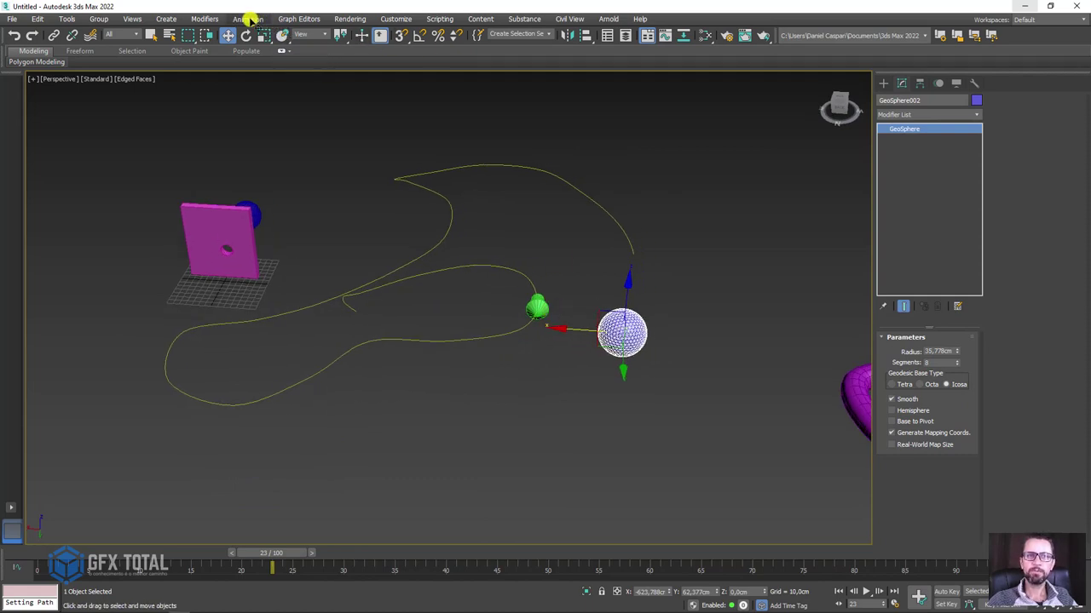
pyautogui.moveTo(662, 322); pyautogui.dragTo(550, 351, button='middle')
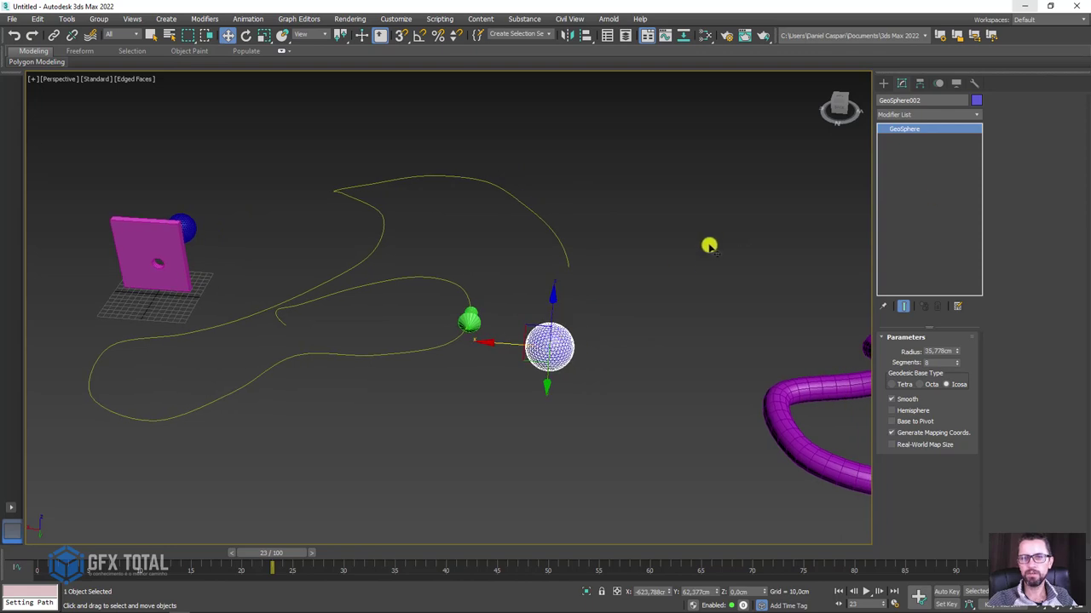
# Choose Space Warps FFD(Cyl) and drag a cage over the geosphere in Front wireframe view
pyautogui.click(883, 83)
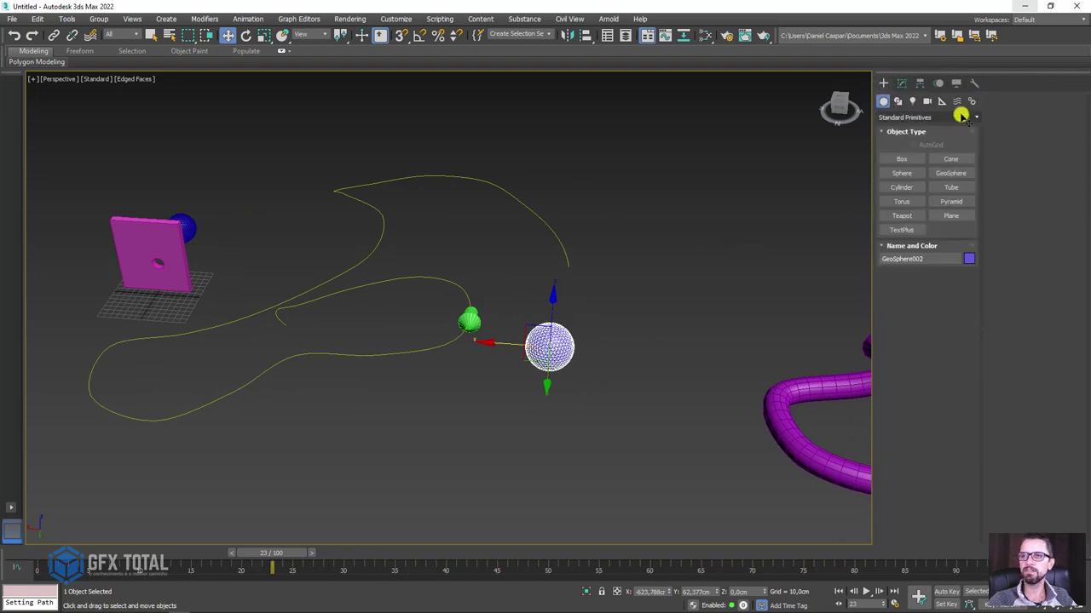
pyautogui.click(956, 102)
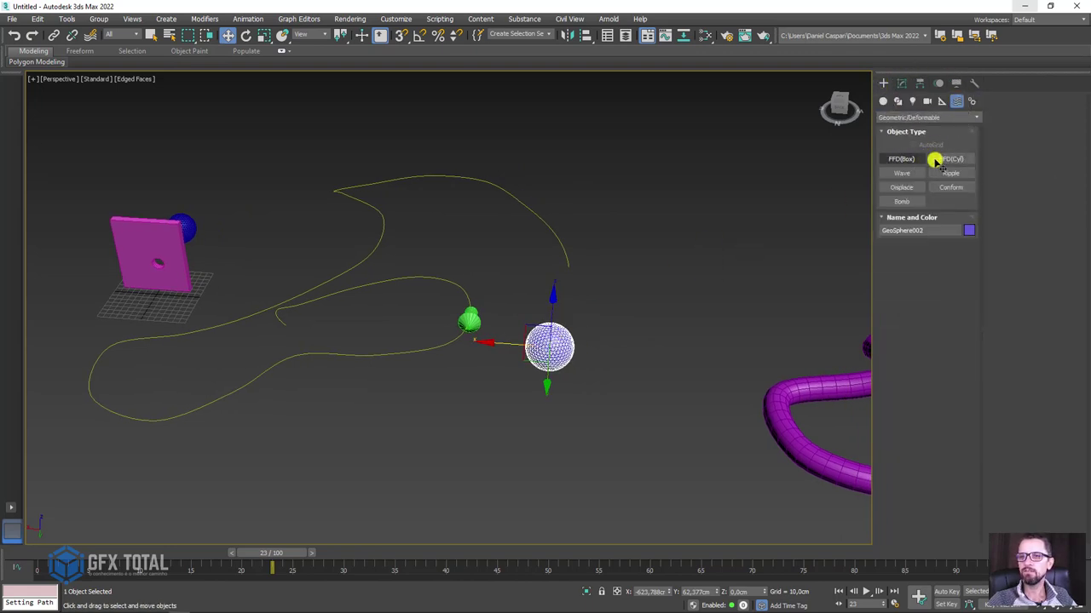
pyautogui.click(951, 159)
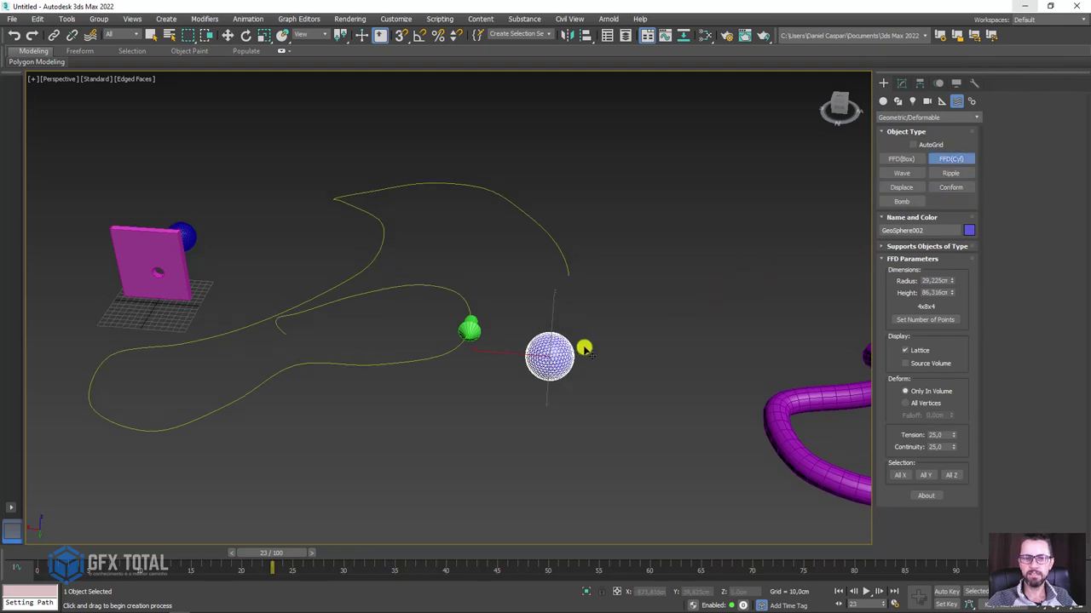
pyautogui.moveTo(588, 356); pyautogui.dragTo(594, 373, button='middle')
pyautogui.press('t')
pyautogui.scroll(-3, 589, 364)
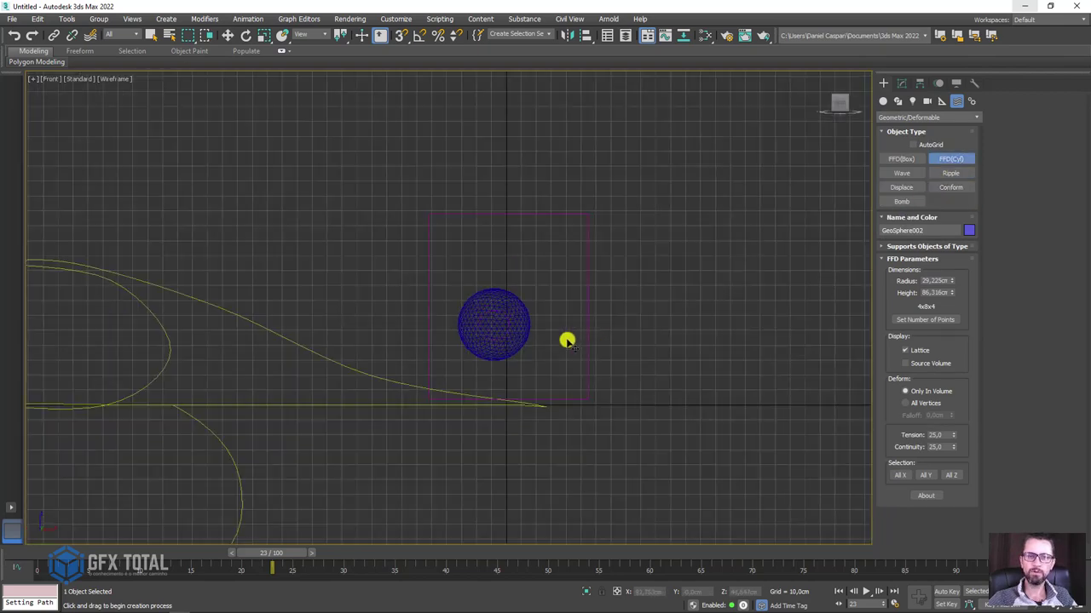
pyautogui.press('f')
pyautogui.scroll(8, 379, 350)
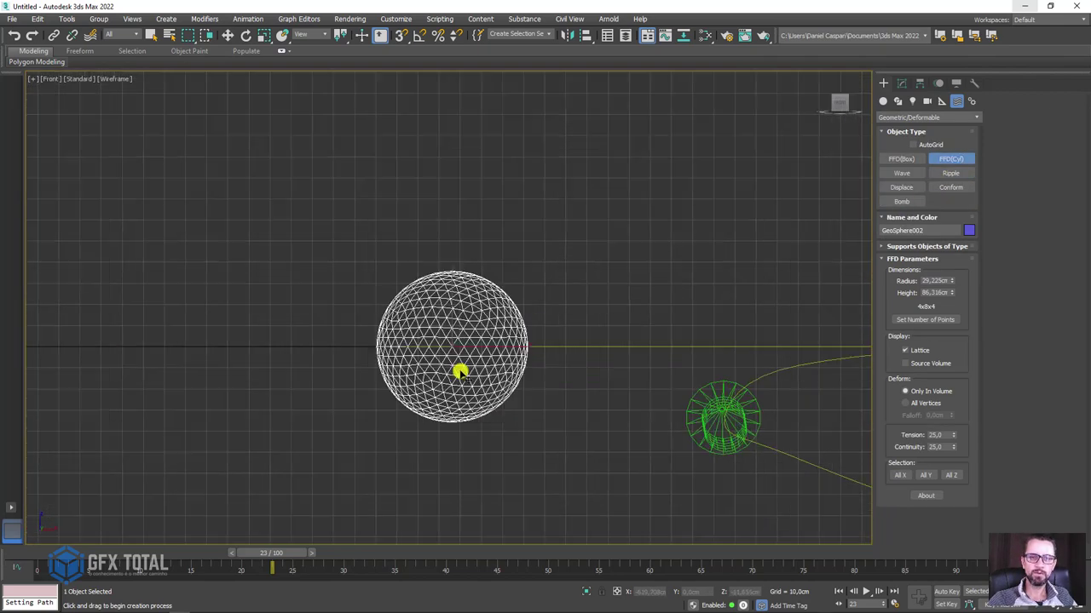
pyautogui.moveTo(451, 347)
pyautogui.mouseDown()
pyautogui.moveTo(507, 386)
pyautogui.moveTo(482, 364)
pyautogui.mouseUp()
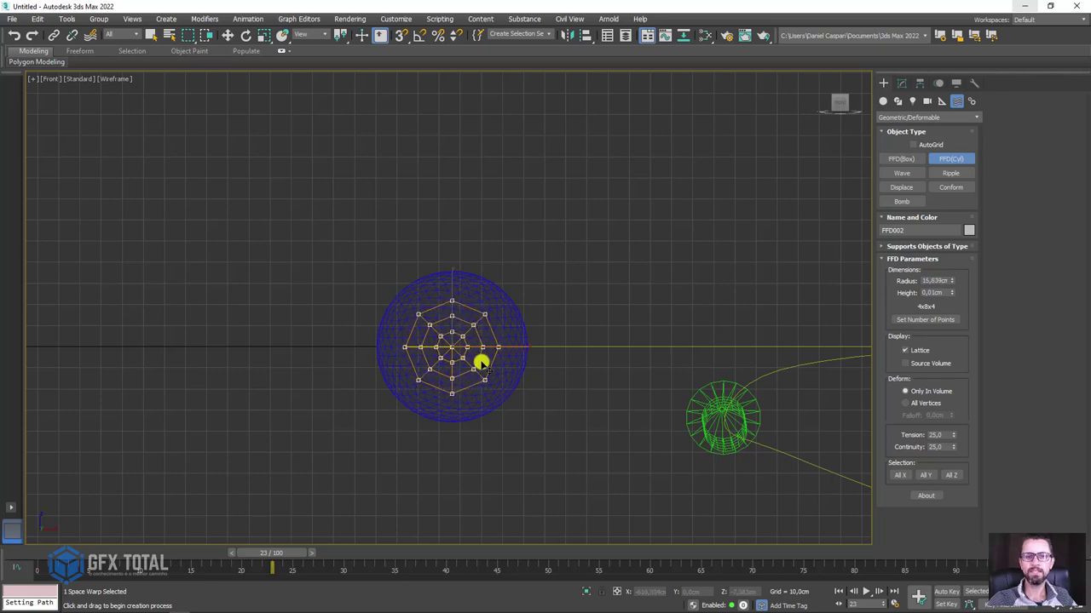
pyautogui.scroll(-5, 482, 364)
pyautogui.scroll(2, 511, 366)
# Cancel the FFD cage, deselect the geosphere and toggle the viewport shading with F3
pyautogui.rightClick(518, 366)
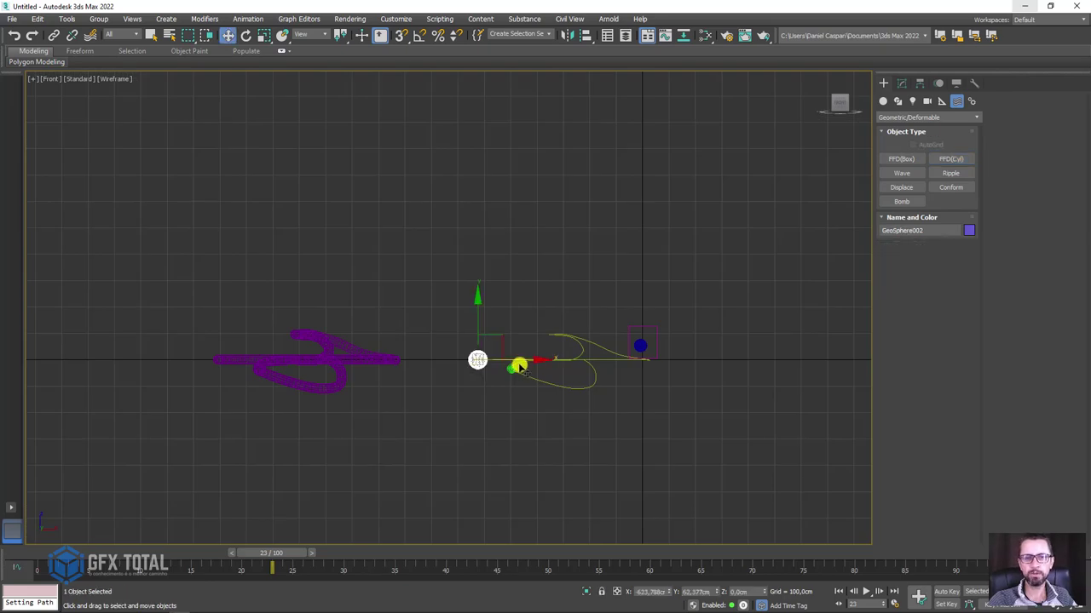
pyautogui.click(490, 404)
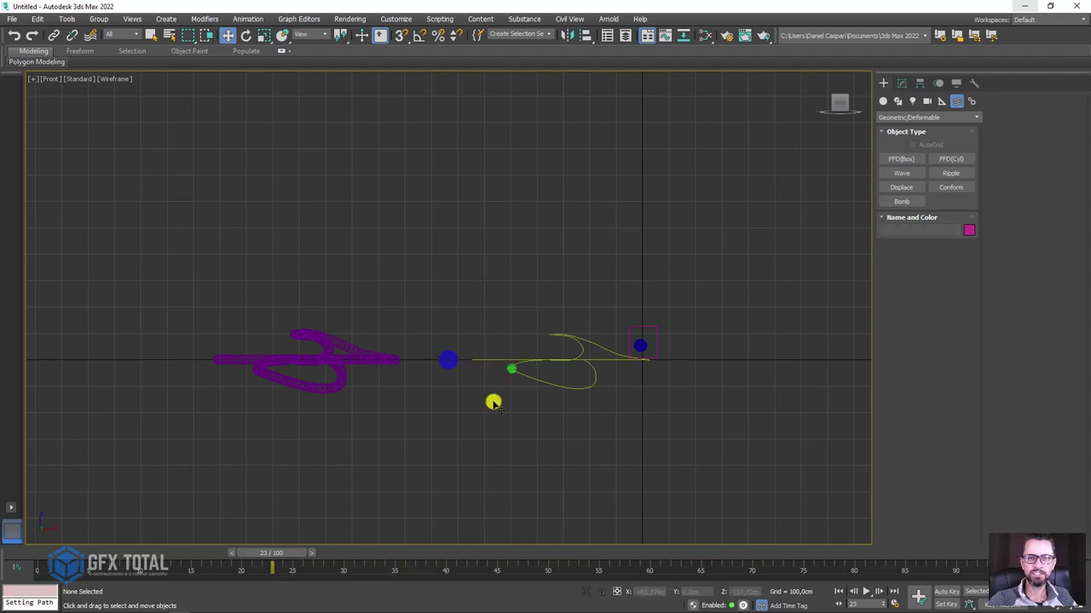
pyautogui.scroll(5, 452, 363)
pyautogui.scroll(5, 511, 368)
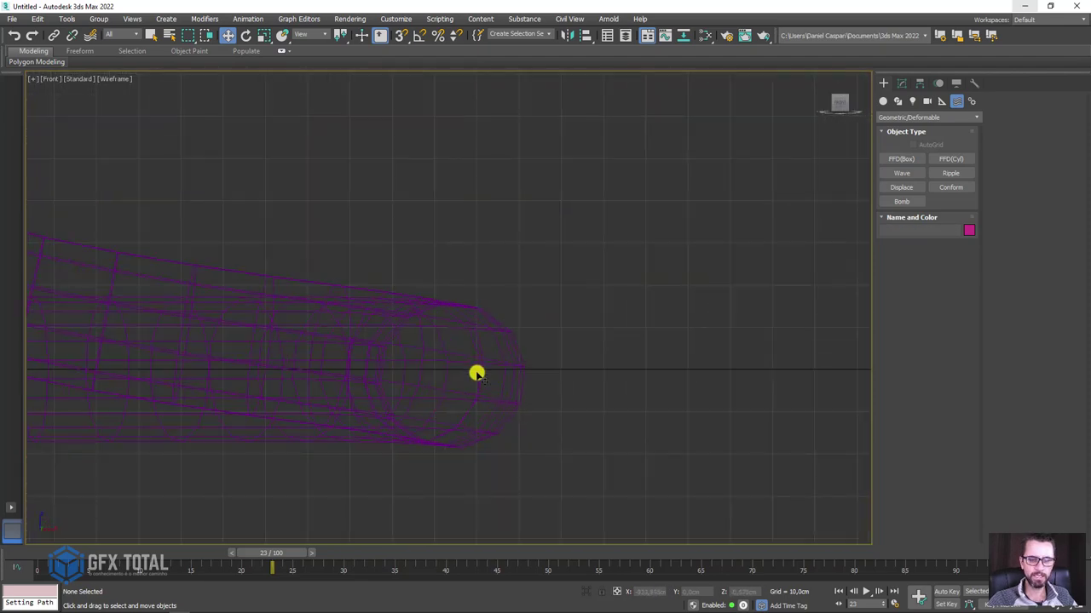
pyautogui.press('F3')
pyautogui.press('F3')
pyautogui.scroll(-3, 502, 345)
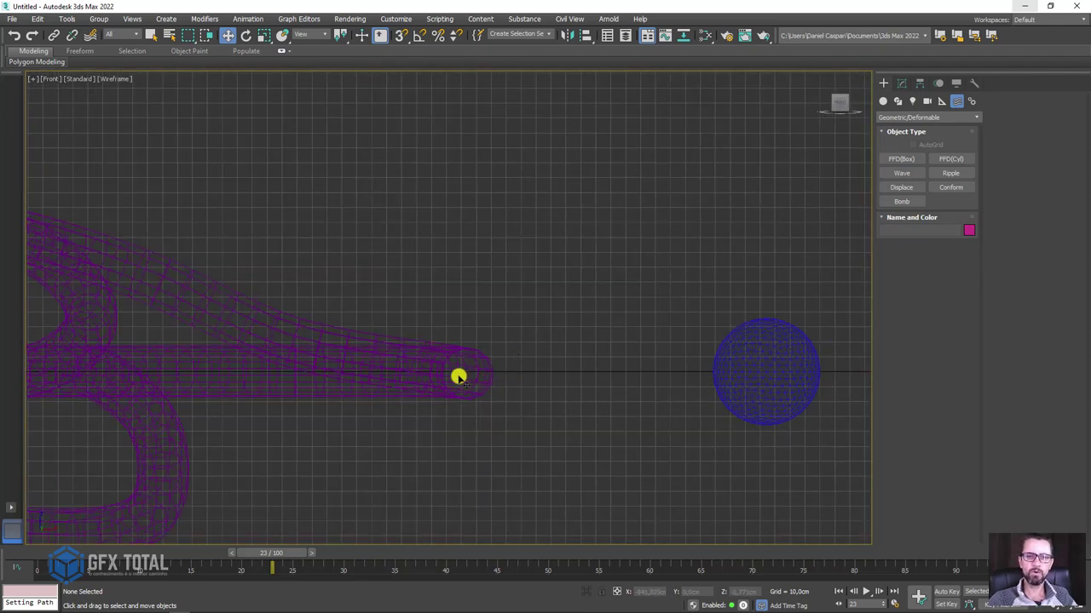
pyautogui.scroll(2, 460, 375)
pyautogui.scroll(-4, 467, 373)
# Box-select the tube Line002 and set its object colour to light yellow-green
pyautogui.rightClick(469, 372)
pyautogui.moveTo(466, 309); pyautogui.dragTo(444, 412)
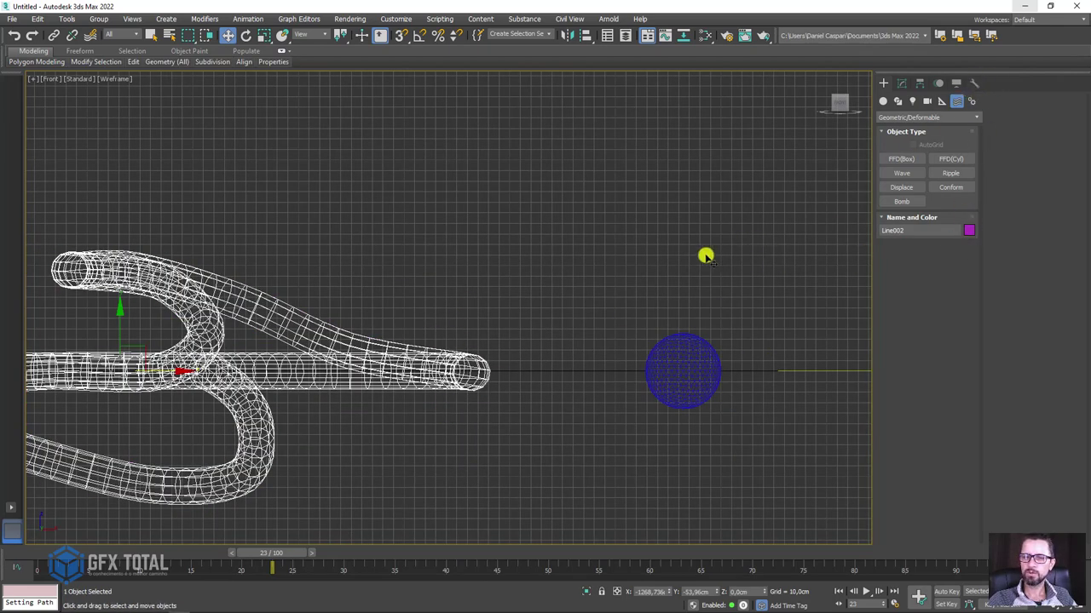
pyautogui.click(969, 230)
pyautogui.click(511, 277)
pyautogui.click(603, 365)
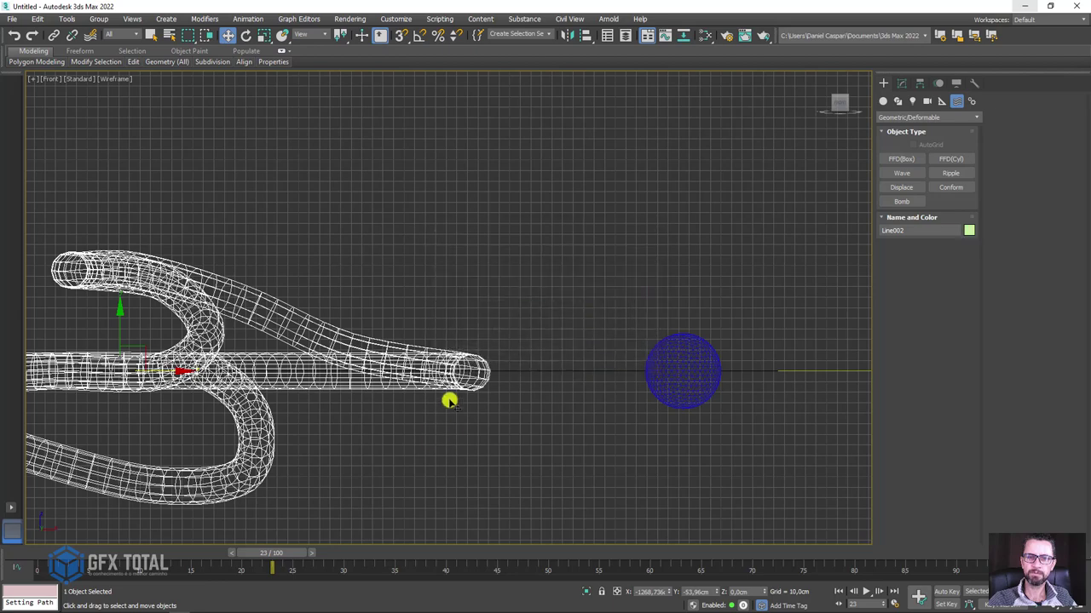
pyautogui.scroll(5, 477, 388)
pyautogui.click(551, 389)
pyautogui.scroll(1, 517, 357)
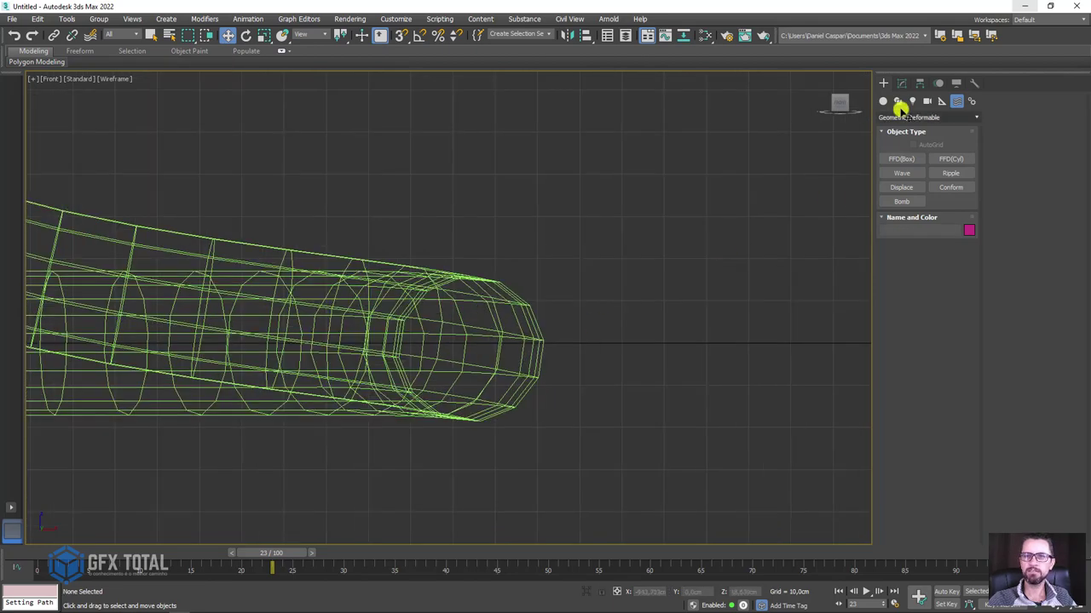
# Drag an FFD(Cyl) cage at the green tube's open end, then view it in Perspective
pyautogui.click(948, 159)
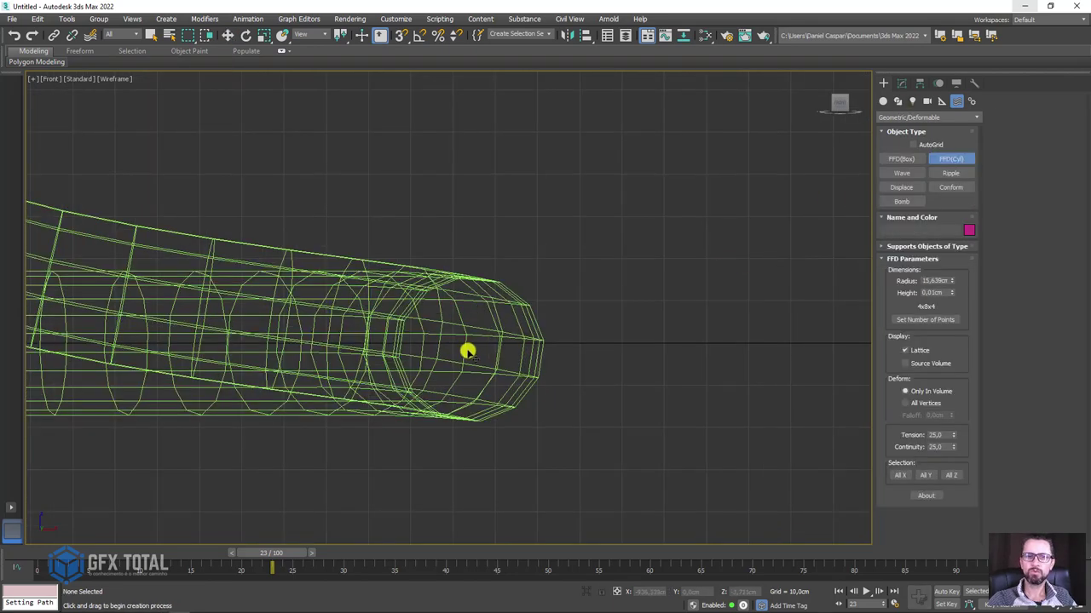
pyautogui.moveTo(470, 352); pyautogui.dragTo(516, 391)
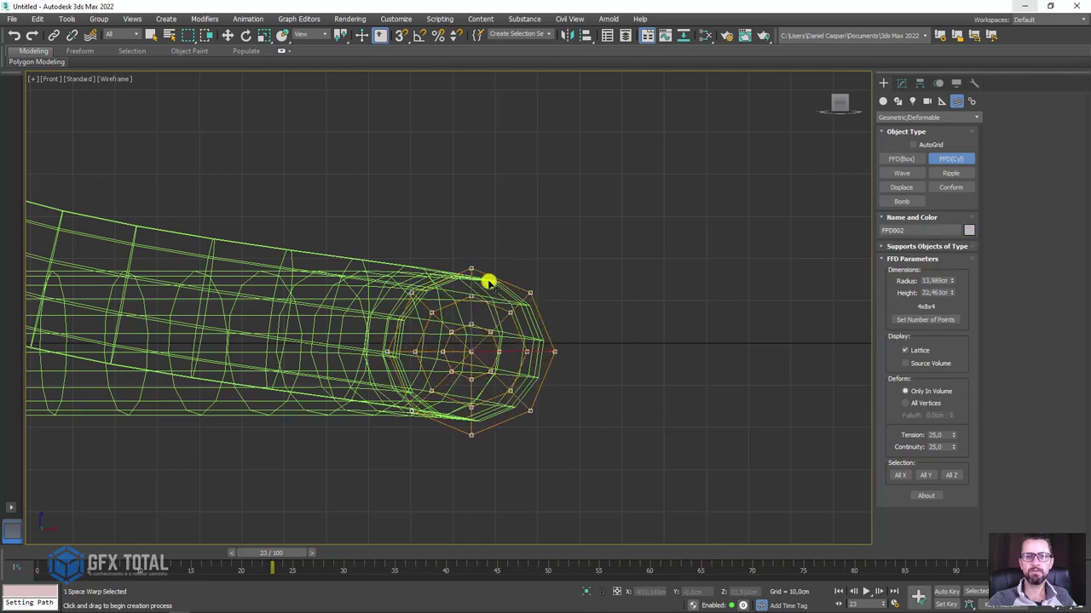
pyautogui.press('w')
pyautogui.scroll(-3, 586, 309)
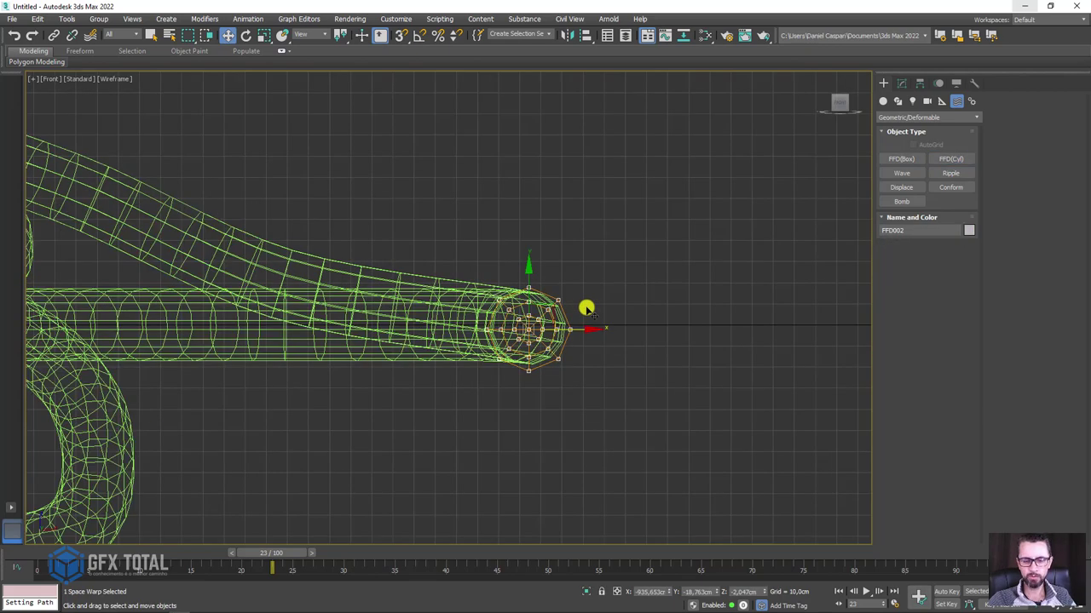
pyautogui.press('p')
pyautogui.scroll(-2, 662, 331)
pyautogui.scroll(5, 647, 378)
pyautogui.keyDown('alt'); pyautogui.moveTo(718, 361); pyautogui.dragTo(725, 319, button='middle'); pyautogui.keyUp('alt')
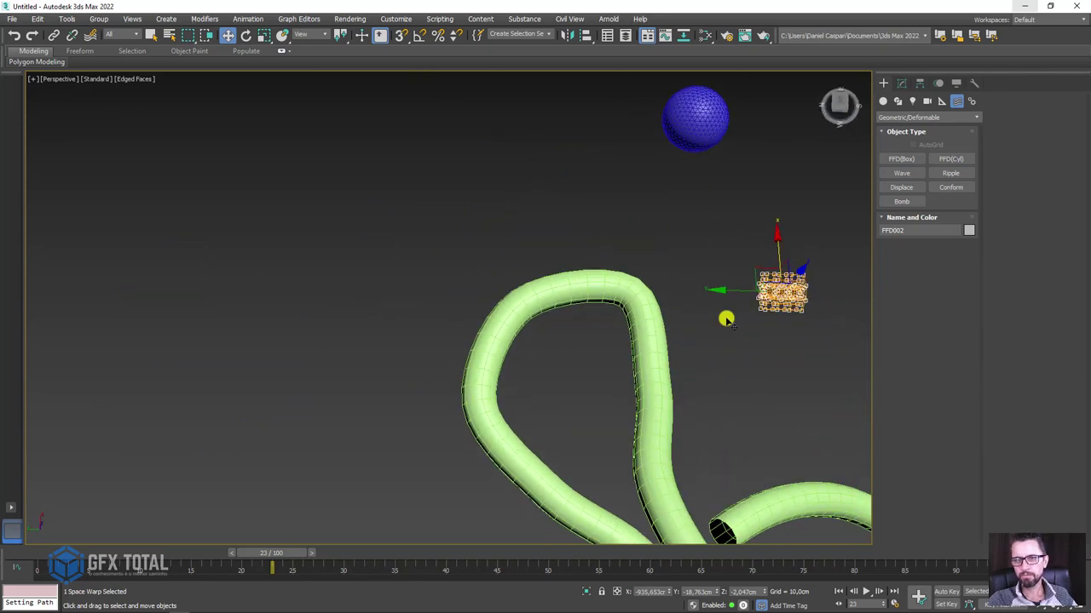
pyautogui.scroll(2, 750, 306)
pyautogui.moveTo(784, 298); pyautogui.dragTo(614, 335, button='middle')
pyautogui.scroll(-2, 597, 273)
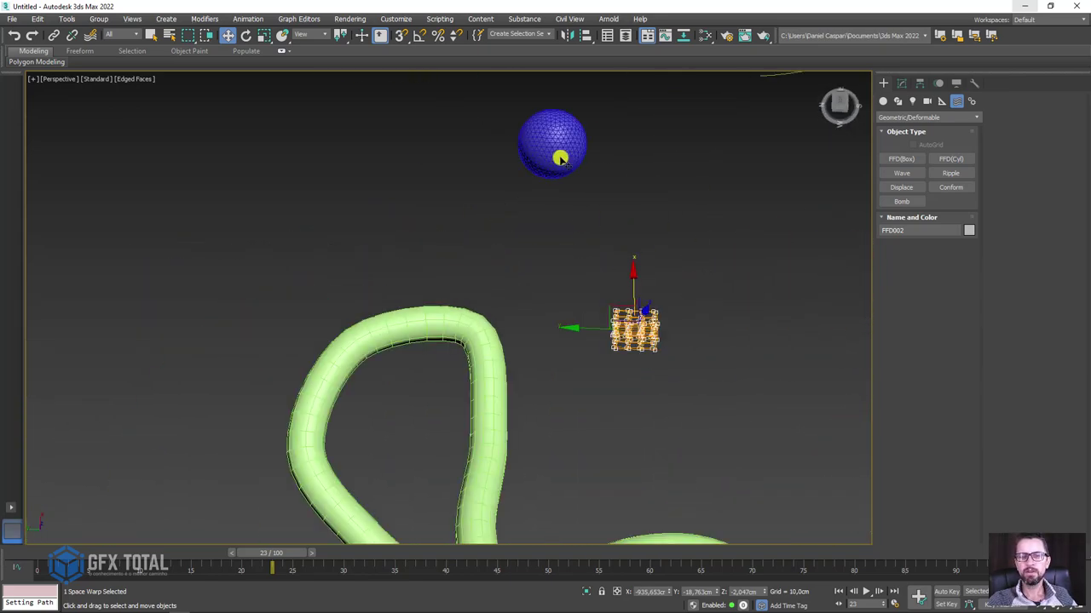
pyautogui.click(903, 84)
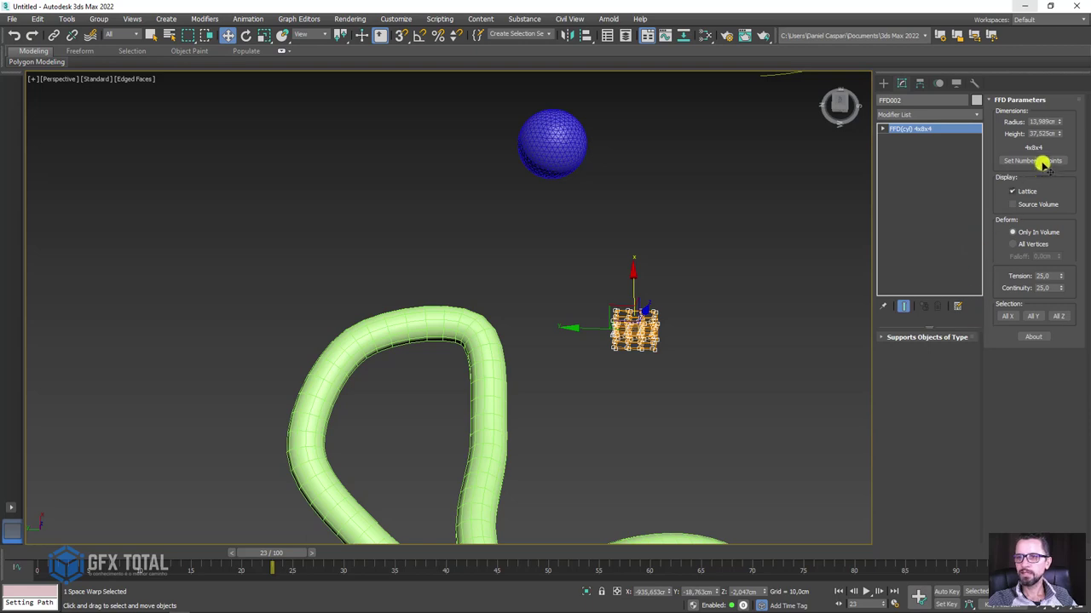
# Set FFD002's height to 103.194 cm and its lattice to 5 height points (4x8x5)
pyautogui.moveTo(1060, 134); pyautogui.dragTo(1061, 109)
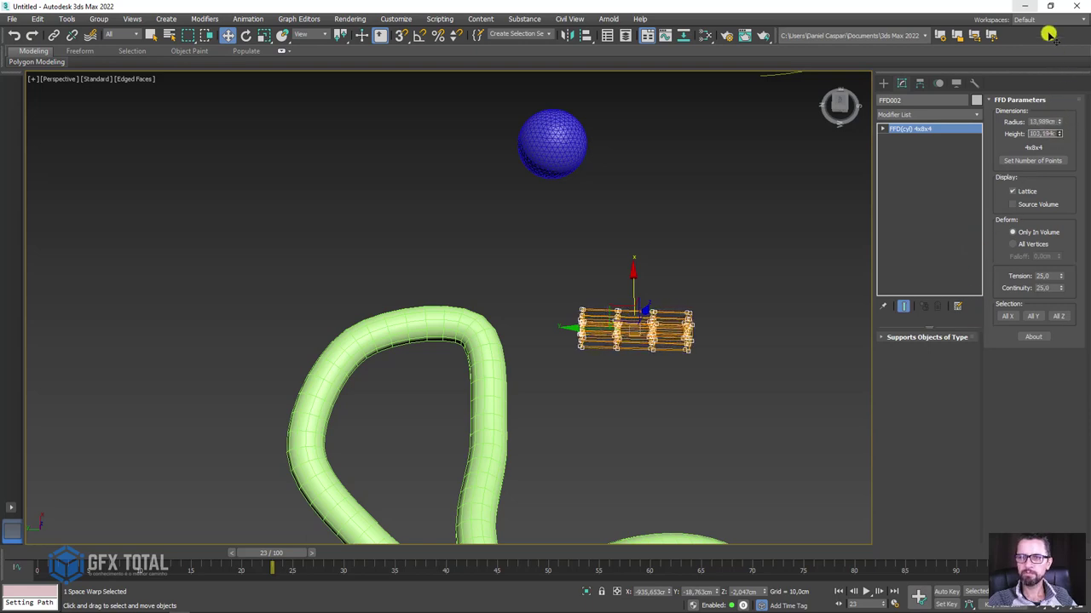
pyautogui.click(1033, 161)
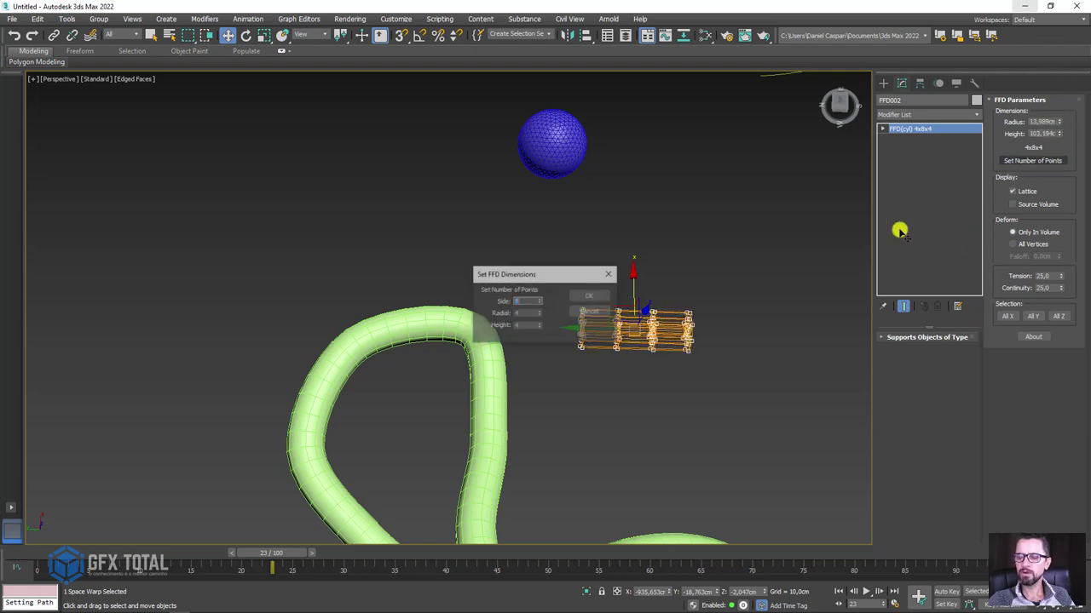
pyautogui.doubleClick(522, 327)
pyautogui.write('5')
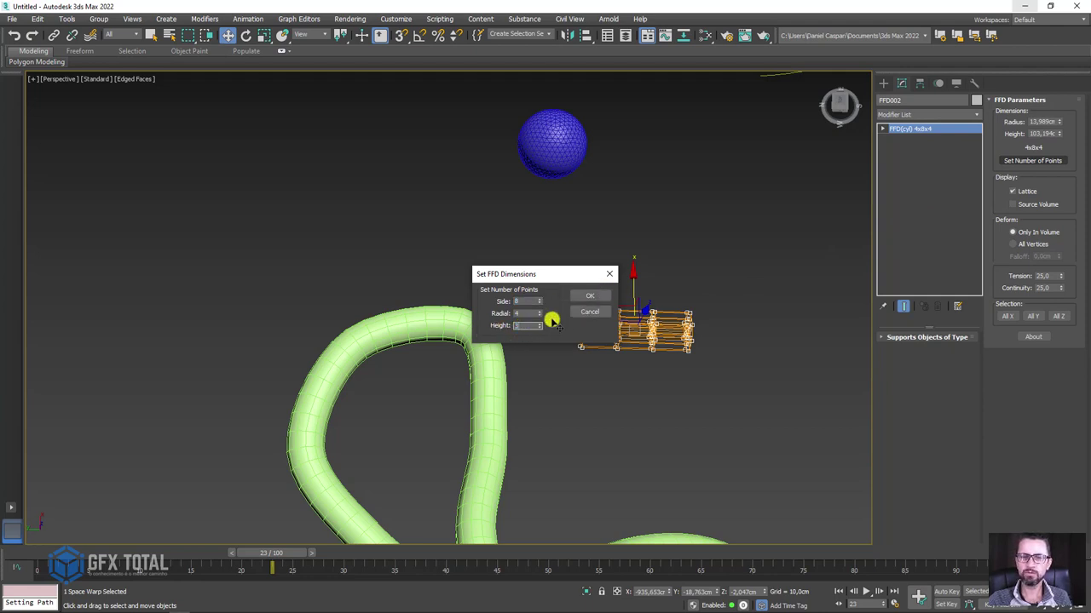
pyautogui.click(589, 294)
pyautogui.scroll(5, 615, 329)
pyautogui.scroll(-7, 576, 297)
pyautogui.moveTo(565, 341)
pyautogui.keyDown('alt'); pyautogui.mouseDown(button='middle')
pyautogui.moveTo(672, 354)
pyautogui.moveTo(701, 332)
pyautogui.moveTo(622, 319)
pyautogui.mouseUp(button='middle'); pyautogui.keyUp('alt')
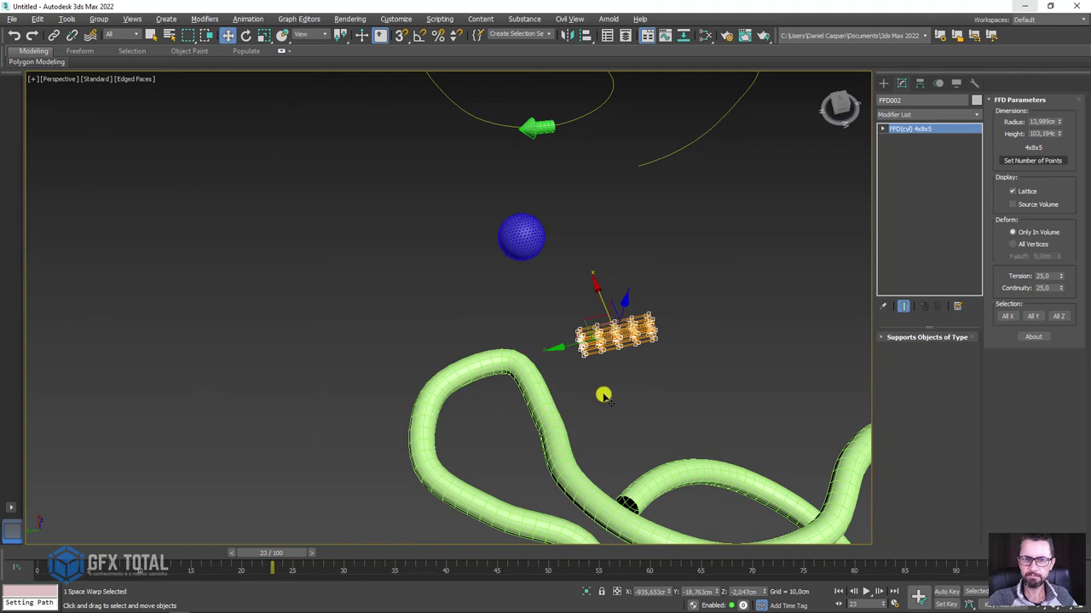
# Zoom toward the lattice and expand FFD(cyl) 4x8x5 in the modifier stack
pyautogui.moveTo(602, 397)
pyautogui.keyDown('alt'); pyautogui.mouseDown(button='middle')
pyautogui.moveTo(548, 367)
pyautogui.moveTo(567, 355)
pyautogui.mouseUp(button='middle'); pyautogui.keyUp('alt')
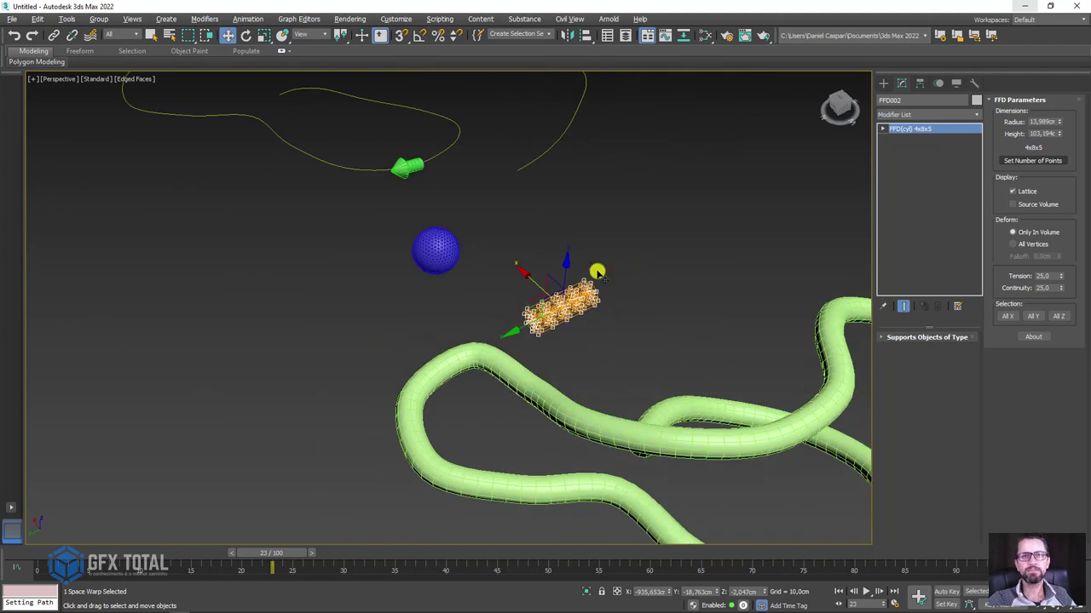
pyautogui.moveTo(612, 291)
pyautogui.mouseDown()
pyautogui.moveTo(518, 299)
pyautogui.moveTo(594, 324)
pyautogui.moveTo(594, 406)
pyautogui.mouseUp()
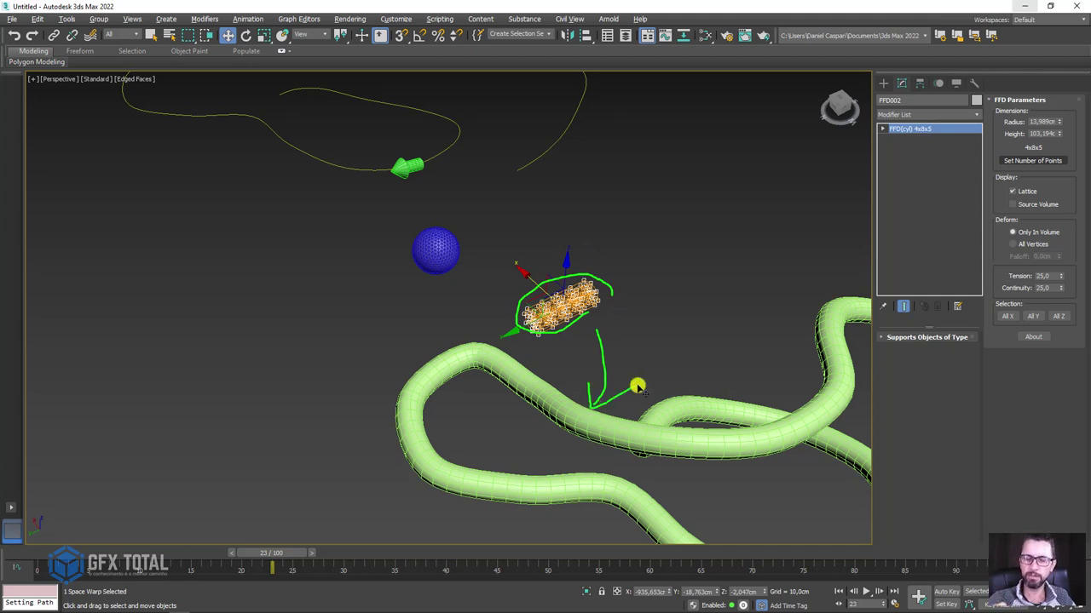
pyautogui.scroll(1, 612, 348)
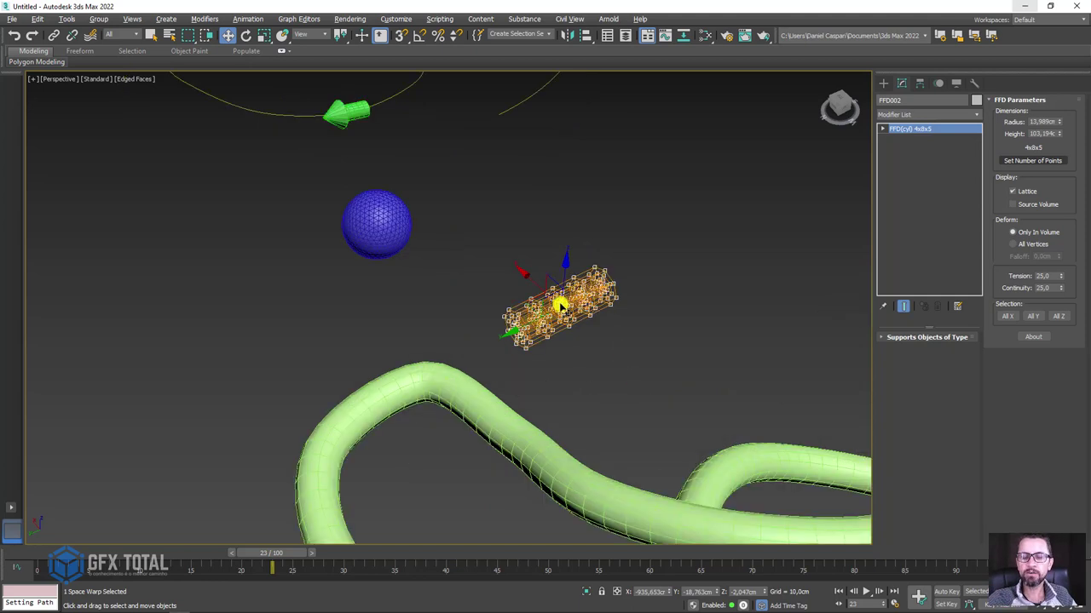
pyautogui.scroll(1, 606, 341)
pyautogui.scroll(1, 606, 341)
pyautogui.click(882, 129)
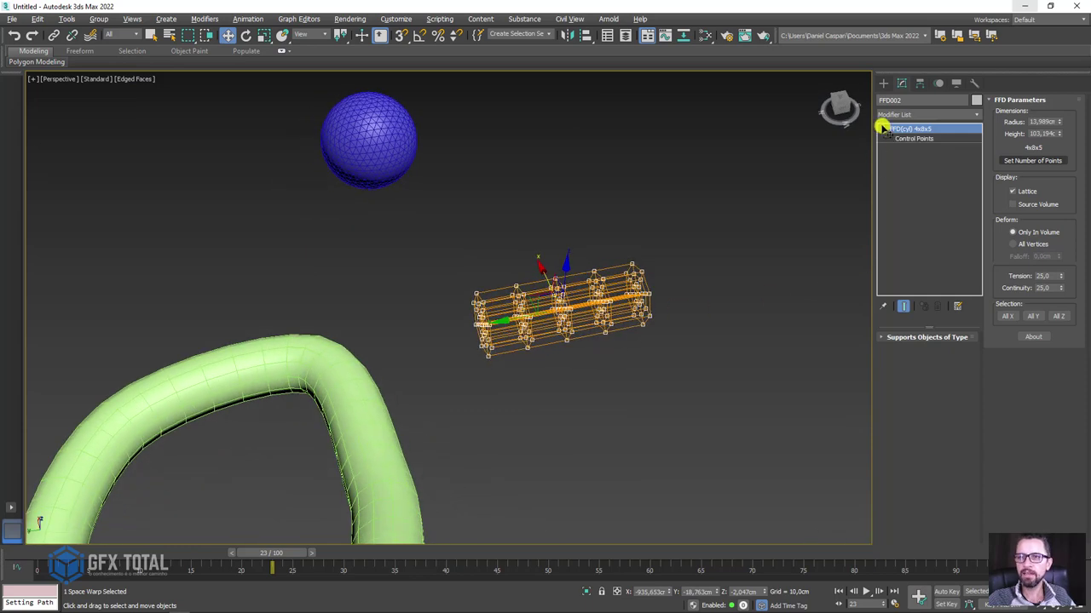
pyautogui.keyDown('alt'); pyautogui.moveTo(621, 298); pyautogui.dragTo(553, 264, button='middle'); pyautogui.keyUp('alt')
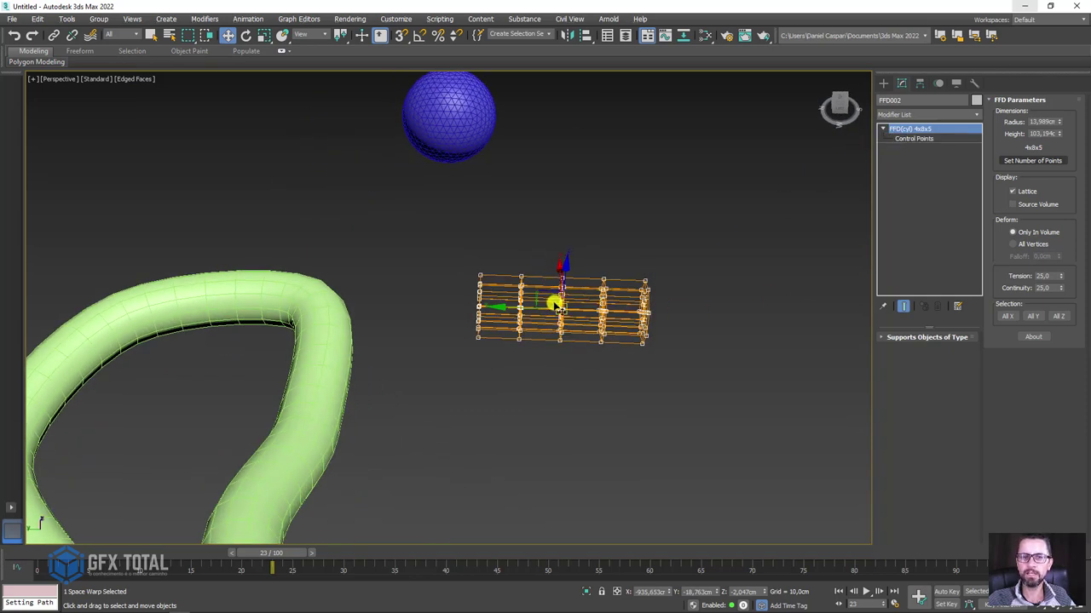
# Enter Control Points and uniformly scale a column of lattice points to distort the cage
pyautogui.click(905, 138)
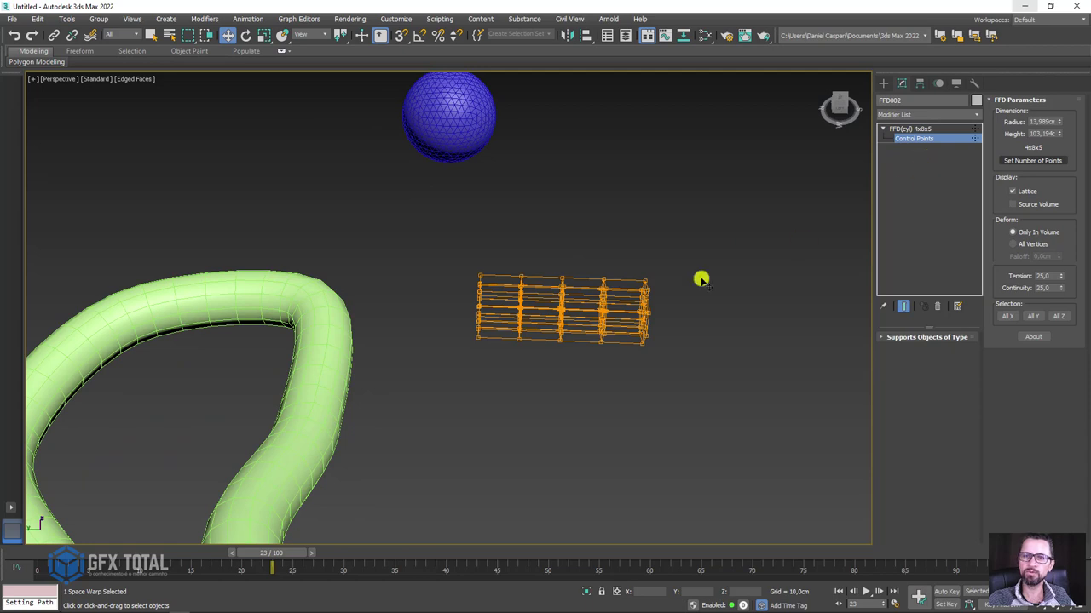
pyautogui.moveTo(554, 247); pyautogui.dragTo(573, 382)
pyautogui.press('e')
pyautogui.press('r')
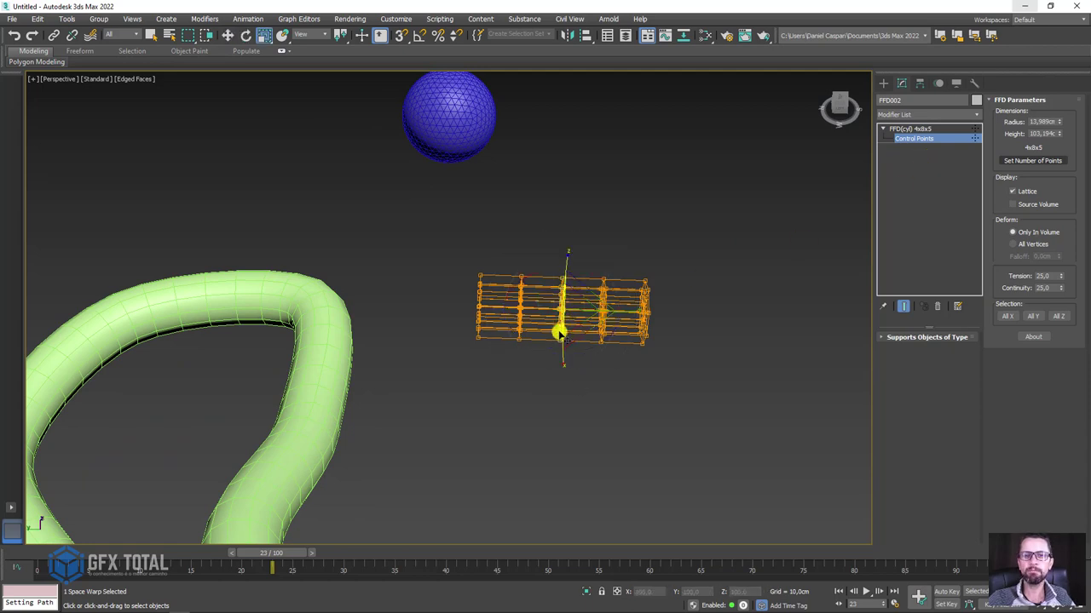
pyautogui.keyDown('alt'); pyautogui.moveTo(557, 329); pyautogui.dragTo(620, 322, button='middle'); pyautogui.keyUp('alt')
pyautogui.moveTo(587, 296); pyautogui.dragTo(613, 290)
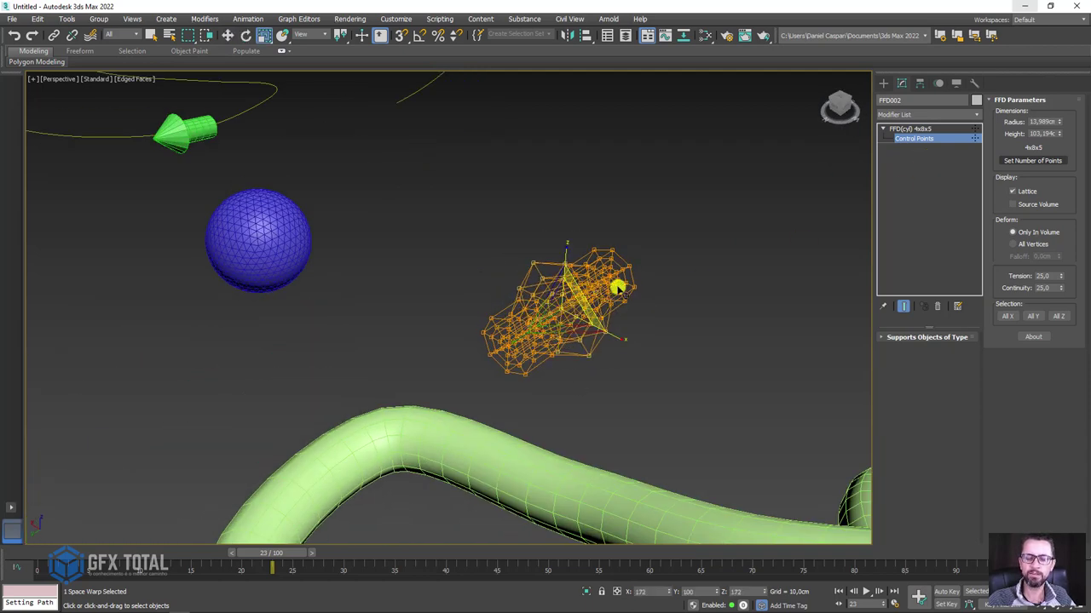
pyautogui.moveTo(613, 290)
pyautogui.keyDown('alt'); pyautogui.mouseDown(button='middle')
pyautogui.moveTo(587, 309)
pyautogui.moveTo(512, 251)
pyautogui.mouseUp(button='middle'); pyautogui.keyUp('alt')
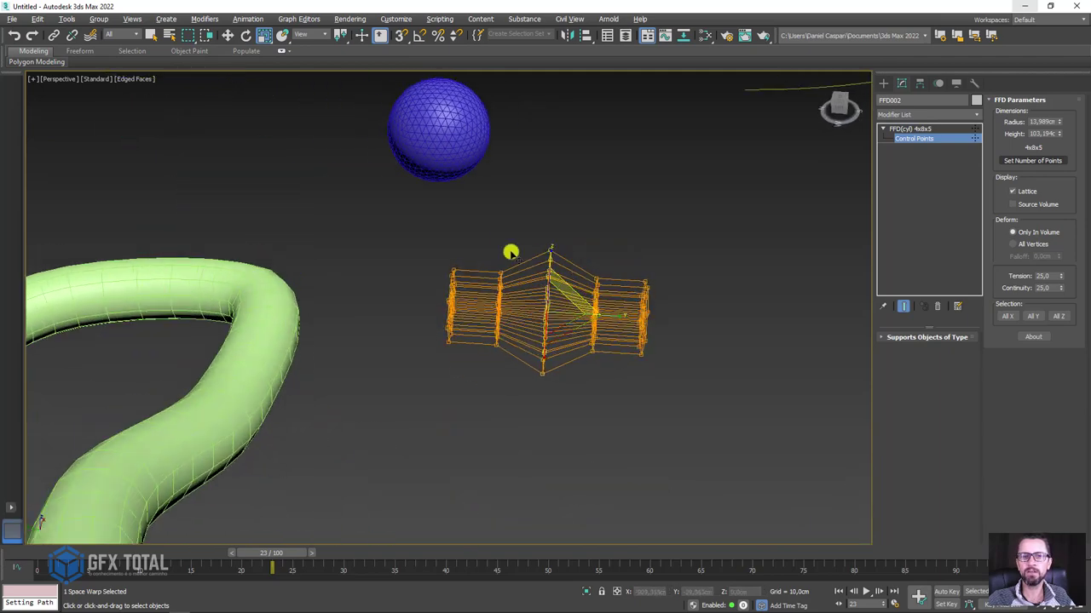
# Scale more control points to round and squash the lattice into a ball, checking from several angles
pyautogui.moveTo(608, 401)
pyautogui.keyDown('alt'); pyautogui.mouseDown(button='middle')
pyautogui.moveTo(633, 349)
pyautogui.moveTo(581, 288)
pyautogui.mouseUp(button='middle'); pyautogui.keyUp('alt')
pyautogui.moveTo(567, 294); pyautogui.dragTo(612, 313)
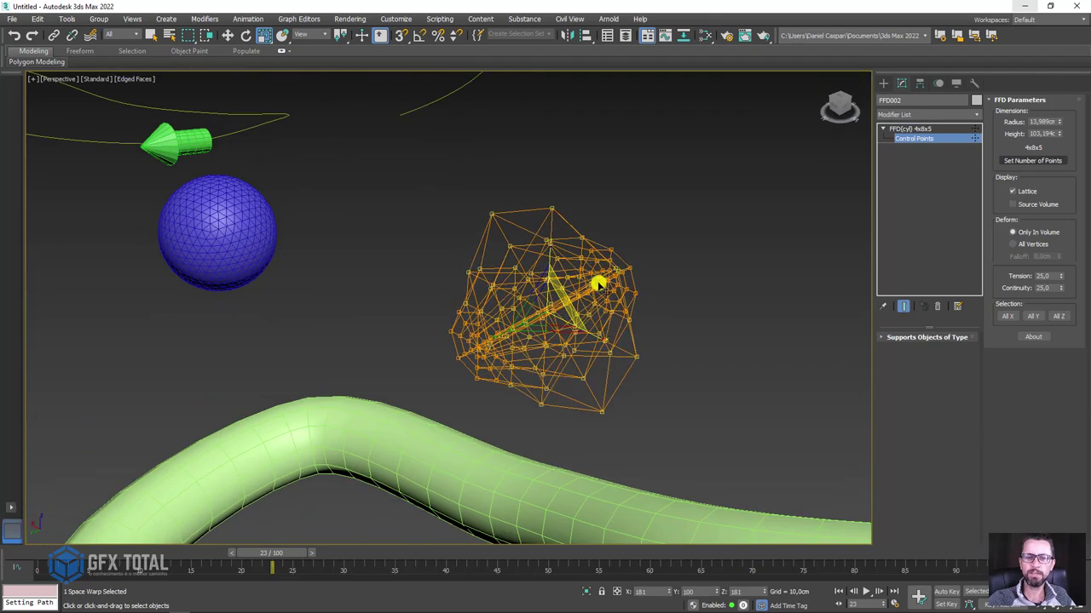
pyautogui.moveTo(611, 312)
pyautogui.keyDown('alt'); pyautogui.mouseDown(button='middle')
pyautogui.moveTo(574, 284)
pyautogui.moveTo(579, 301)
pyautogui.mouseUp(button='middle'); pyautogui.keyUp('alt')
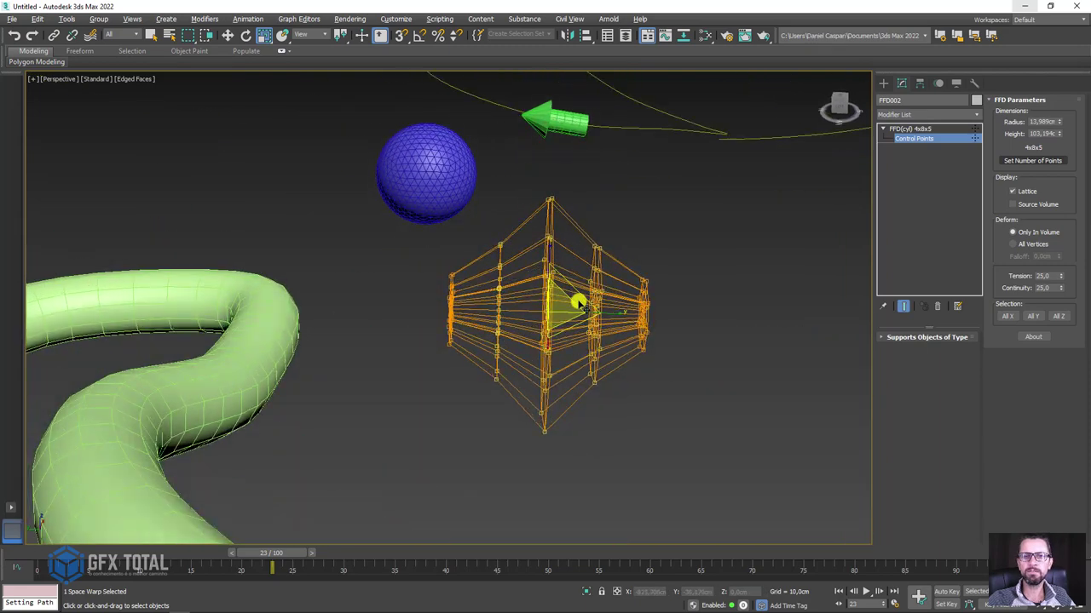
pyautogui.keyDown('alt'); pyautogui.moveTo(574, 409); pyautogui.dragTo(591, 314, button='middle'); pyautogui.keyUp('alt')
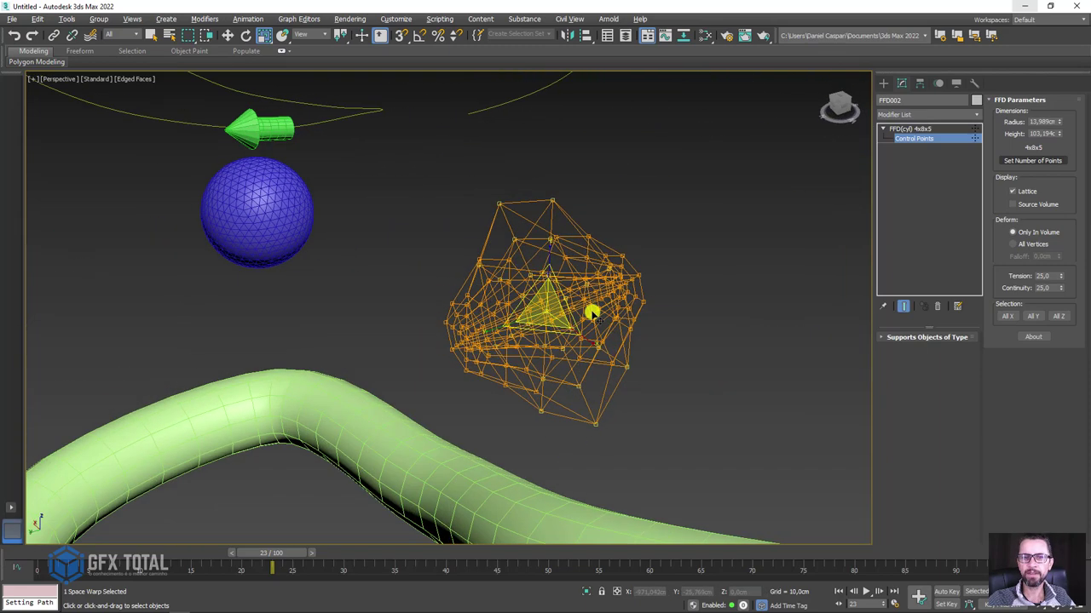
pyautogui.moveTo(563, 300); pyautogui.dragTo(607, 321)
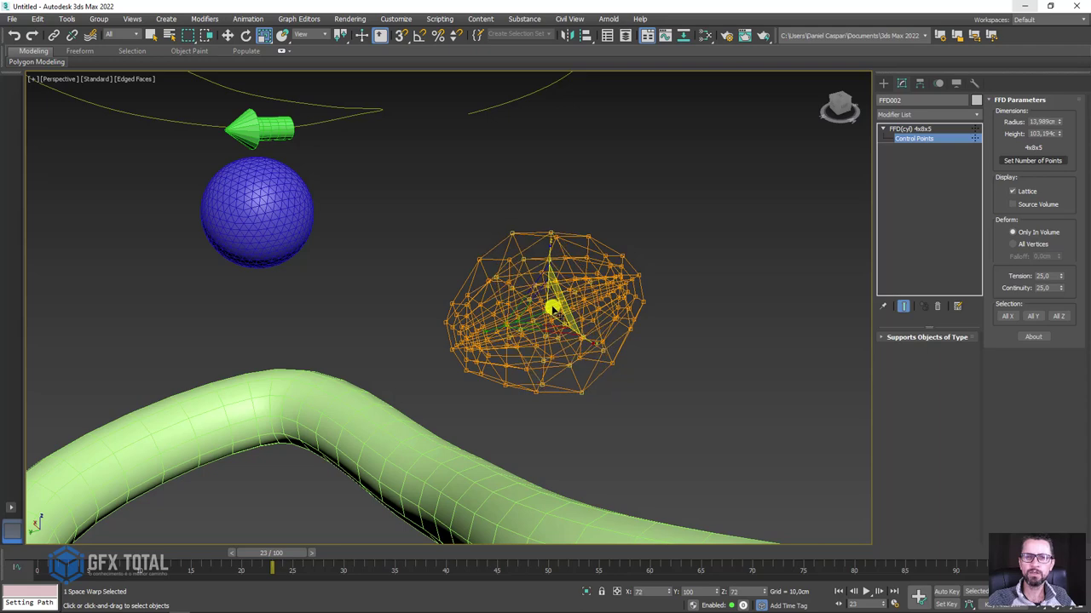
pyautogui.moveTo(608, 320)
pyautogui.keyDown('alt'); pyautogui.mouseDown(button='middle')
pyautogui.moveTo(567, 316)
pyautogui.moveTo(503, 265)
pyautogui.mouseUp(button='middle'); pyautogui.keyUp('alt')
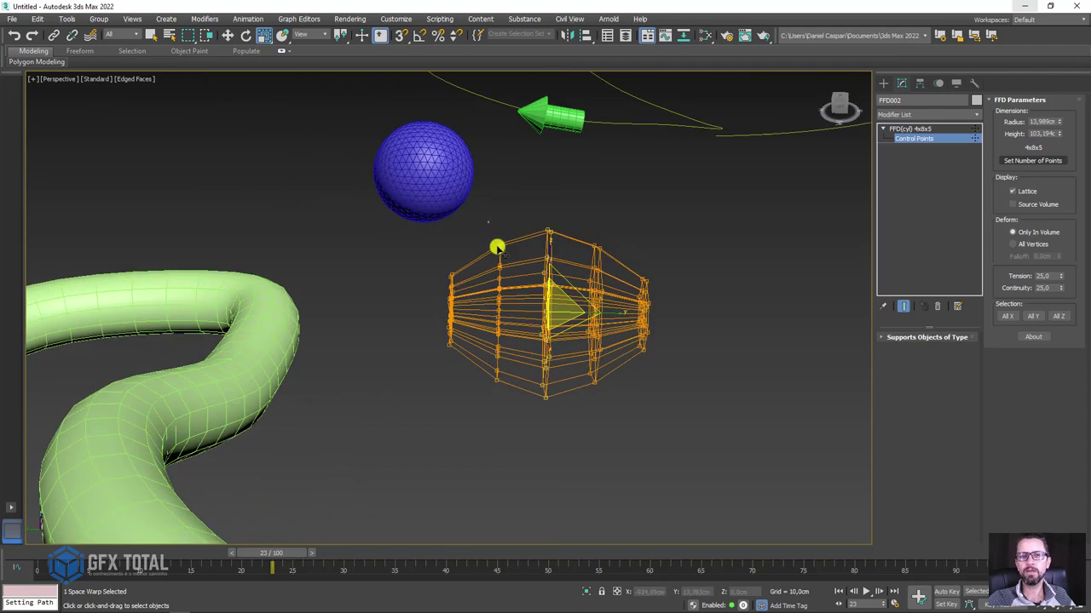
pyautogui.keyDown('alt'); pyautogui.moveTo(572, 322); pyautogui.dragTo(579, 301, button='middle'); pyautogui.keyUp('alt')
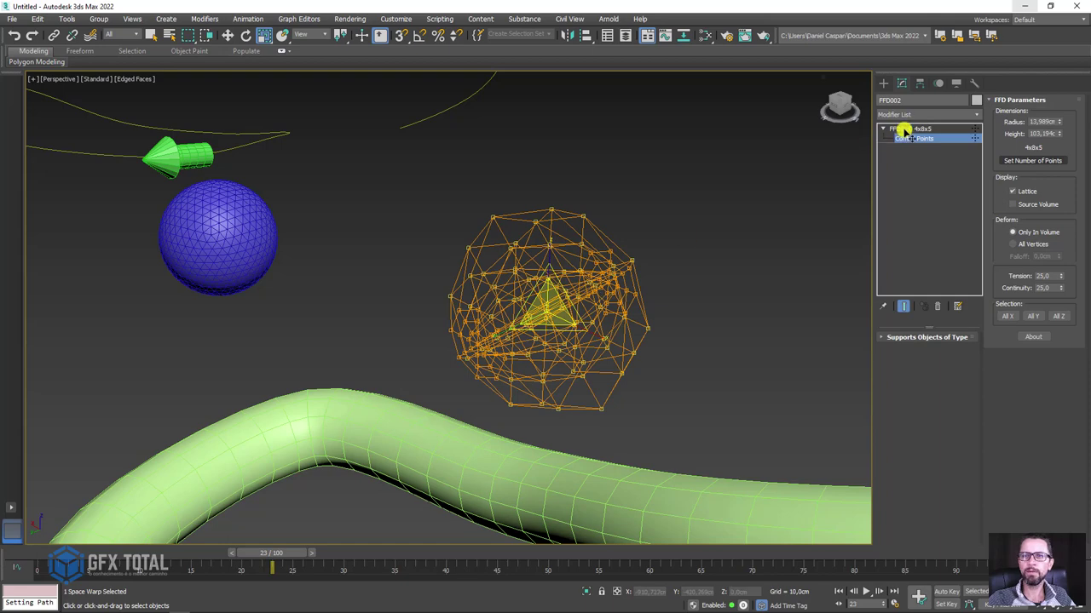
# Align GeoSphere002 centre-to-centre with FFD002 on X, Y and Z positions
pyautogui.click(903, 129)
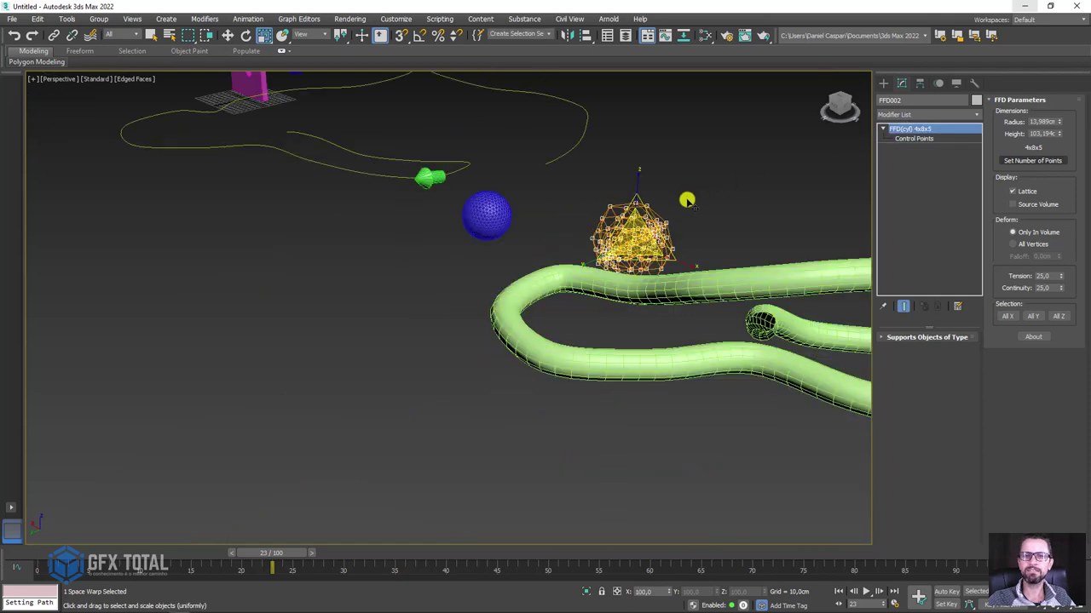
pyautogui.moveTo(687, 201)
pyautogui.keyDown('alt'); pyautogui.mouseDown(button='middle')
pyautogui.moveTo(718, 282)
pyautogui.moveTo(657, 302)
pyautogui.moveTo(445, 295)
pyautogui.mouseUp(button='middle'); pyautogui.keyUp('alt')
pyautogui.click(445, 297)
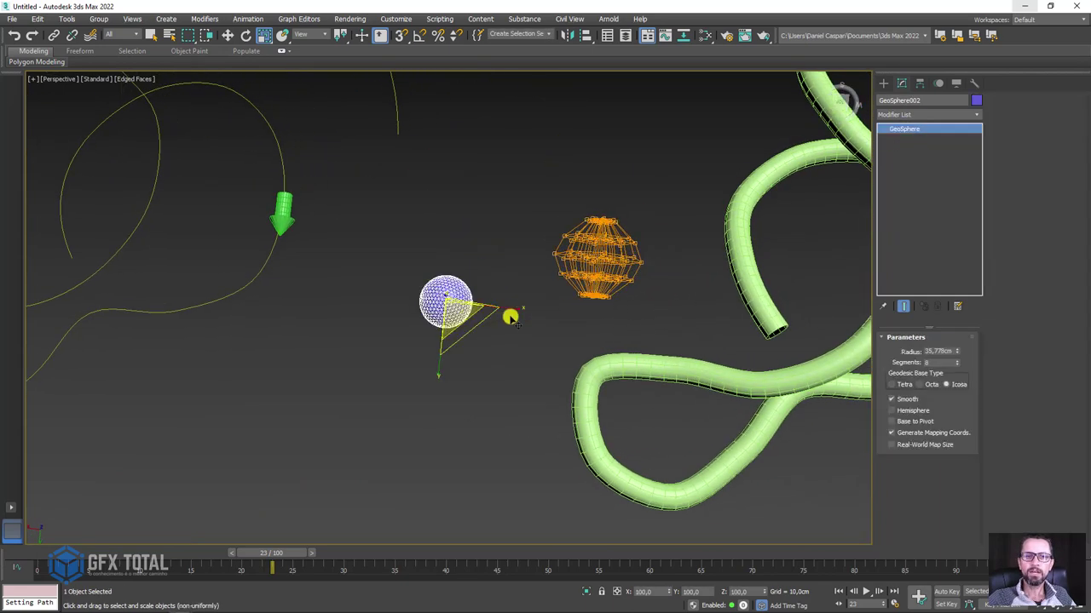
pyautogui.moveTo(509, 316)
pyautogui.keyDown('alt'); pyautogui.mouseDown(button='middle')
pyautogui.moveTo(585, 301)
pyautogui.moveTo(643, 150)
pyautogui.mouseUp(button='middle'); pyautogui.keyUp('alt')
pyautogui.click(586, 35)
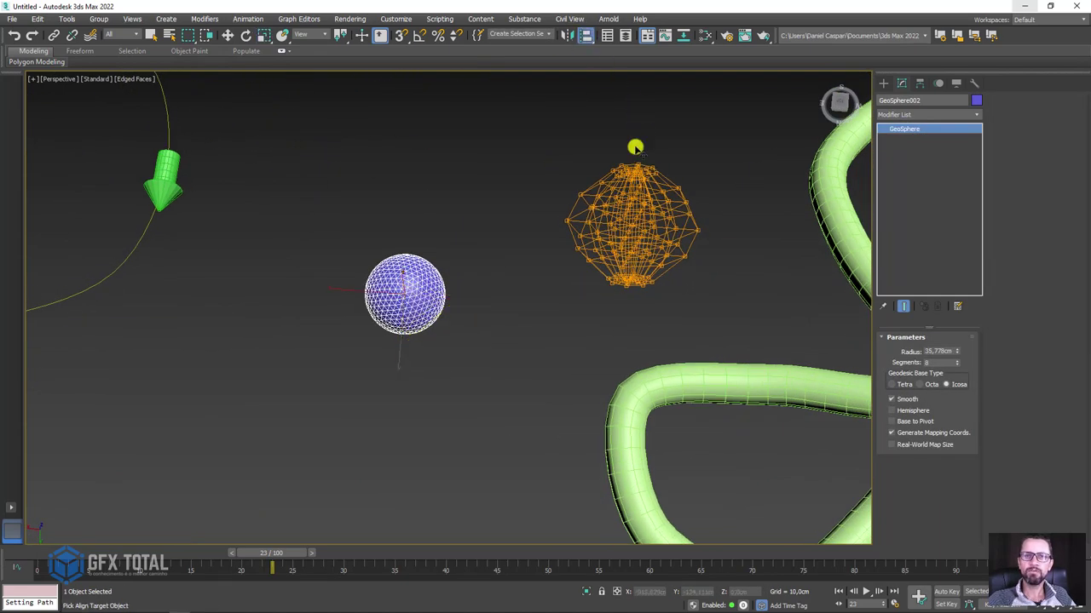
pyautogui.click(643, 199)
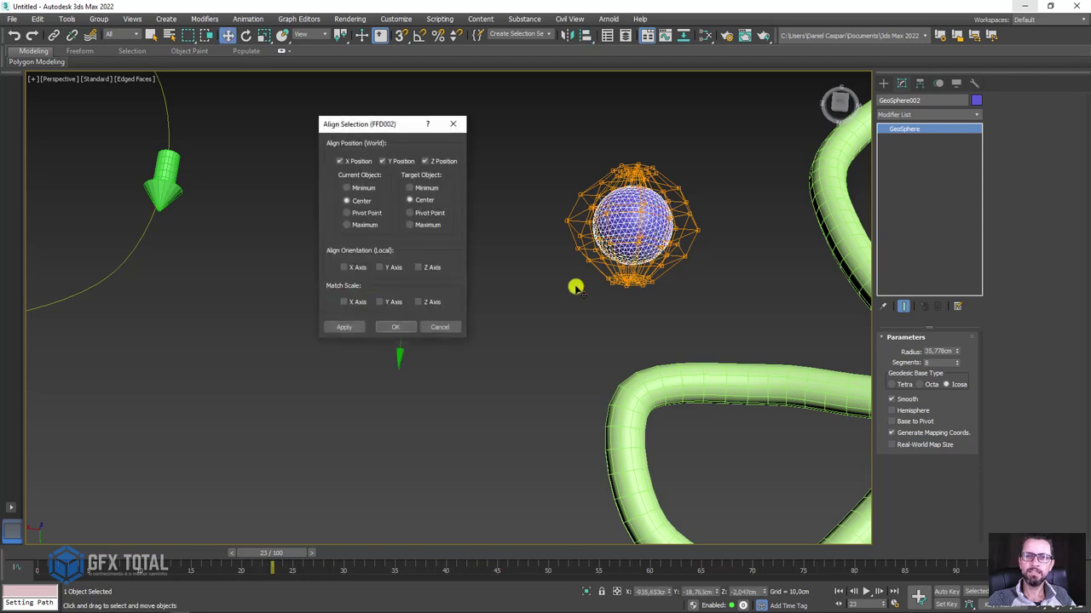
pyautogui.click(397, 327)
pyautogui.moveTo(659, 270)
pyautogui.keyDown('alt'); pyautogui.mouseDown(button='middle')
pyautogui.moveTo(628, 278)
pyautogui.moveTo(688, 253)
pyautogui.moveTo(568, 280)
pyautogui.moveTo(523, 273)
pyautogui.moveTo(562, 289)
pyautogui.moveTo(572, 277)
pyautogui.mouseUp(button='middle'); pyautogui.keyUp('alt')
pyautogui.scroll(2, 523, 272)
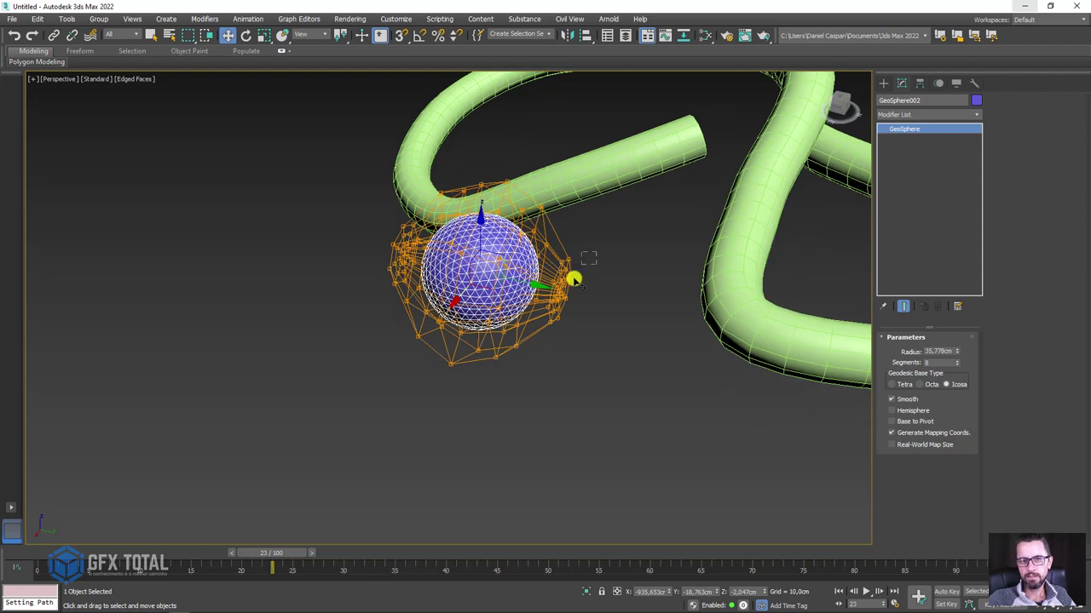
# Test-move the GeoSphere out of the lattice, then cancel the move
pyautogui.click(558, 304)
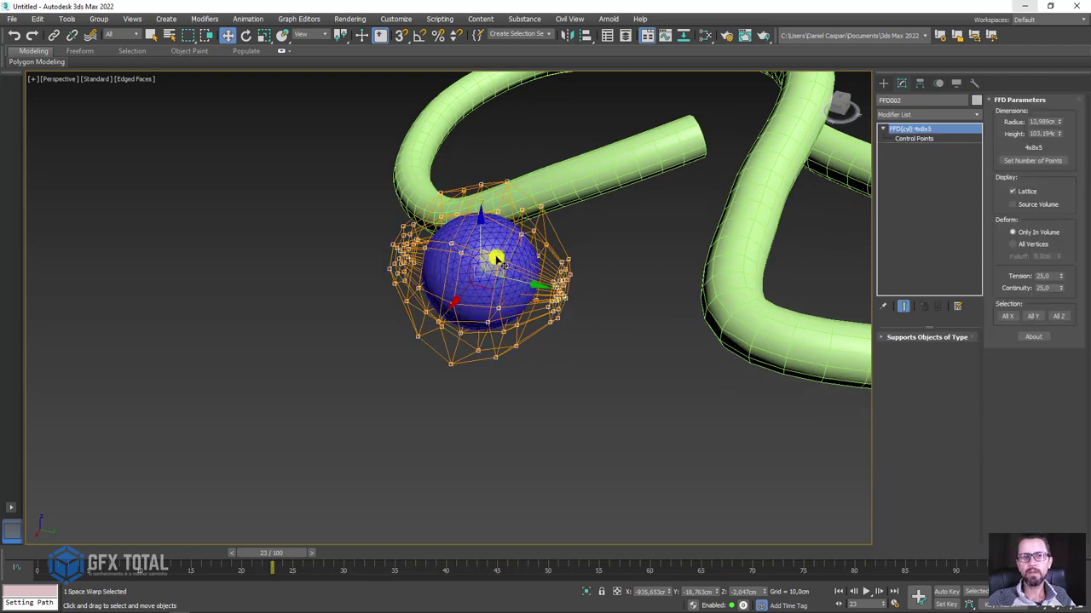
pyautogui.click(501, 244)
pyautogui.keyDown('alt'); pyautogui.moveTo(507, 274); pyautogui.dragTo(516, 277, button='middle'); pyautogui.keyUp('alt')
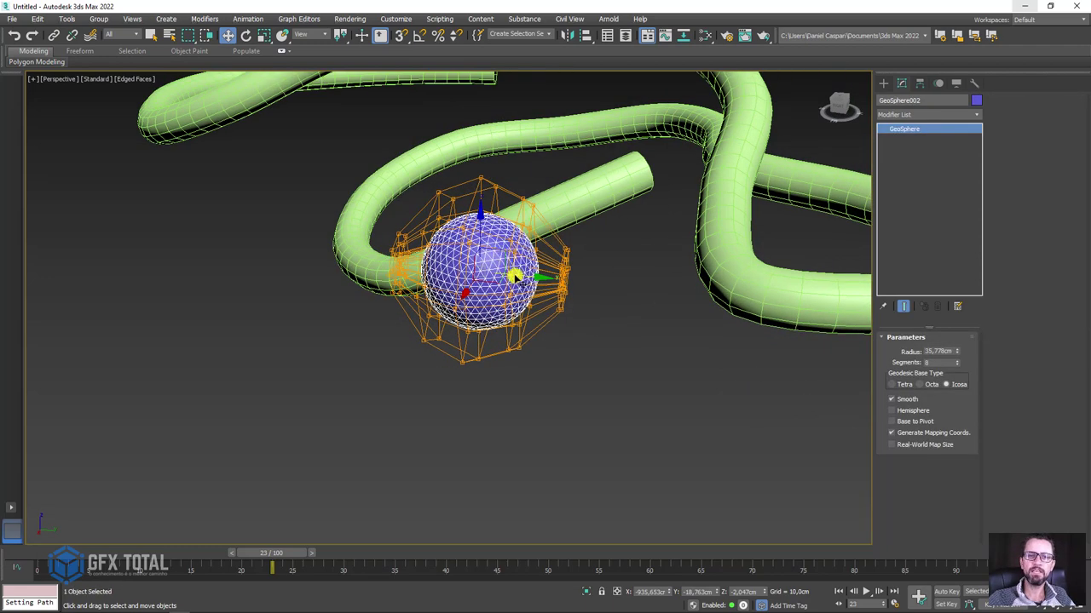
pyautogui.moveTo(519, 276); pyautogui.dragTo(706, 323)
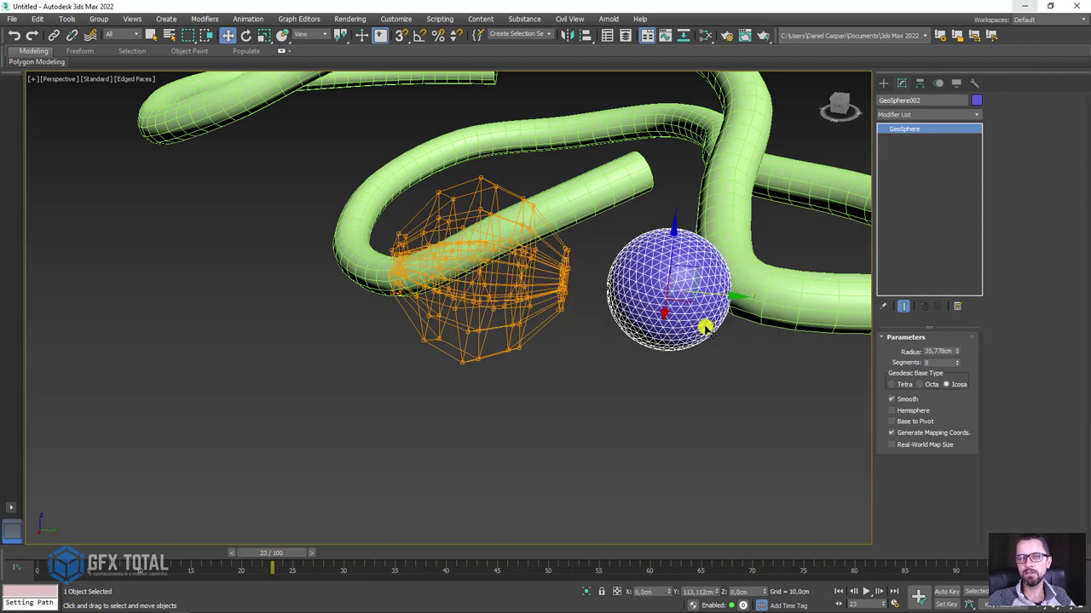
pyautogui.rightClick(674, 334)
# Link FFD002 to GeoSphere002 as its parent using Select and Link
pyautogui.click(564, 265)
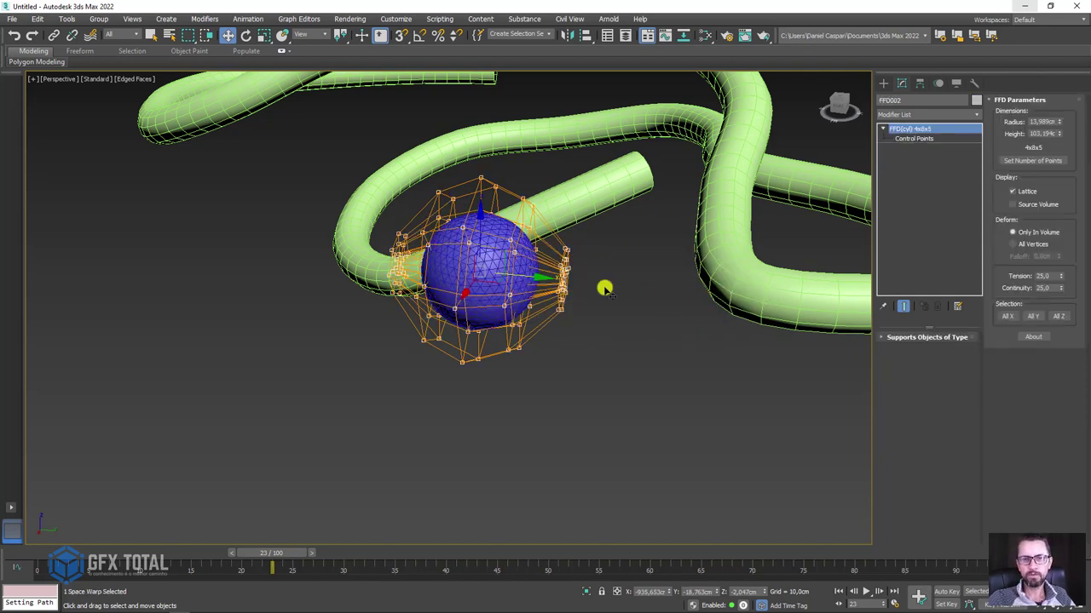
pyautogui.click(54, 35)
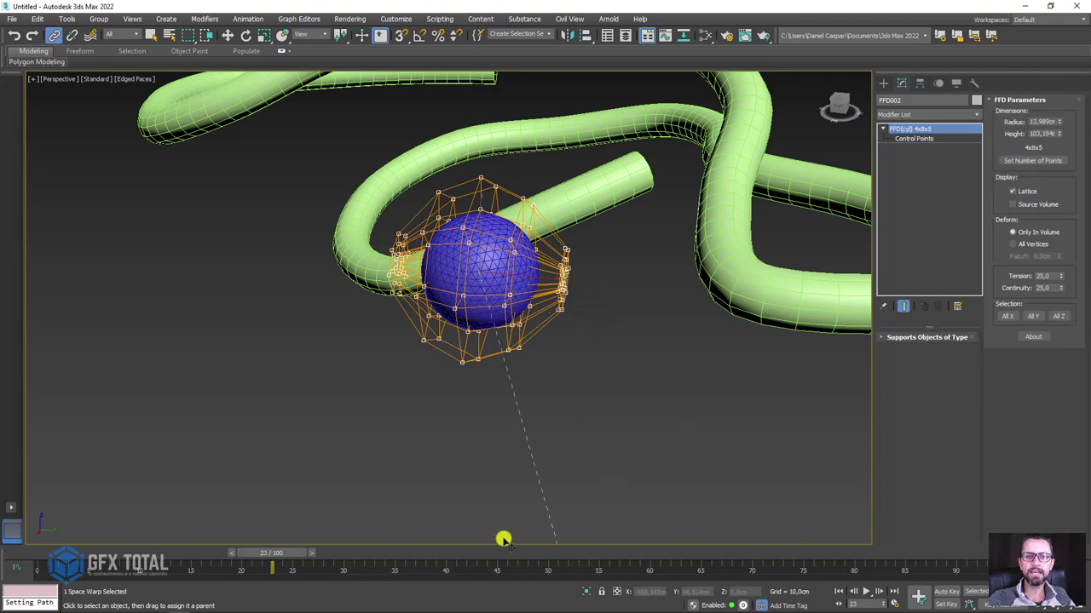
pyautogui.moveTo(503, 540); pyautogui.dragTo(499, 285)
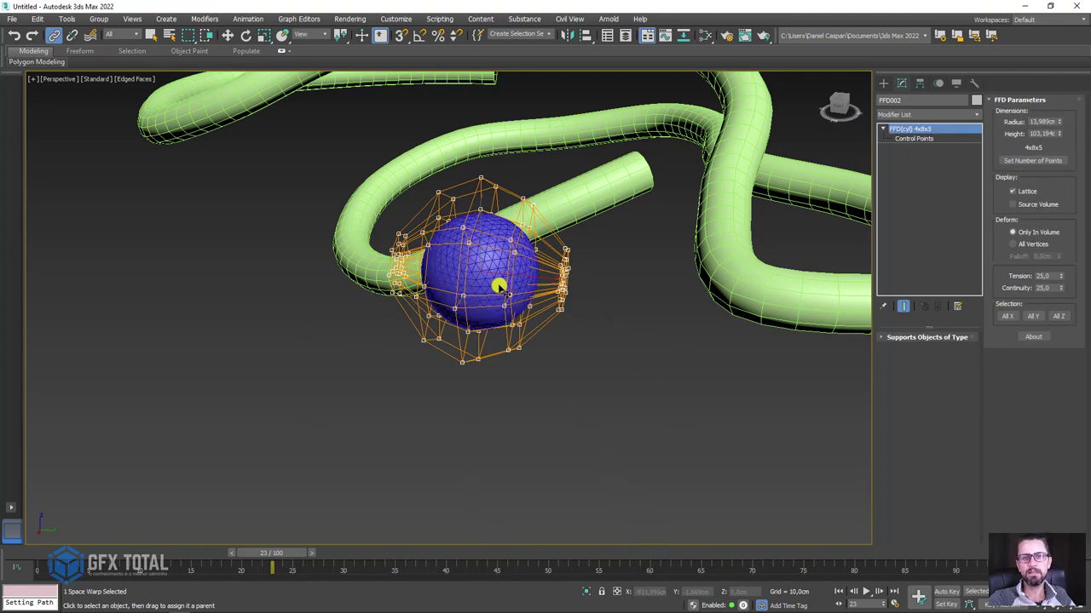
pyautogui.click(487, 256)
pyautogui.scroll(-5, 512, 264)
pyautogui.moveTo(542, 275)
pyautogui.keyDown('alt'); pyautogui.mouseDown(button='middle')
pyautogui.moveTo(701, 311)
pyautogui.moveTo(577, 337)
pyautogui.mouseUp(button='middle'); pyautogui.keyUp('alt')
pyautogui.keyDown('alt'); pyautogui.moveTo(455, 236); pyautogui.dragTo(480, 322, button='middle'); pyautogui.keyUp('alt')
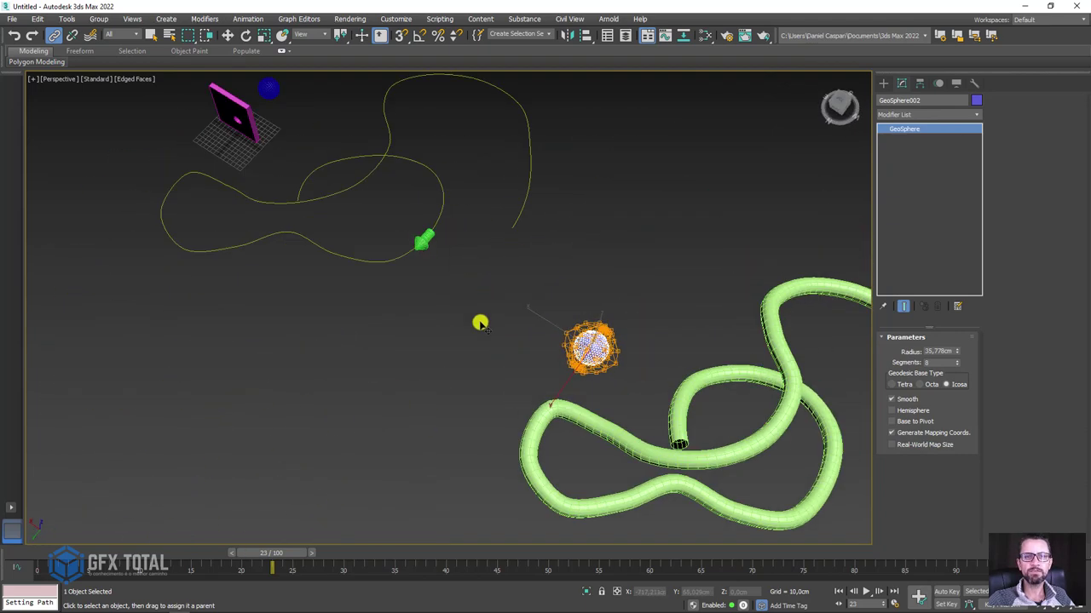
pyautogui.click(424, 244)
pyautogui.click(498, 275)
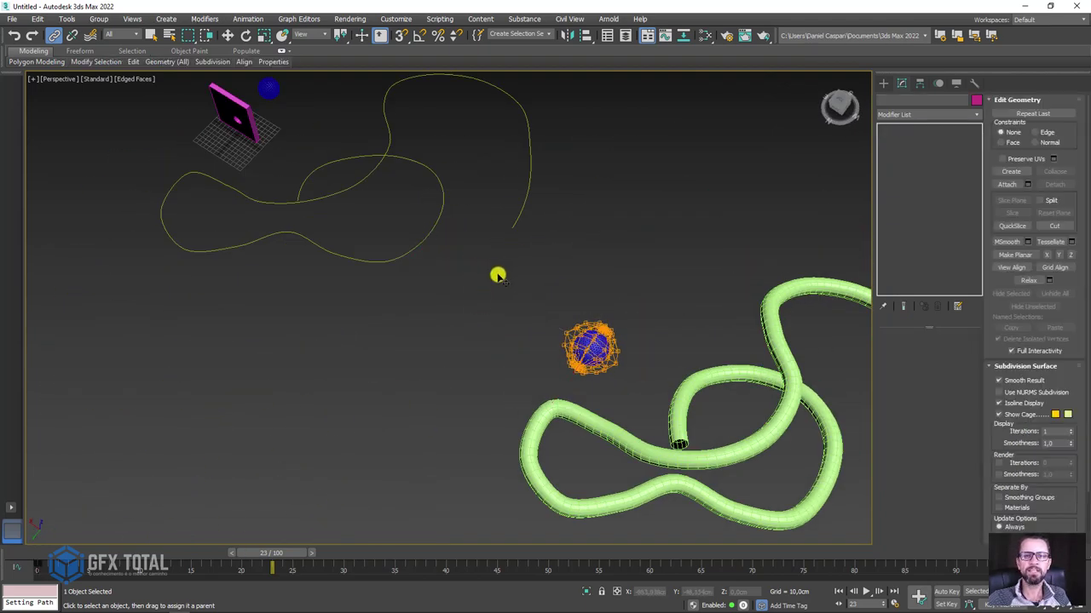
pyautogui.scroll(3, 588, 341)
pyautogui.click(609, 358)
pyautogui.scroll(-3, 596, 294)
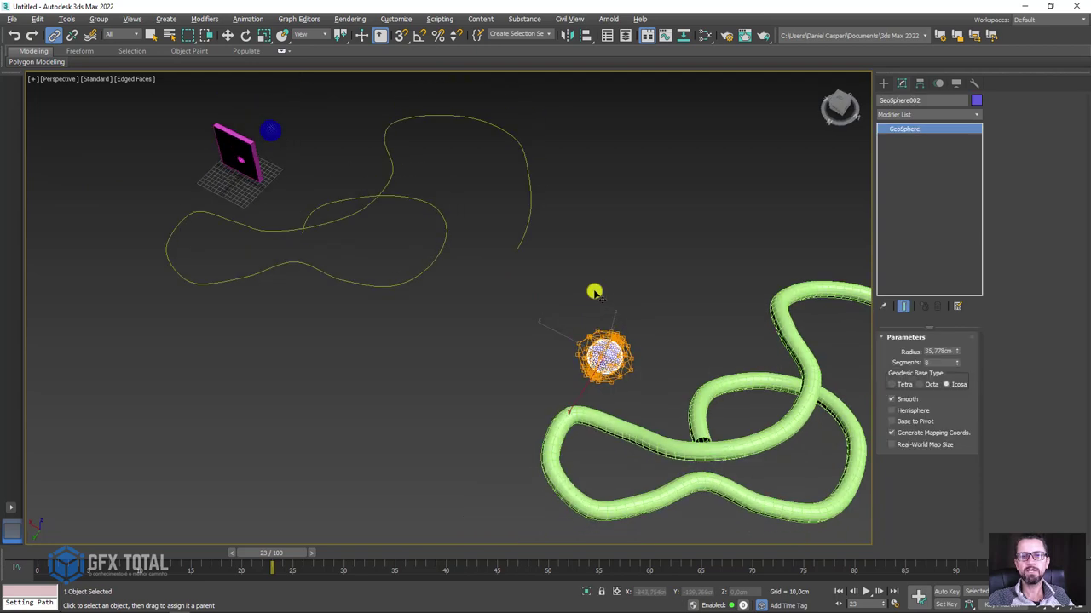
pyautogui.scroll(-2, 593, 284)
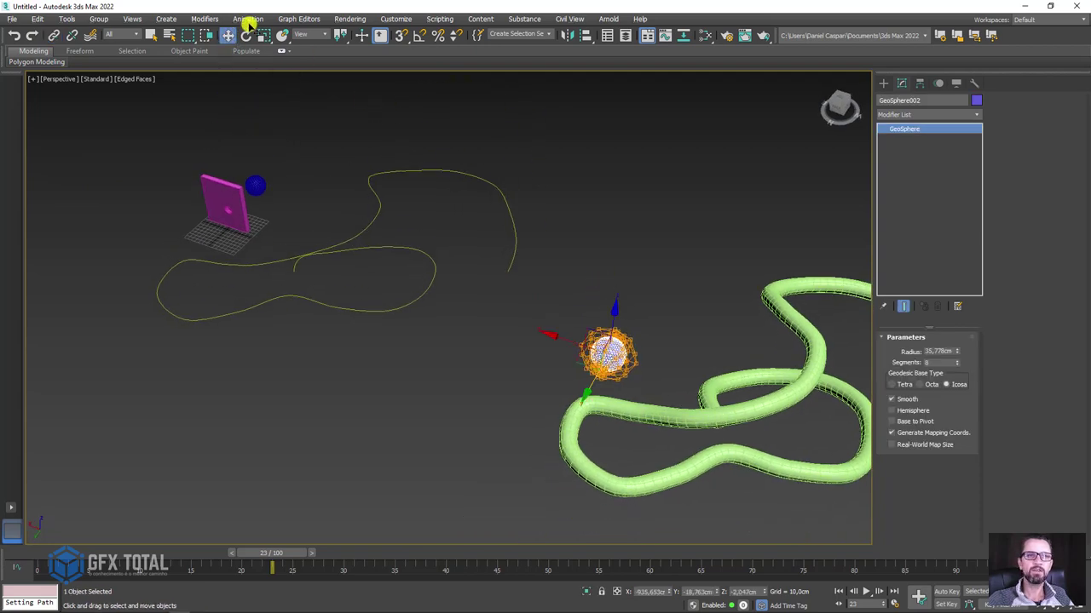
# Give GeoSphere002 a Path Constraint to Line001 and scrub the timeline to test it
pyautogui.click(248, 19)
pyautogui.moveTo(257, 81)
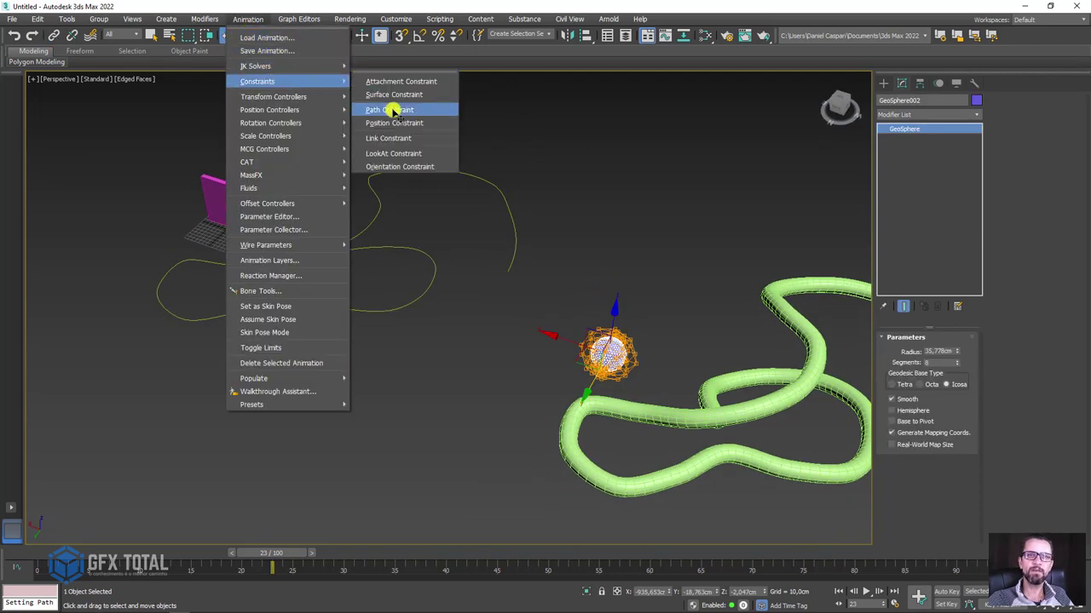
pyautogui.click(390, 109)
pyautogui.click(508, 203)
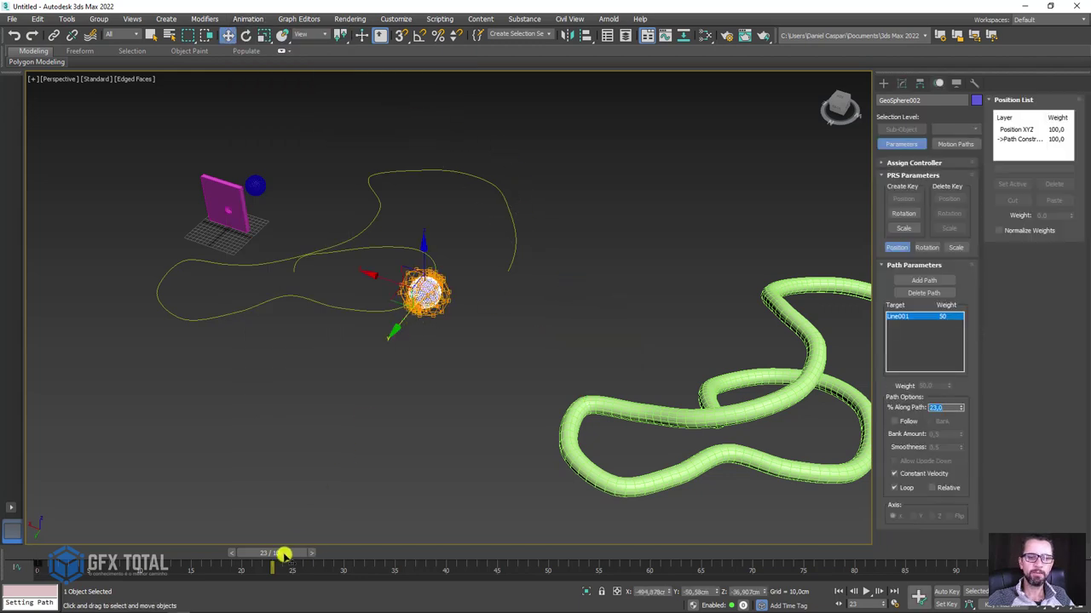
pyautogui.moveTo(283, 554); pyautogui.dragTo(546, 554)
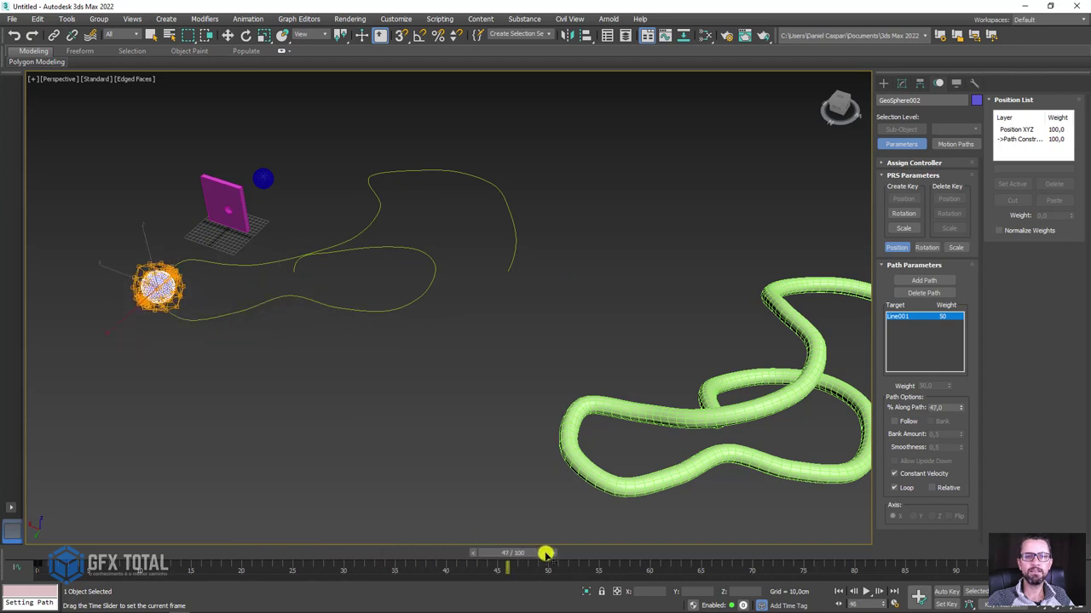
pyautogui.moveTo(545, 554); pyautogui.dragTo(11, 554)
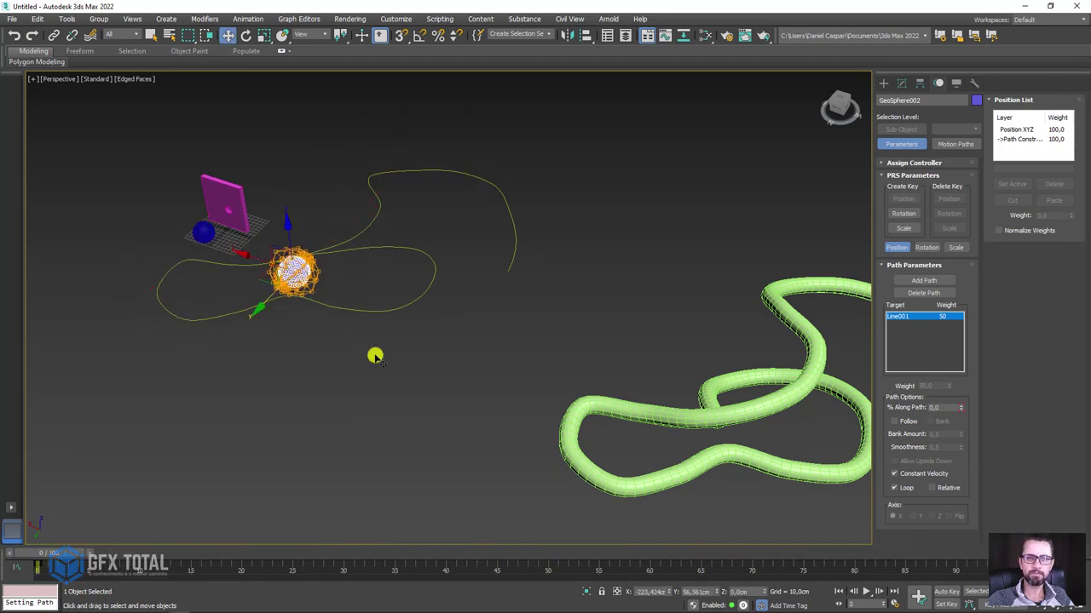
# Select the green tube and move it to the left
pyautogui.keyDown('alt'); pyautogui.moveTo(407, 319); pyautogui.dragTo(460, 332, button='middle'); pyautogui.keyUp('alt')
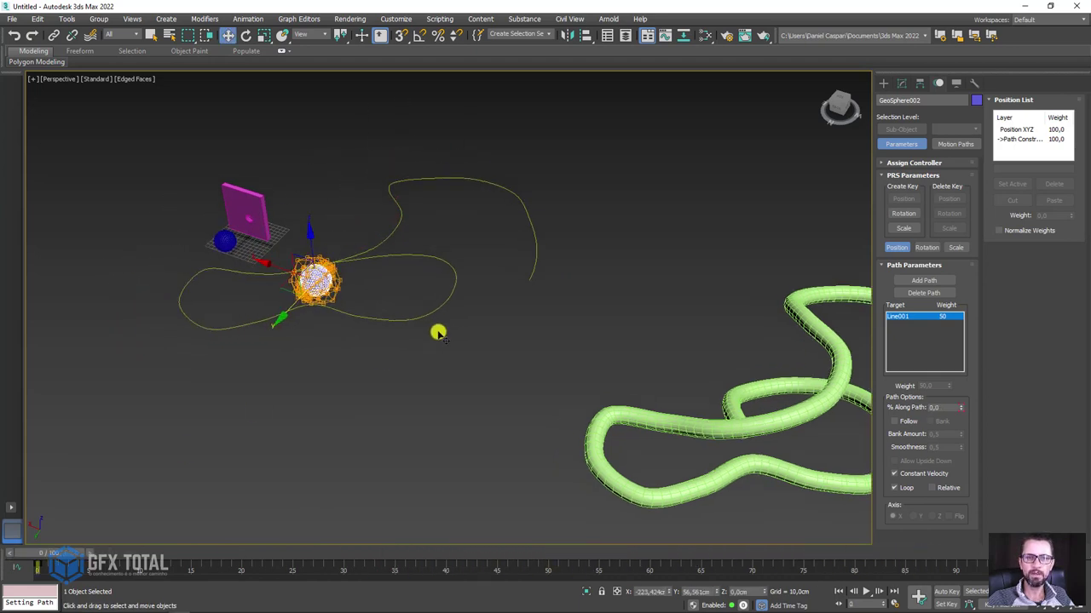
pyautogui.click(815, 352)
pyautogui.moveTo(758, 299); pyautogui.dragTo(657, 304)
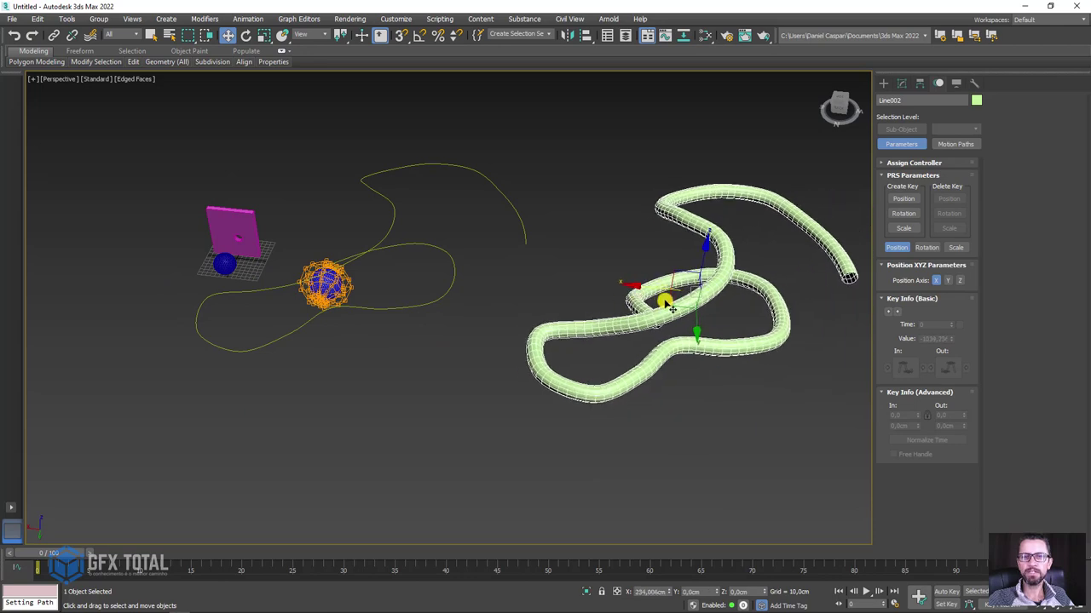
# Align the green tube to Line001 with Pivot Point as both current and target
pyautogui.click(586, 35)
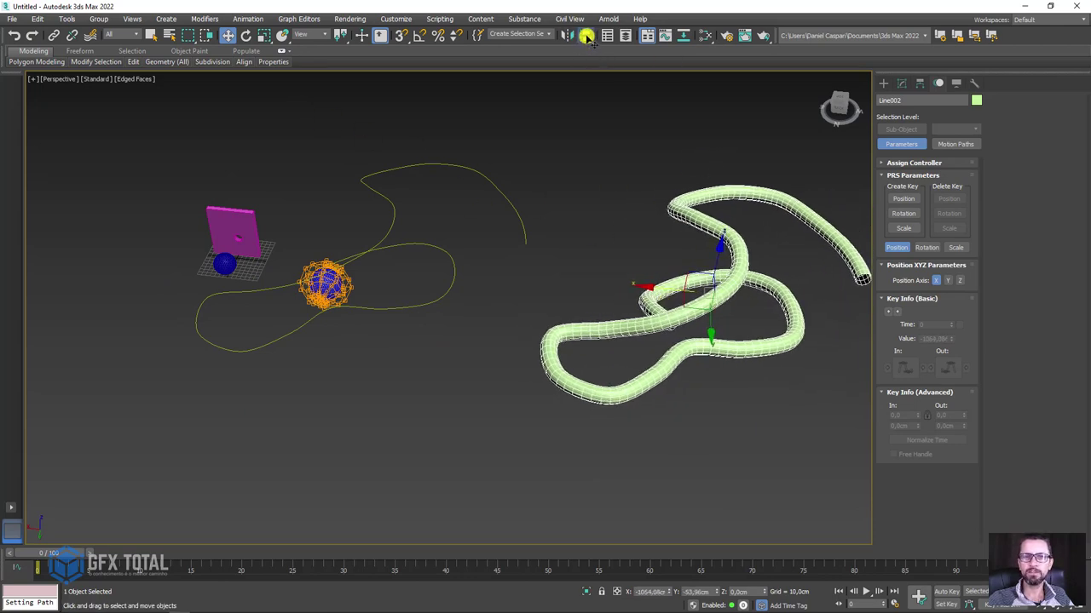
pyautogui.click(469, 171)
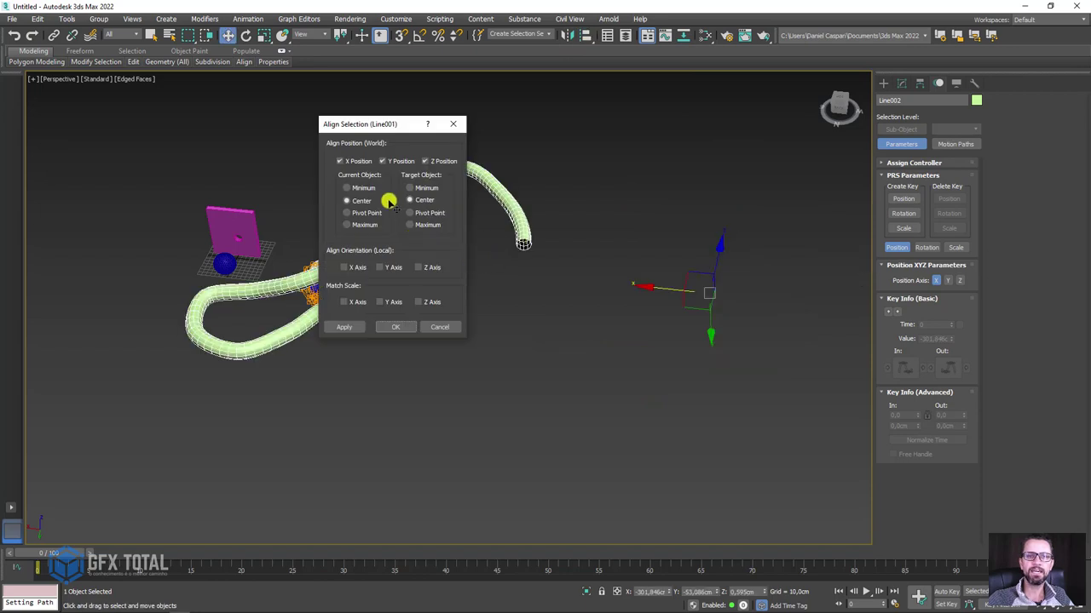
pyautogui.click(347, 212)
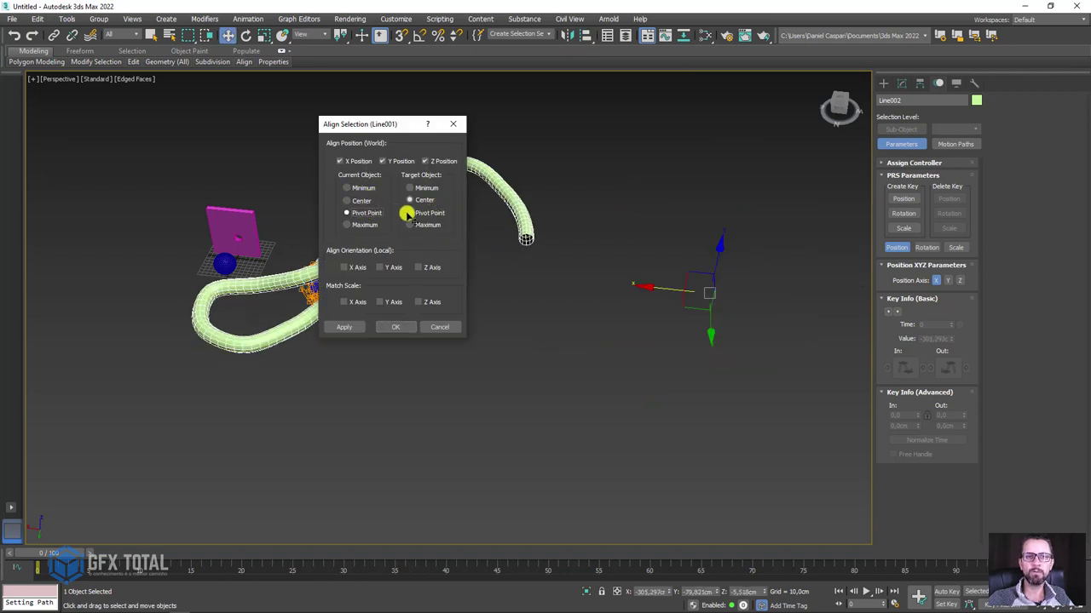
pyautogui.click(410, 212)
pyautogui.click(396, 328)
pyautogui.moveTo(396, 328)
pyautogui.keyDown('alt'); pyautogui.mouseDown(button='middle')
pyautogui.moveTo(480, 295)
pyautogui.moveTo(506, 263)
pyautogui.moveTo(502, 314)
pyautogui.mouseUp(button='middle'); pyautogui.keyUp('alt')
# In Polygon mode, delete the polygons at the tube's open end
pyautogui.click(901, 83)
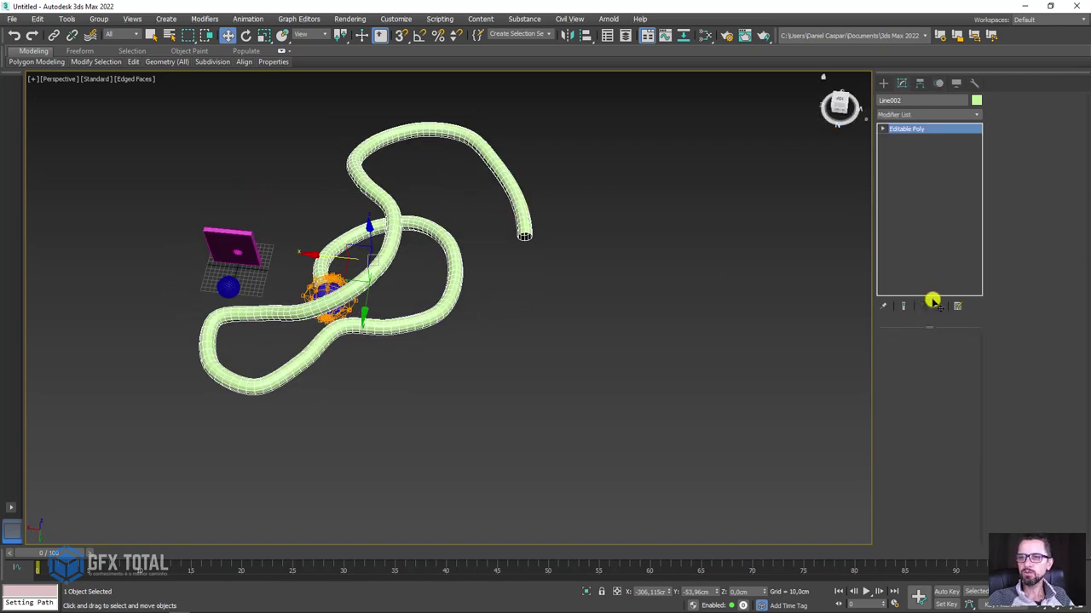
pyautogui.click(940, 353)
pyautogui.keyDown('alt'); pyautogui.moveTo(463, 244); pyautogui.dragTo(510, 256, button='middle'); pyautogui.keyUp('alt')
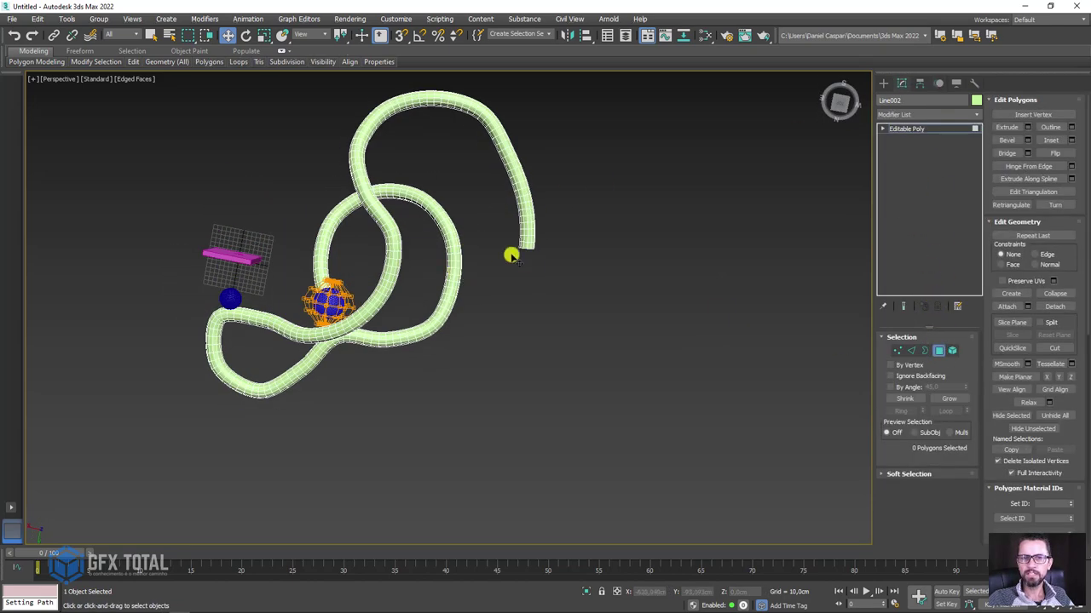
pyautogui.moveTo(505, 213); pyautogui.dragTo(504, 212)
pyautogui.press('Delete')
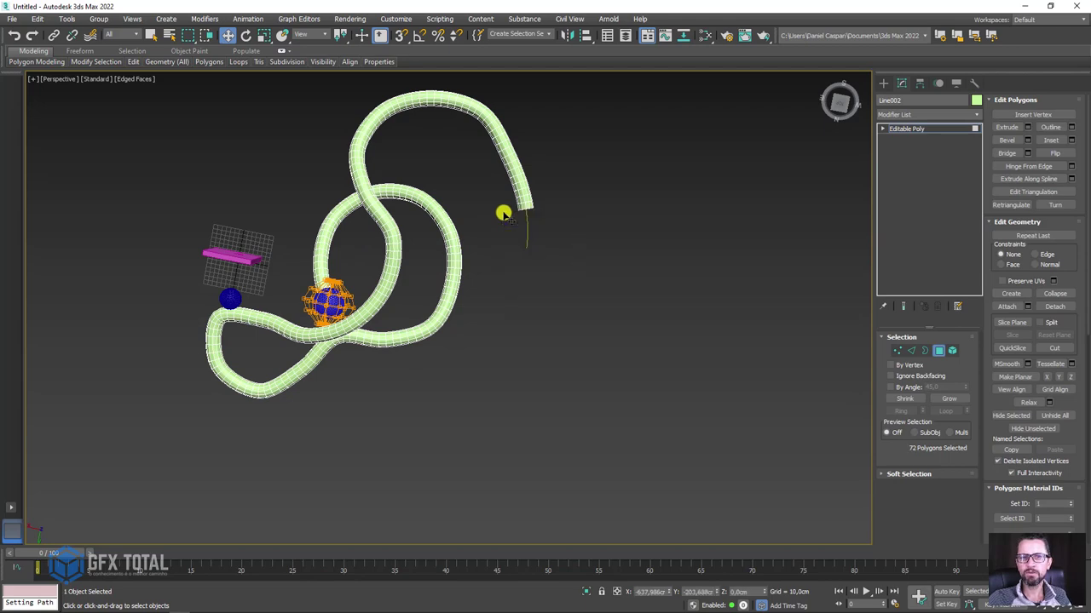
# Delete the tube faces beside the sphere in wireframe to leave a gap, then exit Polygon mode
pyautogui.moveTo(409, 255)
pyautogui.mouseDown(button='middle')
pyautogui.moveTo(451, 248)
pyautogui.moveTo(445, 264)
pyautogui.mouseUp(button='middle')
pyautogui.scroll(2, 444, 264)
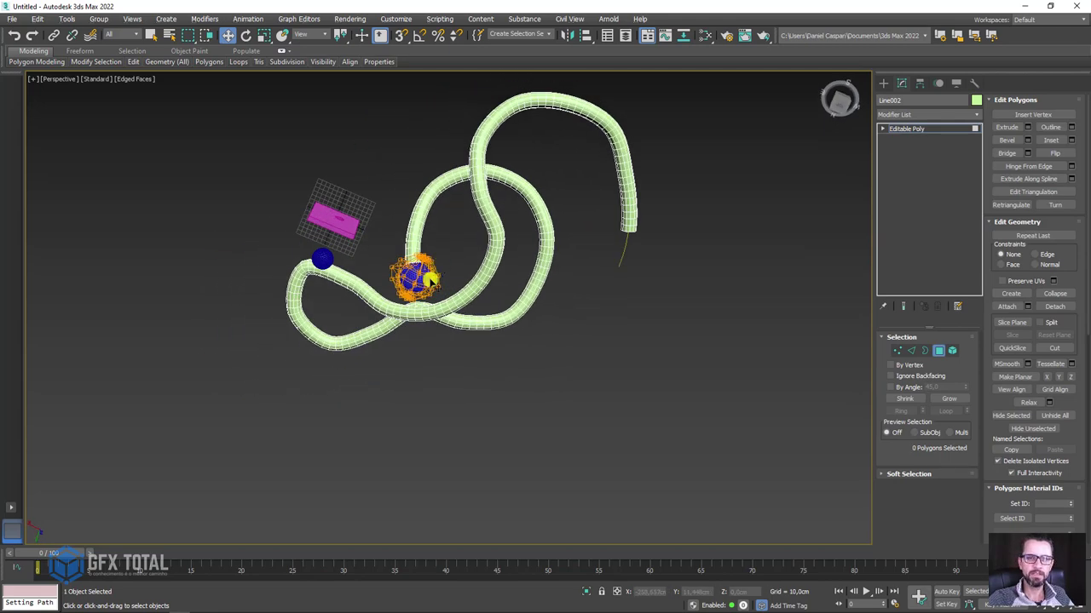
pyautogui.scroll(3, 443, 268)
pyautogui.press('F3')
pyautogui.scroll(2, 443, 271)
pyautogui.scroll(1, 441, 275)
pyautogui.scroll(1, 441, 276)
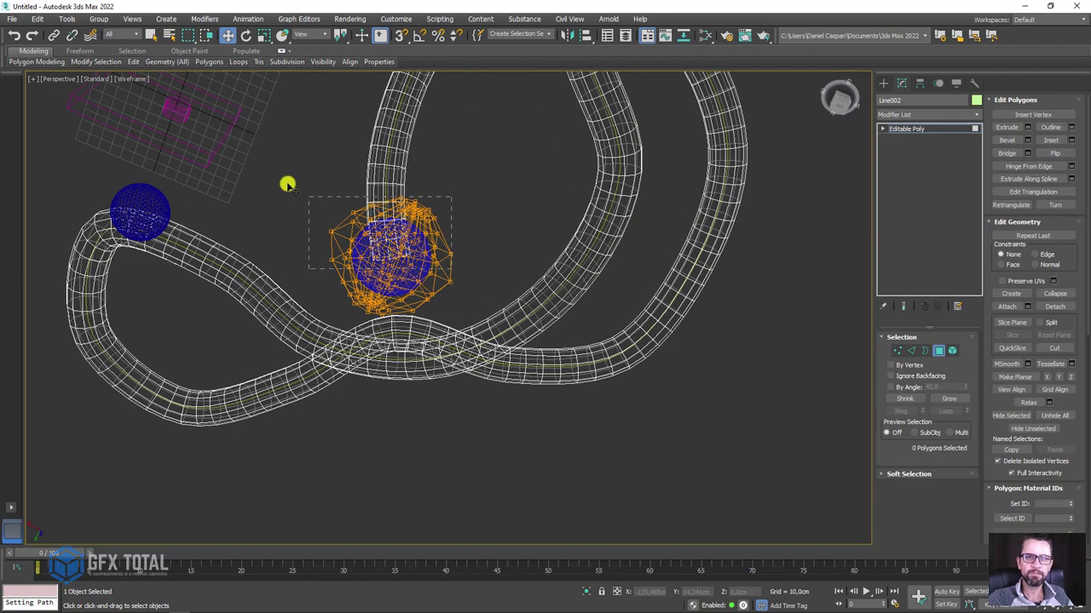
pyautogui.moveTo(280, 176); pyautogui.dragTo(282, 176)
pyautogui.scroll(-3, 282, 175)
pyautogui.moveTo(458, 195)
pyautogui.keyDown('alt'); pyautogui.mouseDown(button='middle')
pyautogui.moveTo(483, 176)
pyautogui.moveTo(456, 201)
pyautogui.moveTo(430, 186)
pyautogui.mouseUp(button='middle'); pyautogui.keyUp('alt')
pyautogui.moveTo(429, 181); pyautogui.dragTo(507, 235)
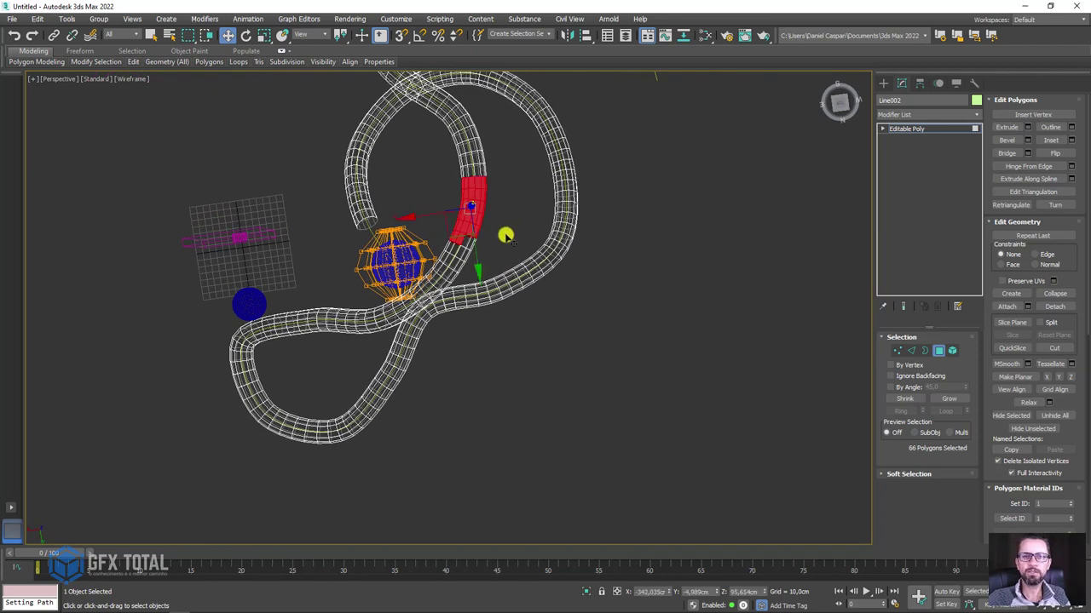
pyautogui.press('Delete')
pyautogui.scroll(2, 483, 238)
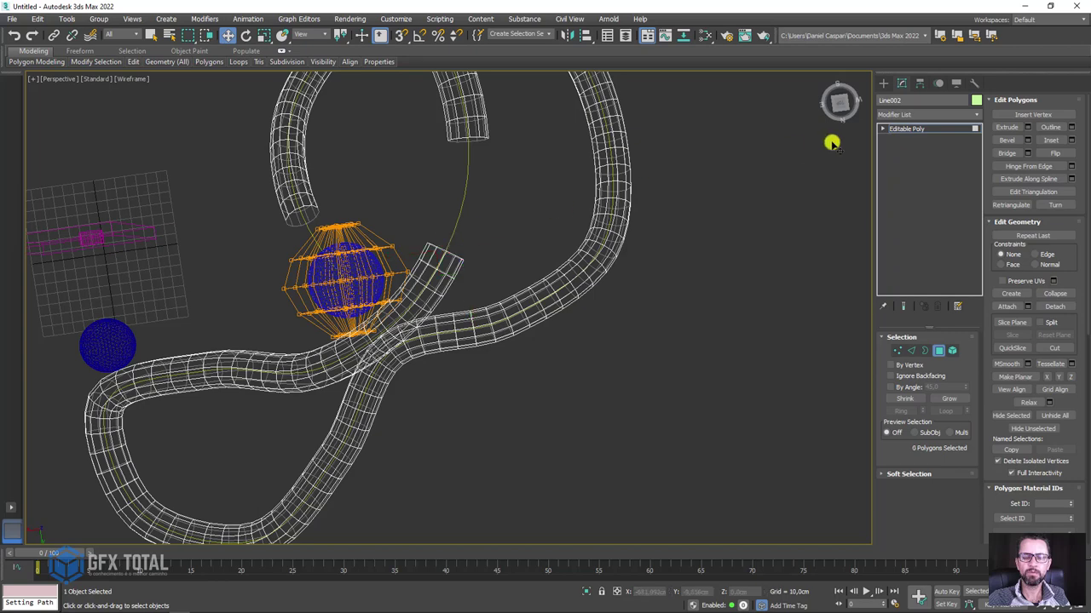
pyautogui.click(906, 128)
pyautogui.scroll(-5, 613, 209)
# Select GeoSphere002 in a shaded view with the edge overlay on
pyautogui.scroll(-3, 614, 230)
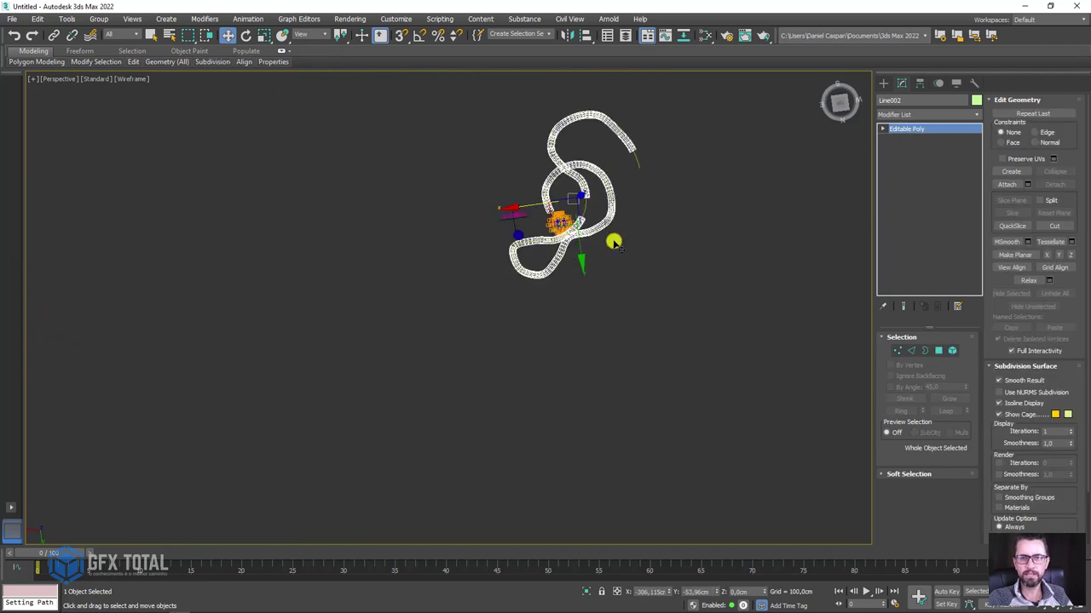
pyautogui.keyDown('alt'); pyautogui.moveTo(614, 243); pyautogui.dragTo(580, 225, button='middle'); pyautogui.keyUp('alt')
pyautogui.press('F3')
pyautogui.press('F4')
pyautogui.scroll(2, 571, 224)
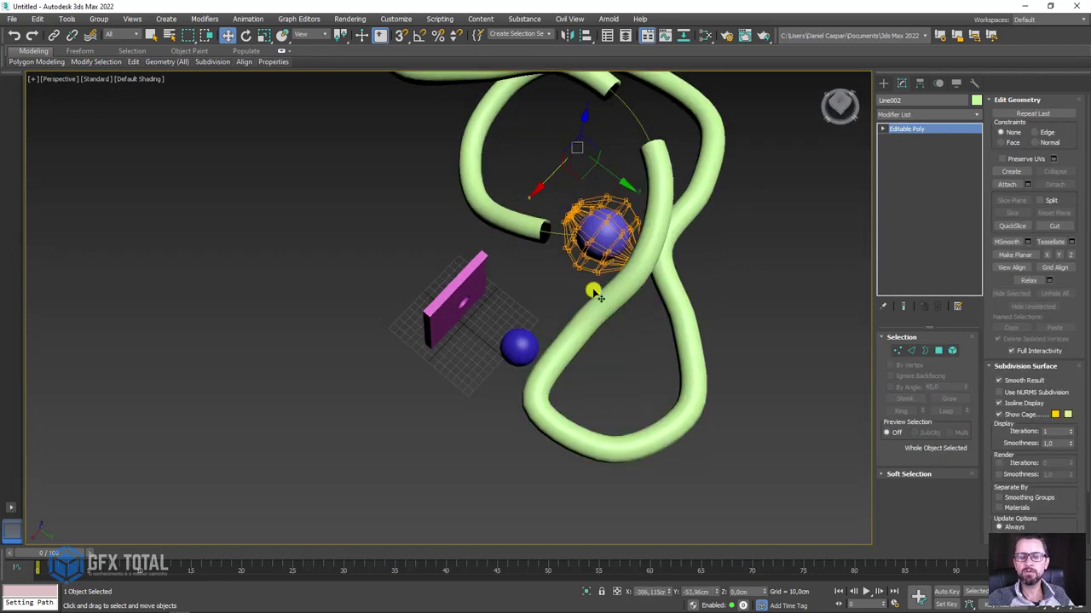
pyautogui.scroll(2, 588, 238)
pyautogui.scroll(2, 614, 264)
pyautogui.click(610, 266)
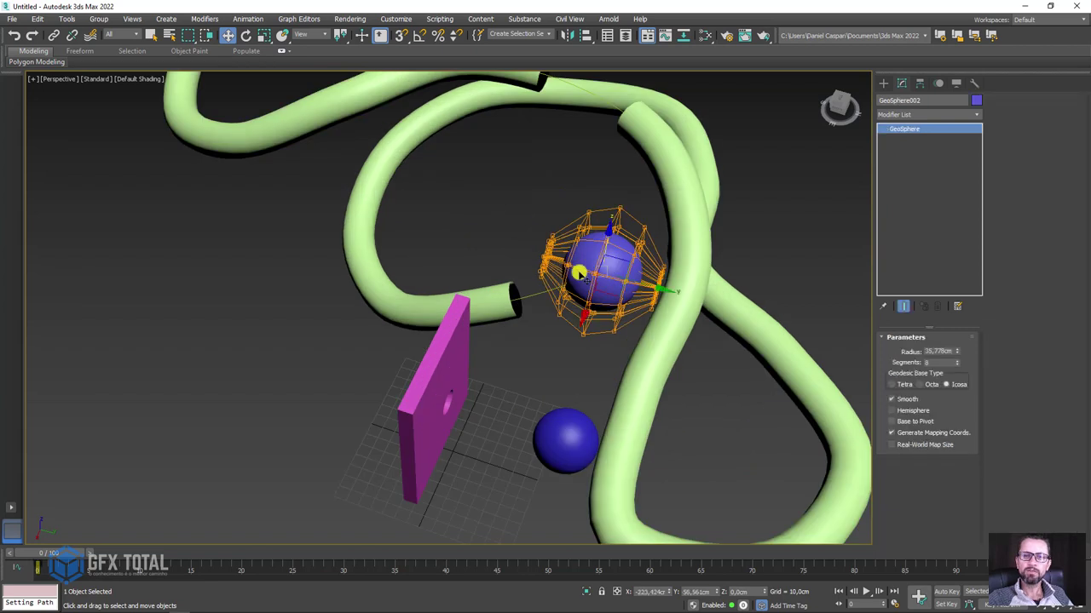
pyautogui.keyDown('alt'); pyautogui.moveTo(618, 264); pyautogui.dragTo(541, 282, button='middle'); pyautogui.keyUp('alt')
pyautogui.press('F4')
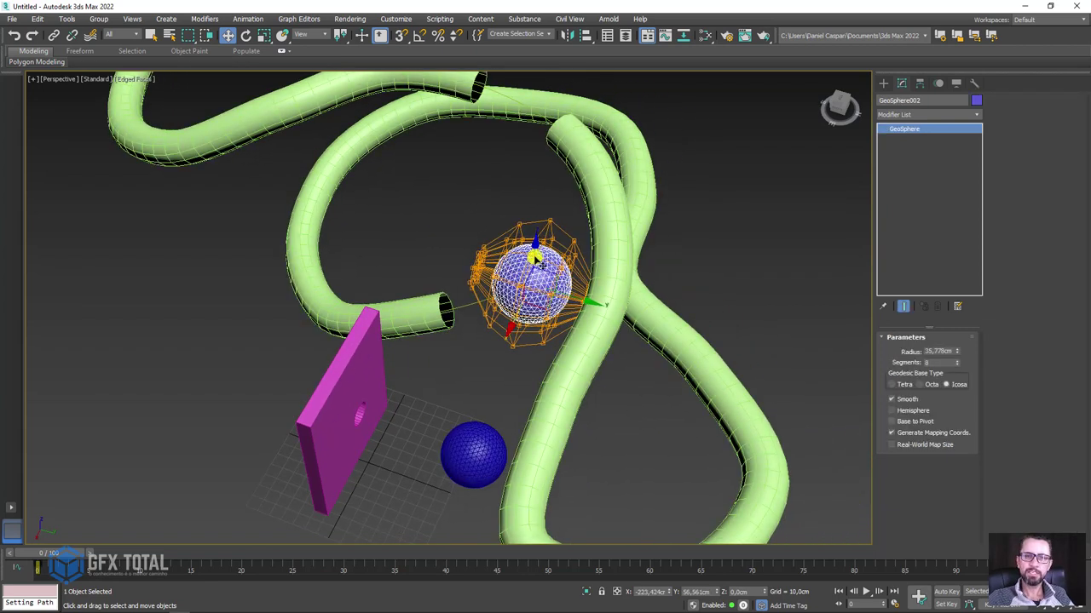
# Turn on Follow in GeoSphere002's Path Constraint, with Axis set to Y
pyautogui.click(937, 83)
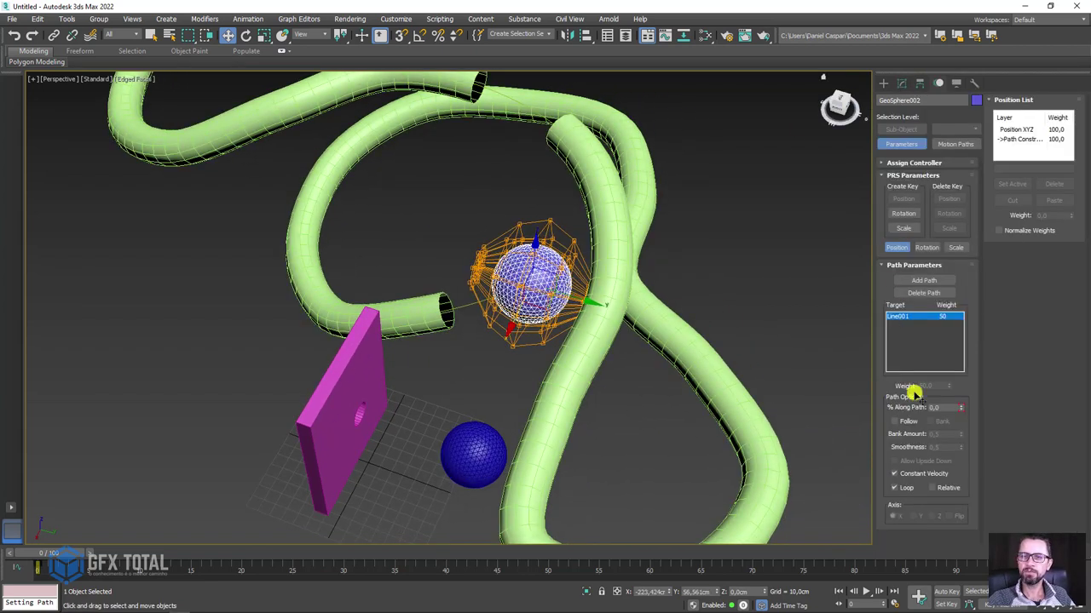
pyautogui.click(894, 421)
pyautogui.keyDown('alt'); pyautogui.moveTo(827, 389); pyautogui.dragTo(861, 426, button='middle'); pyautogui.keyUp('alt')
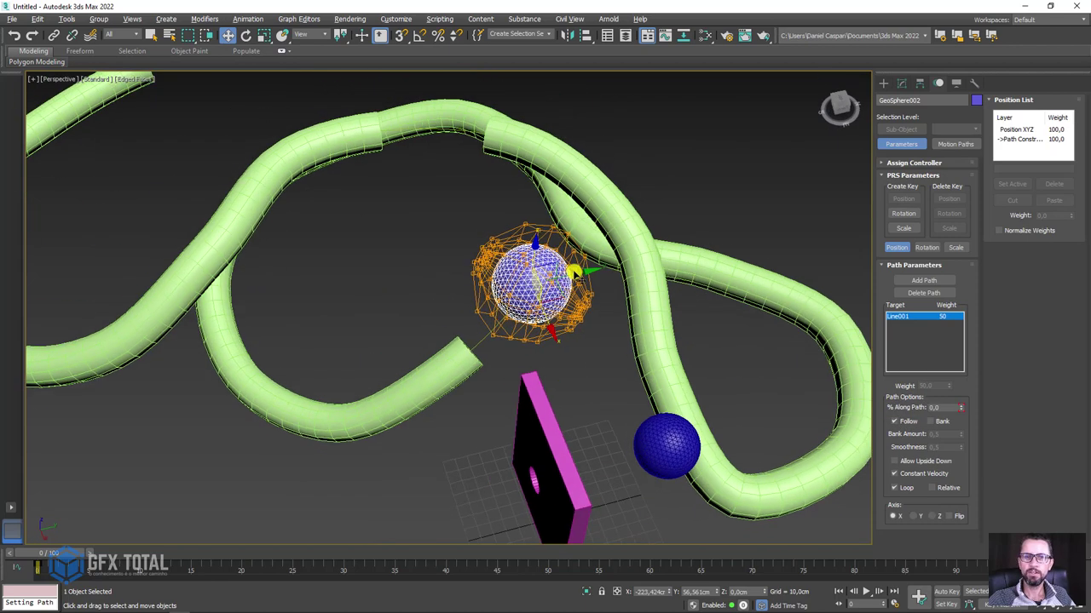
pyautogui.click(915, 516)
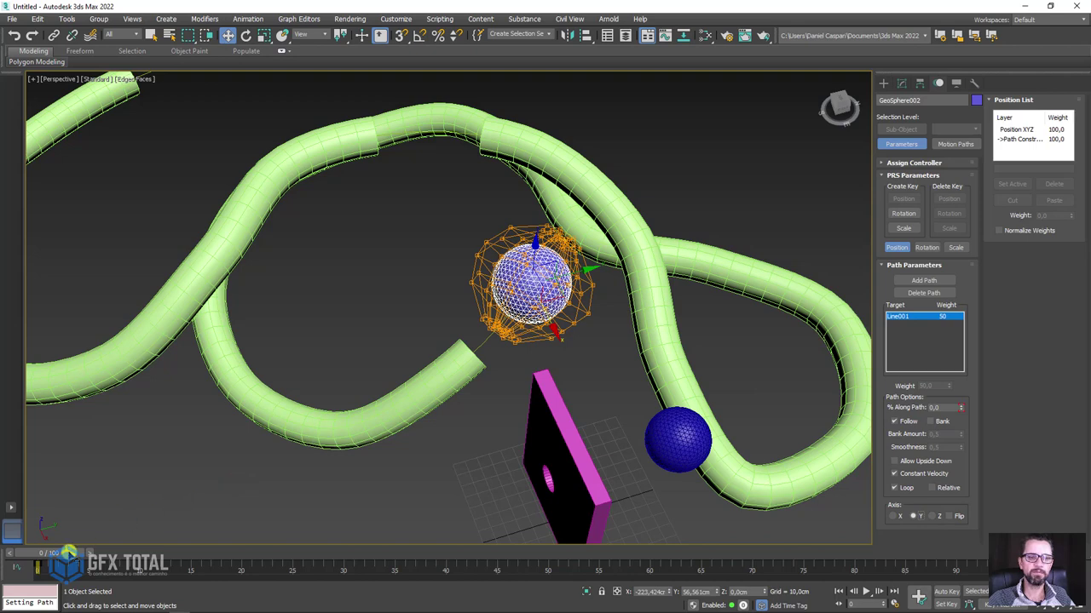
# Preview the sphere's travel along the path, return to frame 0, and select Line002
pyautogui.moveTo(49, 554)
pyautogui.mouseDown()
pyautogui.moveTo(60, 553)
pyautogui.moveTo(48, 553)
pyautogui.mouseUp()
pyautogui.press('w')
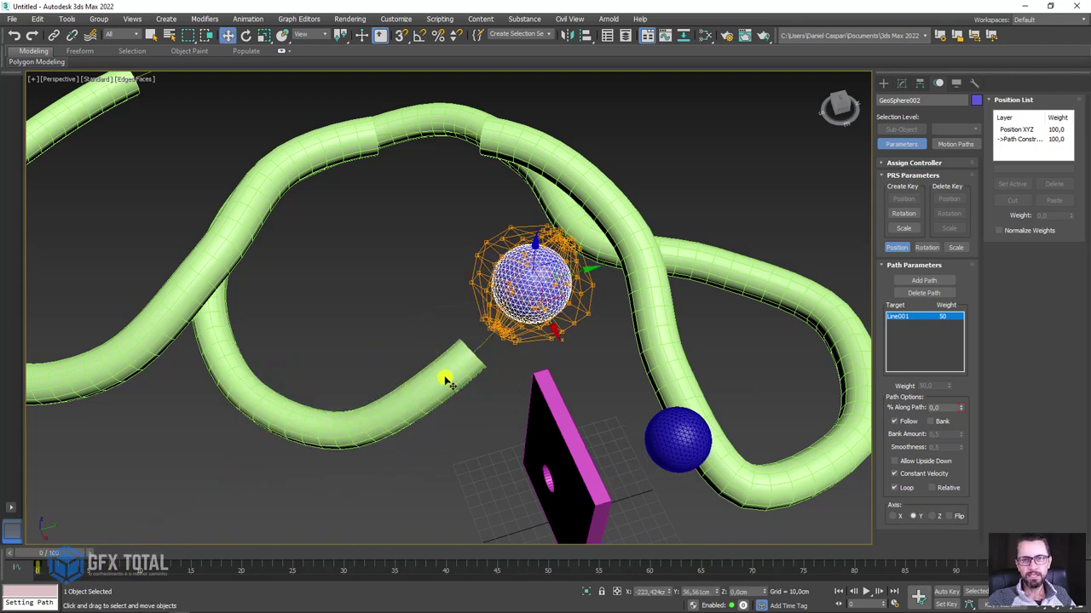
pyautogui.click(446, 382)
pyautogui.moveTo(446, 382)
pyautogui.keyDown('alt'); pyautogui.mouseDown(button='middle')
pyautogui.moveTo(531, 340)
pyautogui.moveTo(522, 266)
pyautogui.mouseUp(button='middle'); pyautogui.keyUp('alt')
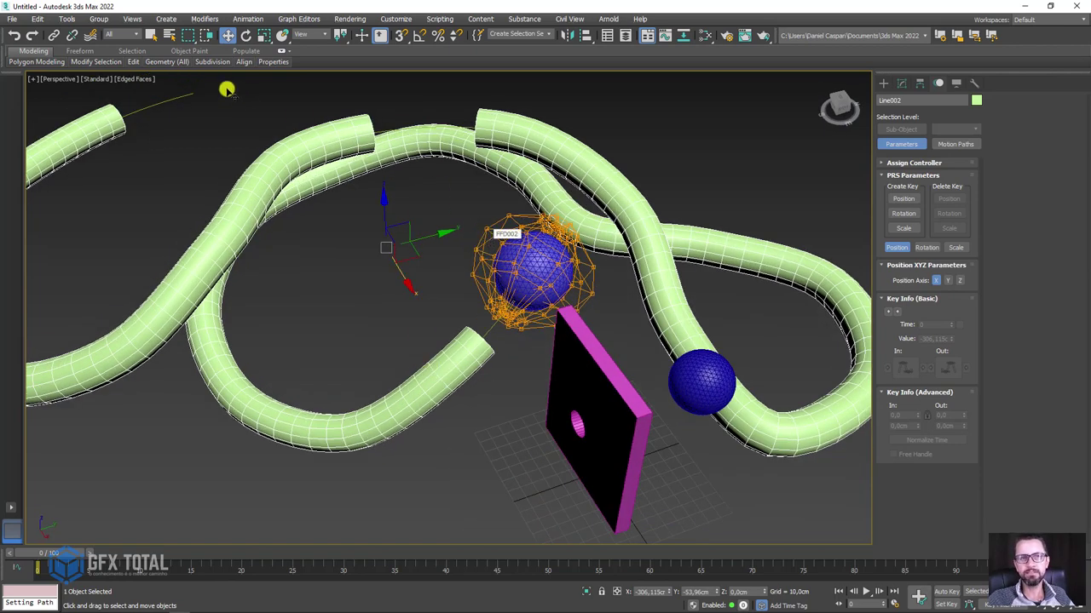
# Bind the green tube Line002 to the FFD002 cage with Bind to Space Warp
pyautogui.click(89, 35)
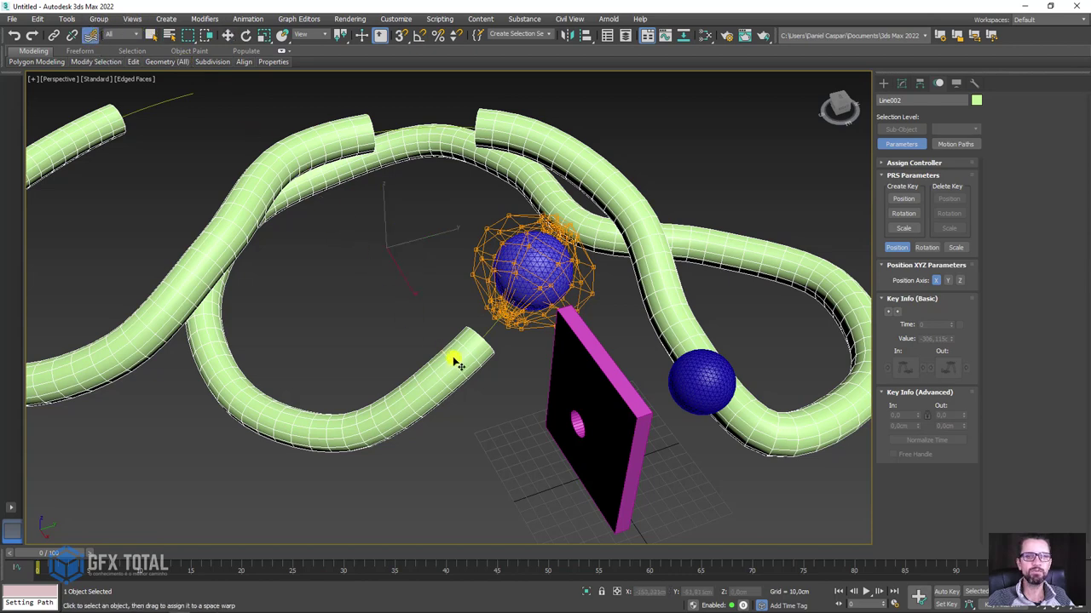
pyautogui.moveTo(409, 324); pyautogui.dragTo(381, 226)
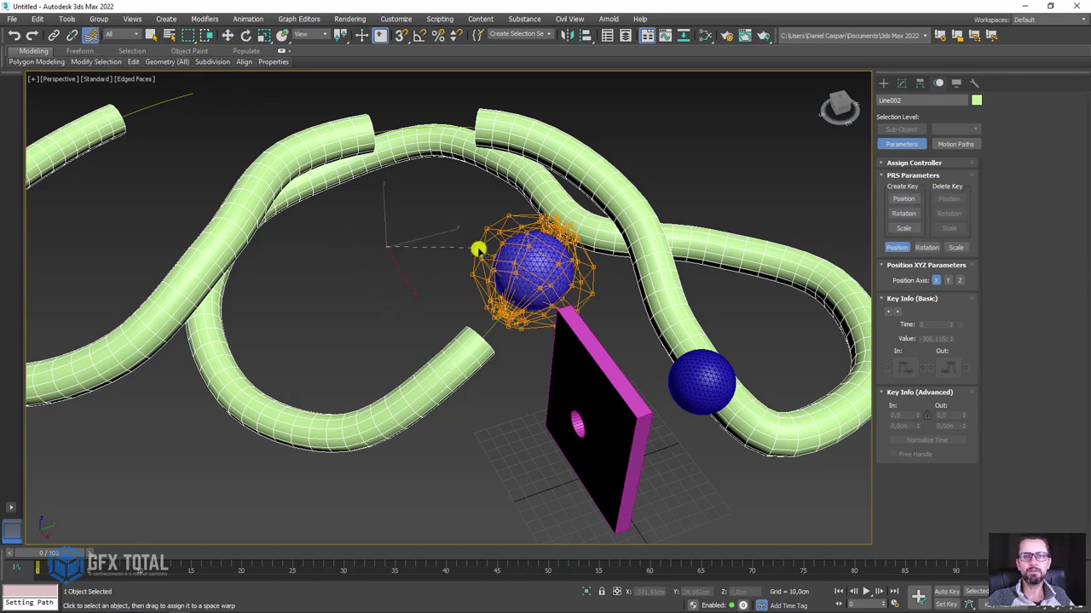
pyautogui.moveTo(478, 249); pyautogui.dragTo(490, 256)
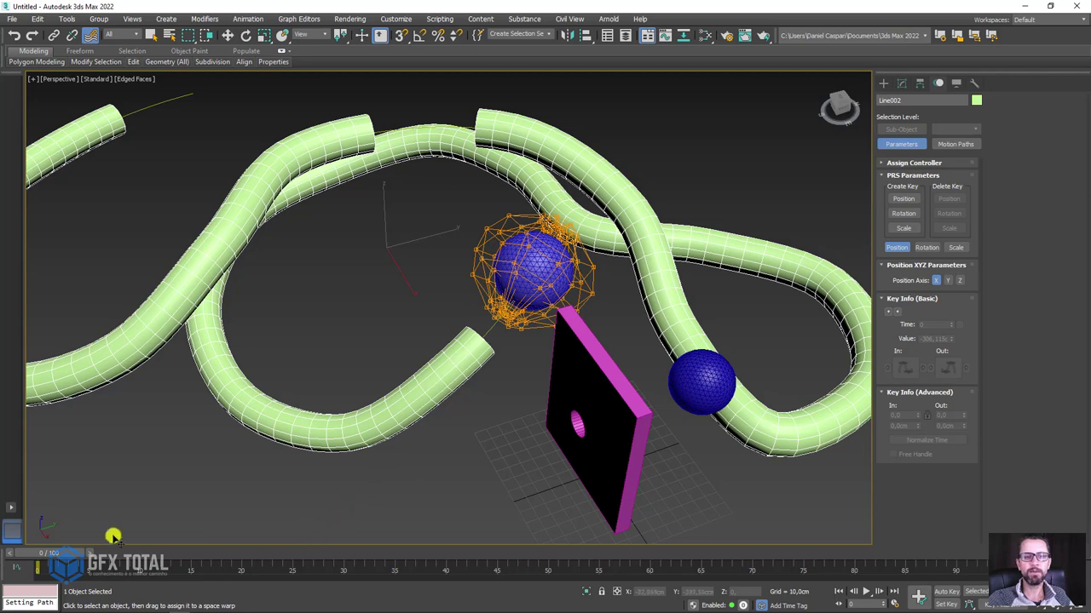
# Scrub the time slider and inspect the tube's bulge from several angles
pyautogui.moveTo(51, 552)
pyautogui.mouseDown()
pyautogui.moveTo(213, 497)
pyautogui.moveTo(409, 479)
pyautogui.moveTo(370, 502)
pyautogui.moveTo(332, 503)
pyautogui.moveTo(360, 487)
pyautogui.mouseUp()
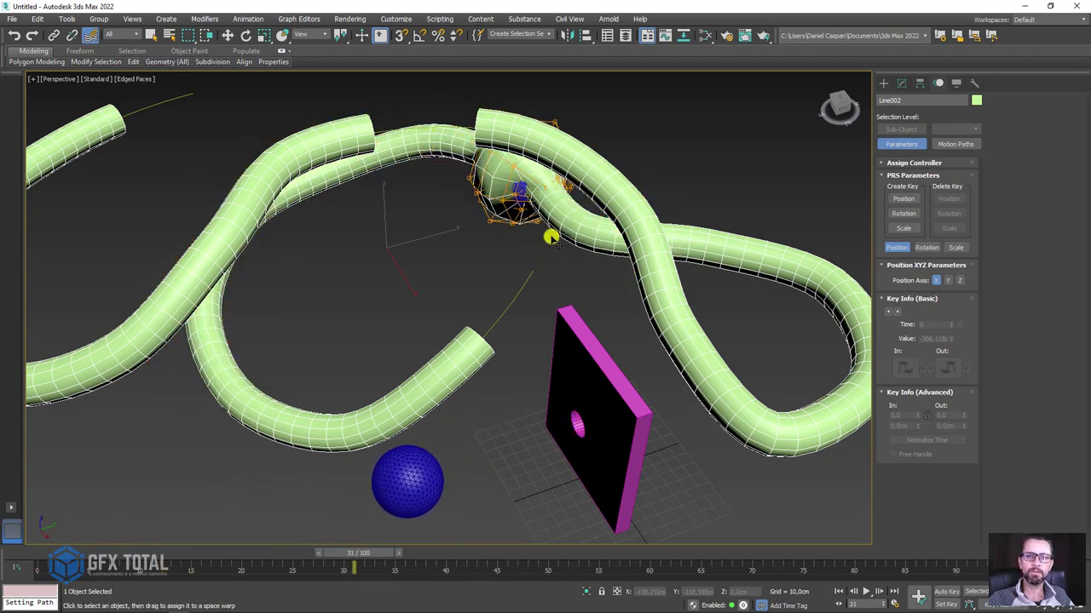
pyautogui.scroll(3, 511, 183)
pyautogui.scroll(3, 414, 134)
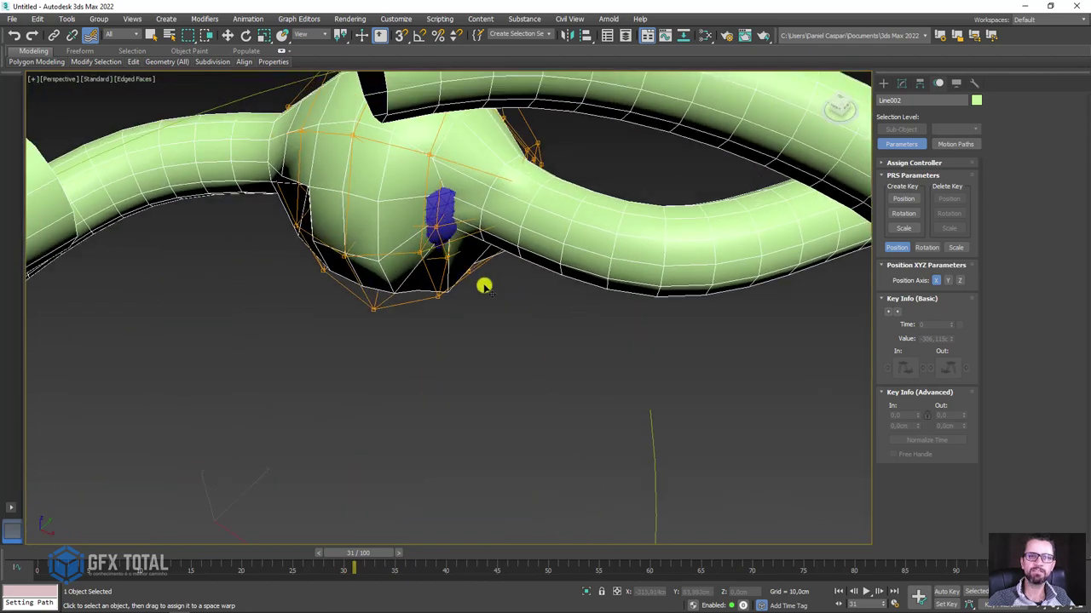
pyautogui.scroll(3, 485, 284)
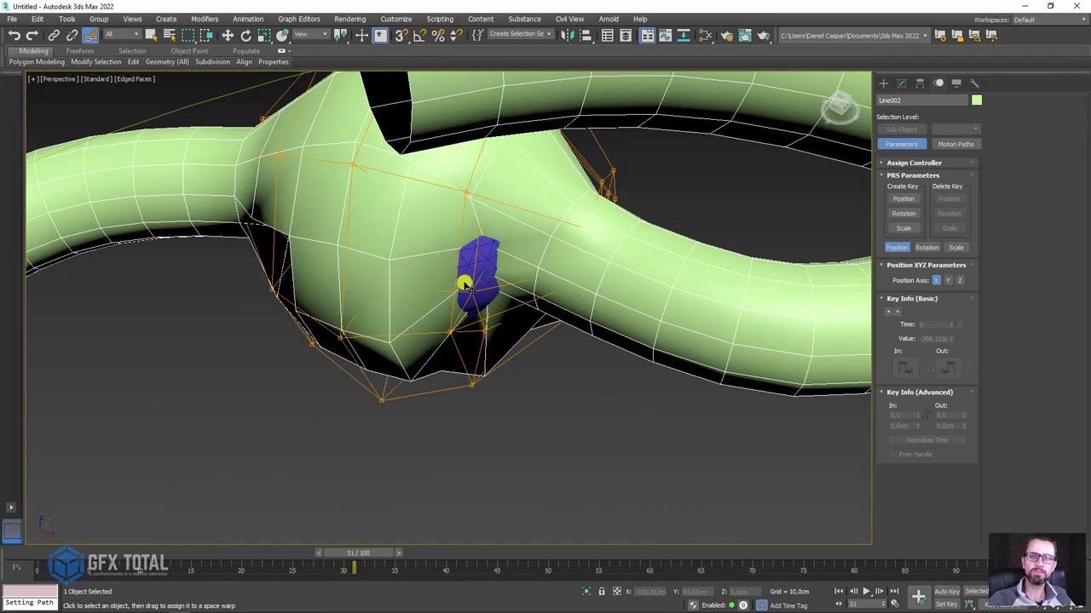
pyautogui.scroll(-5, 464, 284)
pyautogui.keyDown('alt'); pyautogui.moveTo(469, 329); pyautogui.dragTo(548, 414, button='middle'); pyautogui.keyUp('alt')
pyautogui.scroll(2, 574, 430)
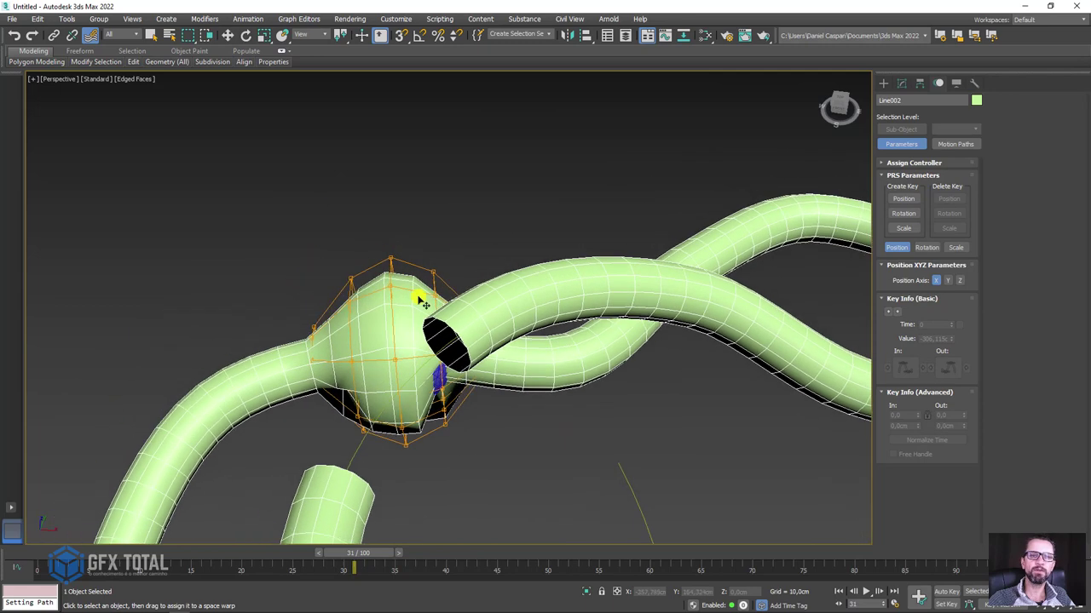
pyautogui.moveTo(290, 265)
pyautogui.mouseDown()
pyautogui.moveTo(475, 253)
pyautogui.moveTo(411, 260)
pyautogui.mouseUp()
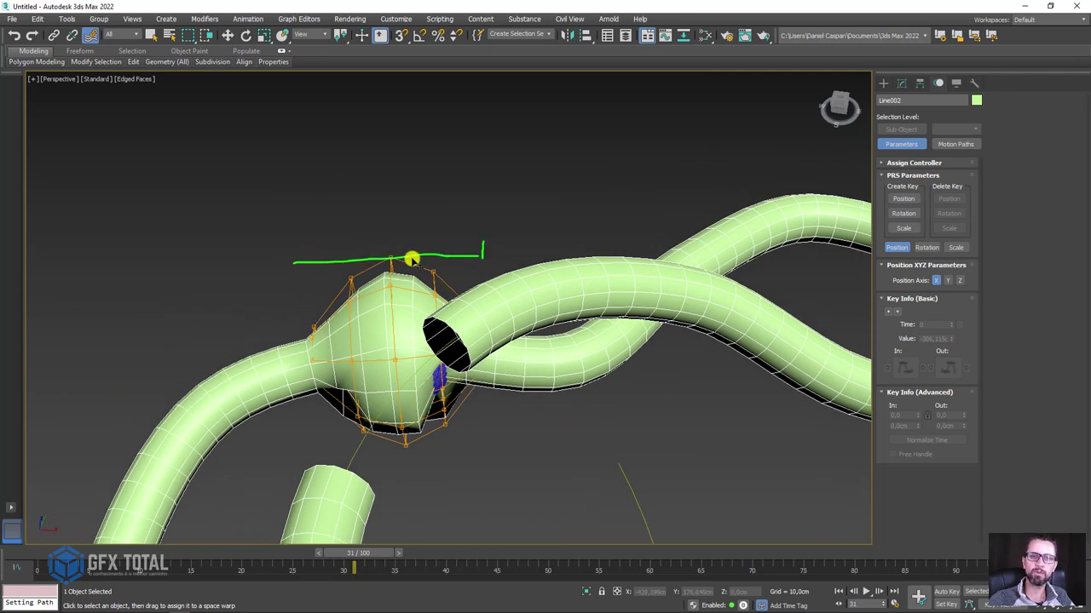
pyautogui.moveTo(291, 242); pyautogui.dragTo(290, 297)
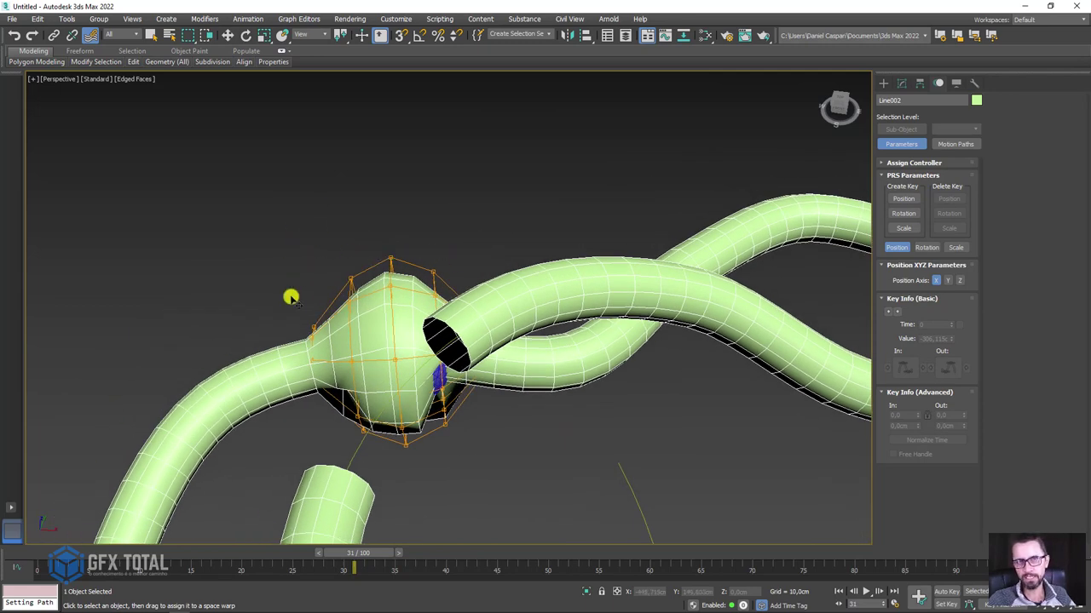
pyautogui.scroll(-10, 280, 304)
pyautogui.keyDown('alt'); pyautogui.moveTo(496, 377); pyautogui.dragTo(401, 372, button='middle'); pyautogui.keyUp('alt')
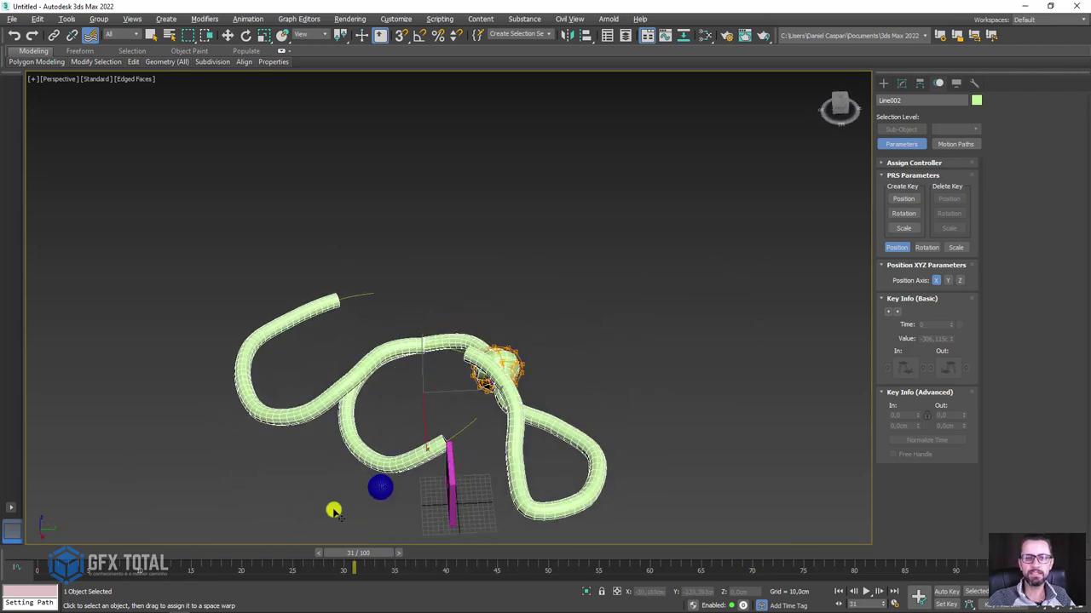